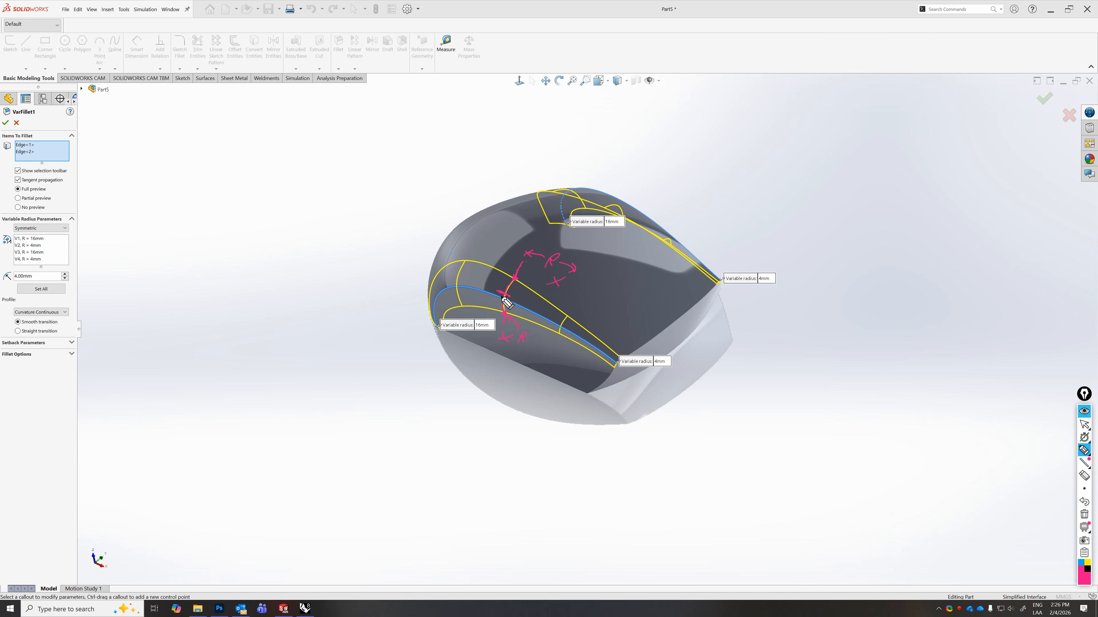
- Clear the pen annotations drawn over the variable fillet preview and return to the normal cursor
{"action": "mouse_move", "coordinate": [1096, 534]}
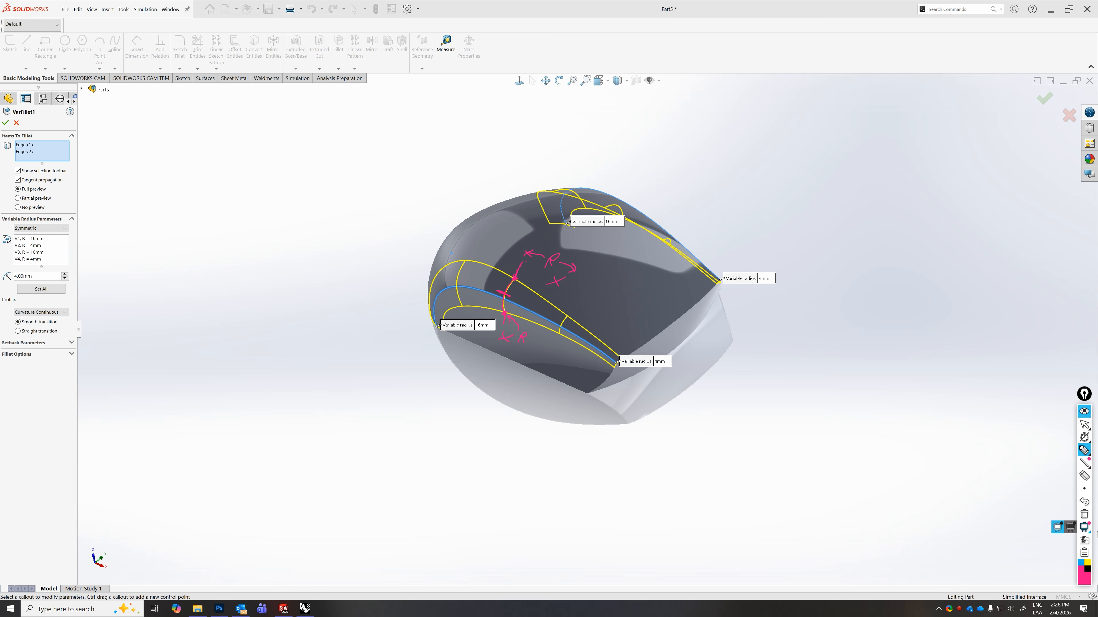
{"action": "left_click", "coordinate": [1084, 514]}
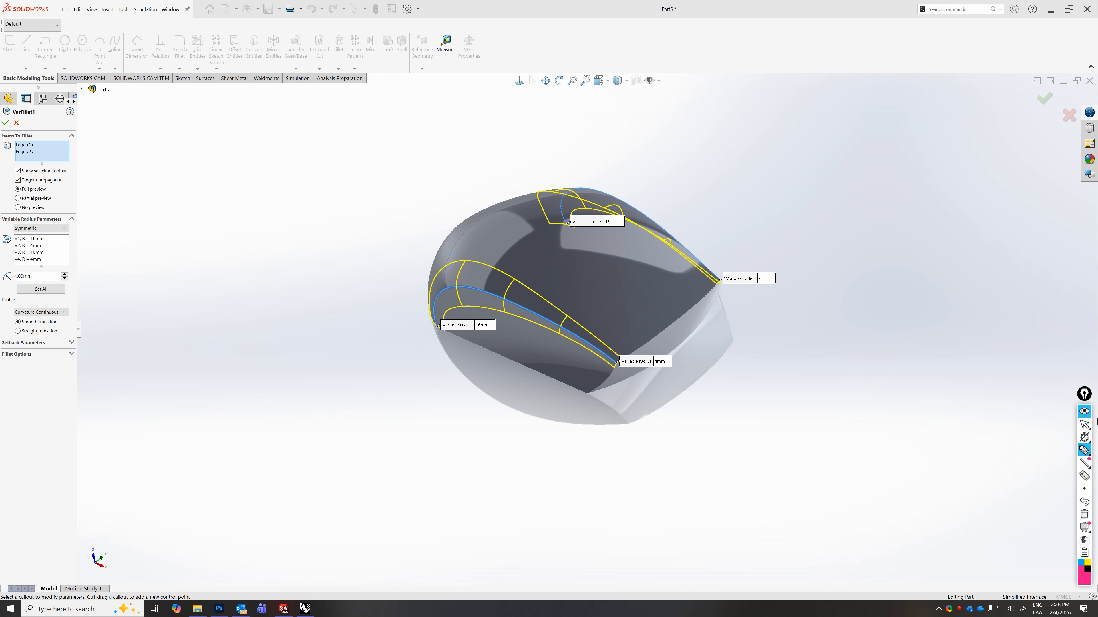
{"action": "left_click", "coordinate": [1086, 427]}
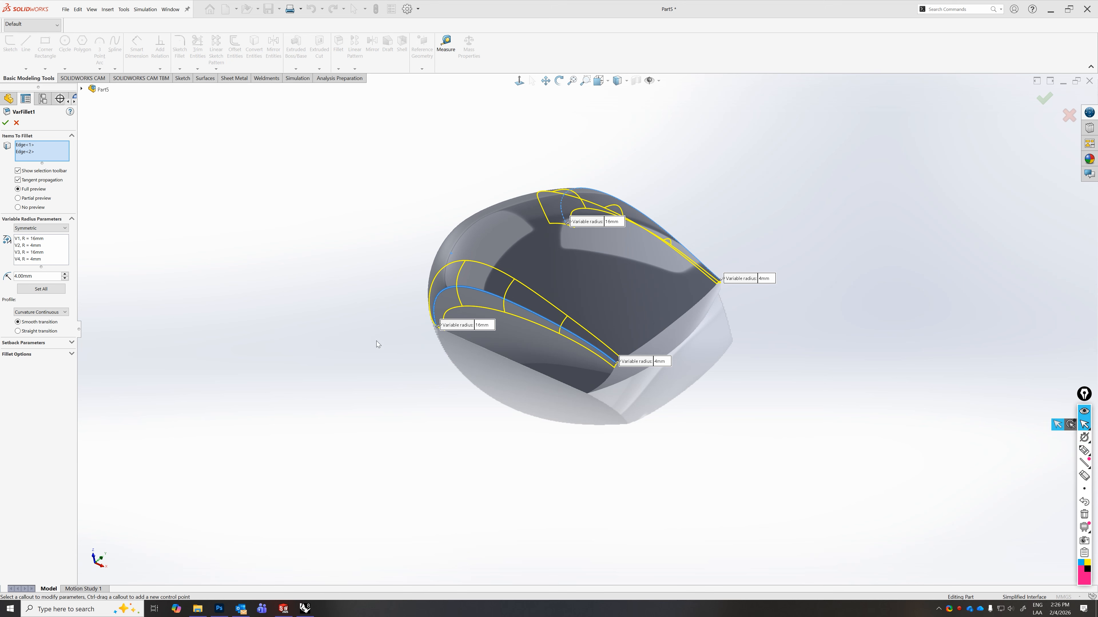
- Annotate the variable fillet's rear lower end with pen marks showing the widths on each side of the edge, and clear them
{"action": "mouse_move", "coordinate": [404, 332]}
{"action": "left_mouse_down"}
{"action": "mouse_move", "coordinate": [397, 323]}
{"action": "mouse_move", "coordinate": [419, 330]}
{"action": "left_mouse_up"}
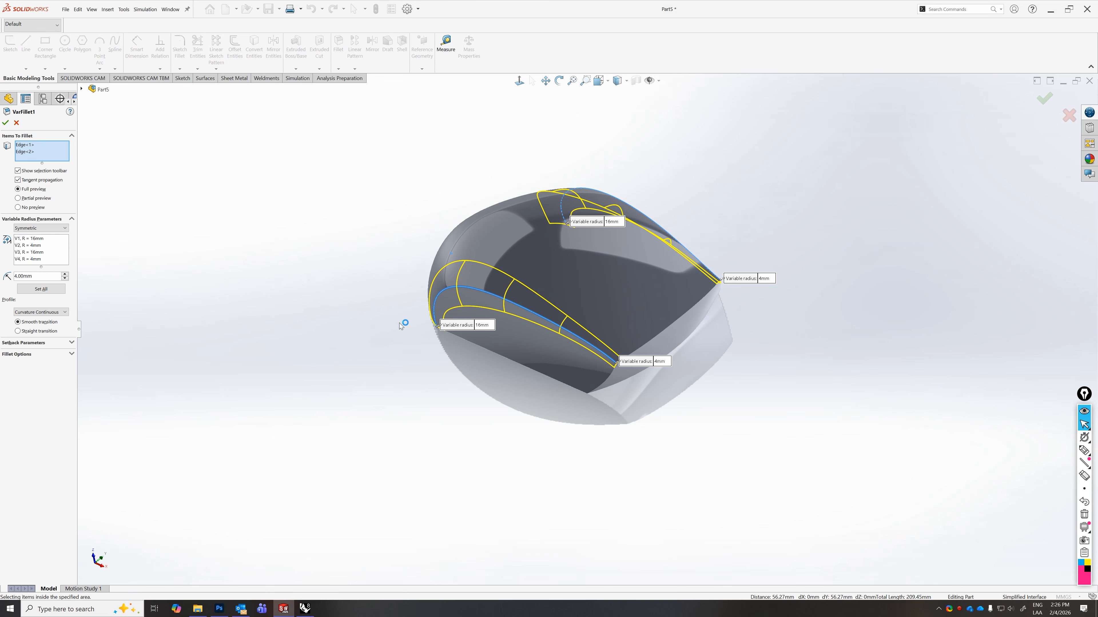
{"action": "middle_click_drag", "start_coordinate": [399, 323], "coordinate": [519, 325]}
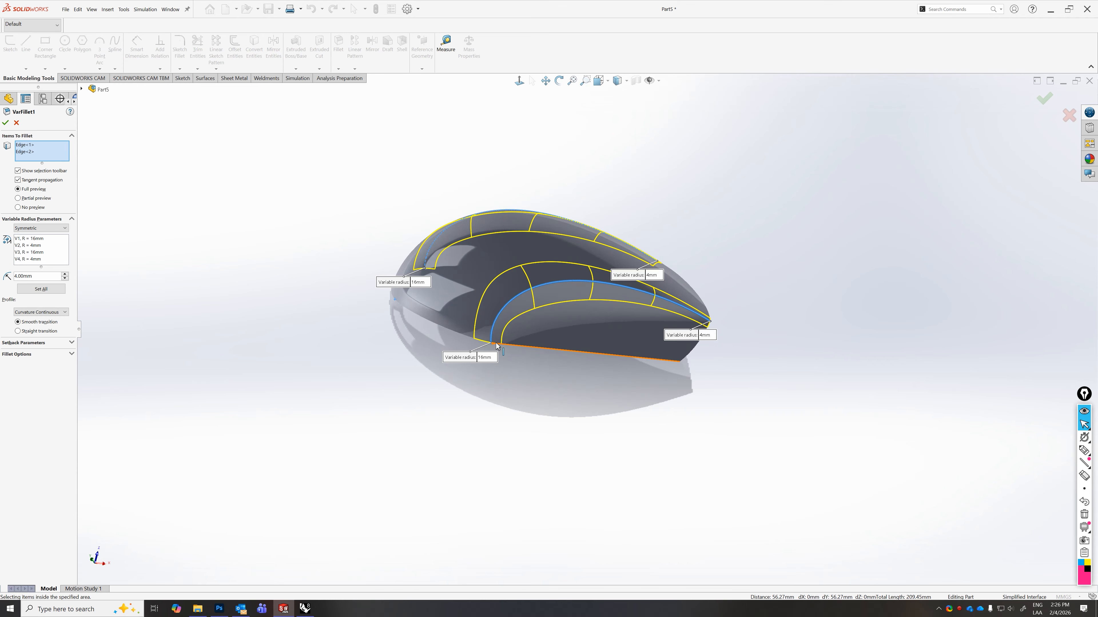
{"action": "scroll", "coordinate": [497, 346], "scroll_direction": "down", "scroll_amount": 6}
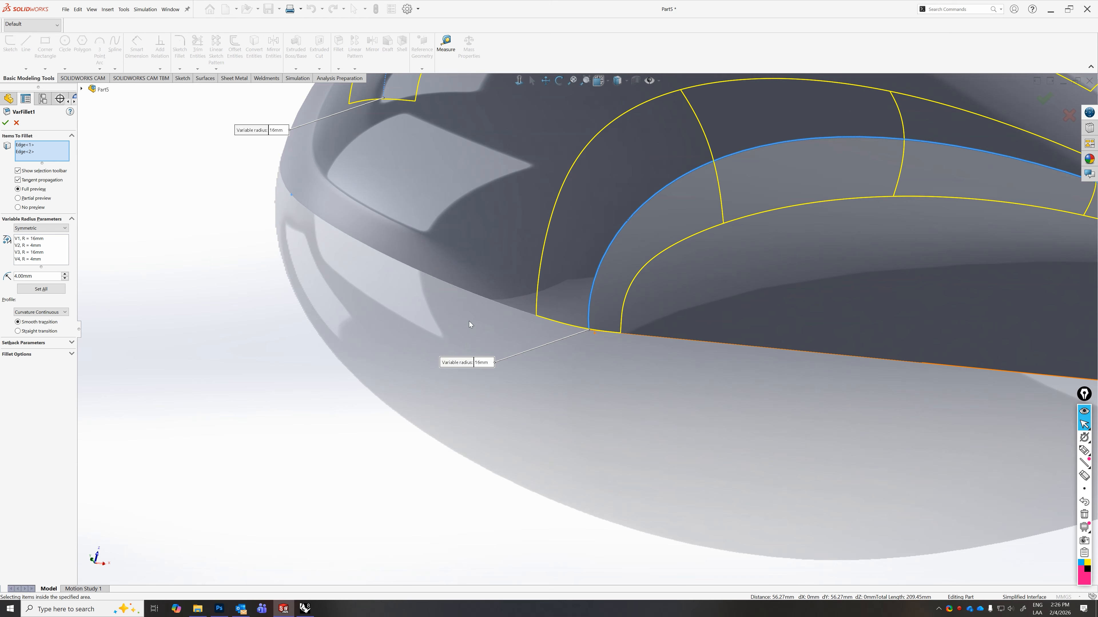
{"action": "left_click", "coordinate": [1089, 450]}
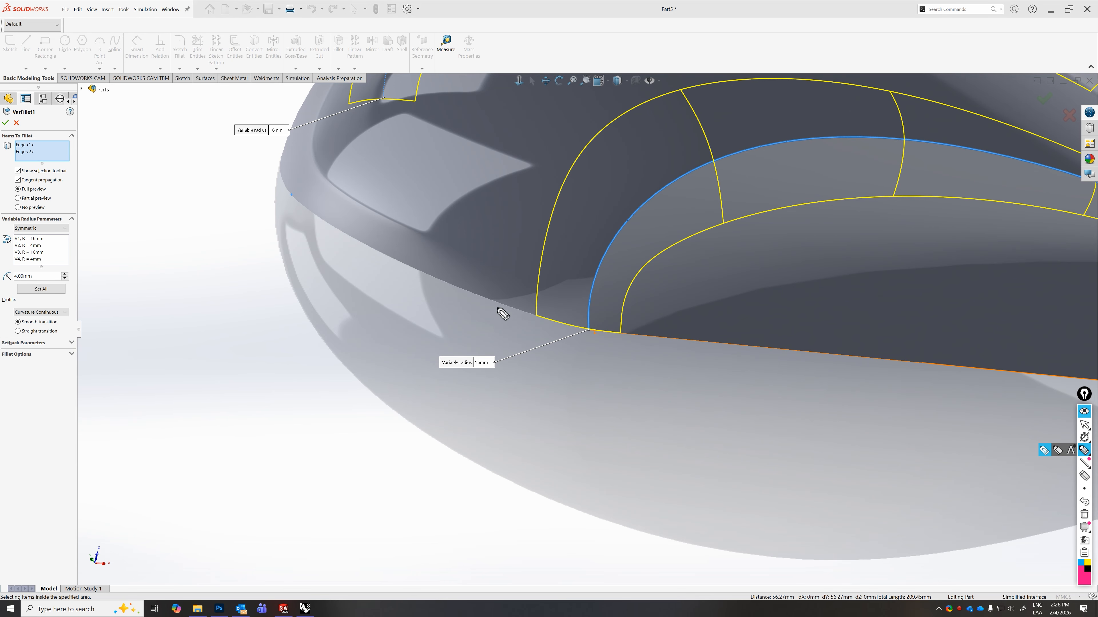
{"action": "mouse_move", "coordinate": [575, 341]}
{"action": "left_mouse_down"}
{"action": "mouse_move", "coordinate": [575, 313]}
{"action": "mouse_move", "coordinate": [597, 364]}
{"action": "mouse_move", "coordinate": [617, 367]}
{"action": "left_mouse_up"}
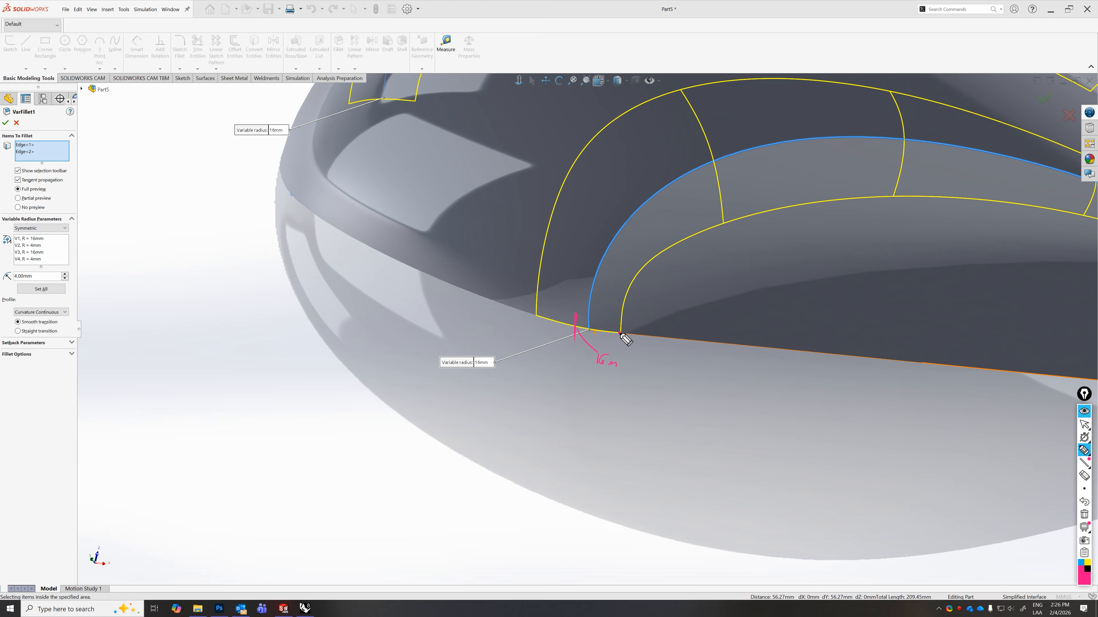
{"action": "left_click_drag", "start_coordinate": [630, 346], "coordinate": [715, 342]}
{"action": "left_click_drag", "start_coordinate": [636, 356], "coordinate": [660, 364]}
{"action": "mouse_move", "coordinate": [527, 319]}
{"action": "left_mouse_down"}
{"action": "mouse_move", "coordinate": [490, 331]}
{"action": "mouse_move", "coordinate": [518, 334]}
{"action": "mouse_move", "coordinate": [505, 314]}
{"action": "left_mouse_up"}
{"action": "left_click_drag", "start_coordinate": [643, 340], "coordinate": [639, 349]}
{"action": "mouse_move", "coordinate": [639, 346]}
{"action": "left_mouse_down"}
{"action": "mouse_move", "coordinate": [658, 368]}
{"action": "mouse_move", "coordinate": [633, 356]}
{"action": "left_mouse_up"}
{"action": "left_click_drag", "start_coordinate": [531, 337], "coordinate": [500, 344]}
{"action": "left_click_drag", "start_coordinate": [619, 333], "coordinate": [574, 326]}
{"action": "mouse_move", "coordinate": [665, 357]}
{"action": "left_mouse_down"}
{"action": "mouse_move", "coordinate": [630, 361]}
{"action": "mouse_move", "coordinate": [640, 373]}
{"action": "left_mouse_up"}
{"action": "left_click_drag", "start_coordinate": [613, 337], "coordinate": [546, 334]}
{"action": "left_click_drag", "start_coordinate": [541, 320], "coordinate": [537, 331]}
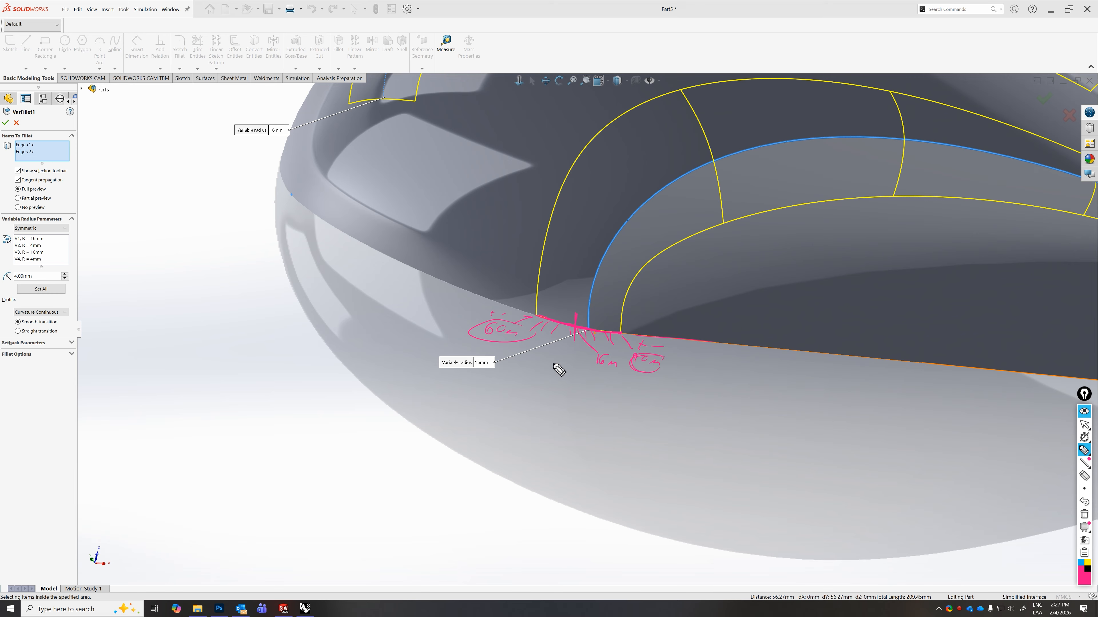
{"action": "left_click", "coordinate": [1084, 425]}
{"action": "left_click", "coordinate": [1084, 515]}
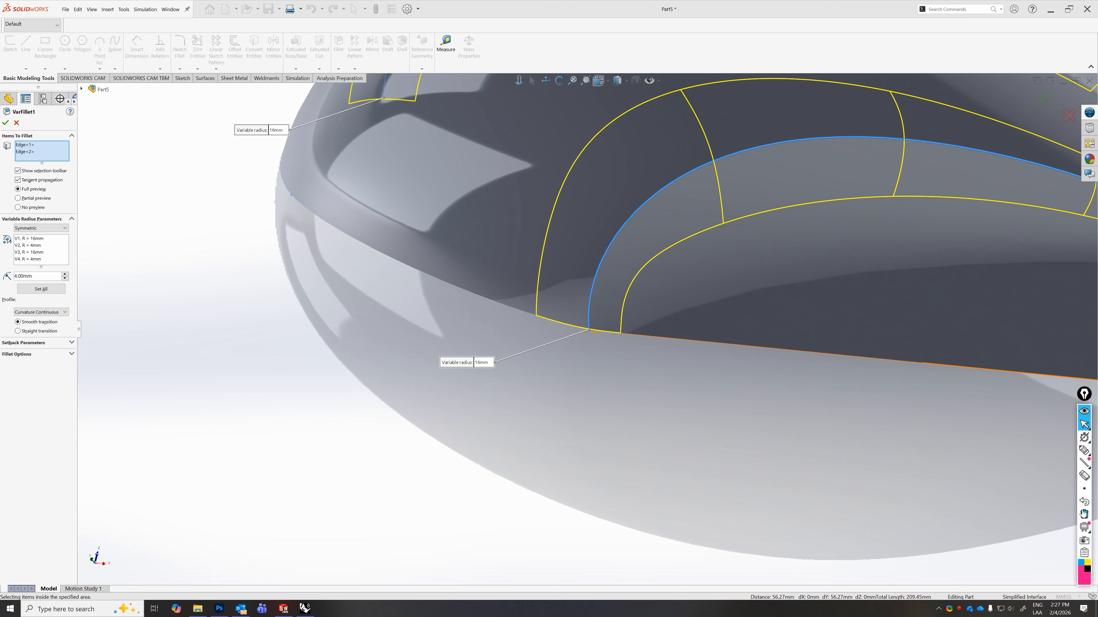
- Apply the variable-radius fillet to the two long side edges of the mouse body
{"action": "left_click", "coordinate": [1084, 490]}
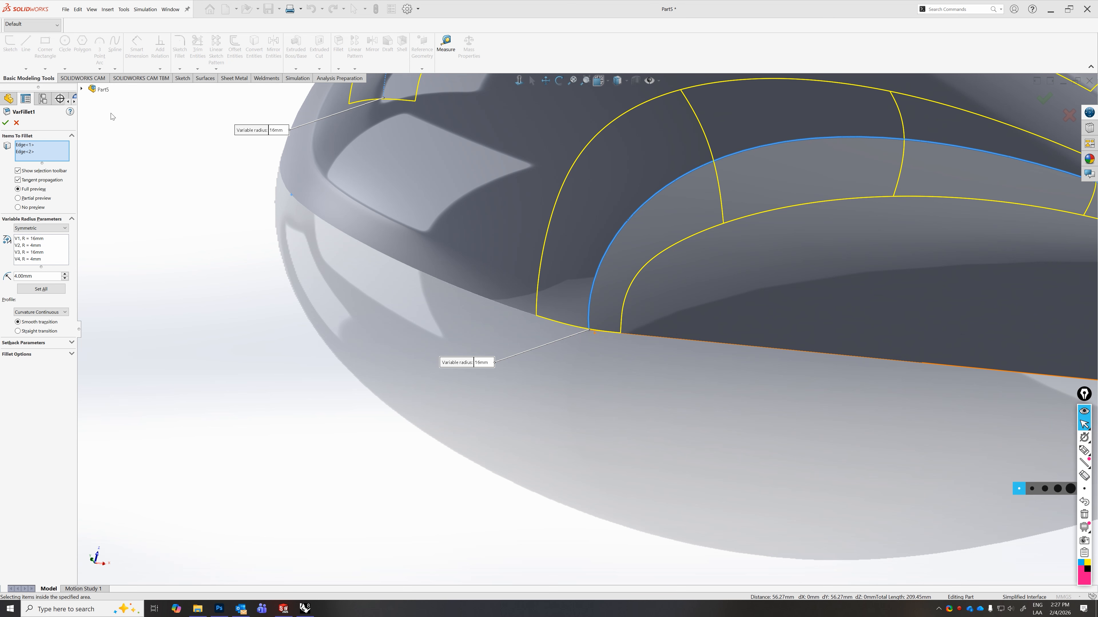
{"action": "left_click", "coordinate": [1084, 424]}
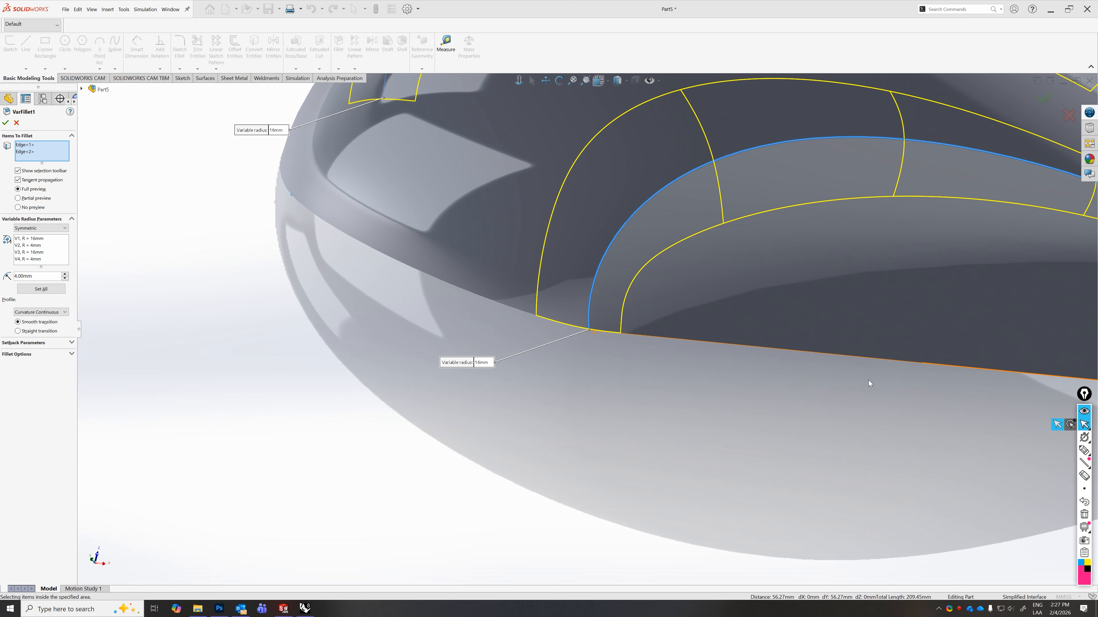
{"action": "left_click", "coordinate": [6, 124]}
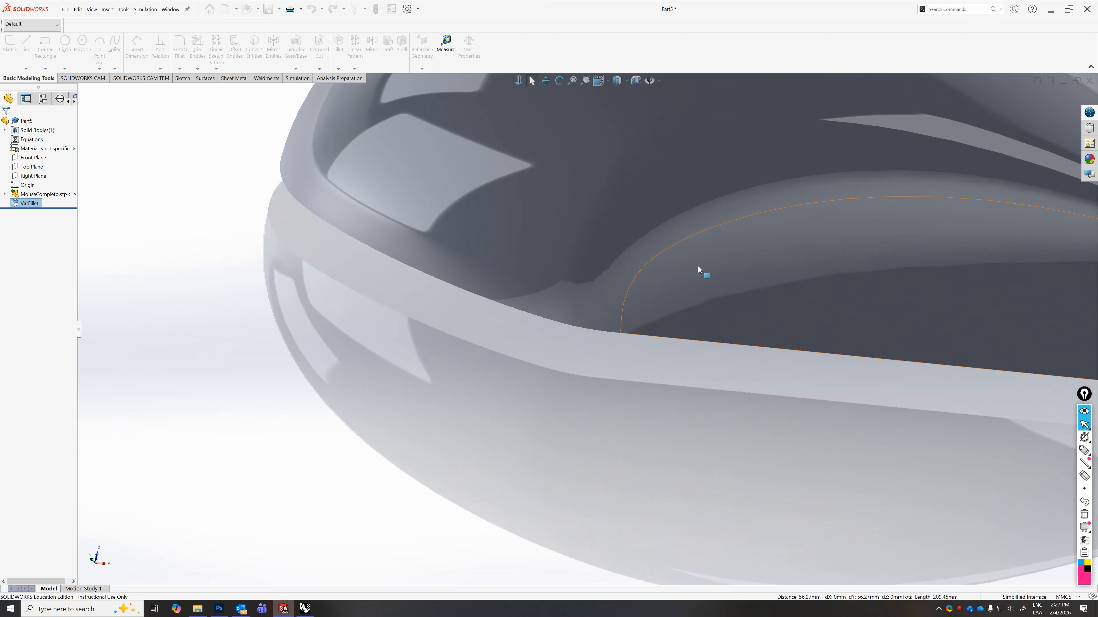
- Inspect the new side fillets and set the display style to Shaded With Edges
{"action": "scroll", "coordinate": [715, 258], "scroll_direction": "up", "scroll_amount": 3}
{"action": "middle_click_drag", "start_coordinate": [731, 256], "coordinate": [707, 302]}
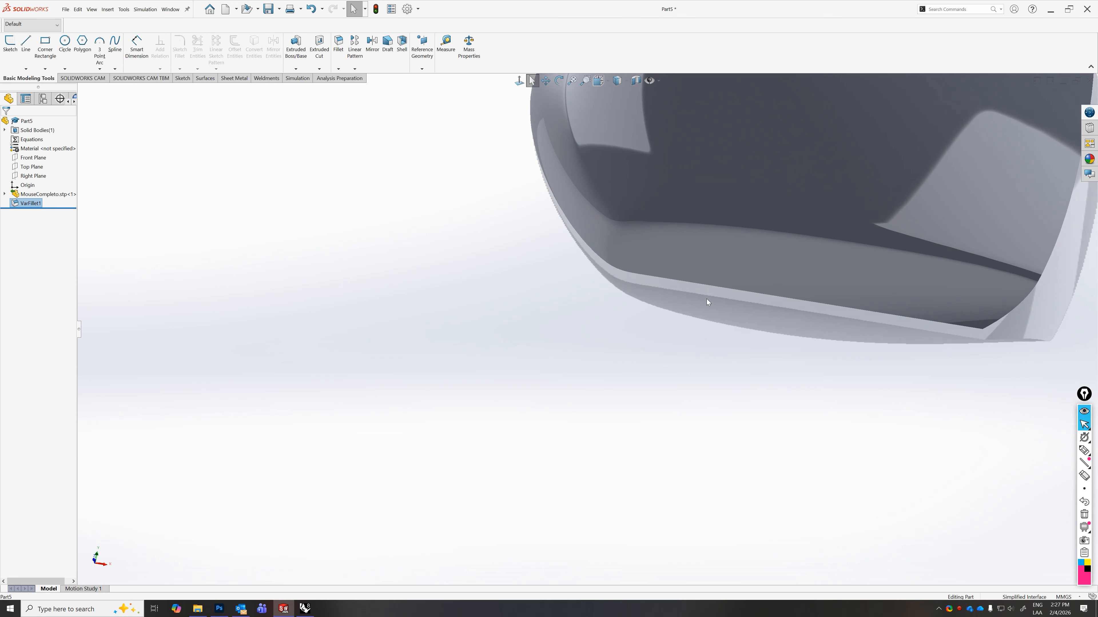
{"action": "middle_click_drag", "start_coordinate": [780, 381], "coordinate": [536, 319]}
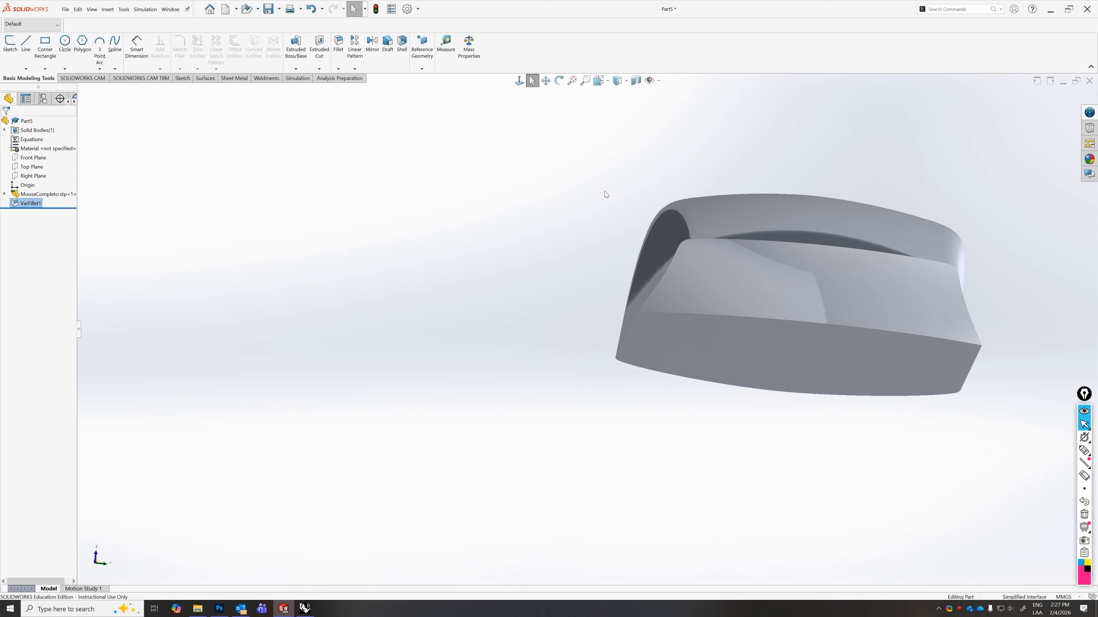
{"action": "scroll", "coordinate": [624, 229], "scroll_direction": "down", "scroll_amount": 3}
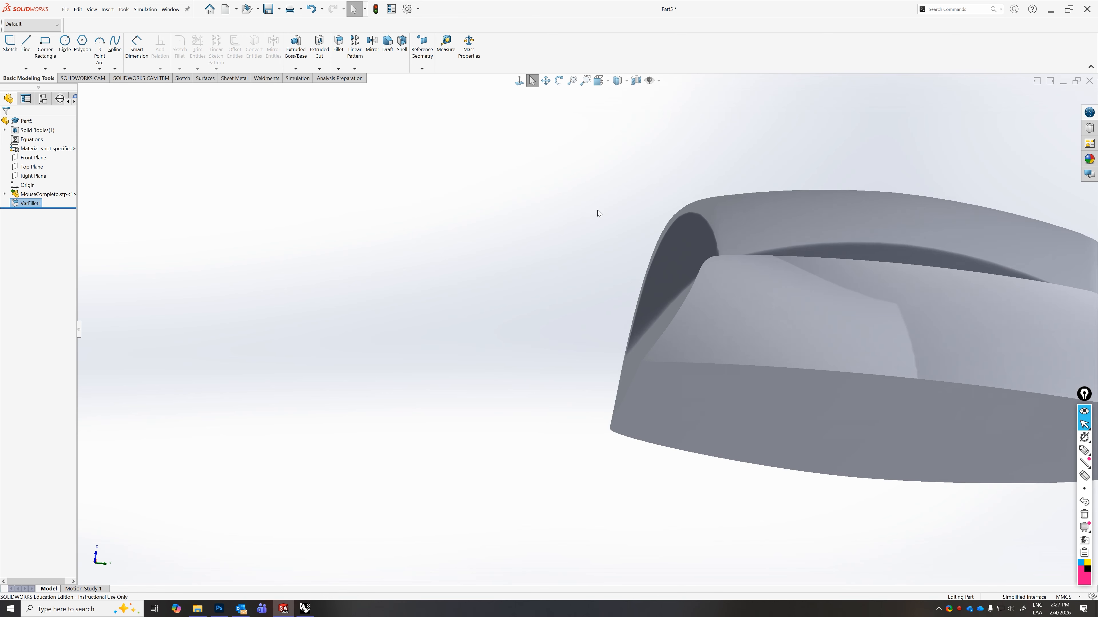
{"action": "middle_click_drag", "start_coordinate": [597, 211], "coordinate": [616, 212]}
{"action": "middle_click_drag", "start_coordinate": [731, 260], "coordinate": [552, 298], "text": "ctrl"}
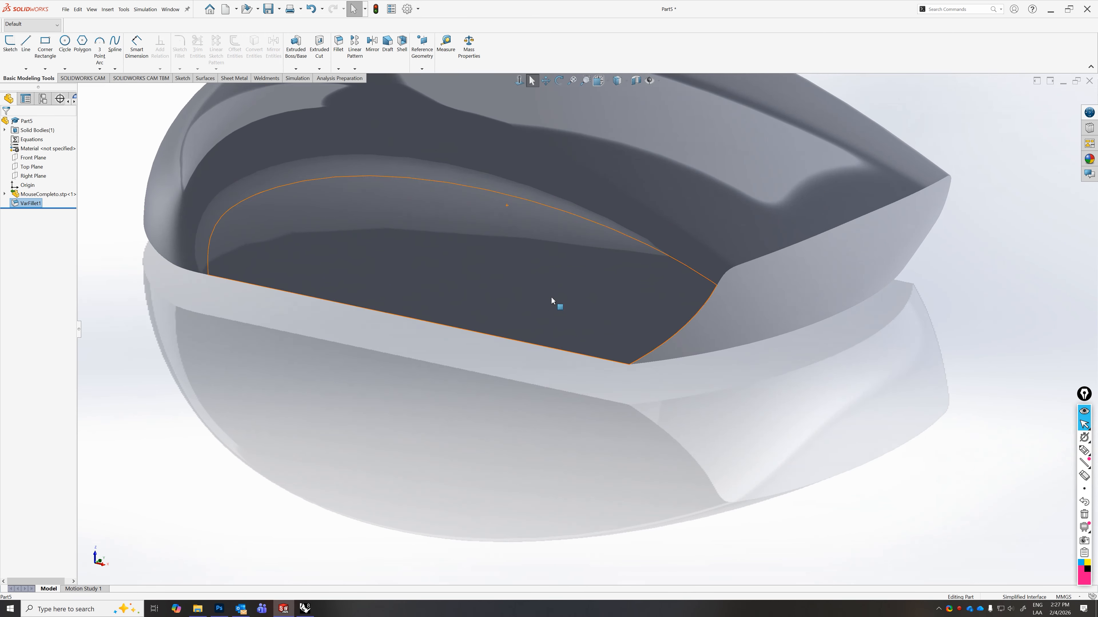
{"action": "left_click", "coordinate": [617, 80]}
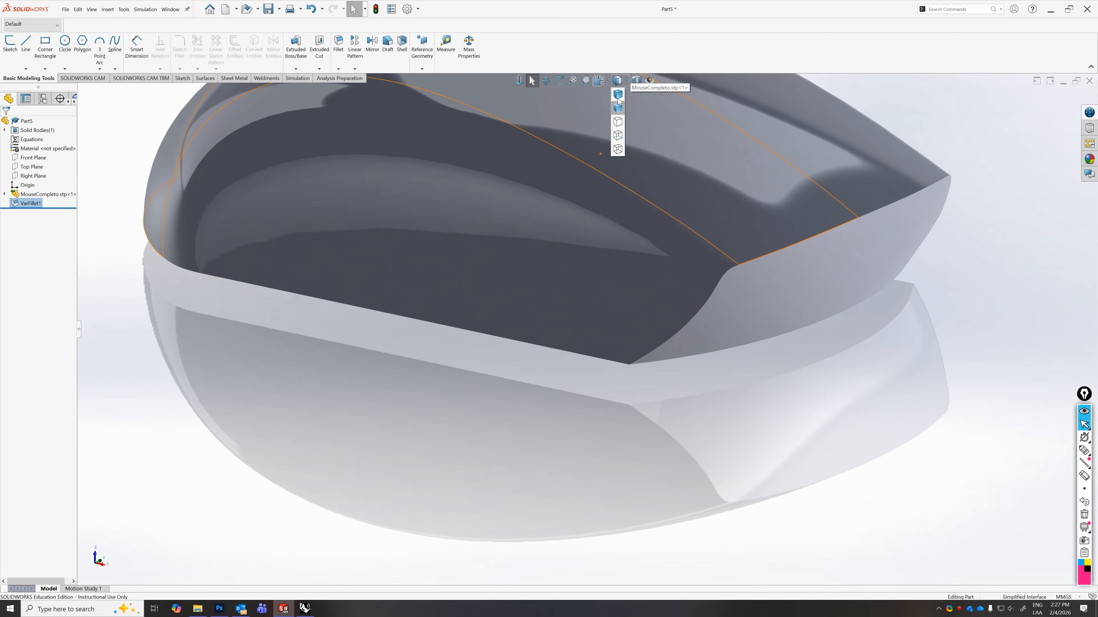
{"action": "left_click", "coordinate": [618, 97]}
- Set up a constant-size fillet with a Curvature Continuous profile on the mouse's front upper edge and the curved edge at its corner
{"action": "scroll", "coordinate": [597, 188], "scroll_direction": "up", "scroll_amount": 3}
{"action": "middle_click_drag", "start_coordinate": [553, 212], "coordinate": [597, 246], "text": "ctrl"}
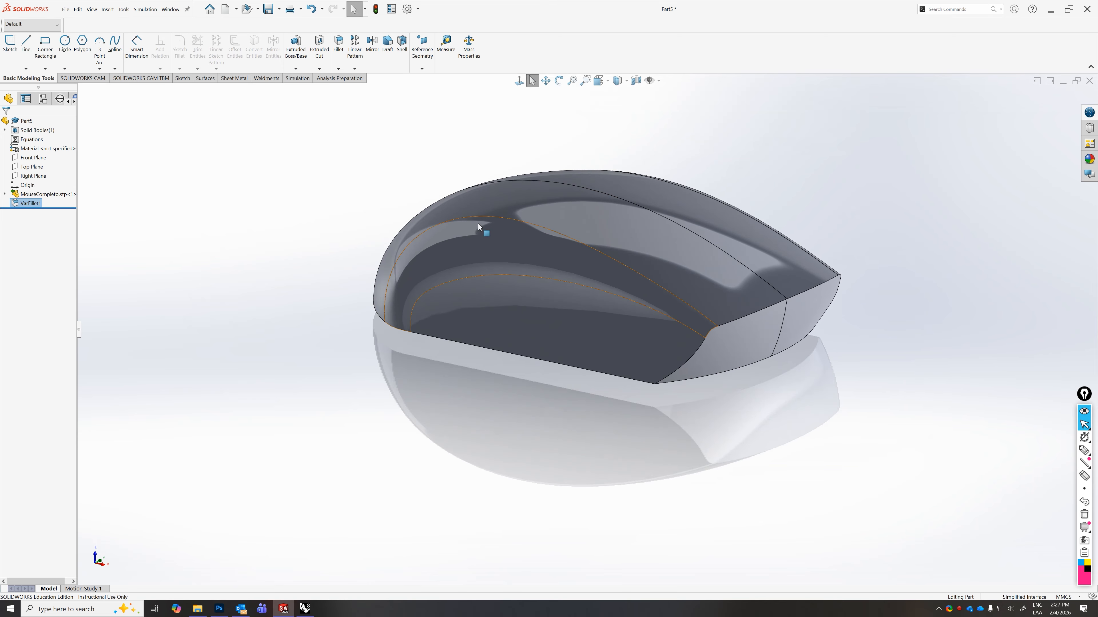
{"action": "middle_click_drag", "start_coordinate": [647, 382], "coordinate": [648, 339]}
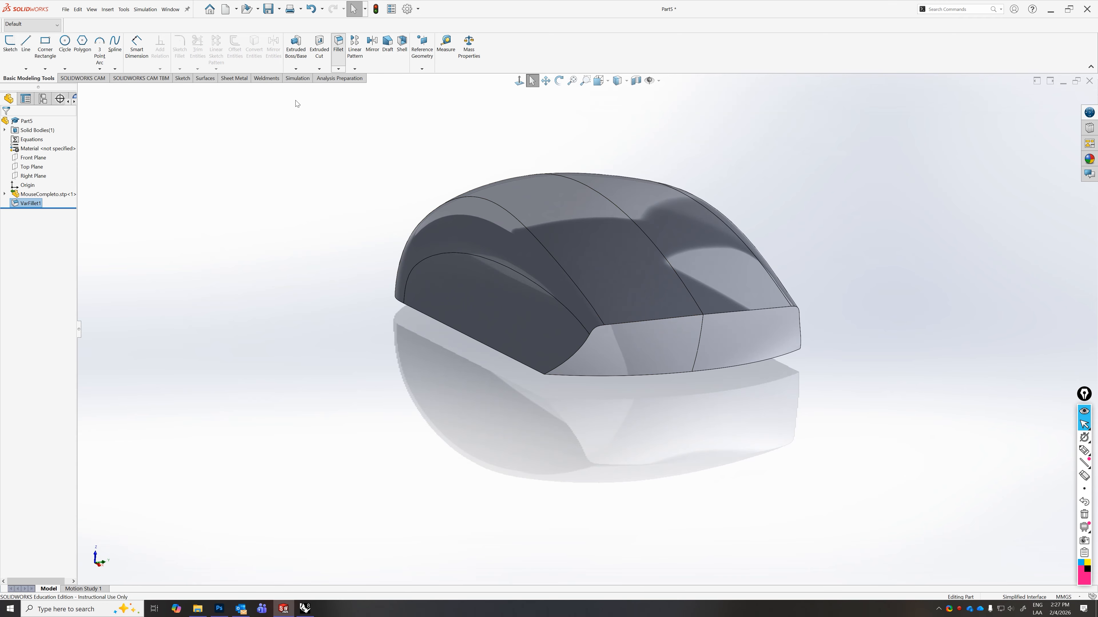
{"action": "left_click", "coordinate": [12, 156]}
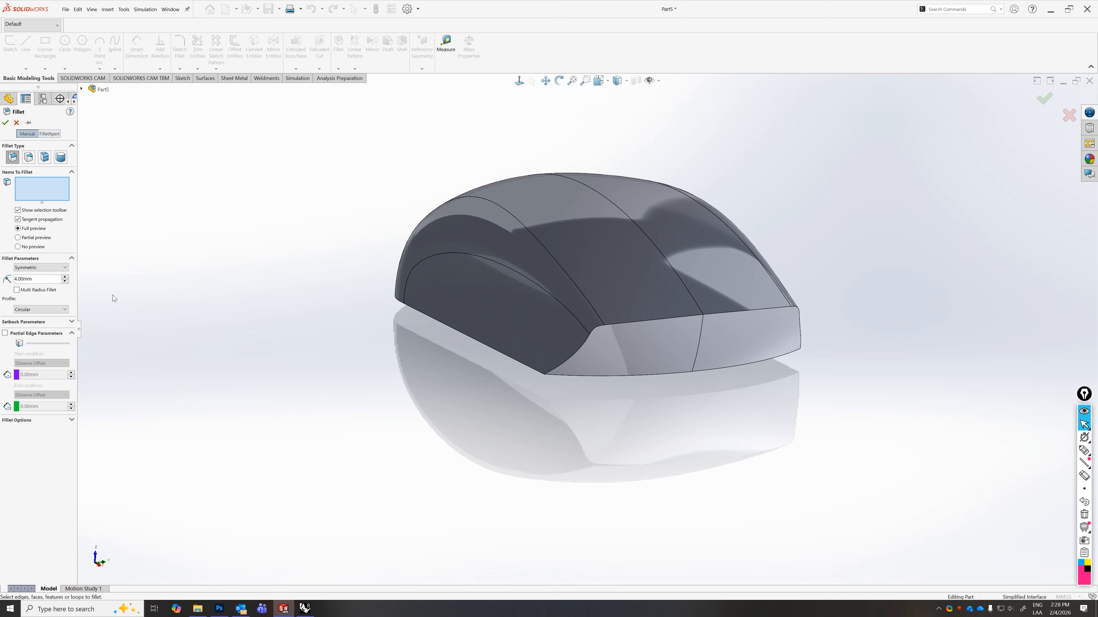
{"action": "left_click", "coordinate": [60, 313]}
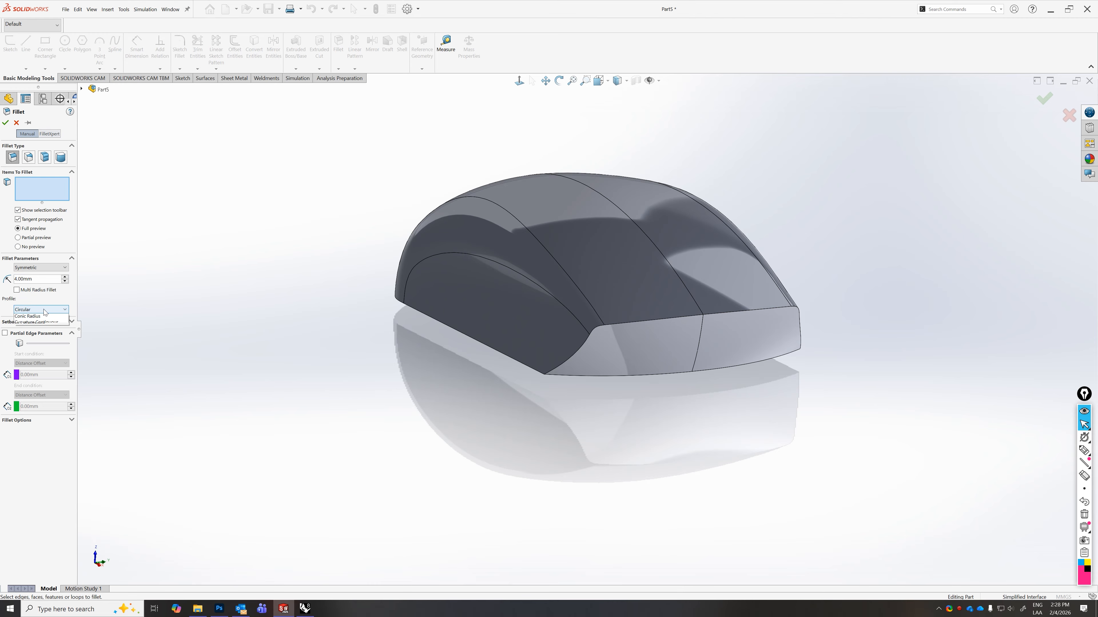
{"action": "left_click", "coordinate": [51, 334]}
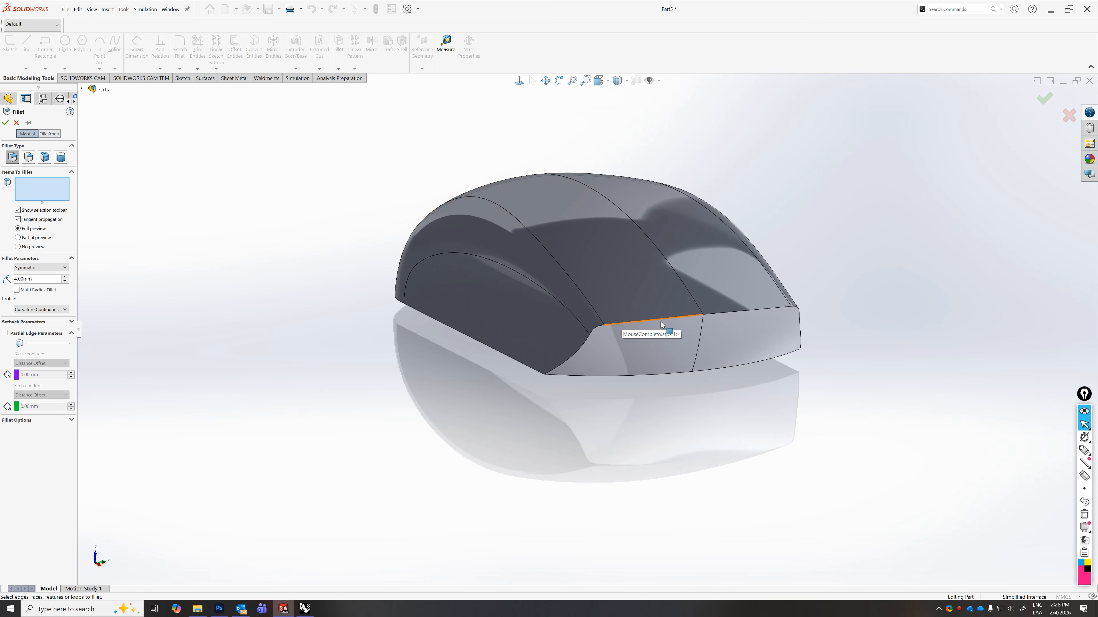
{"action": "left_click", "coordinate": [686, 316]}
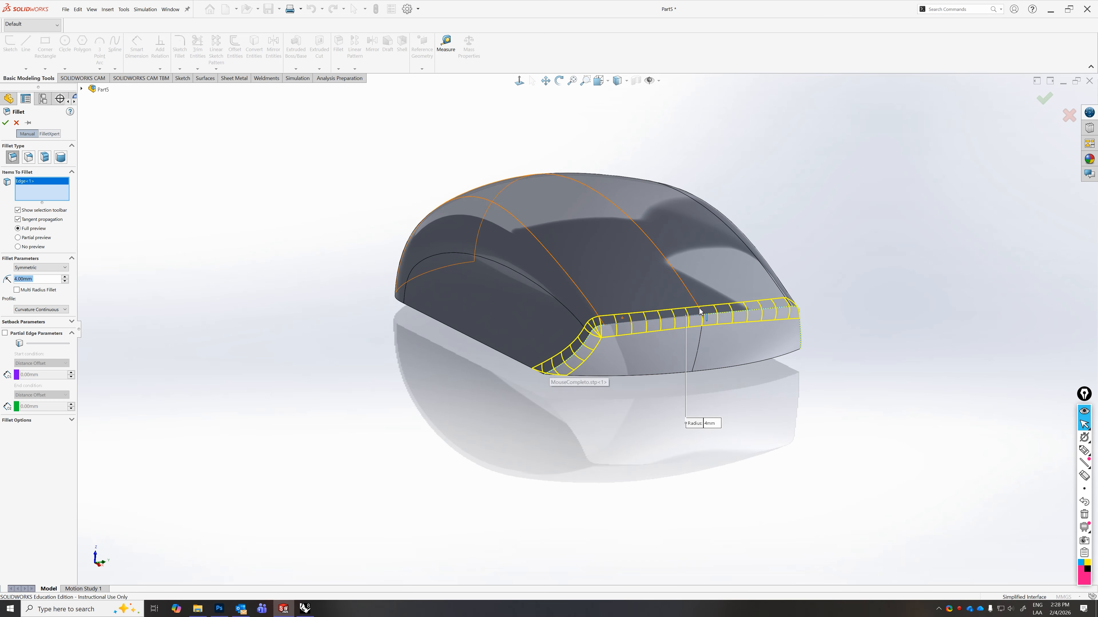
{"action": "middle_click_drag", "start_coordinate": [811, 360], "coordinate": [718, 385]}
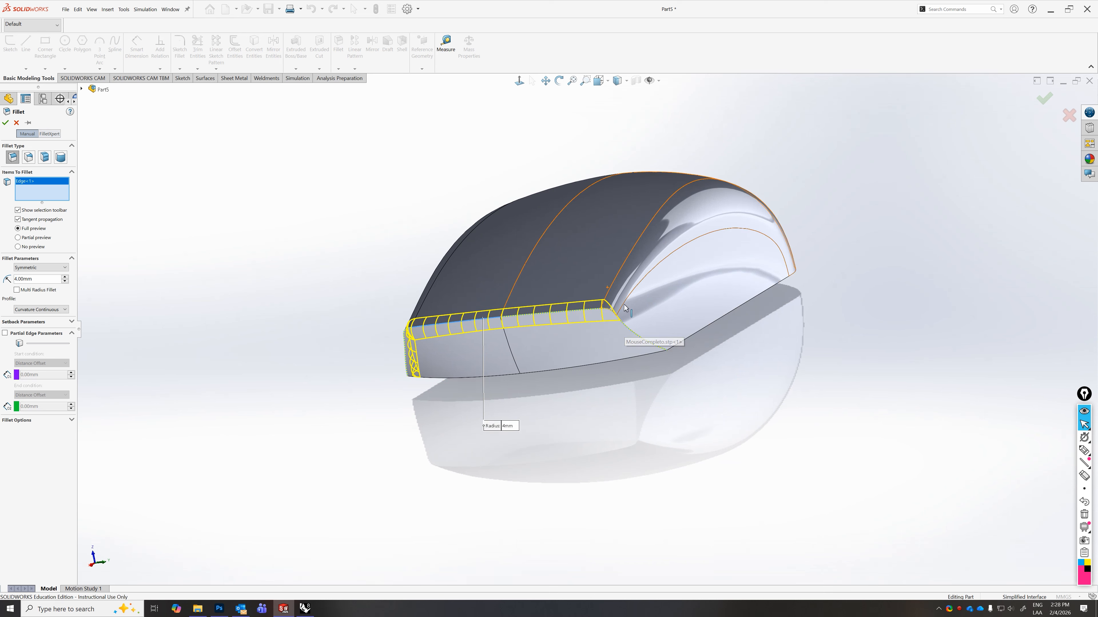
{"action": "left_click", "coordinate": [636, 337]}
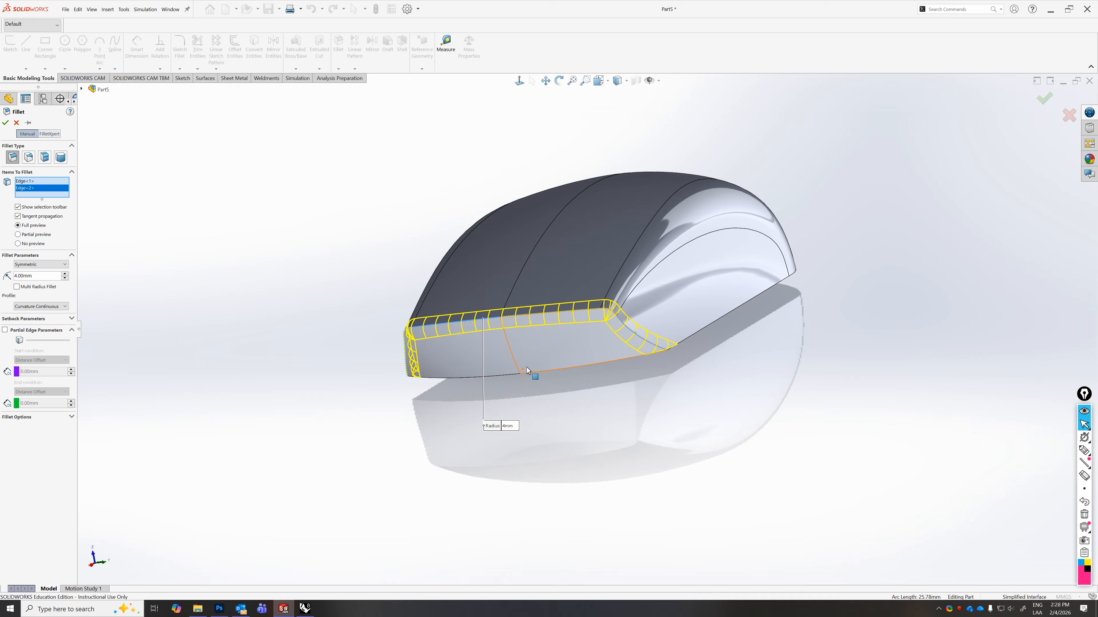
- Try radii of 6 mm and 3 mm for the fillet on the front edges
{"action": "middle_click_drag", "start_coordinate": [539, 351], "coordinate": [699, 383]}
{"action": "middle_click_drag", "start_coordinate": [568, 345], "coordinate": [672, 379]}
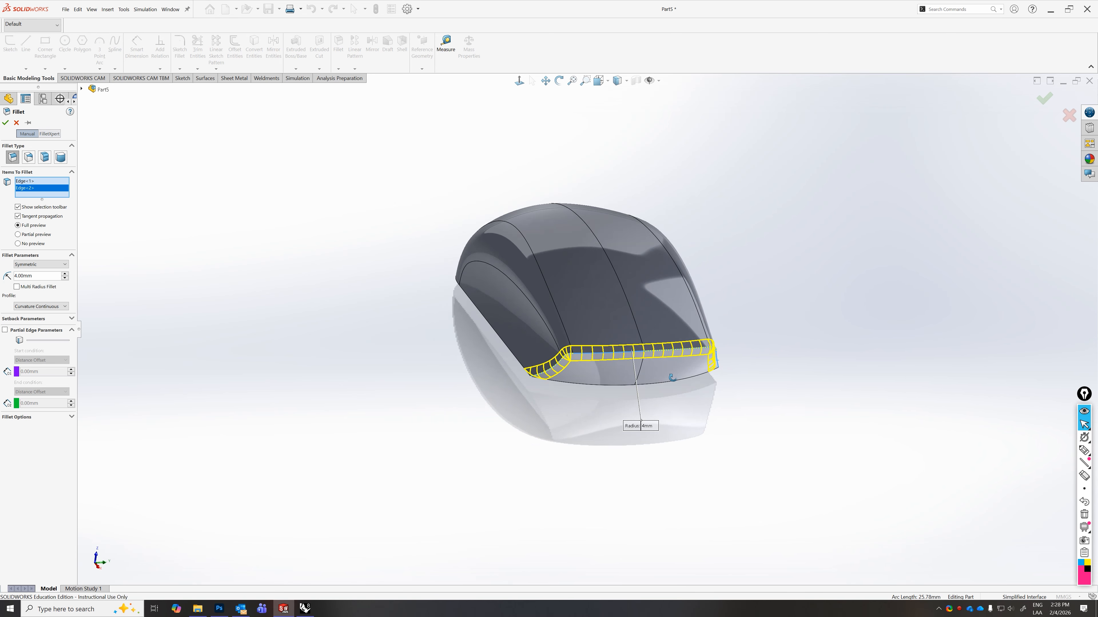
{"action": "double_click", "coordinate": [35, 277]}
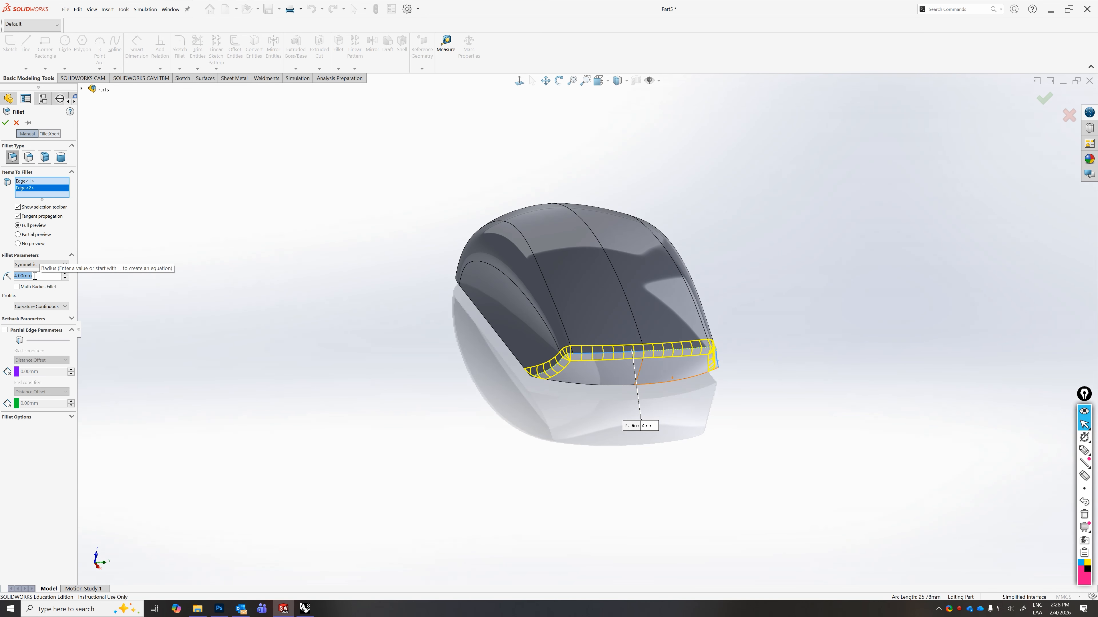
{"action": "type", "text": "6"}
{"action": "key", "text": "Return"}
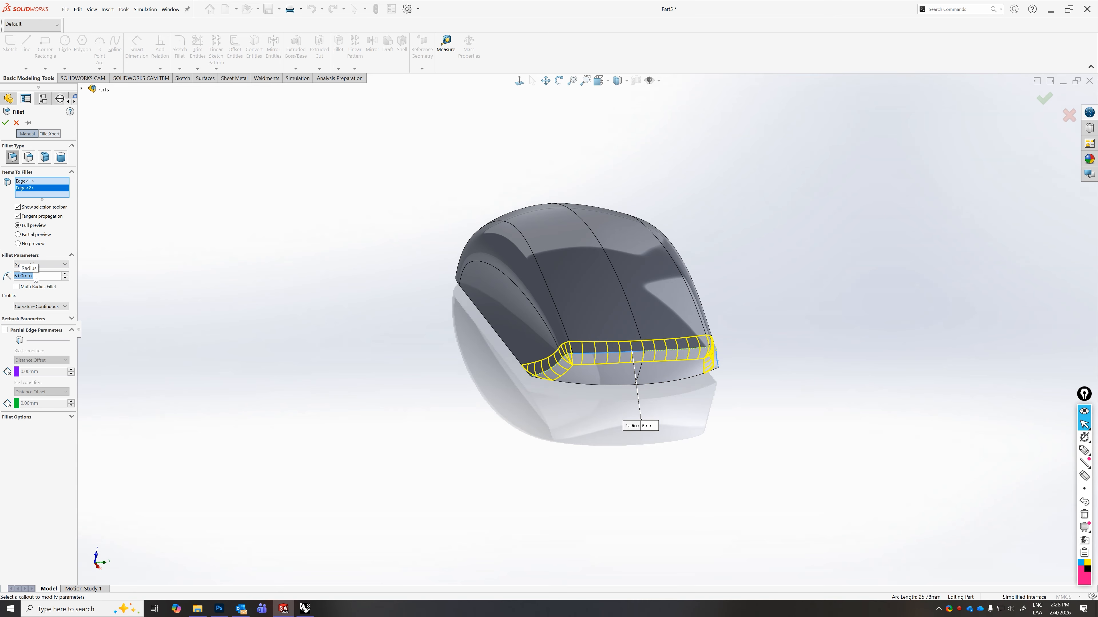
{"action": "type", "text": "3"}
{"action": "key", "text": "Return"}
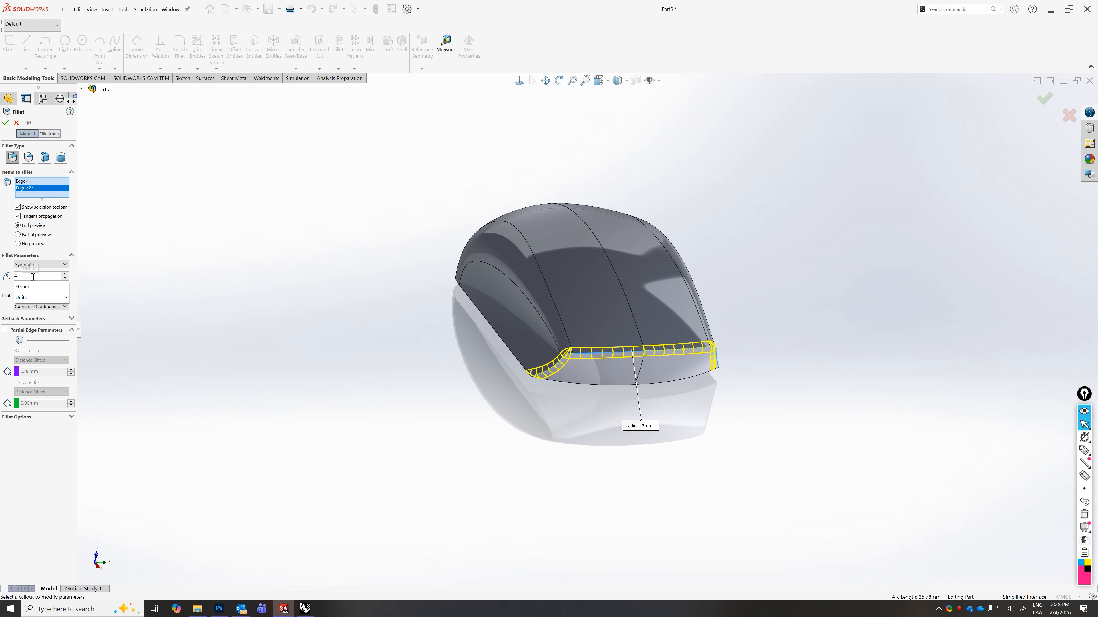
- Set the front edge fillet's radius to 4.5 mm and apply it
{"action": "type", "text": "4.5"}
{"action": "key", "text": "Return"}
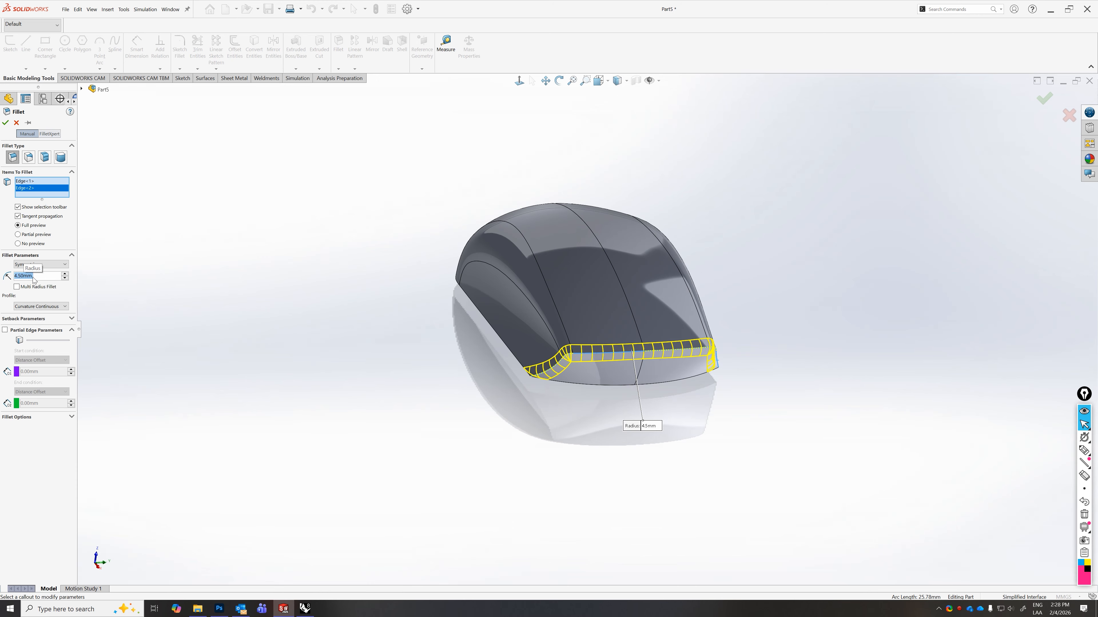
{"action": "middle_click_drag", "start_coordinate": [448, 370], "coordinate": [644, 375]}
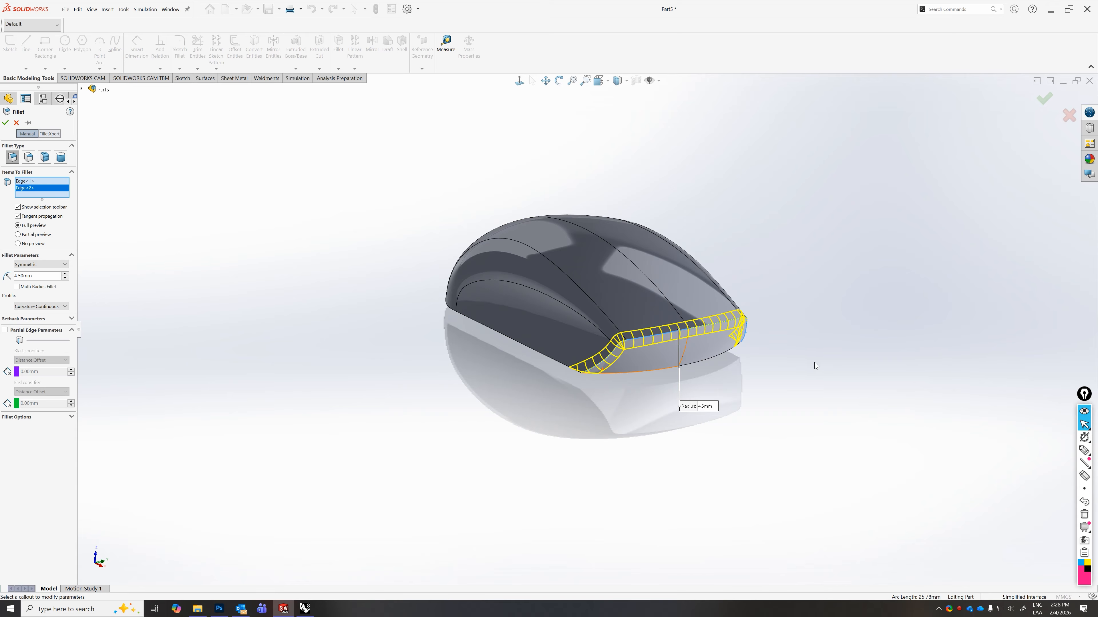
{"action": "left_click", "coordinate": [1043, 101]}
- Start a constant-size, Curvature Continuous fillet on the perimeter edge of the mouse's flat underside
{"action": "middle_click_drag", "start_coordinate": [713, 324], "coordinate": [662, 273]}
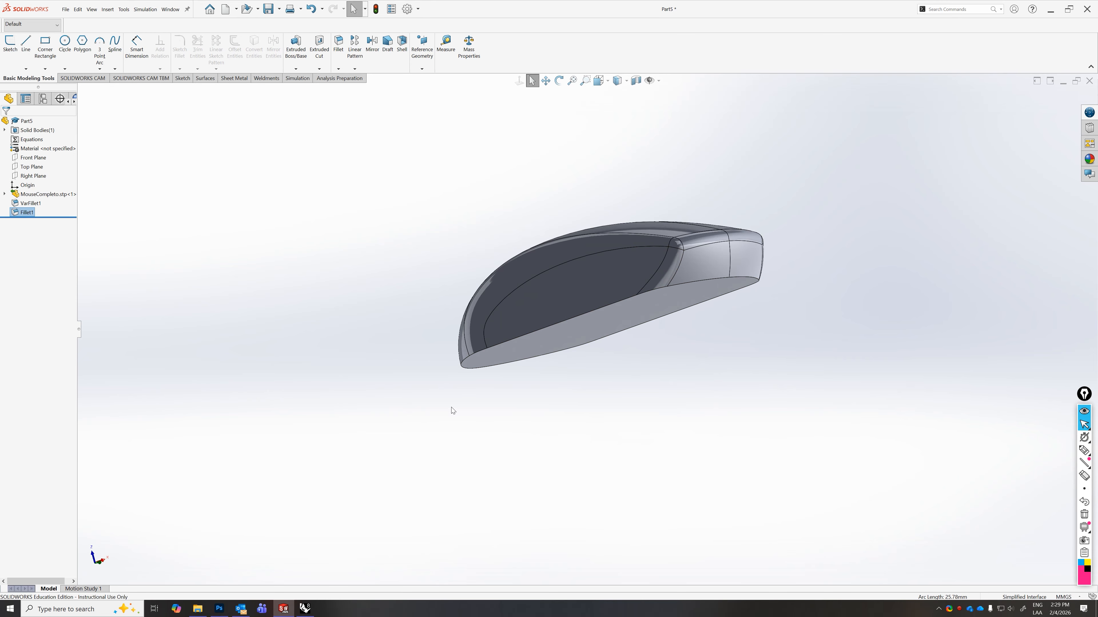
{"action": "middle_click_drag", "start_coordinate": [558, 417], "coordinate": [583, 255]}
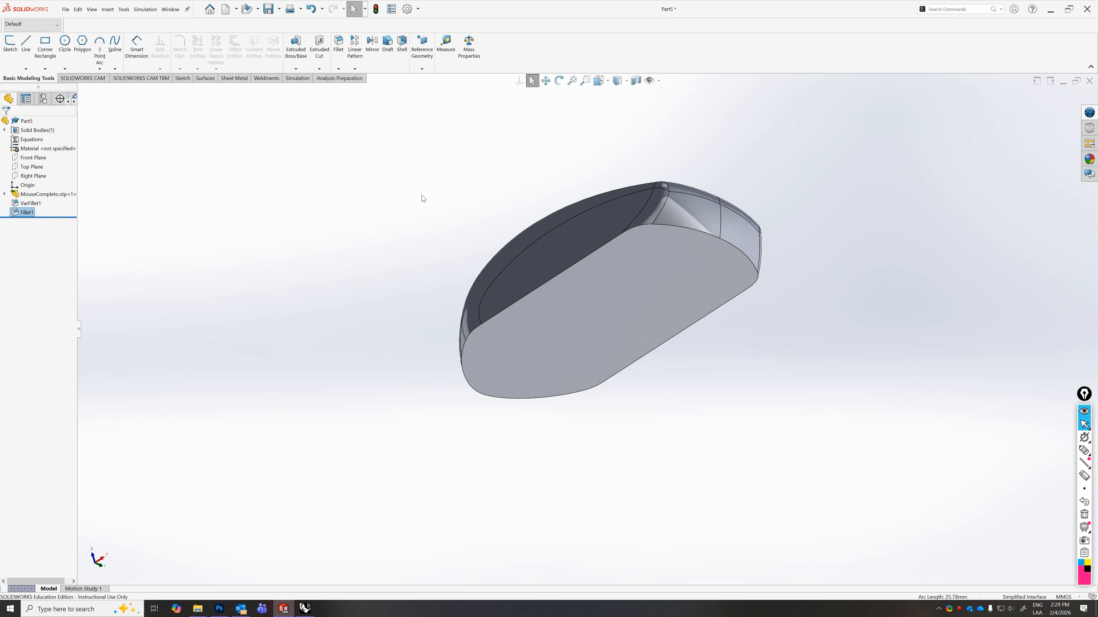
{"action": "left_click", "coordinate": [337, 49]}
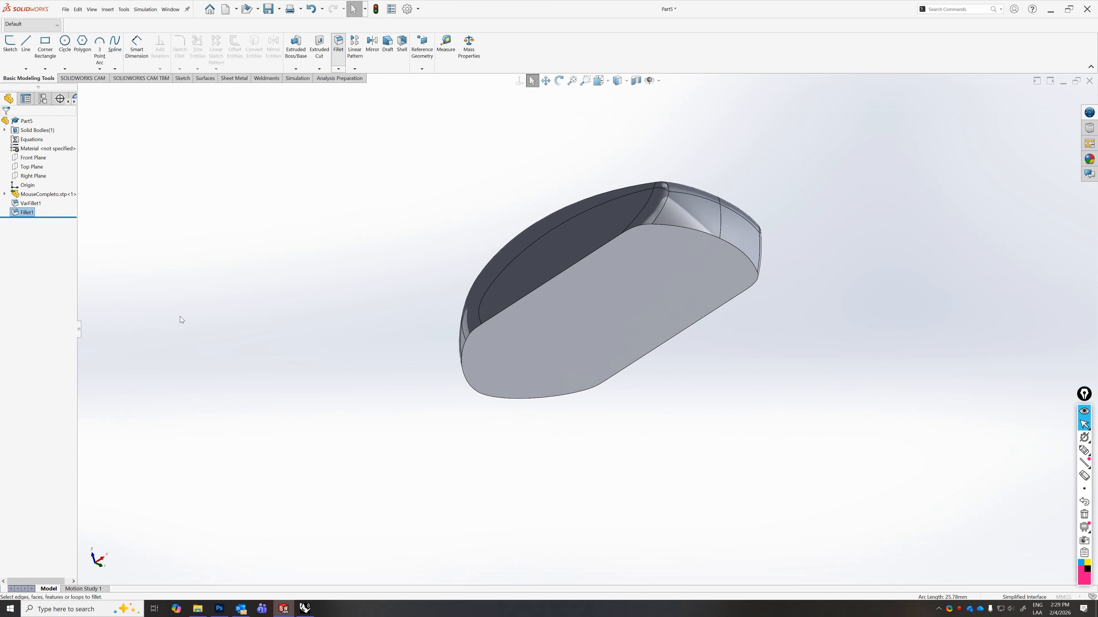
{"action": "left_click", "coordinate": [33, 279]}
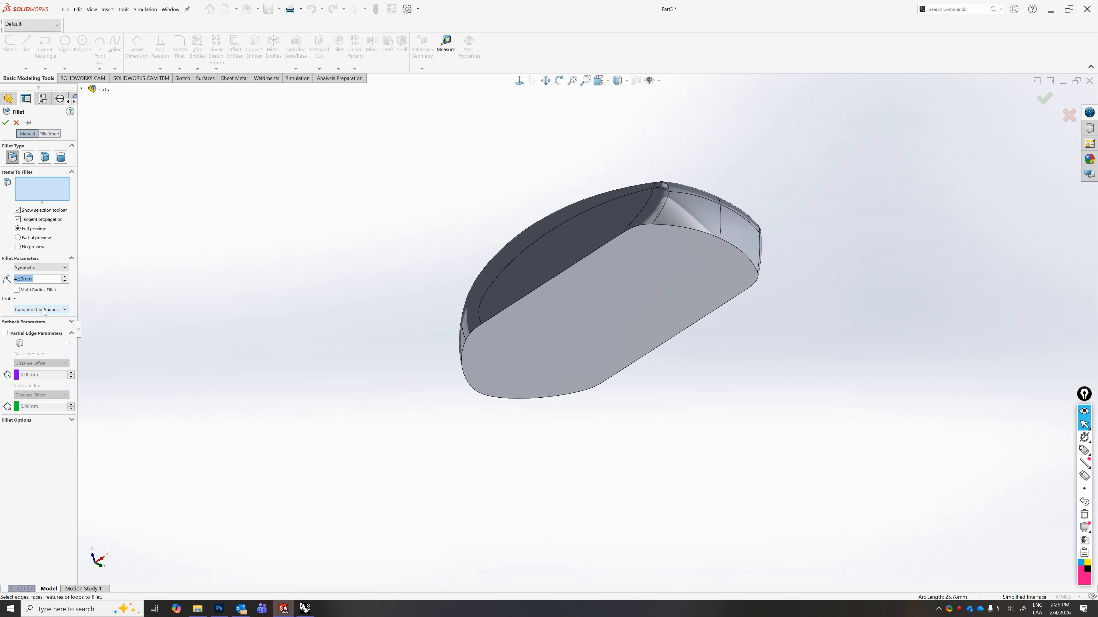
{"action": "left_click", "coordinate": [529, 292]}
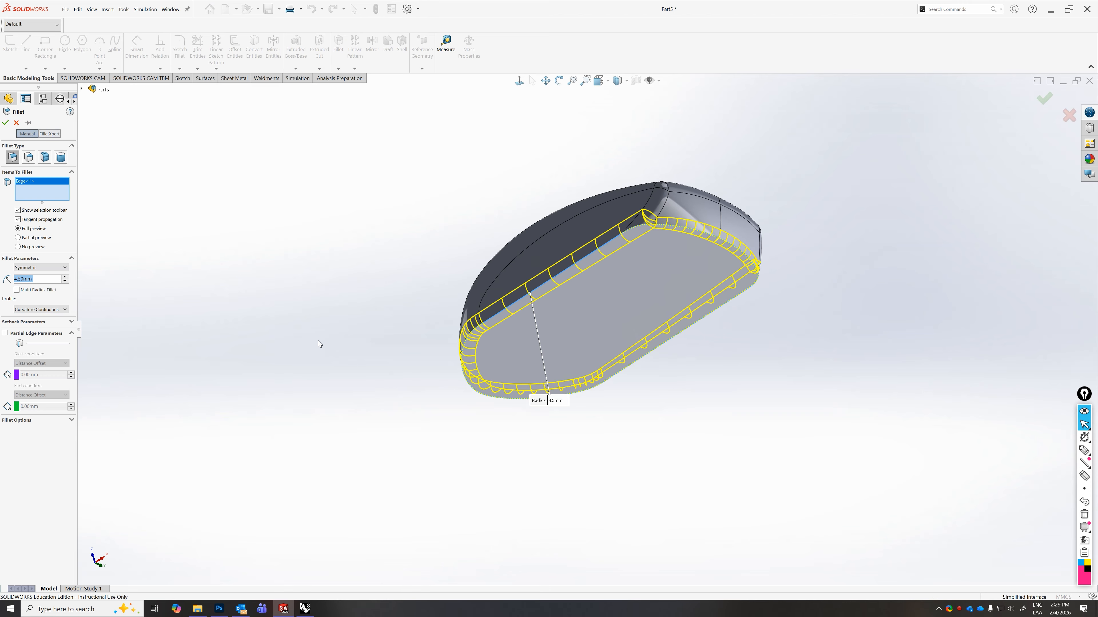
- Set the underside perimeter fillet's radius to 3 mm and apply it
{"action": "middle_click_drag", "start_coordinate": [625, 326], "coordinate": [576, 318]}
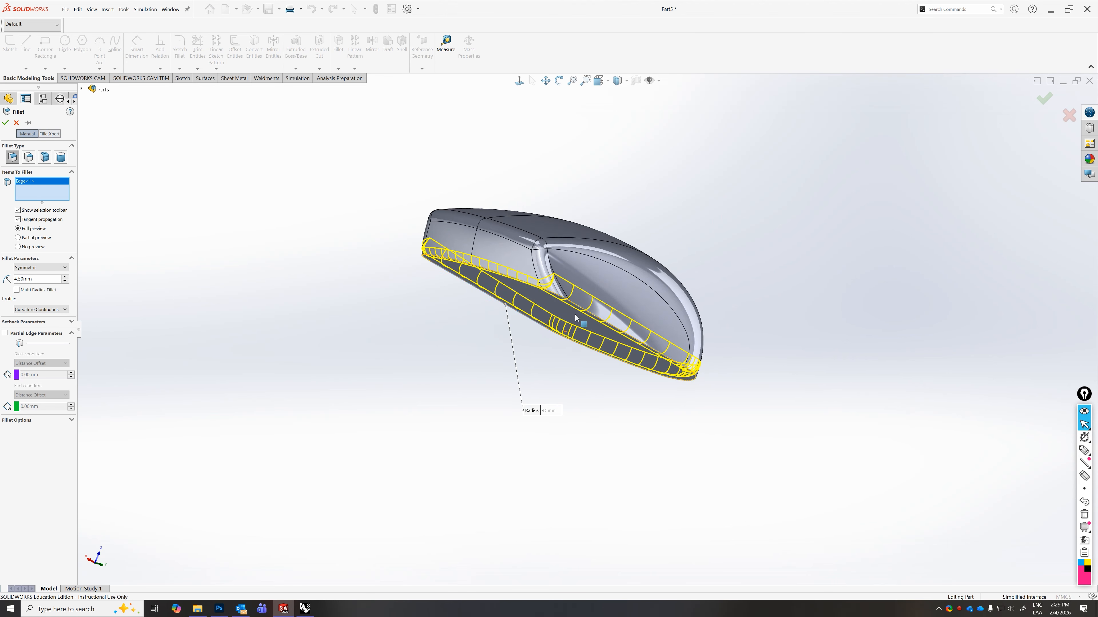
{"action": "double_click", "coordinate": [38, 280]}
{"action": "type", "text": "3"}
{"action": "key", "text": "Return"}
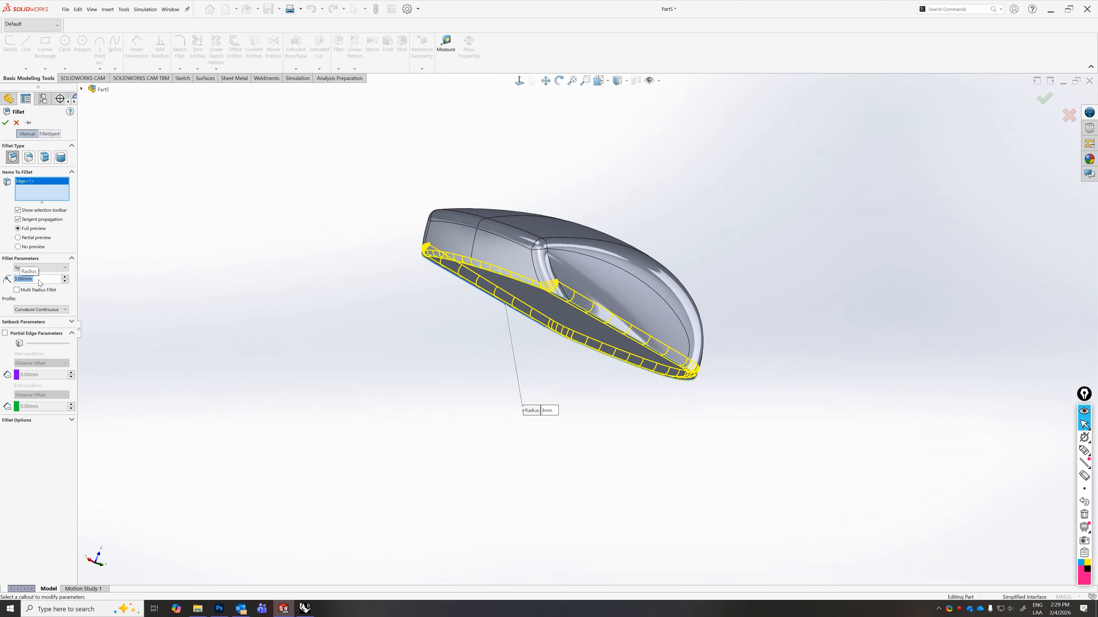
{"action": "left_click", "coordinate": [6, 122]}
- Inspect the filleted mouse from the side and above, and set the display style to Shaded without edges
{"action": "middle_click_drag", "start_coordinate": [196, 184], "coordinate": [412, 236]}
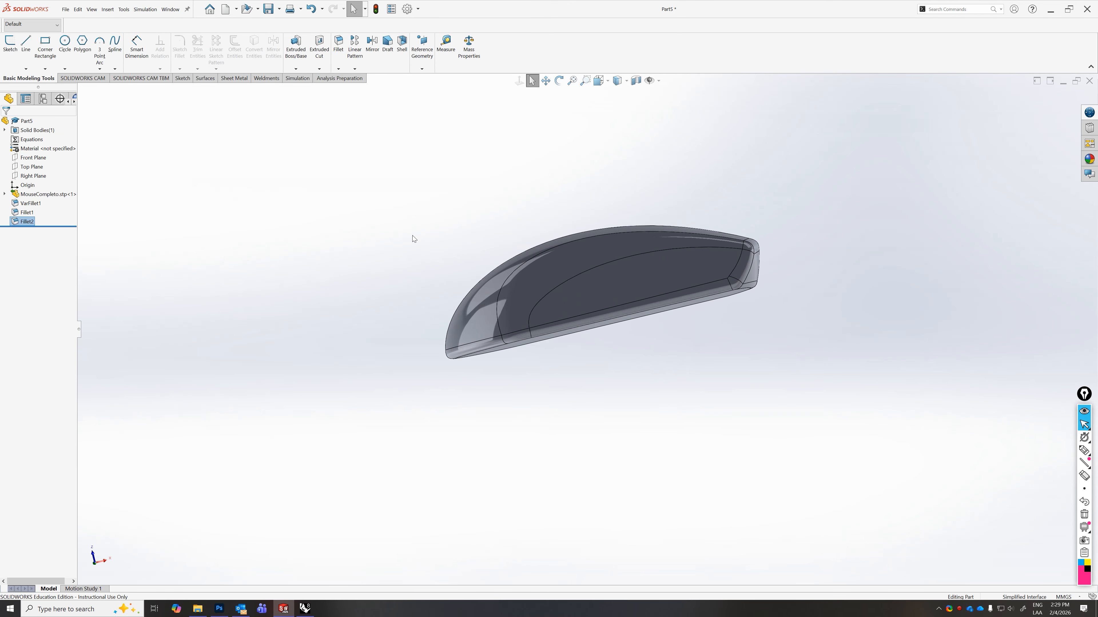
{"action": "middle_click_drag", "start_coordinate": [631, 289], "coordinate": [649, 373]}
{"action": "scroll", "coordinate": [627, 346], "scroll_direction": "down", "scroll_amount": 3}
{"action": "scroll", "coordinate": [627, 346], "scroll_direction": "down", "scroll_amount": 2}
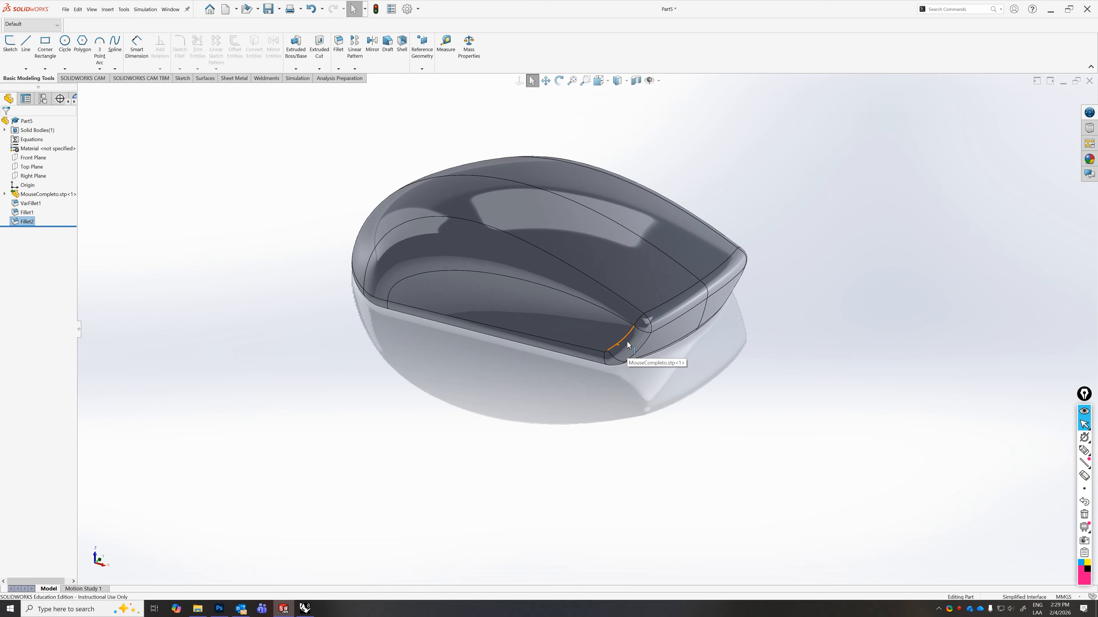
{"action": "left_click", "coordinate": [602, 83]}
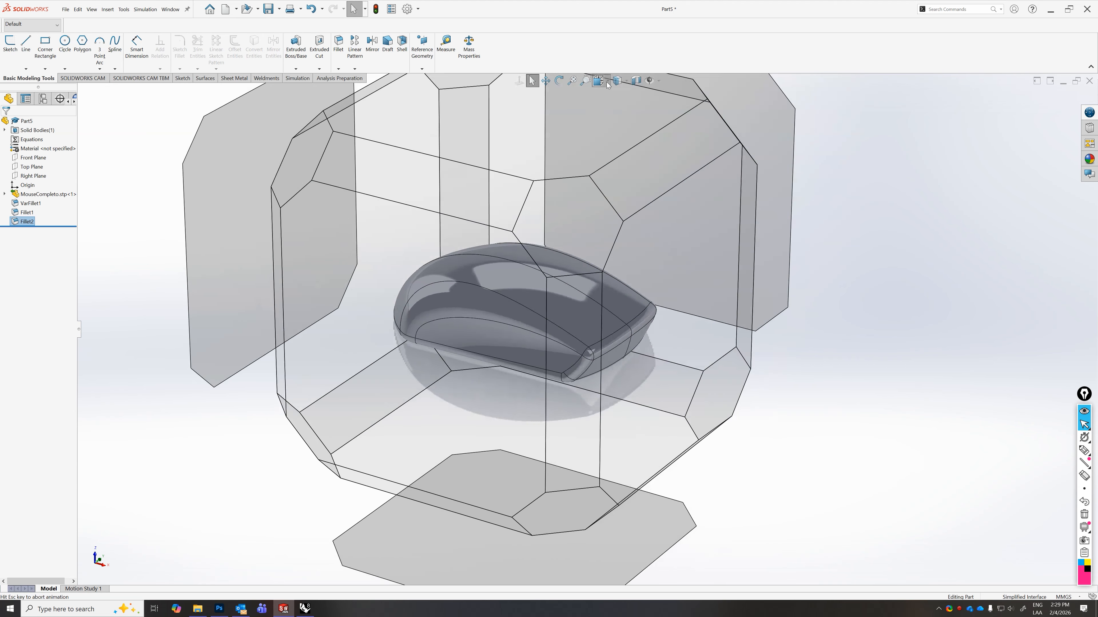
{"action": "left_click", "coordinate": [618, 81]}
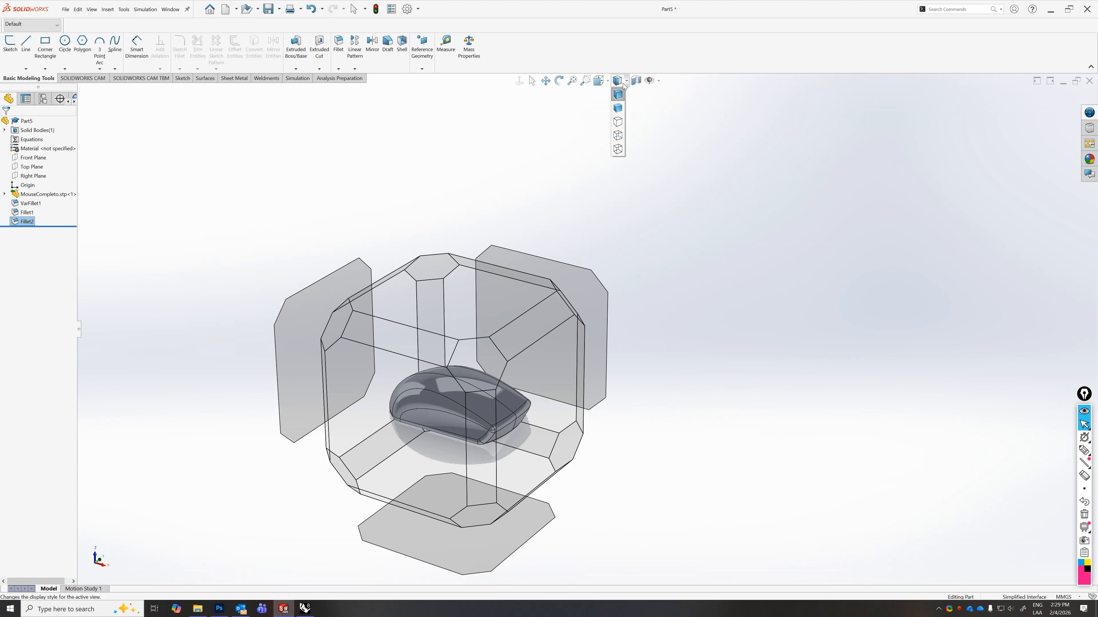
{"action": "left_click", "coordinate": [620, 108]}
{"action": "mouse_move", "coordinate": [463, 432]}
{"action": "middle_mouse_down"}
{"action": "mouse_move", "coordinate": [470, 378]}
{"action": "mouse_move", "coordinate": [652, 313]}
{"action": "mouse_move", "coordinate": [843, 284]}
{"action": "mouse_move", "coordinate": [632, 363]}
{"action": "mouse_move", "coordinate": [725, 375]}
{"action": "mouse_move", "coordinate": [630, 458]}
{"action": "mouse_move", "coordinate": [651, 461]}
{"action": "mouse_move", "coordinate": [740, 291]}
{"action": "mouse_move", "coordinate": [664, 478]}
{"action": "mouse_move", "coordinate": [593, 476]}
{"action": "mouse_move", "coordinate": [500, 402]}
{"action": "mouse_move", "coordinate": [388, 444]}
{"action": "mouse_move", "coordinate": [652, 422]}
{"action": "mouse_move", "coordinate": [608, 406]}
{"action": "mouse_move", "coordinate": [519, 346]}
{"action": "mouse_move", "coordinate": [415, 357]}
{"action": "mouse_move", "coordinate": [421, 385]}
{"action": "mouse_move", "coordinate": [466, 409]}
{"action": "mouse_move", "coordinate": [473, 434]}
{"action": "middle_mouse_up"}
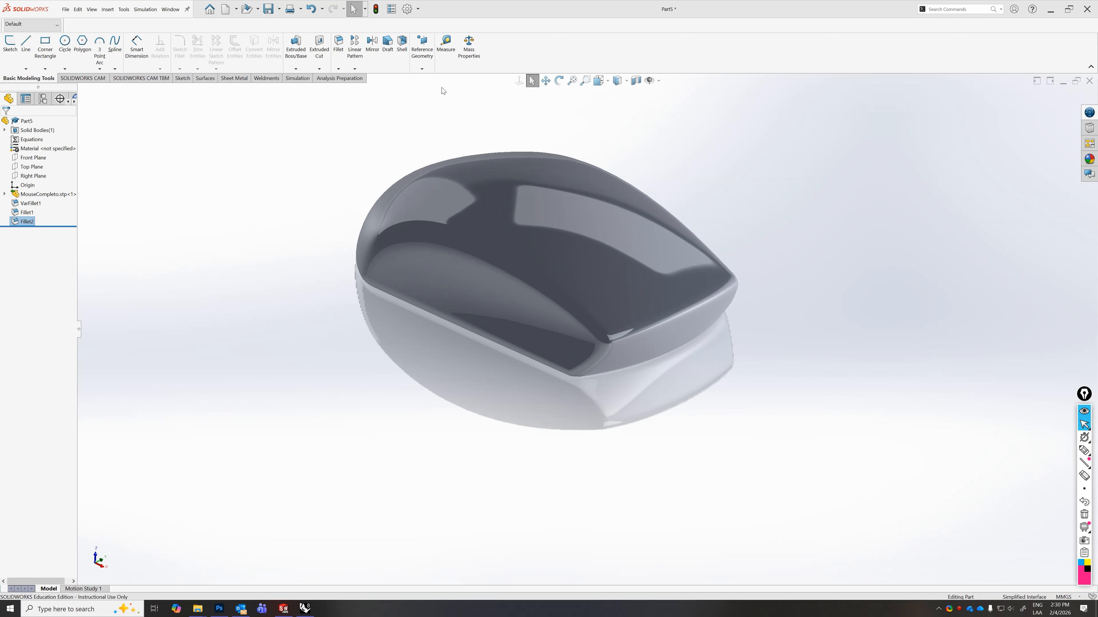
{"action": "left_click", "coordinate": [684, 154]}
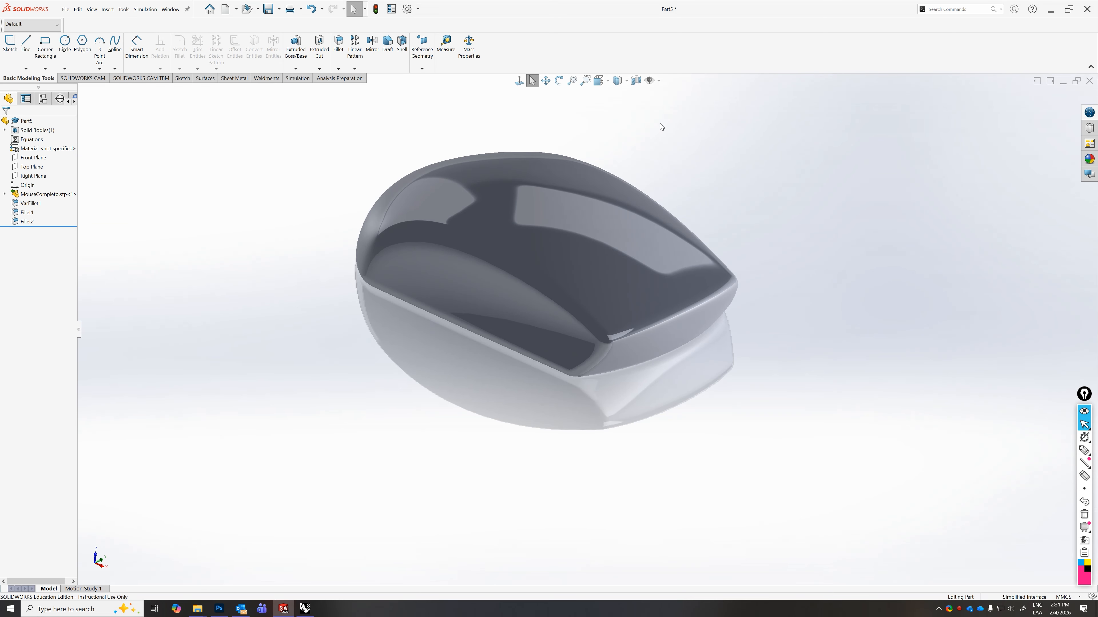
- Preview section cuts of the mouse body on the Right Plane and Top Plane, and cancel the section view
{"action": "left_click", "coordinate": [637, 81]}
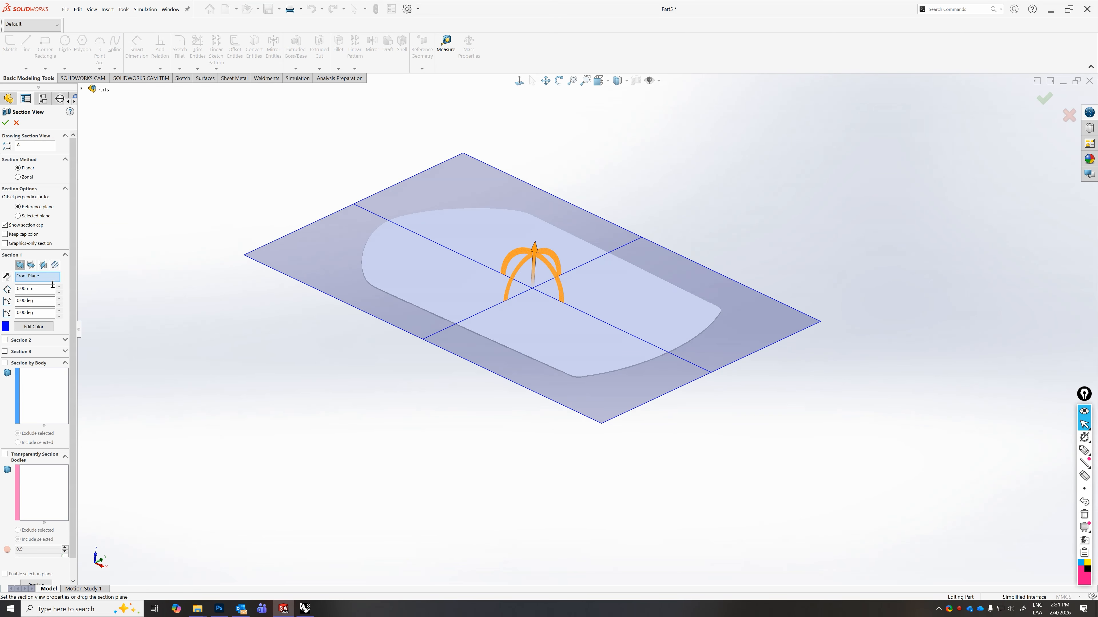
{"action": "left_click", "coordinate": [43, 265]}
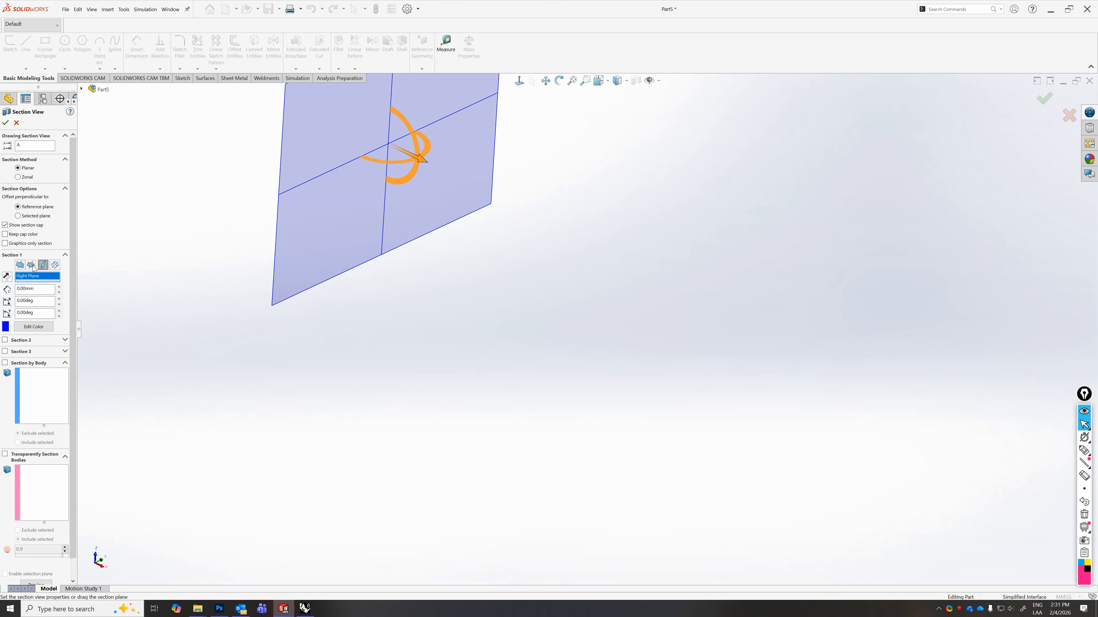
{"action": "left_click", "coordinate": [31, 265]}
{"action": "middle_click_drag", "start_coordinate": [571, 220], "coordinate": [575, 373]}
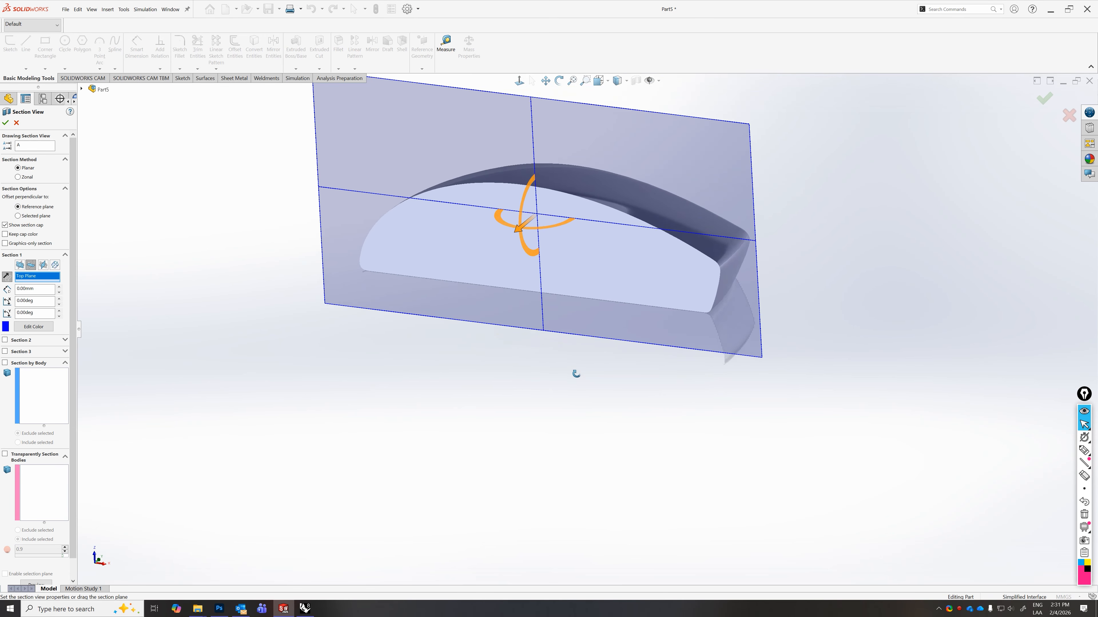
{"action": "scroll", "coordinate": [572, 265], "scroll_direction": "up", "scroll_amount": 3}
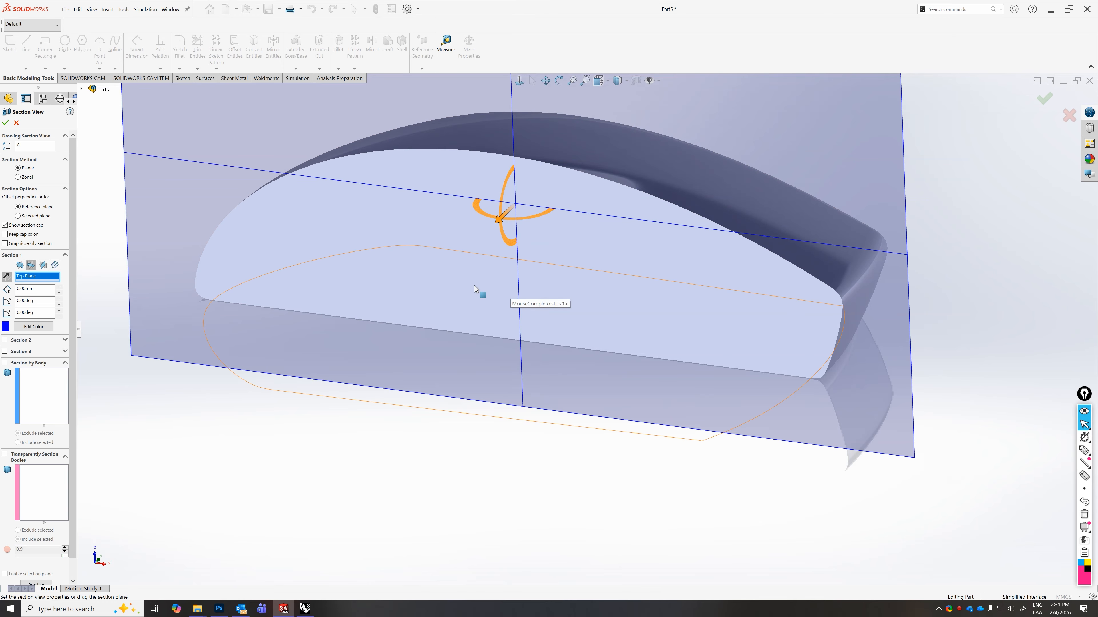
{"action": "left_click", "coordinate": [17, 123]}
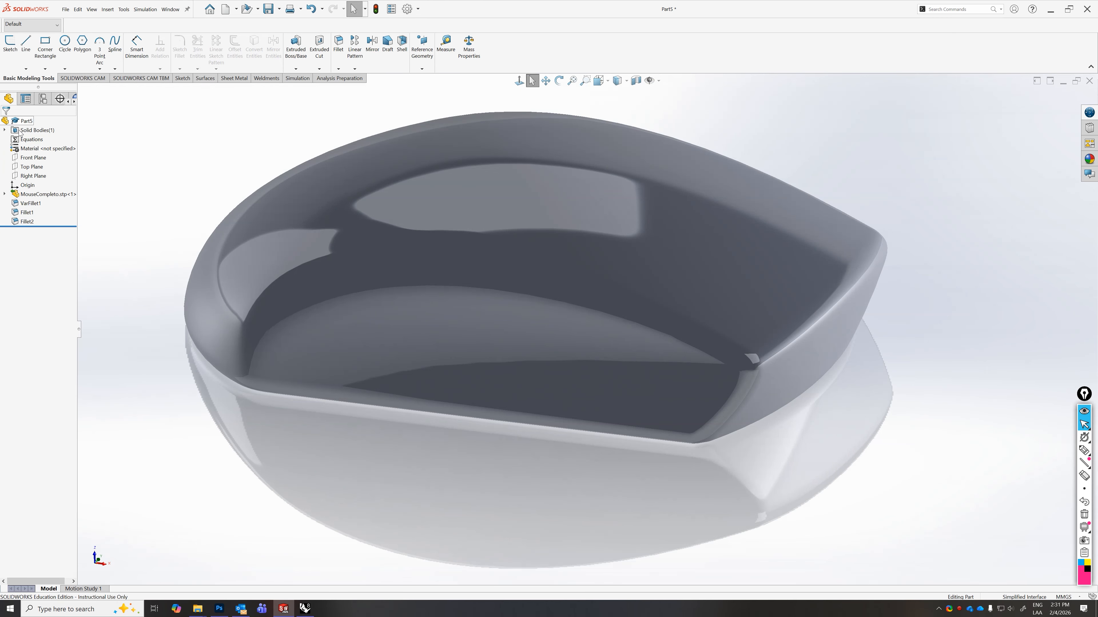
- Shell the mouse body with a 0.75 mm wall thickness, without removing any faces
{"action": "left_click", "coordinate": [402, 43]}
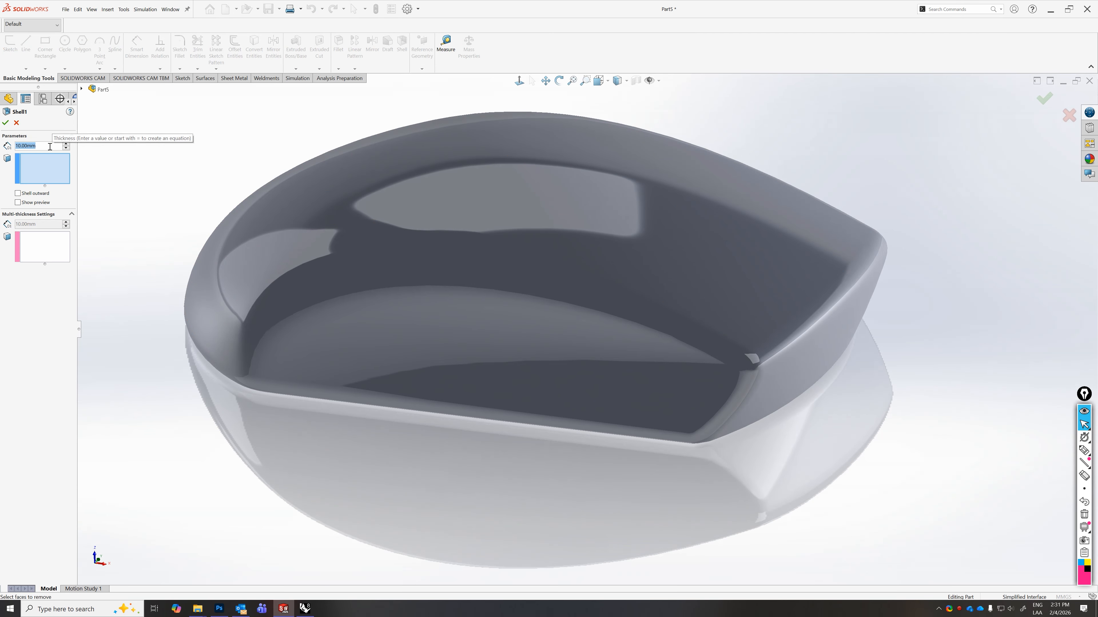
{"action": "type", "text": ".75"}
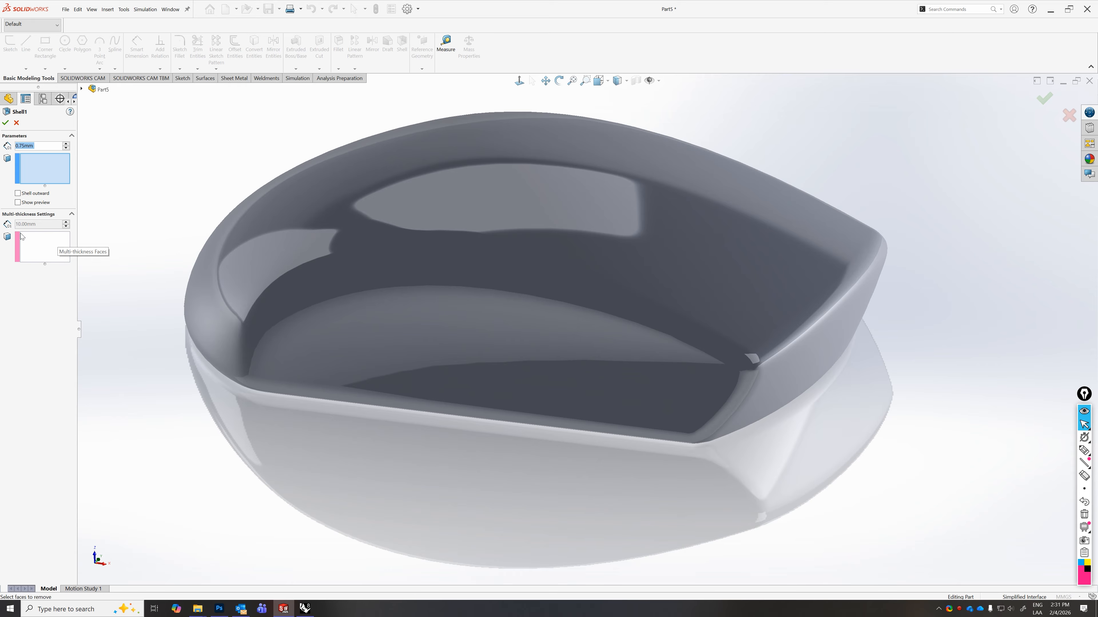
{"action": "middle_click_drag", "start_coordinate": [197, 178], "coordinate": [224, 186]}
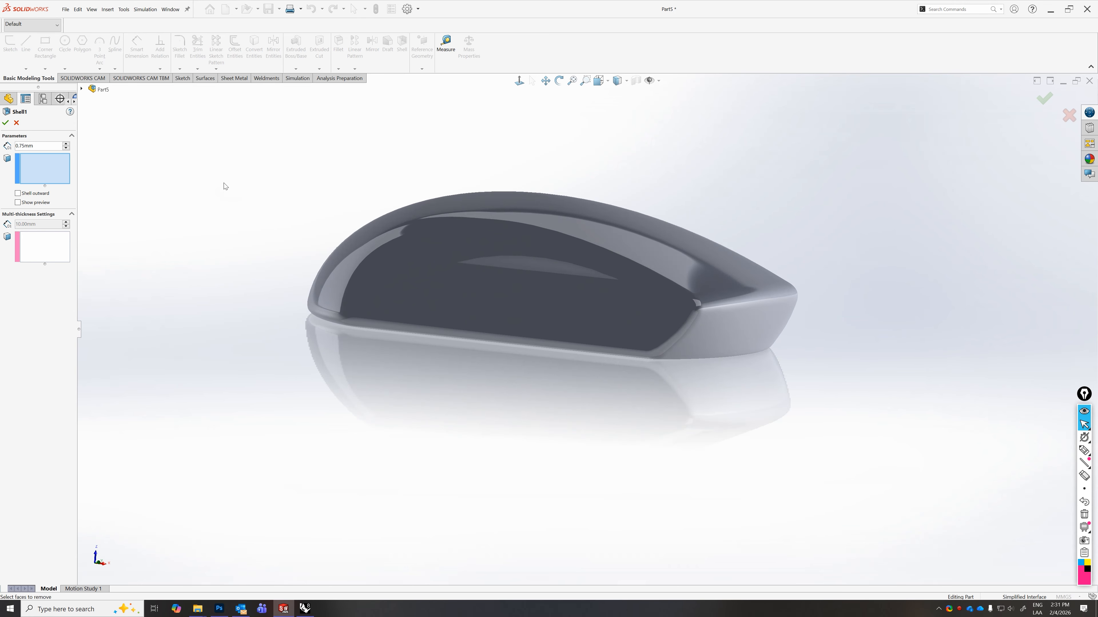
{"action": "left_click", "coordinate": [5, 124]}
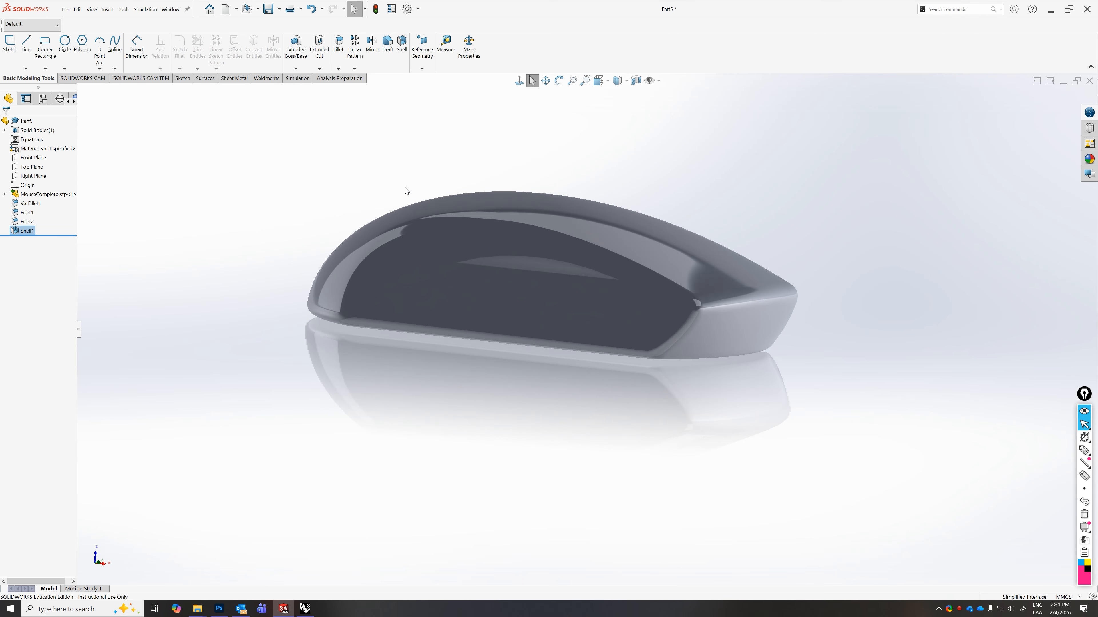
- Create a section view of the shelled mouse through the Top Plane
{"action": "middle_click_drag", "start_coordinate": [566, 161], "coordinate": [680, 96]}
{"action": "left_click", "coordinate": [636, 81]}
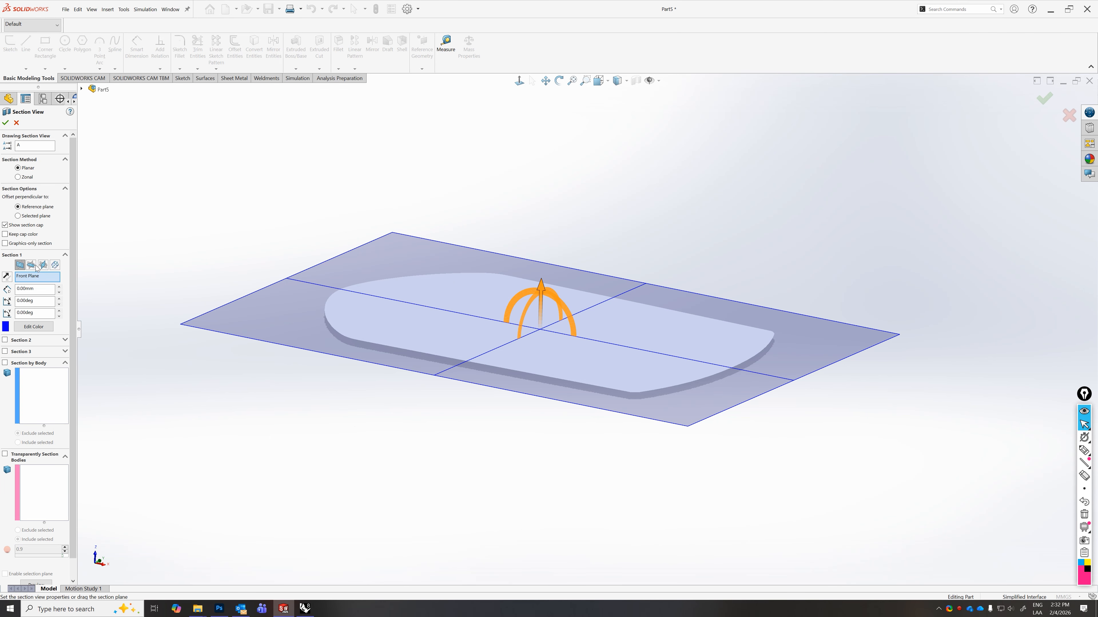
{"action": "left_click", "coordinate": [31, 266]}
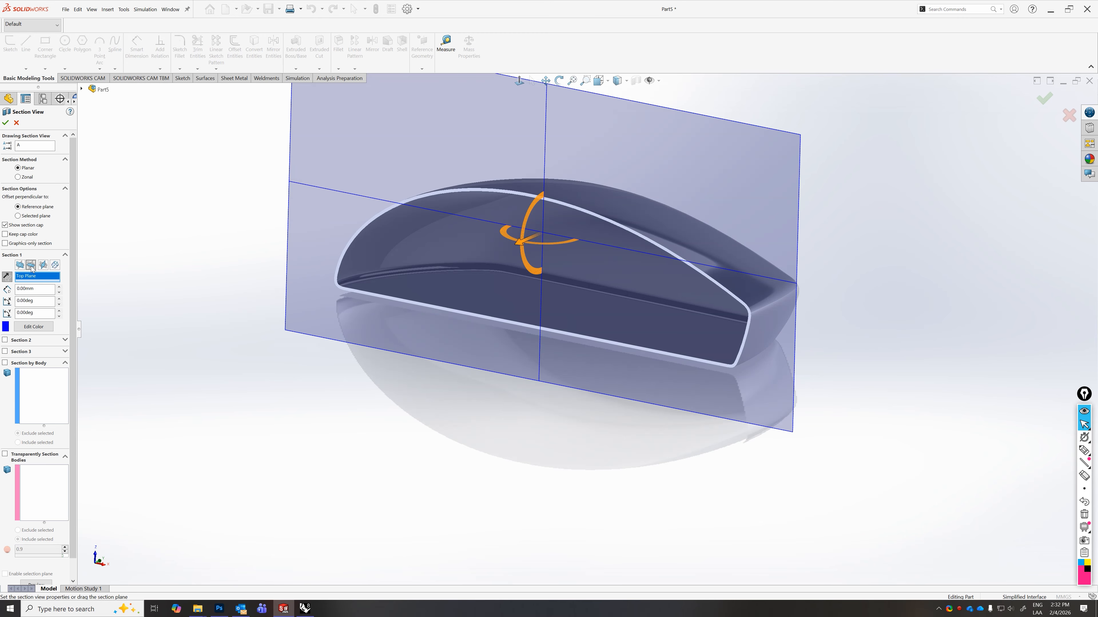
{"action": "middle_click_drag", "start_coordinate": [199, 282], "coordinate": [218, 299]}
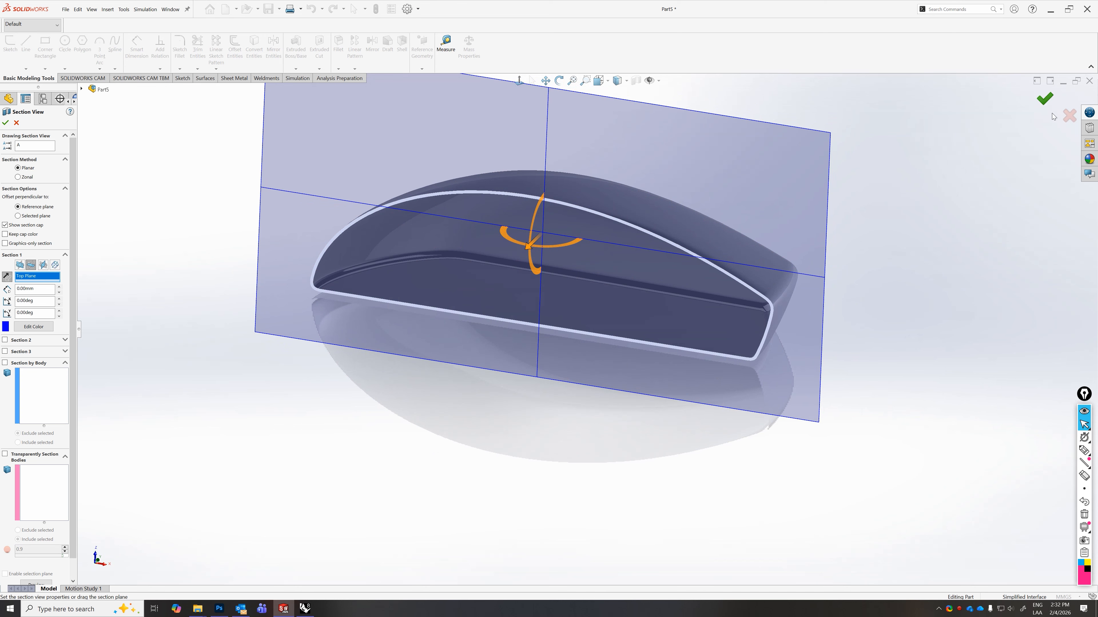
{"action": "left_click", "coordinate": [1044, 99]}
- Set the display style of the sectioned mouse to Shaded With Edges
{"action": "middle_click_drag", "start_coordinate": [552, 317], "coordinate": [583, 280]}
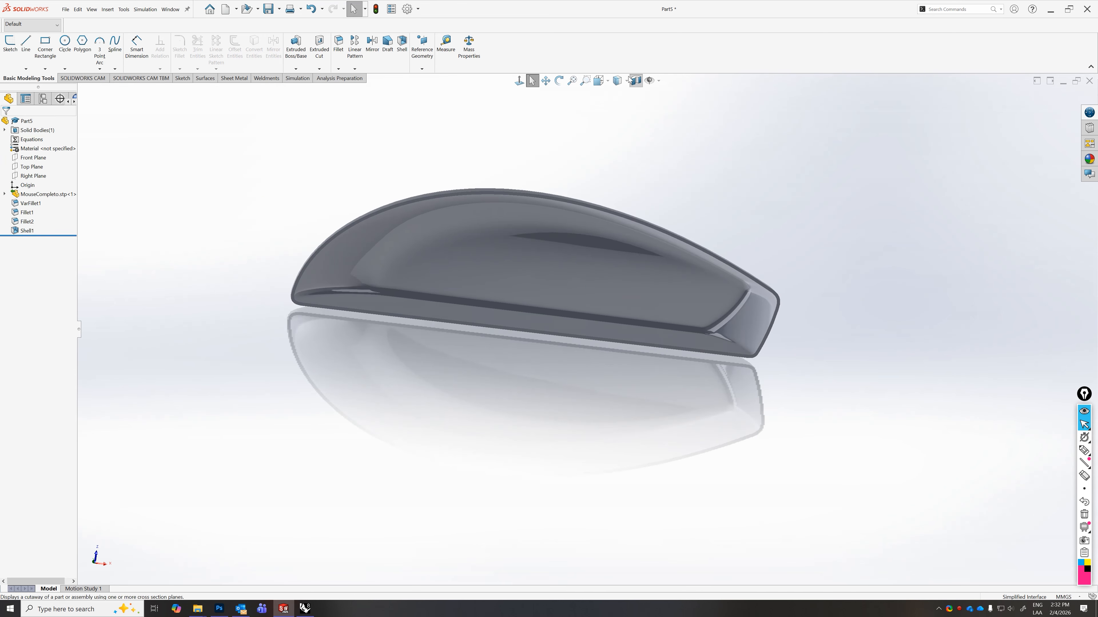
{"action": "left_click", "coordinate": [625, 81]}
{"action": "left_click", "coordinate": [619, 94]}
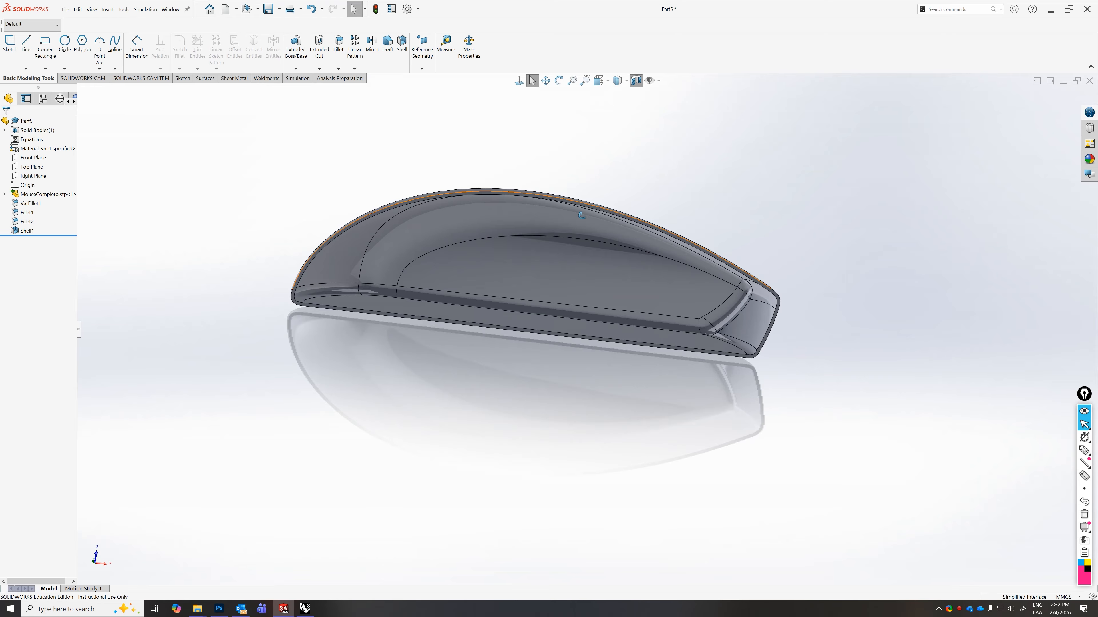
- Examine the shell's interior, selecting the inner rounded face where the rear wall meets the bottom
{"action": "mouse_move", "coordinate": [480, 294]}
{"action": "middle_mouse_down"}
{"action": "mouse_move", "coordinate": [455, 258]}
{"action": "mouse_move", "coordinate": [715, 162]}
{"action": "mouse_move", "coordinate": [585, 212]}
{"action": "middle_mouse_up"}
{"action": "scroll", "coordinate": [330, 304], "scroll_direction": "down", "scroll_amount": 2}
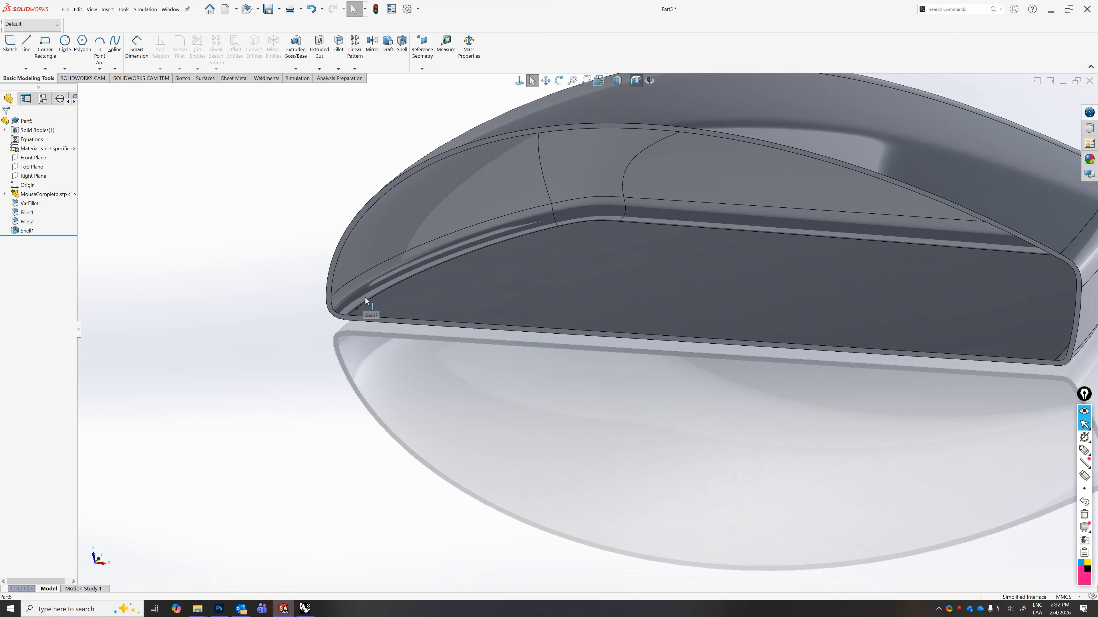
{"action": "middle_click_drag", "start_coordinate": [363, 305], "coordinate": [329, 301]}
{"action": "left_click", "coordinate": [298, 308]}
{"action": "scroll", "coordinate": [298, 326], "scroll_direction": "up", "scroll_amount": 3}
{"action": "left_click", "coordinate": [275, 301]}
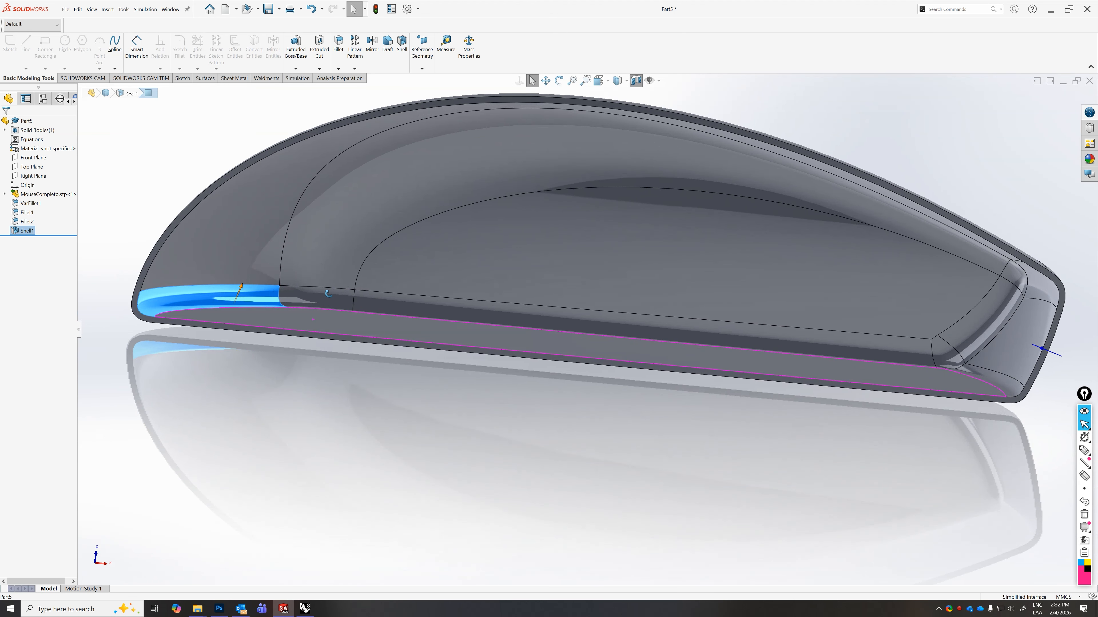
{"action": "key", "text": "f"}
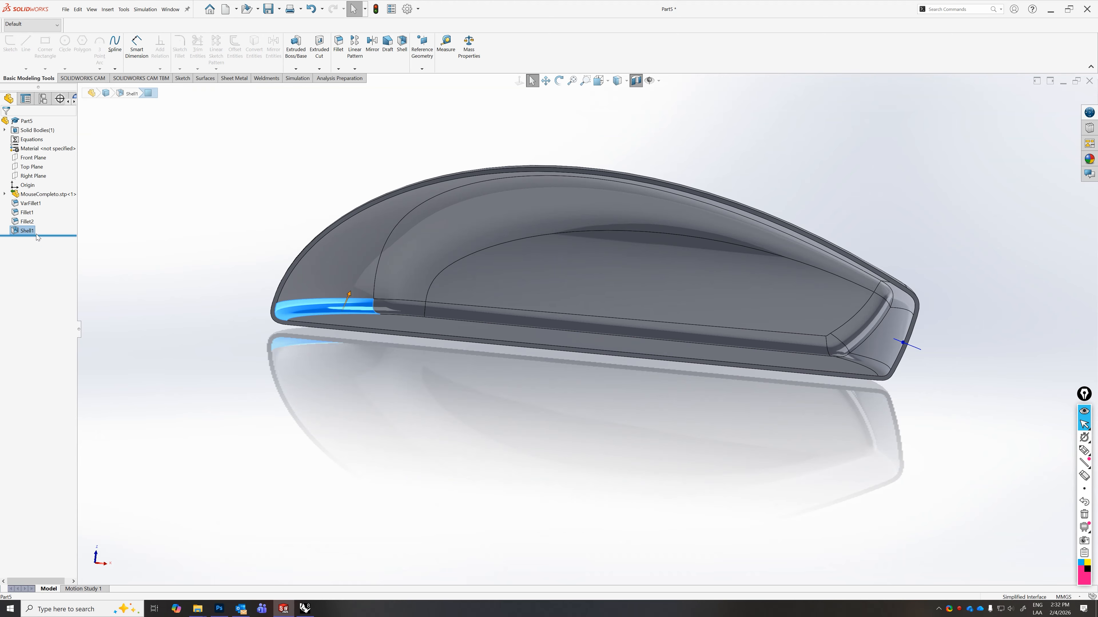
- Roll the model back to just after the variable-radius fillet and shell the body with 0.75 mm walls
{"action": "left_click_drag", "start_coordinate": [48, 236], "coordinate": [50, 208]}
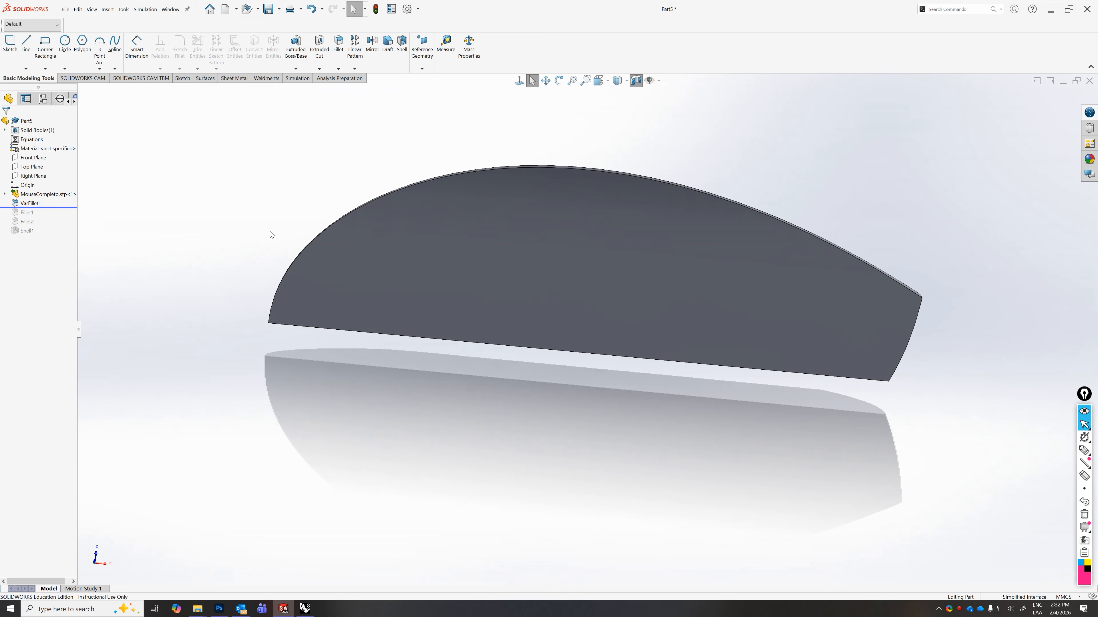
{"action": "left_click", "coordinate": [402, 43]}
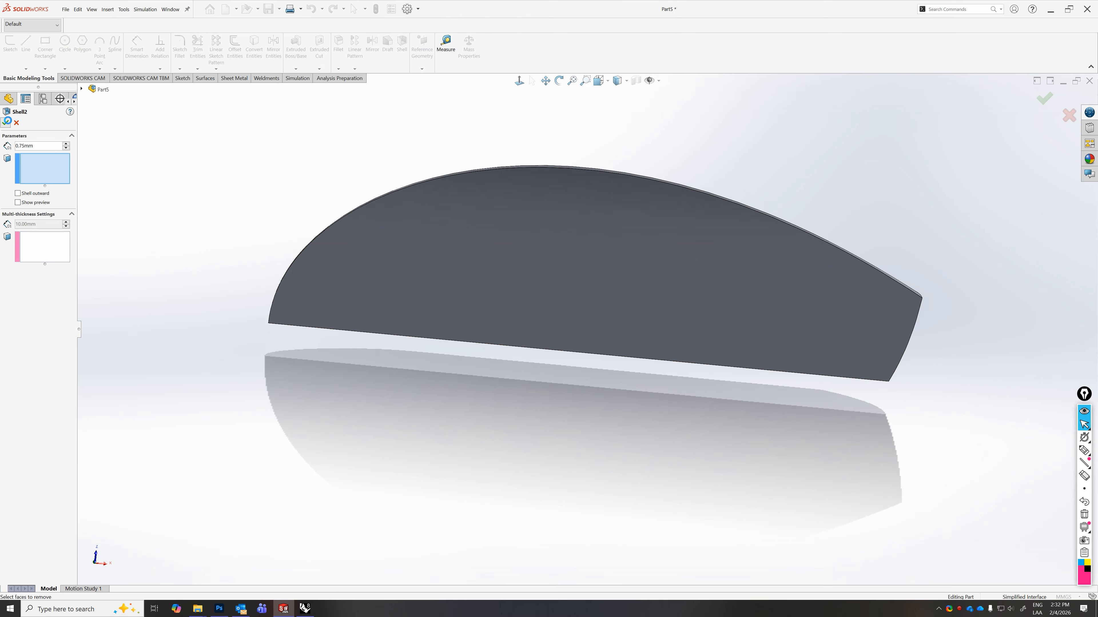
{"action": "left_click", "coordinate": [6, 123]}
{"action": "scroll", "coordinate": [285, 329], "scroll_direction": "down", "scroll_amount": 3}
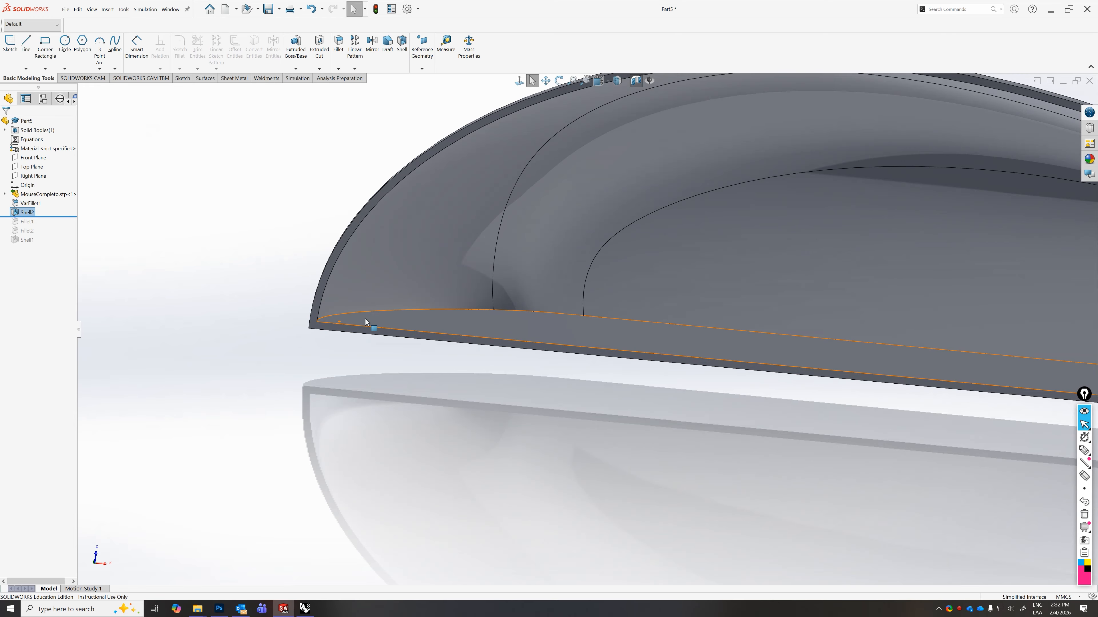
{"action": "middle_click_drag", "start_coordinate": [358, 329], "coordinate": [309, 329]}
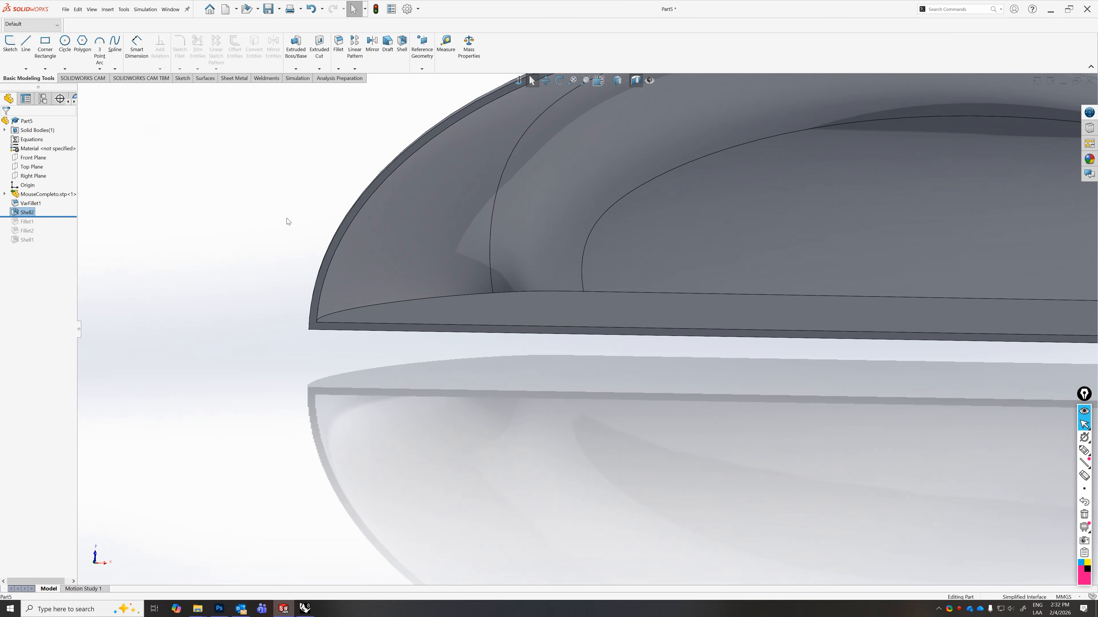
- Delete the trial shell that follows the variable-radius fillet, and roll the model forward past the original shell to the end
{"action": "right_click", "coordinate": [25, 213]}
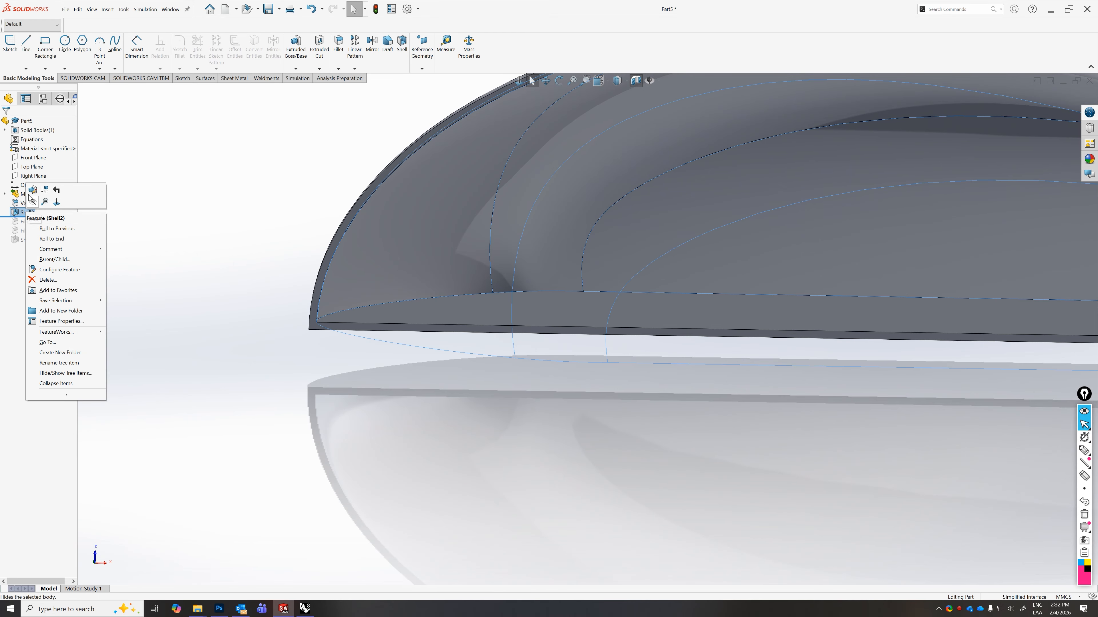
{"action": "left_click", "coordinate": [51, 280]}
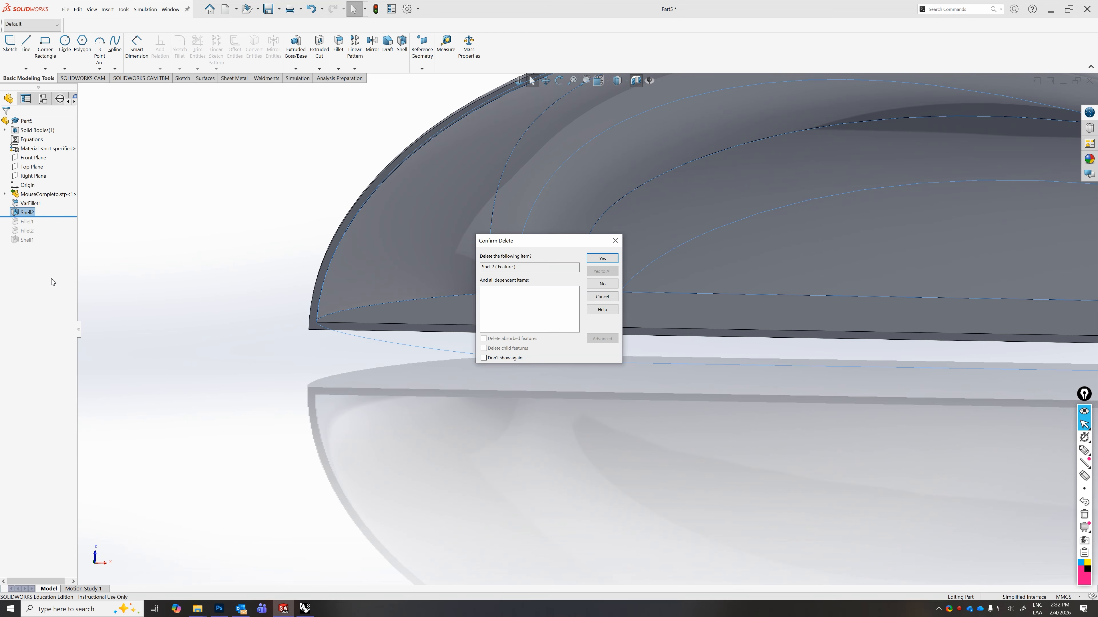
{"action": "left_click", "coordinate": [602, 258]}
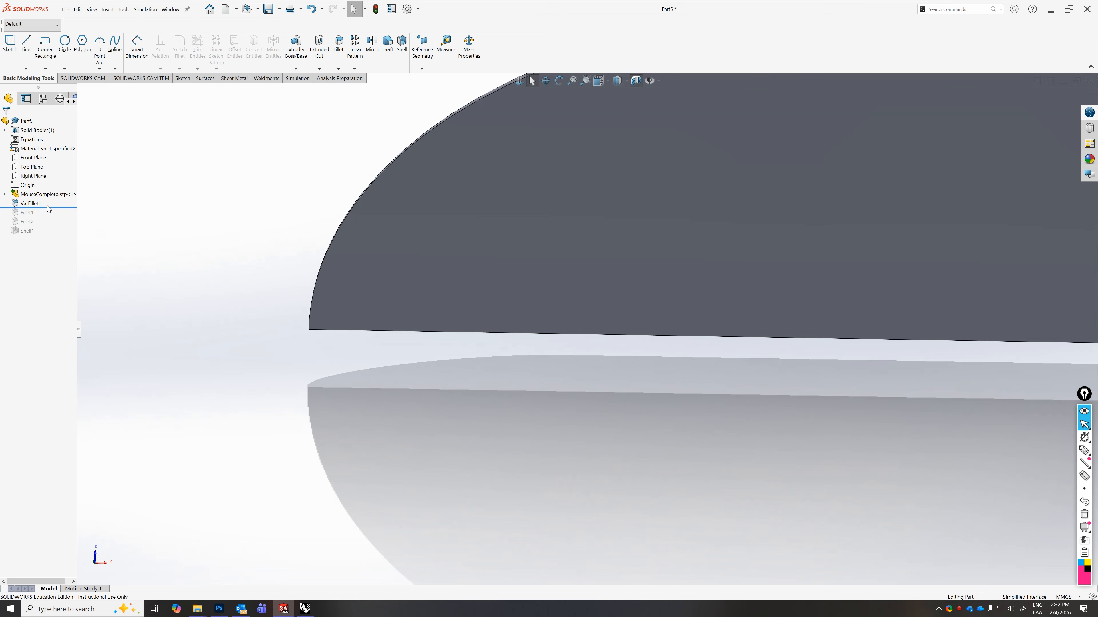
{"action": "left_click_drag", "start_coordinate": [53, 208], "coordinate": [56, 234]}
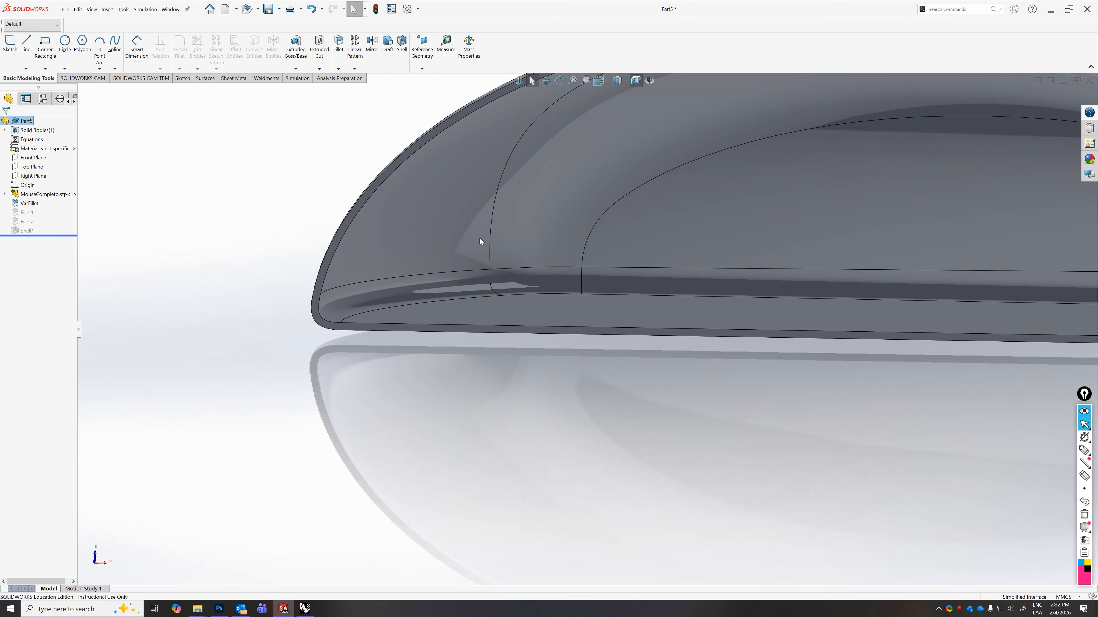
- Turn off the section view and show the complete mouse body at an angle
{"action": "scroll", "coordinate": [651, 253], "scroll_direction": "up", "scroll_amount": 5}
{"action": "middle_click_drag", "start_coordinate": [776, 259], "coordinate": [579, 285]}
{"action": "key", "text": "Escape"}
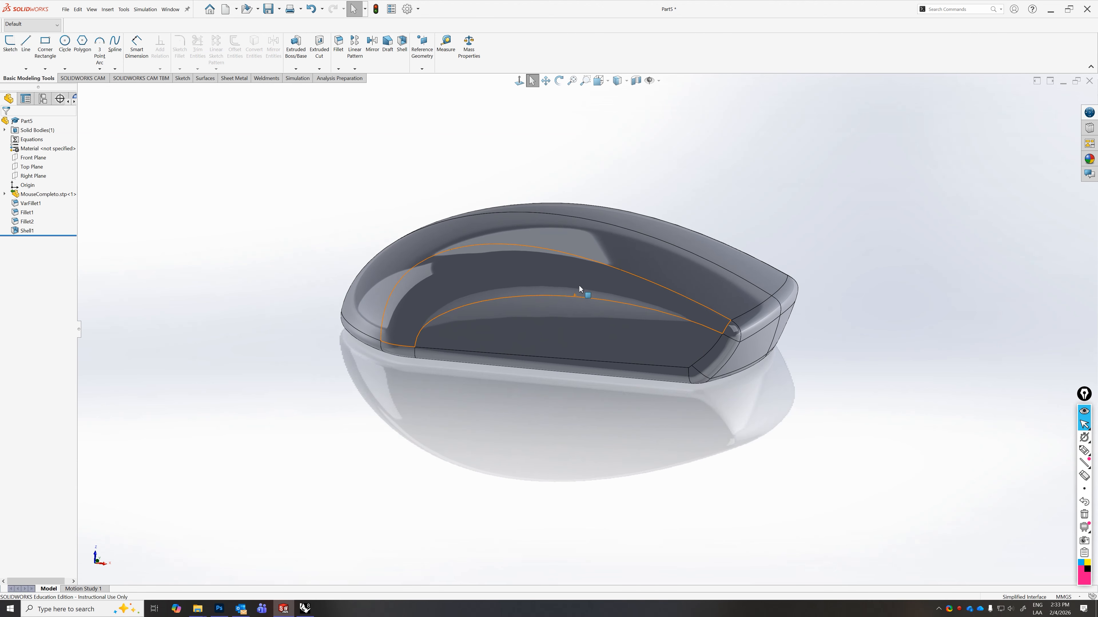
- Save the part as mouse_completo, type SOLIDWORKS Part, in the Documents > Solidworks > Mouse folder
{"action": "left_click", "coordinate": [66, 9]}
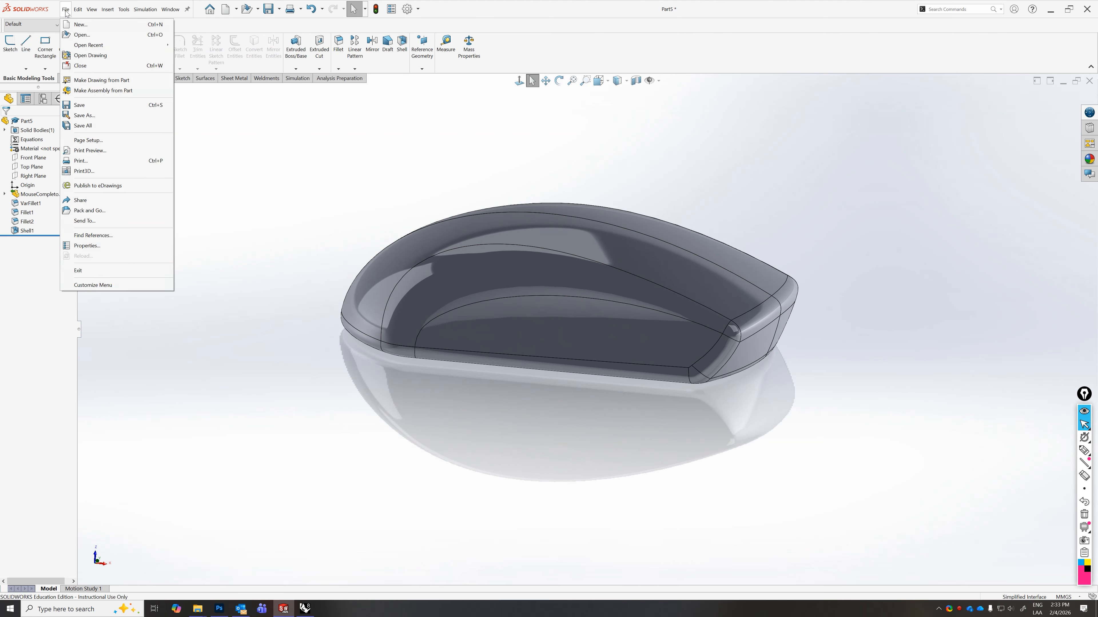
{"action": "left_click", "coordinate": [89, 116]}
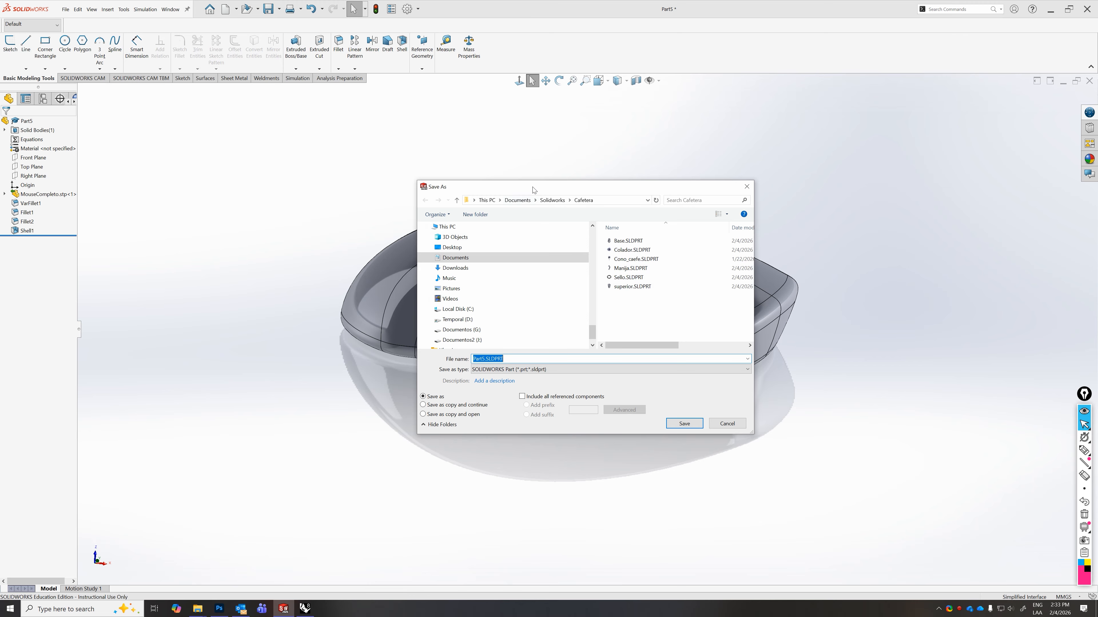
{"action": "left_click", "coordinate": [560, 201]}
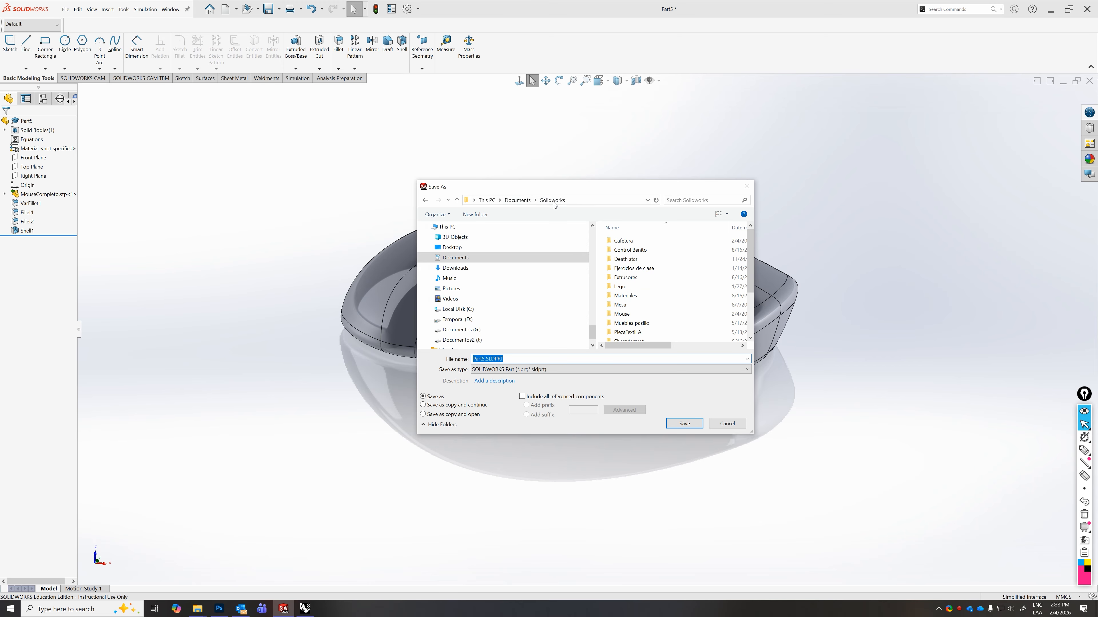
{"action": "left_click", "coordinate": [630, 319]}
{"action": "double_click", "coordinate": [630, 319]}
{"action": "left_click_drag", "start_coordinate": [521, 186], "coordinate": [404, 146]}
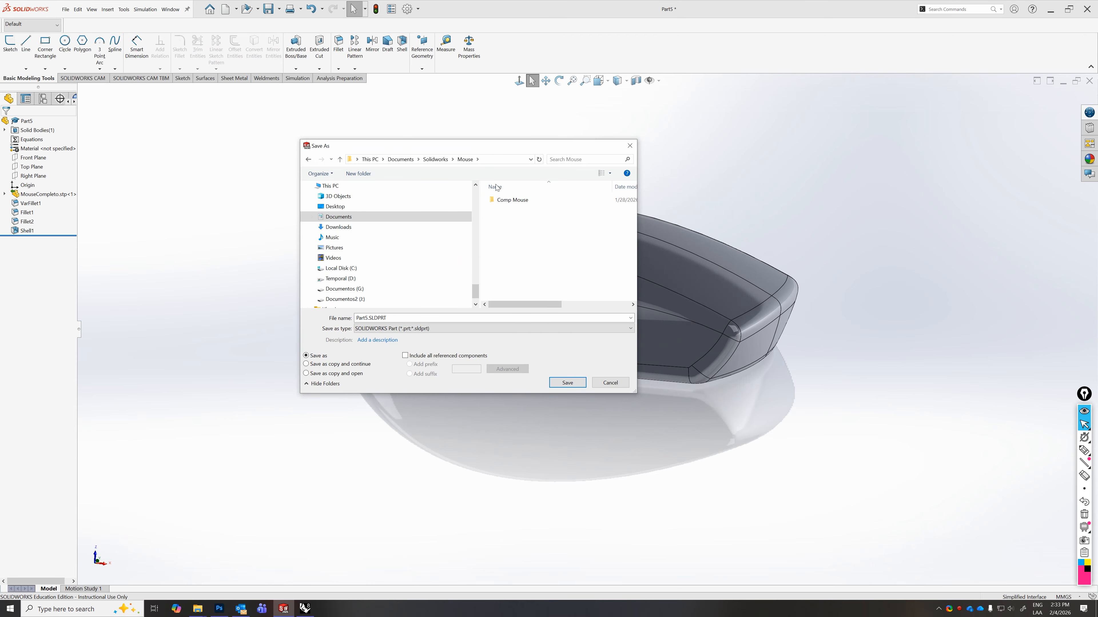
{"action": "left_click", "coordinate": [404, 319]}
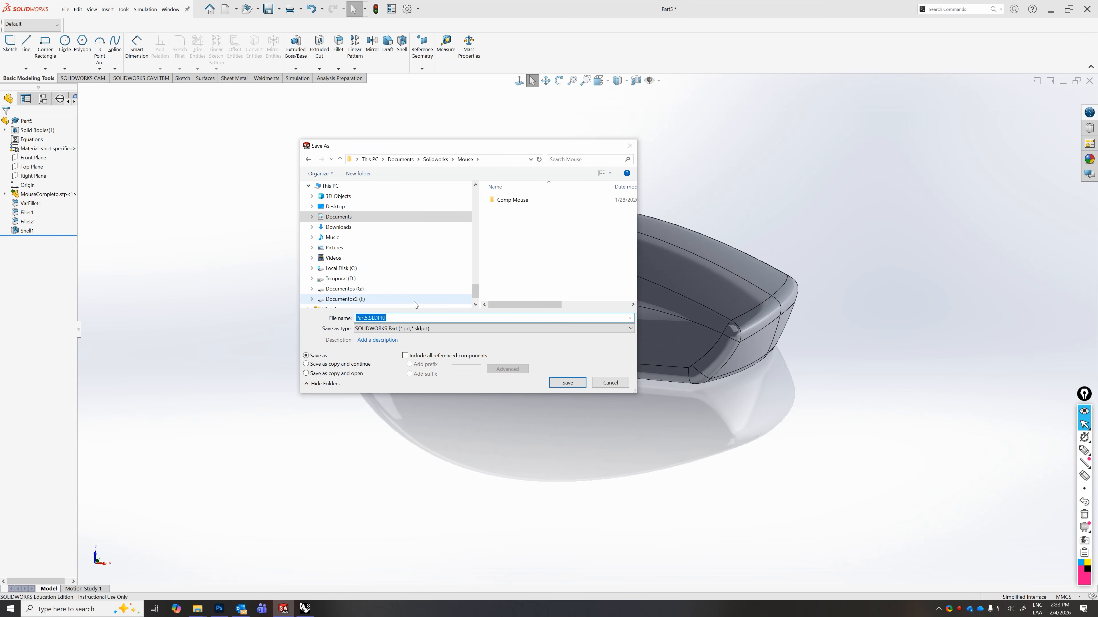
{"action": "type", "text": "mouse"}
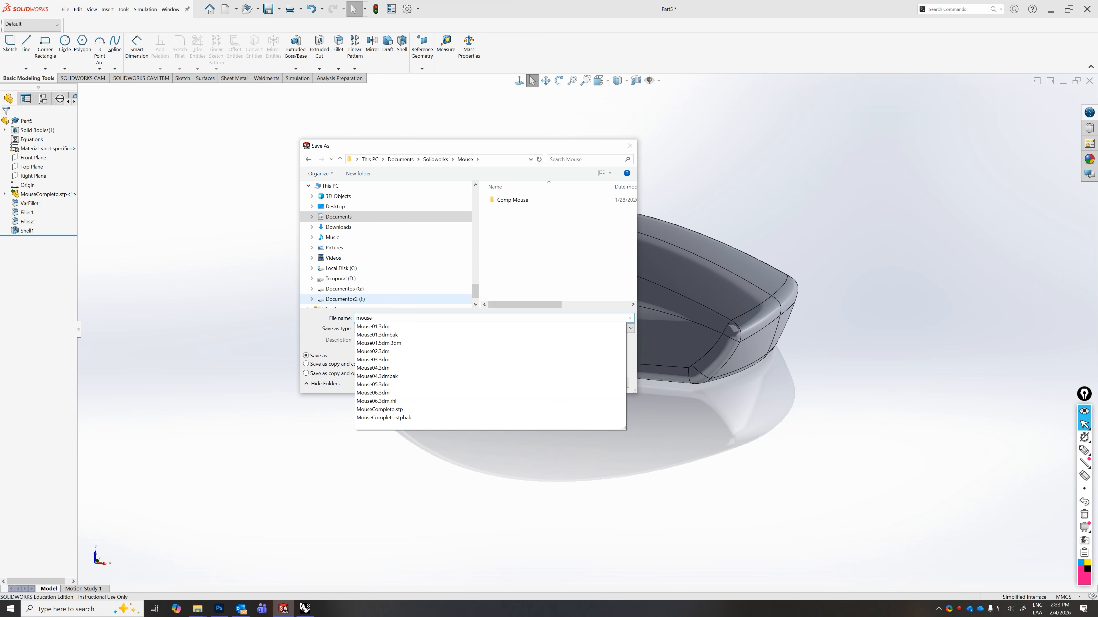
{"action": "type", "text": "_completo"}
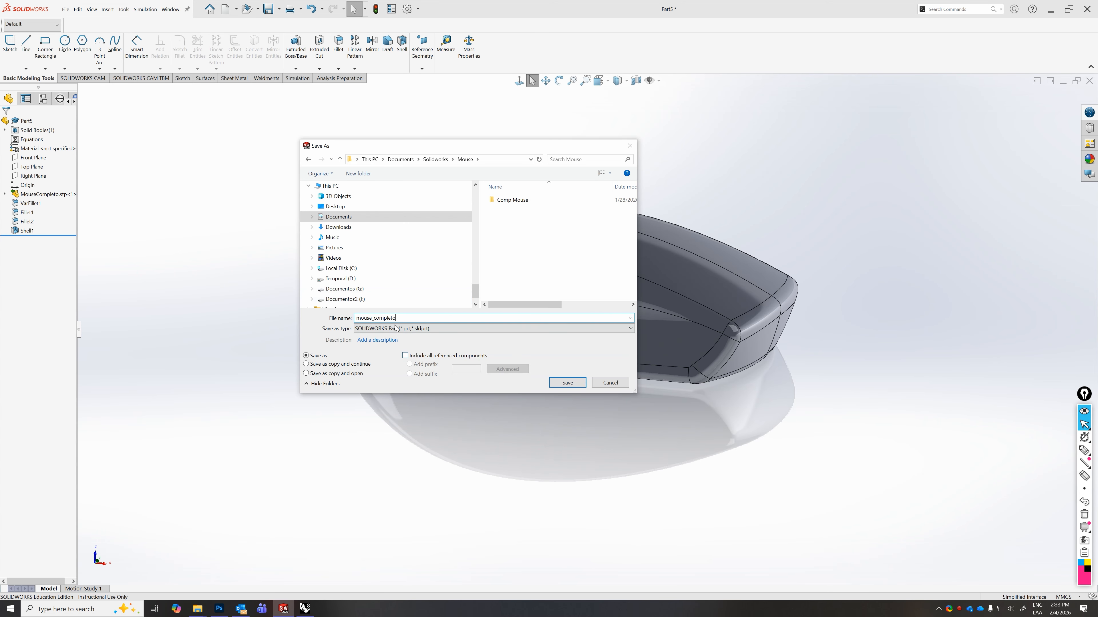
{"action": "left_click", "coordinate": [410, 330]}
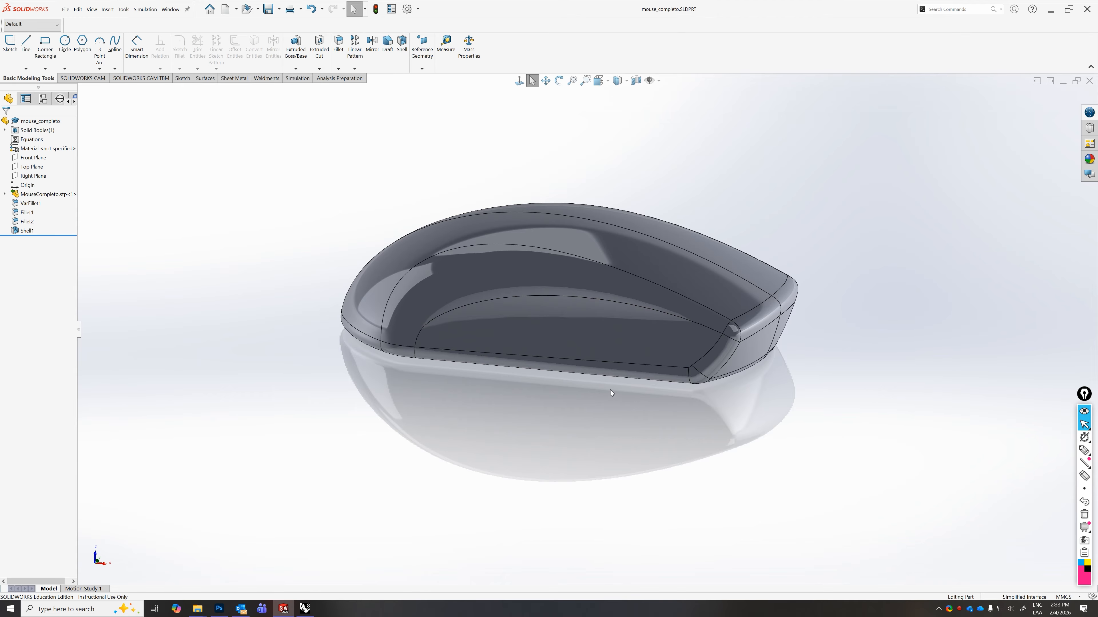
- Start a new reference plane and expand the part's feature tree to expose the default planes
{"action": "mouse_move", "coordinate": [502, 320]}
{"action": "middle_mouse_down"}
{"action": "mouse_move", "coordinate": [527, 226]}
{"action": "mouse_move", "coordinate": [564, 230]}
{"action": "mouse_move", "coordinate": [502, 277]}
{"action": "mouse_move", "coordinate": [503, 310]}
{"action": "middle_mouse_up"}
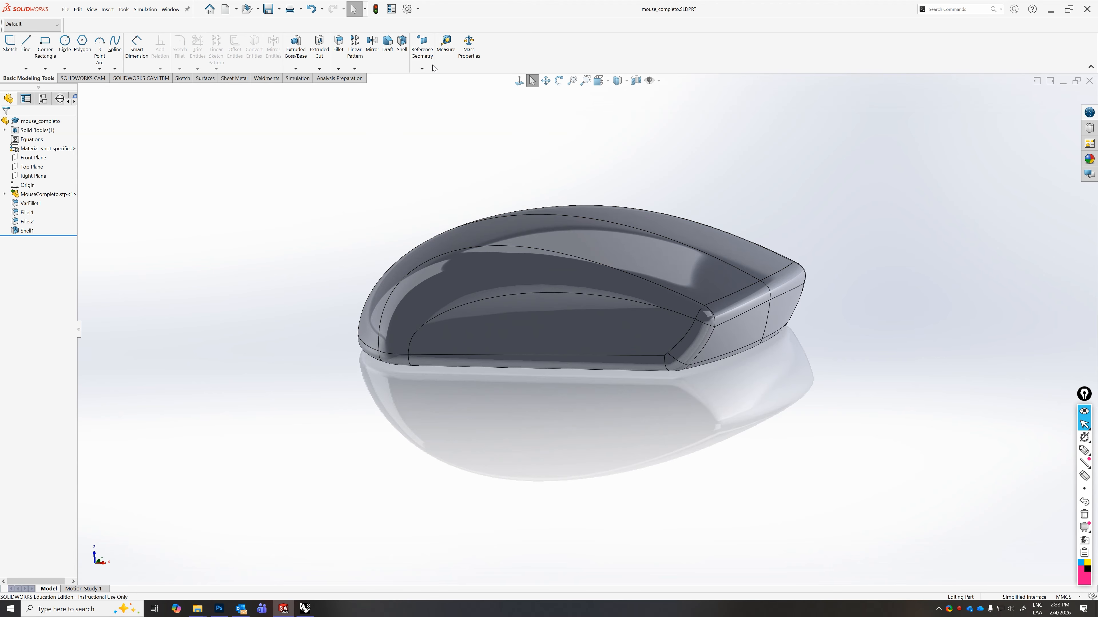
{"action": "left_click", "coordinate": [425, 51]}
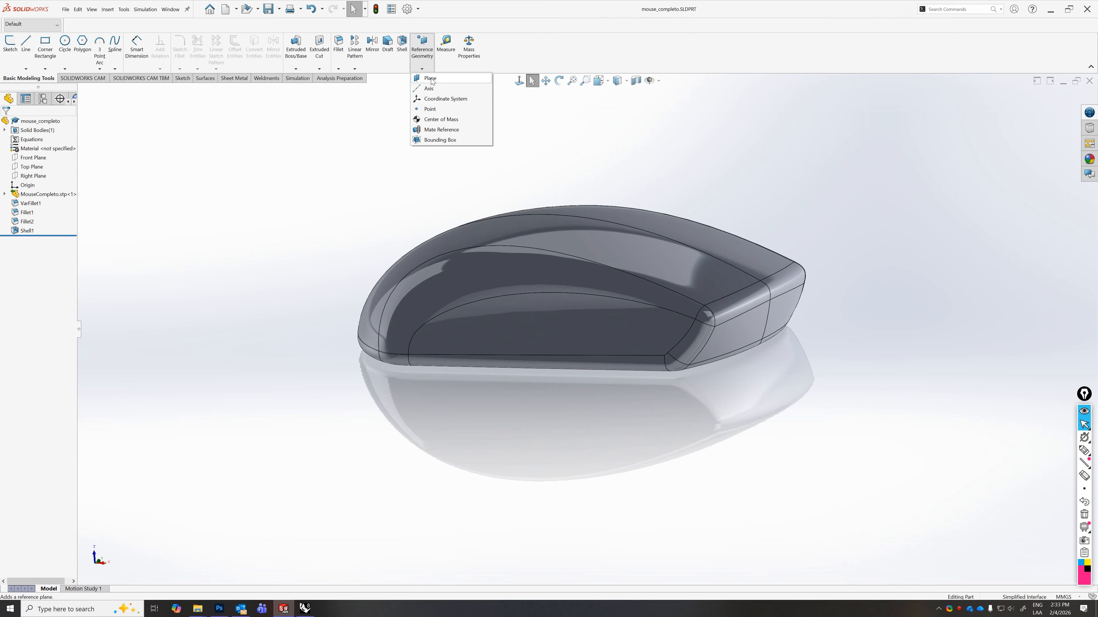
{"action": "left_click", "coordinate": [432, 80]}
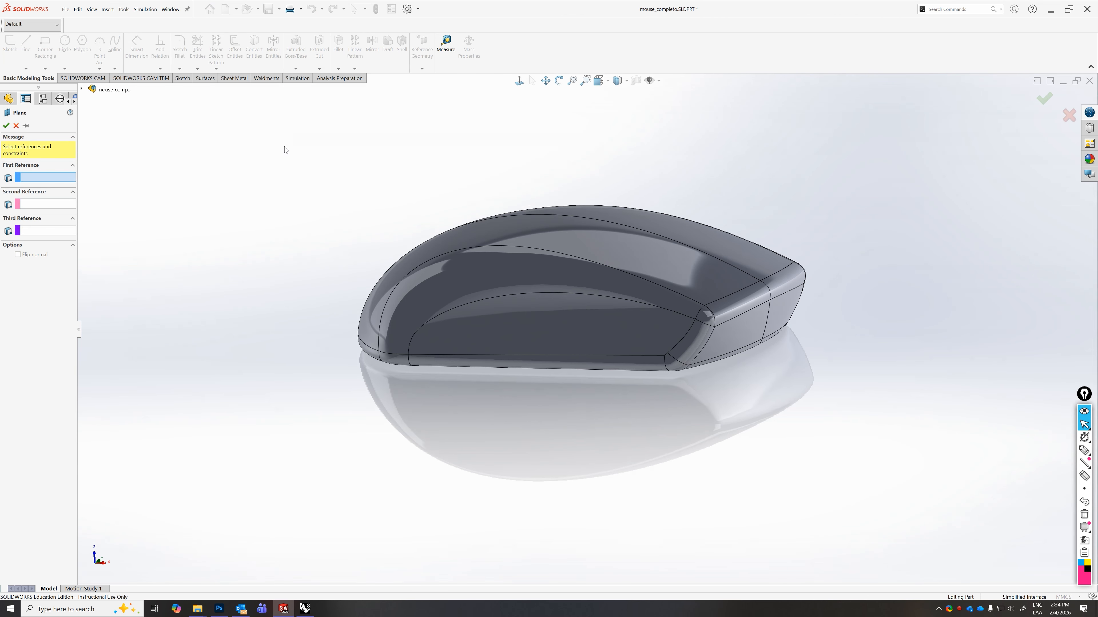
{"action": "left_click", "coordinate": [81, 90]}
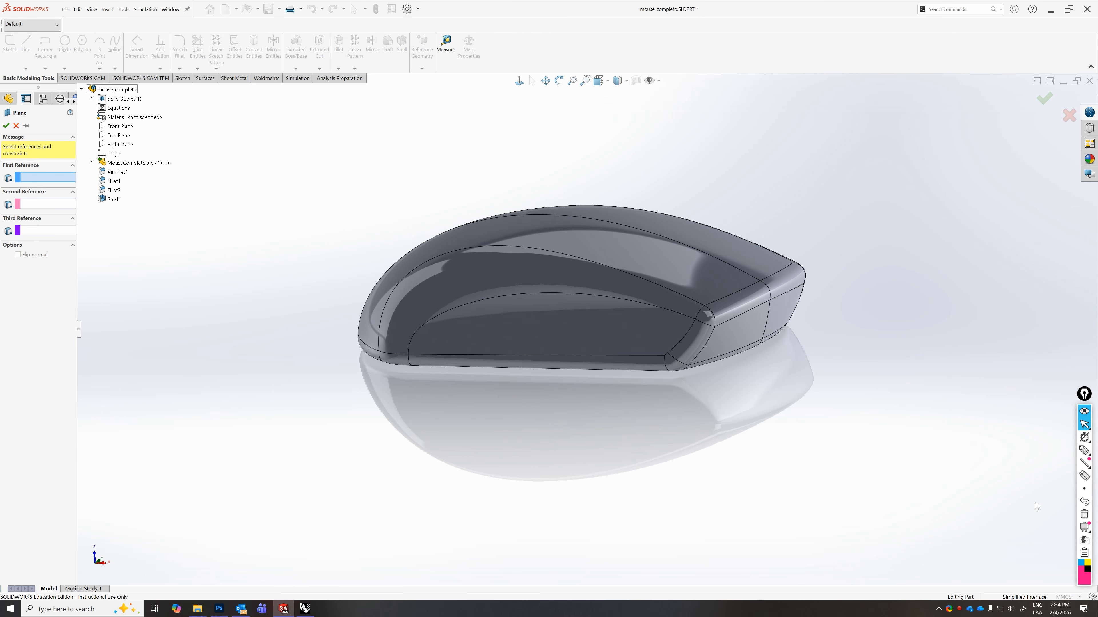
- Circle the expanded feature tree with the on-screen annotation pen
{"action": "mouse_move", "coordinate": [1088, 530]}
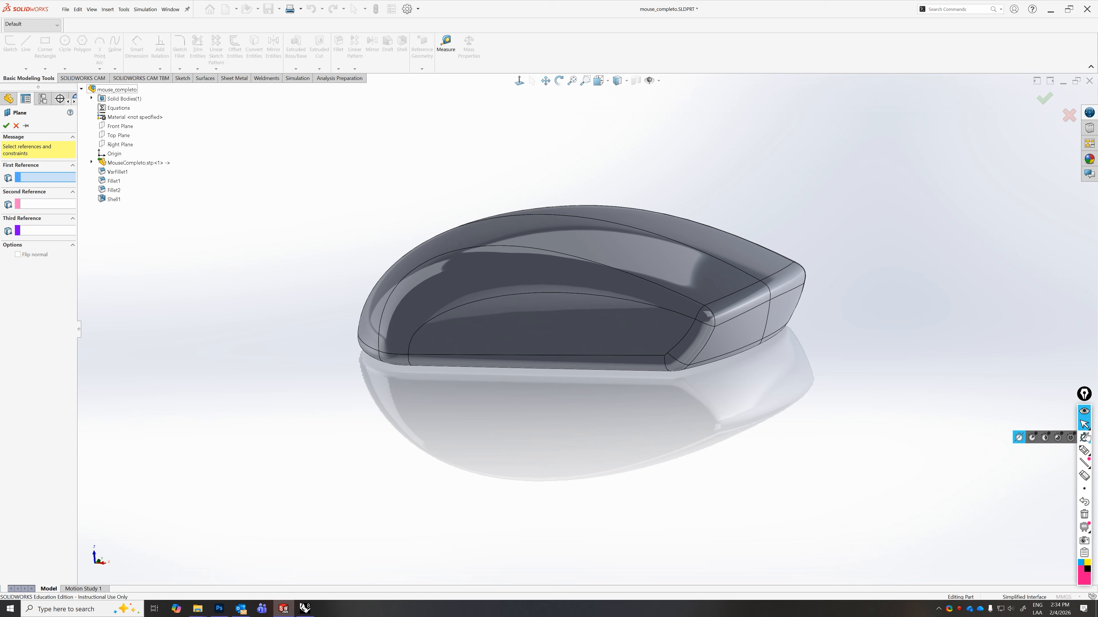
{"action": "left_click", "coordinate": [1084, 450]}
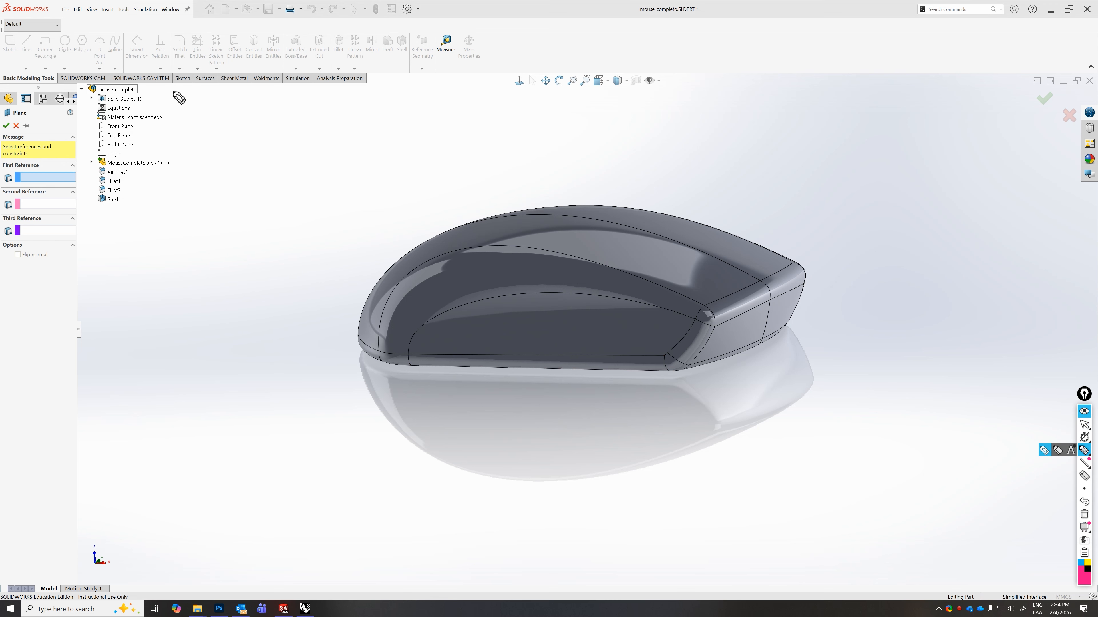
{"action": "mouse_move", "coordinate": [163, 77]}
{"action": "left_mouse_down"}
{"action": "mouse_move", "coordinate": [112, 94]}
{"action": "mouse_move", "coordinate": [114, 199]}
{"action": "mouse_move", "coordinate": [182, 104]}
{"action": "mouse_move", "coordinate": [111, 203]}
{"action": "mouse_move", "coordinate": [197, 117]}
{"action": "left_mouse_up"}
{"action": "left_click", "coordinate": [1084, 424]}
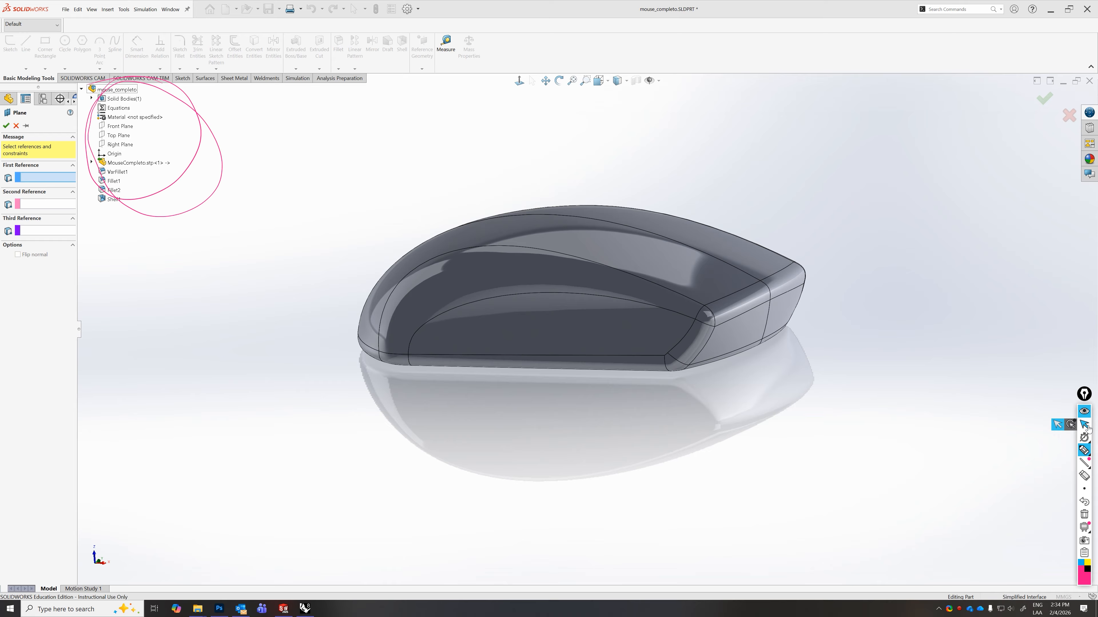
- Create a reference plane offset 5 mm upward from the Front Plane and clear the pen annotation from the screen
{"action": "left_click", "coordinate": [116, 128]}
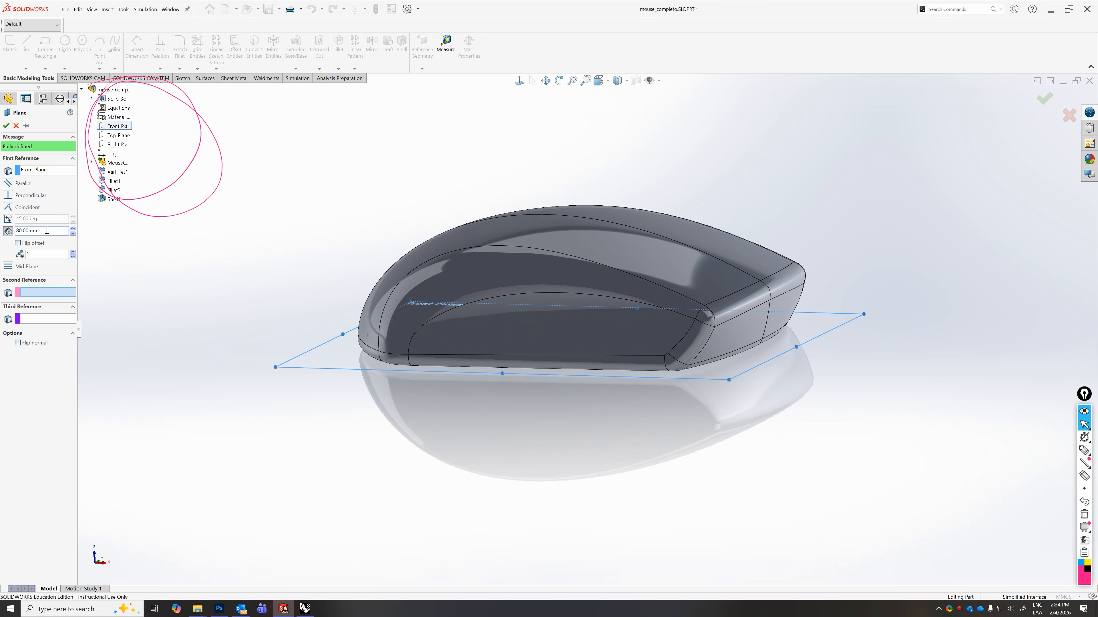
{"action": "left_click_drag", "start_coordinate": [46, 231], "coordinate": [15, 233]}
{"action": "type", "text": "5"}
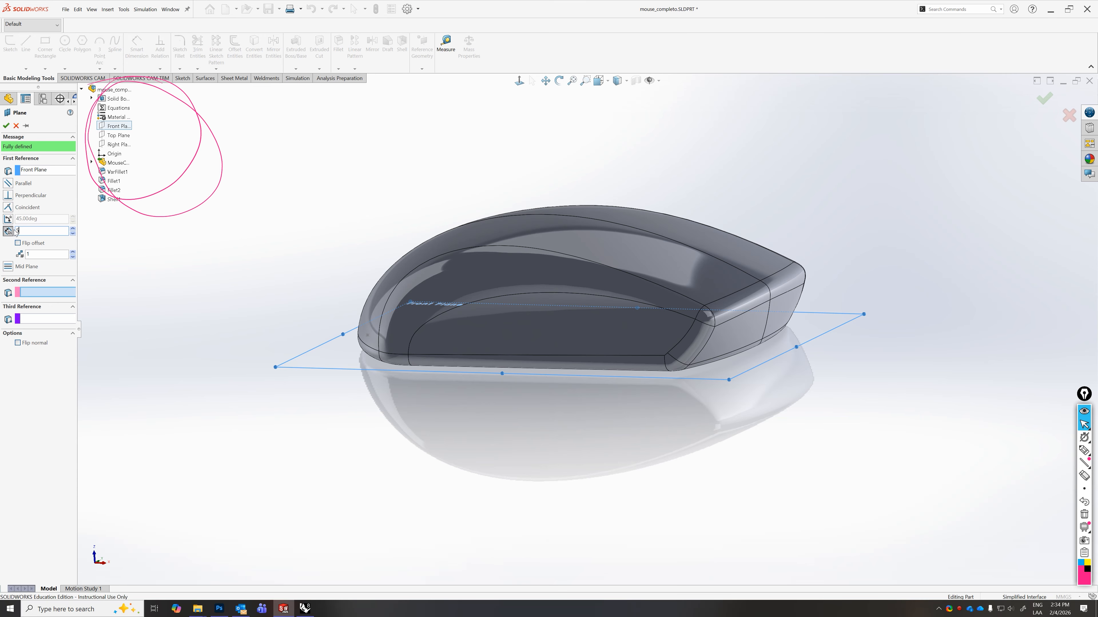
{"action": "key", "text": "Return"}
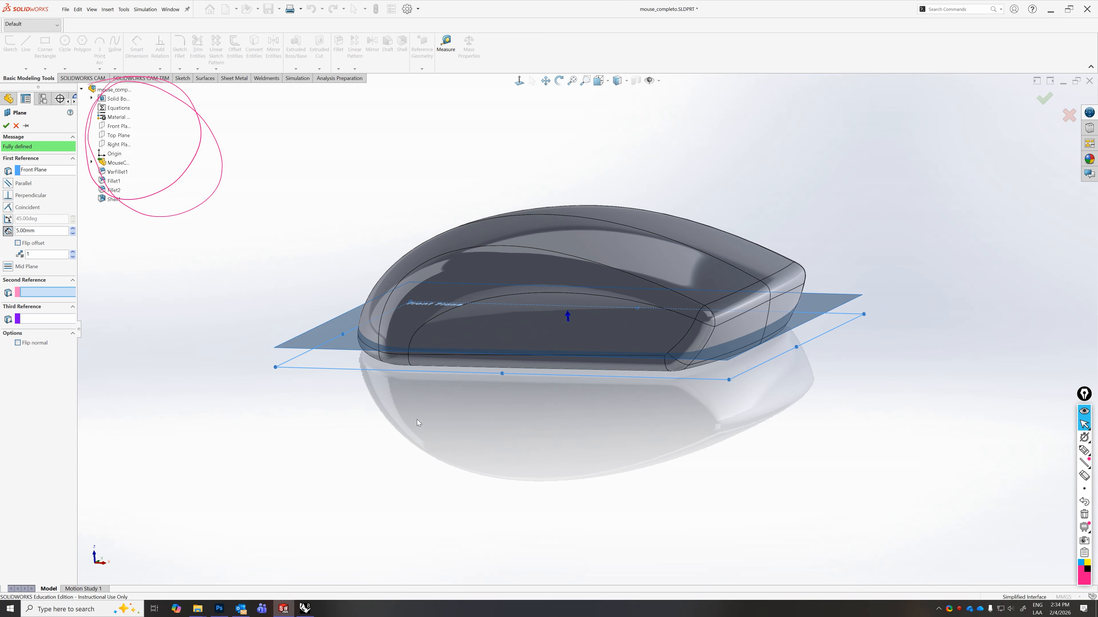
{"action": "middle_click_drag", "start_coordinate": [499, 263], "coordinate": [522, 293]}
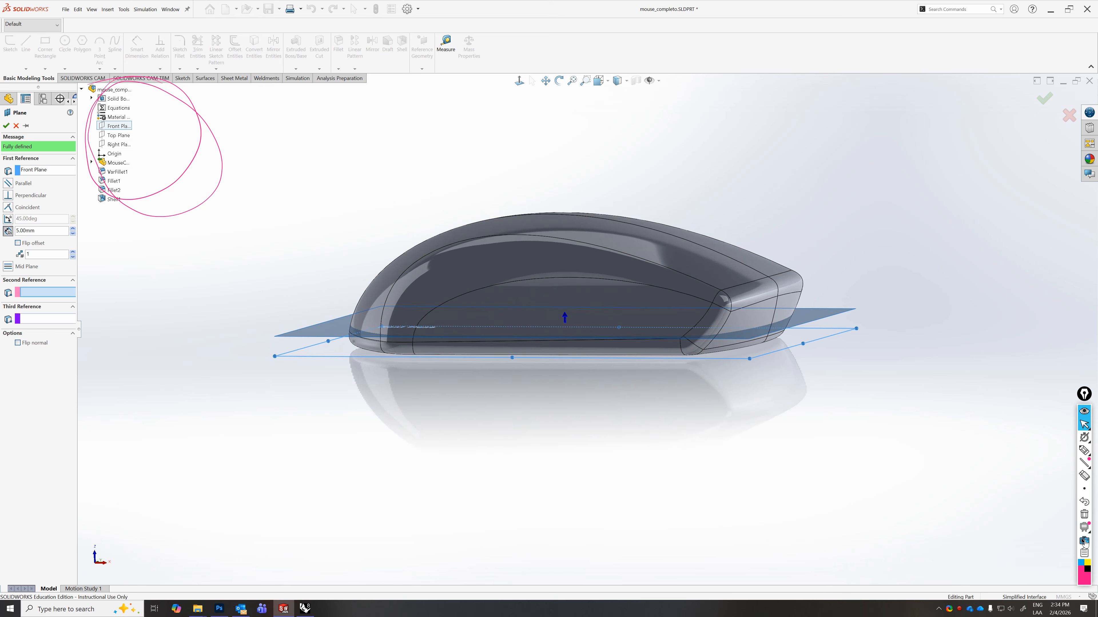
{"action": "left_click", "coordinate": [1083, 514]}
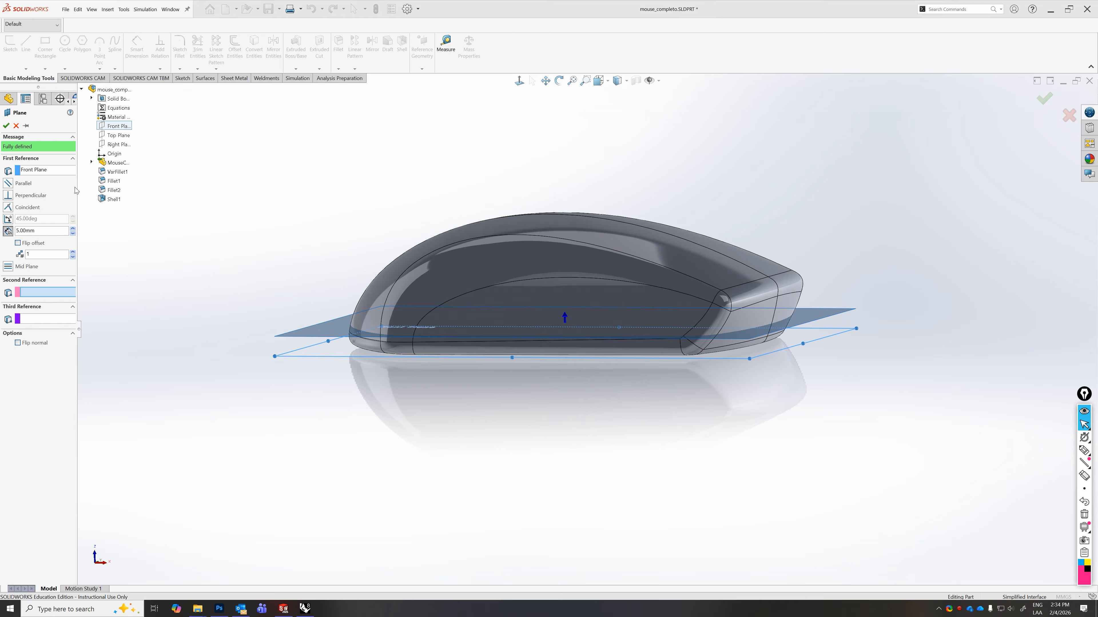
{"action": "left_click", "coordinate": [6, 126]}
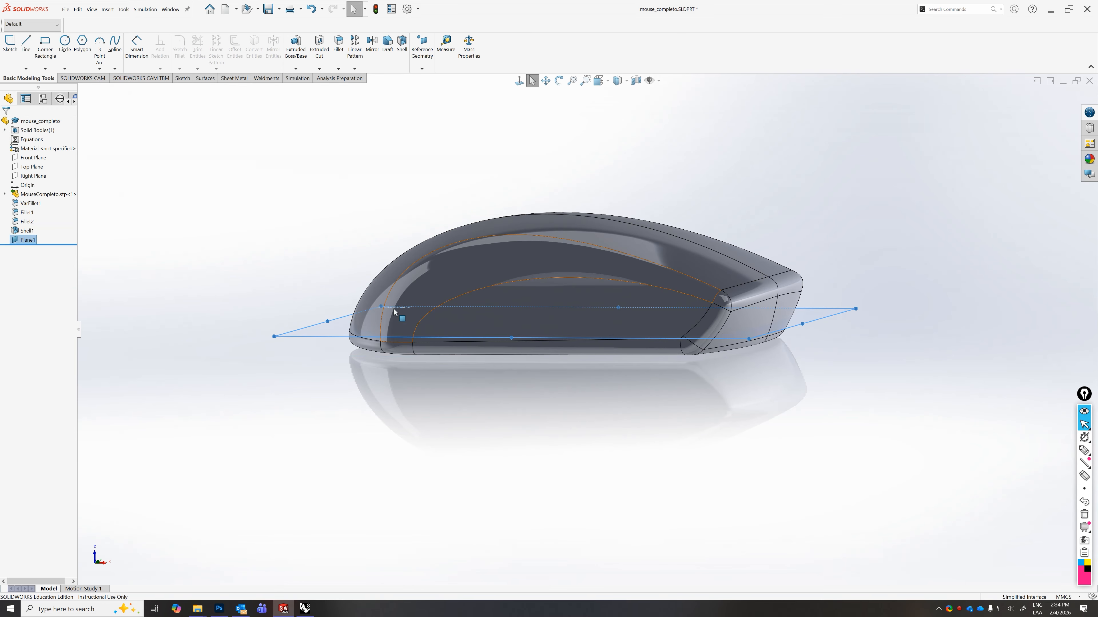
- Inspect the offset plane around the mouse body and save the part
{"action": "middle_click_drag", "start_coordinate": [393, 310], "coordinate": [371, 266]}
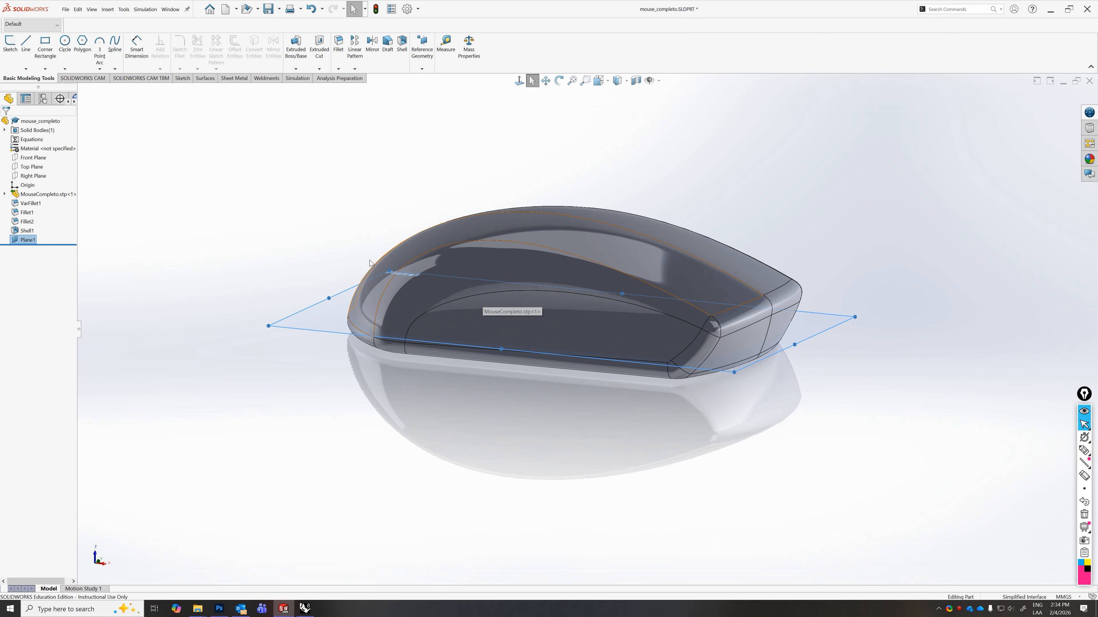
{"action": "middle_click_drag", "start_coordinate": [505, 297], "coordinate": [550, 233]}
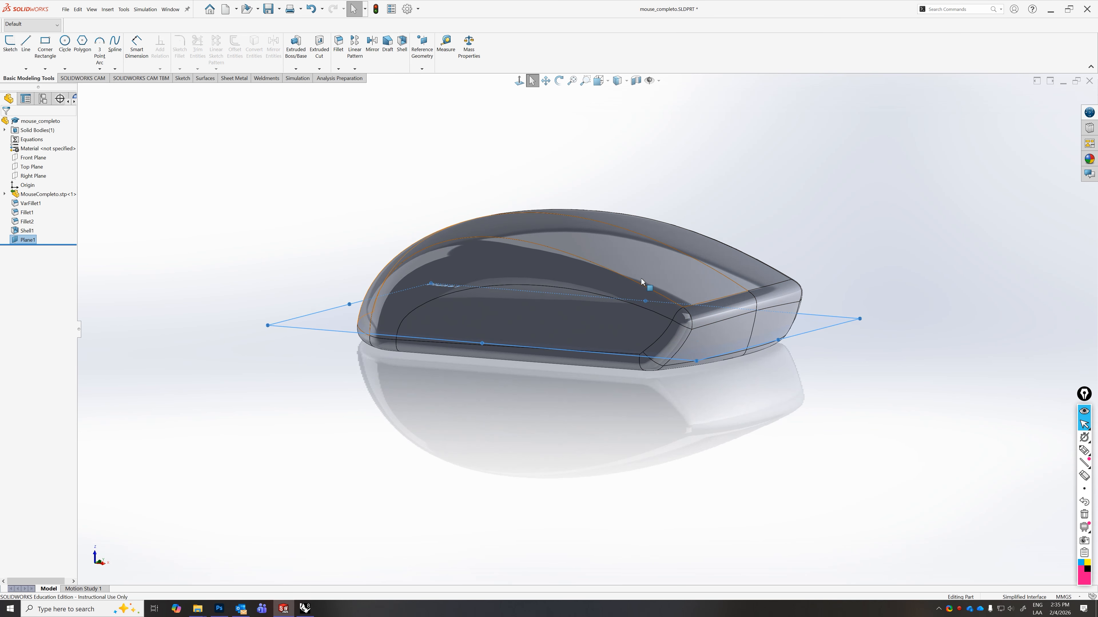
{"action": "middle_click_drag", "start_coordinate": [592, 287], "coordinate": [558, 285]}
{"action": "middle_click_drag", "start_coordinate": [713, 280], "coordinate": [565, 305]}
{"action": "middle_click_drag", "start_coordinate": [486, 277], "coordinate": [415, 226]}
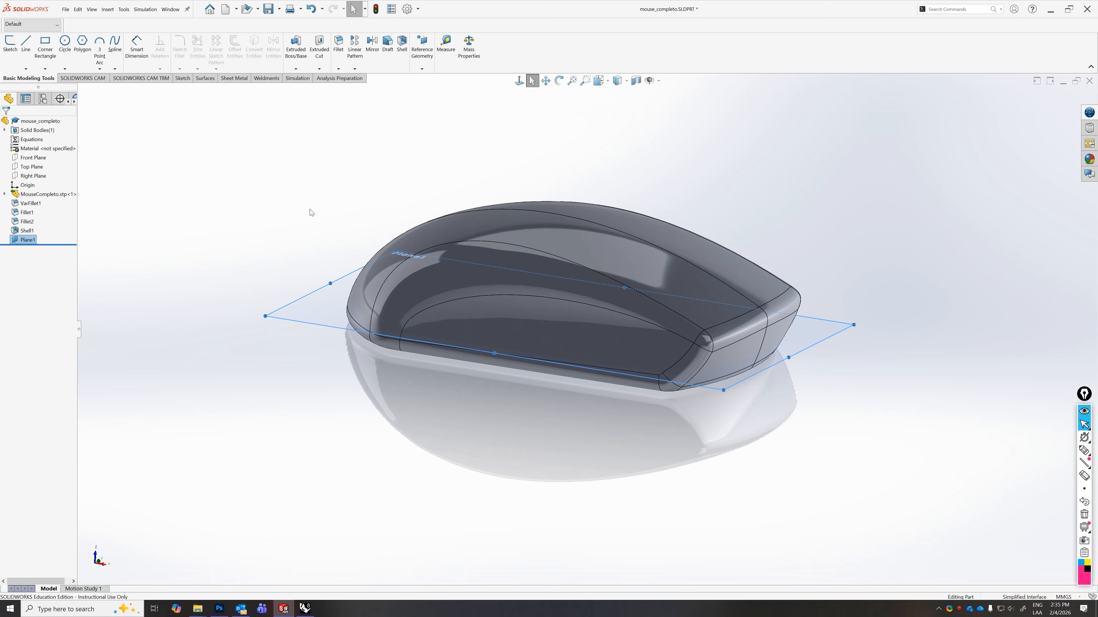
{"action": "left_click", "coordinate": [68, 13]}
{"action": "left_click", "coordinate": [75, 103]}
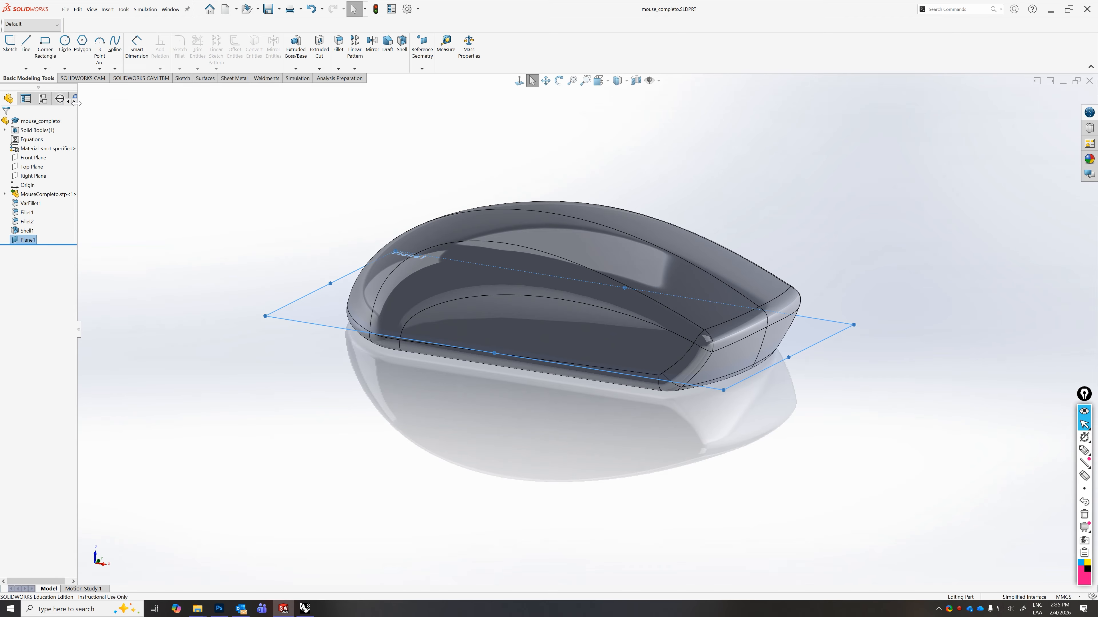
- Export the part as a STEP AP203 file named mouse_completo_SW in the Mouse folder
{"action": "left_click", "coordinate": [64, 10]}
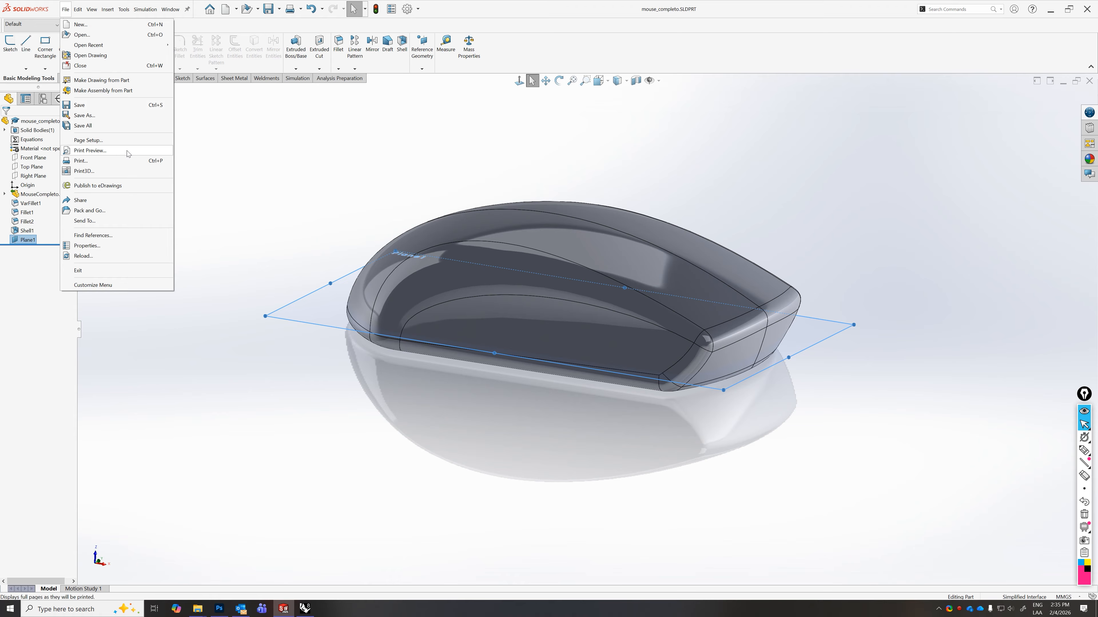
{"action": "left_click", "coordinate": [83, 115]}
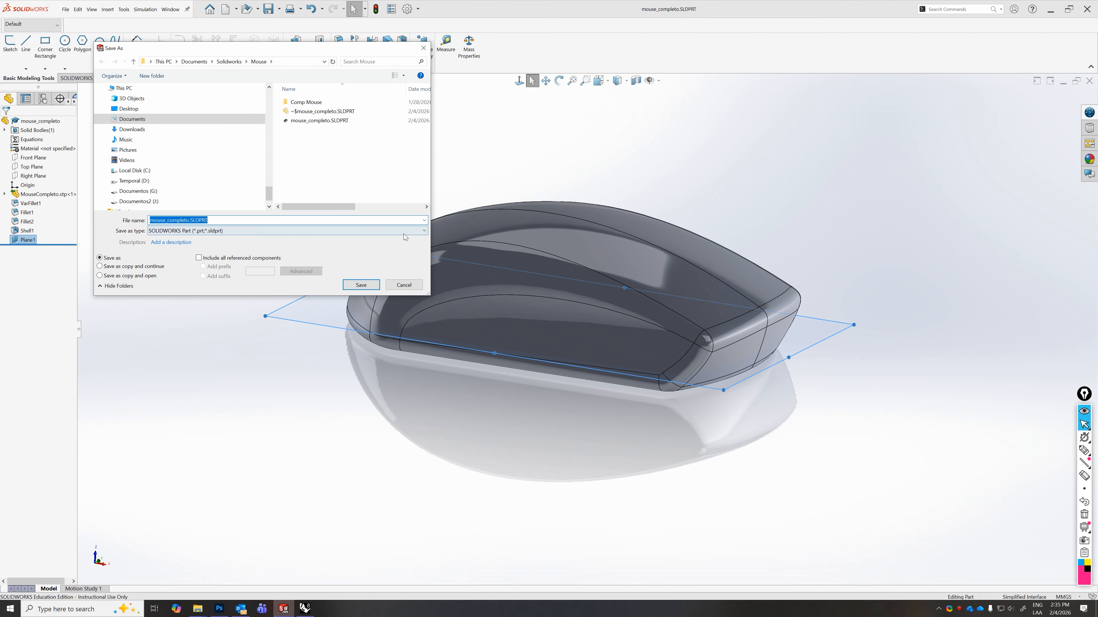
{"action": "left_click", "coordinate": [234, 232]}
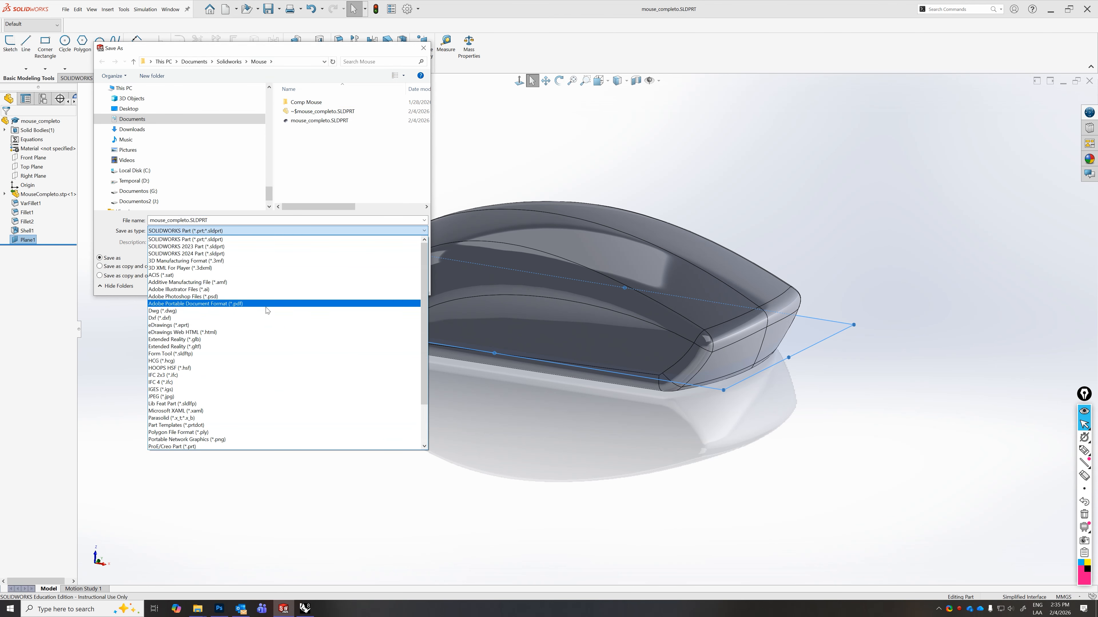
{"action": "scroll", "coordinate": [193, 414], "scroll_direction": "down", "scroll_amount": 3}
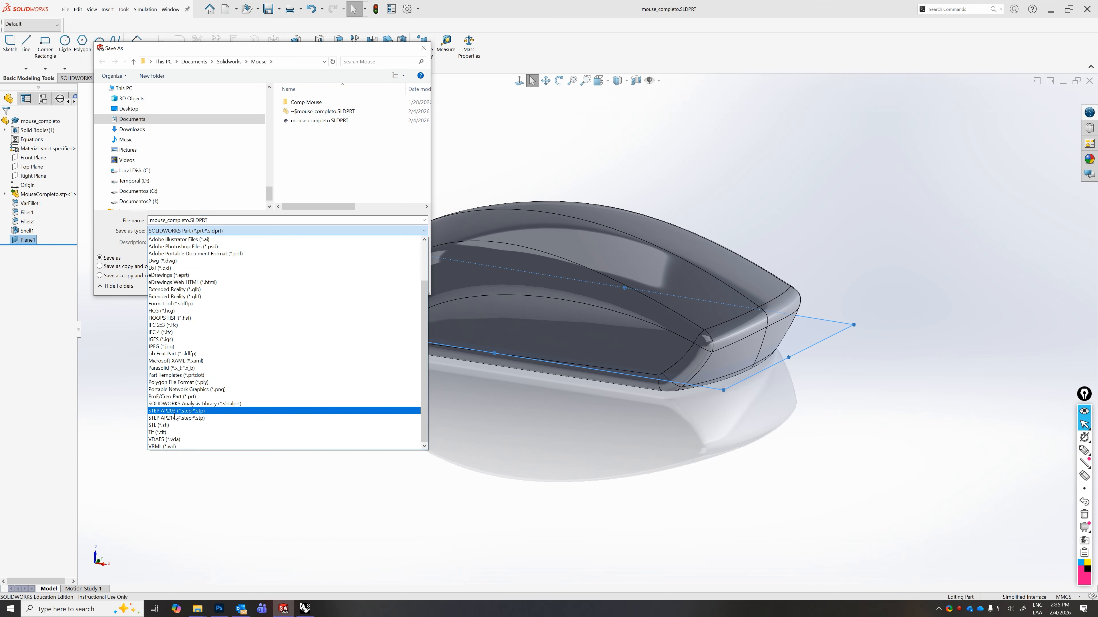
{"action": "left_click", "coordinate": [184, 414]}
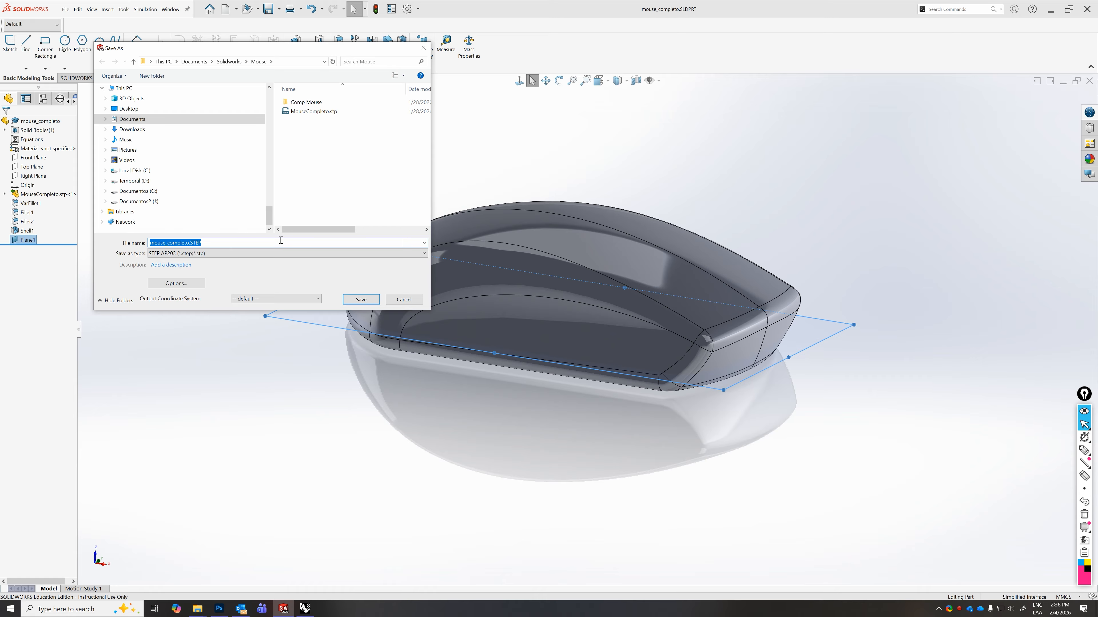
{"action": "left_click", "coordinate": [188, 243]}
{"action": "type", "text": "SW"}
{"action": "key", "text": "Return"}
- Switch to Rhino and open mouse_completo_SW.STEP from the Mouse folder, keeping Join surfaces enabled in the import options
{"action": "left_click", "coordinate": [305, 608]}
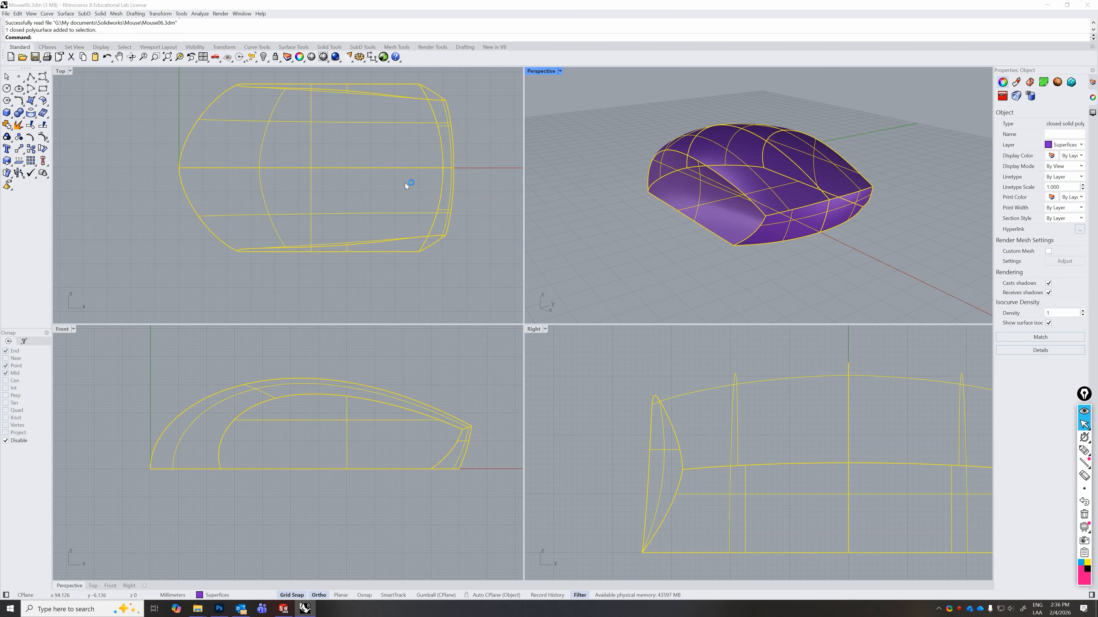
{"action": "left_click", "coordinate": [150, 108]}
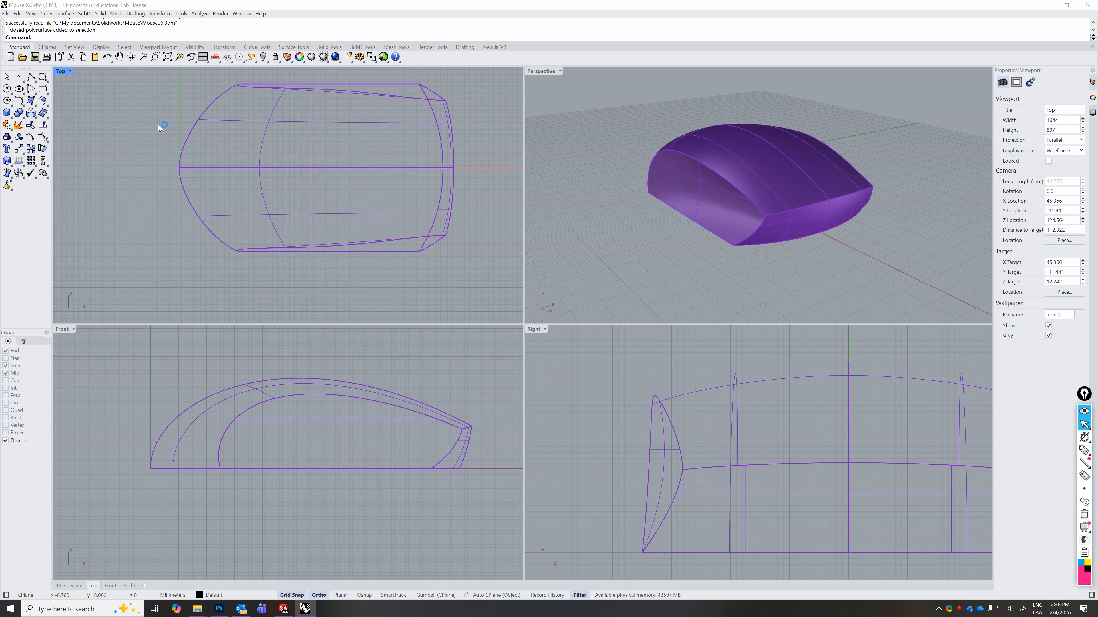
{"action": "left_click", "coordinate": [6, 13]}
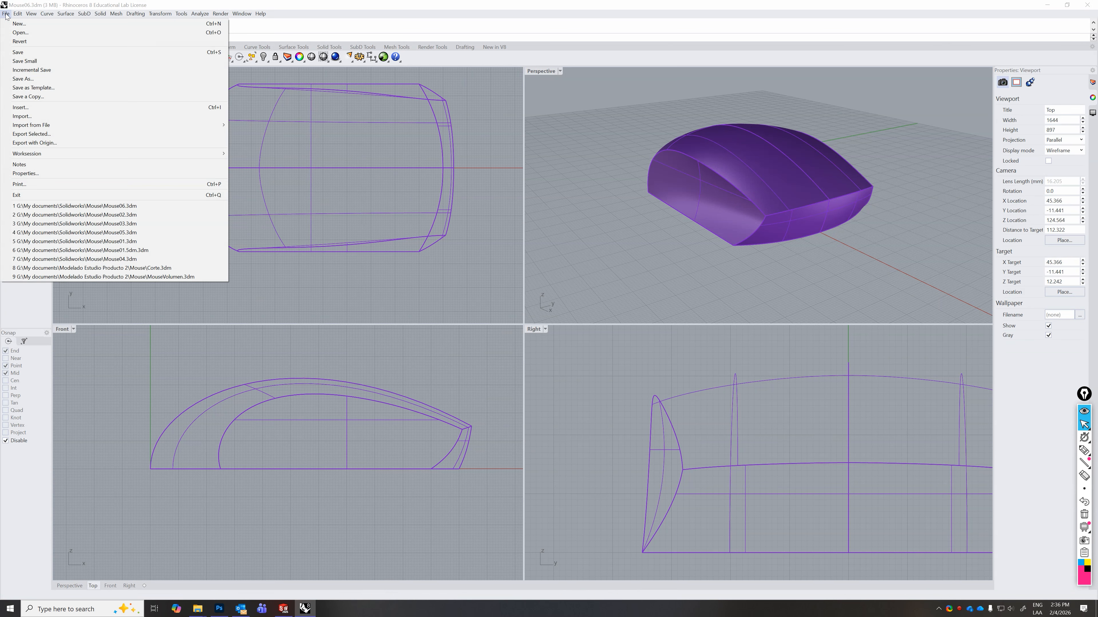
{"action": "left_click", "coordinate": [28, 35]}
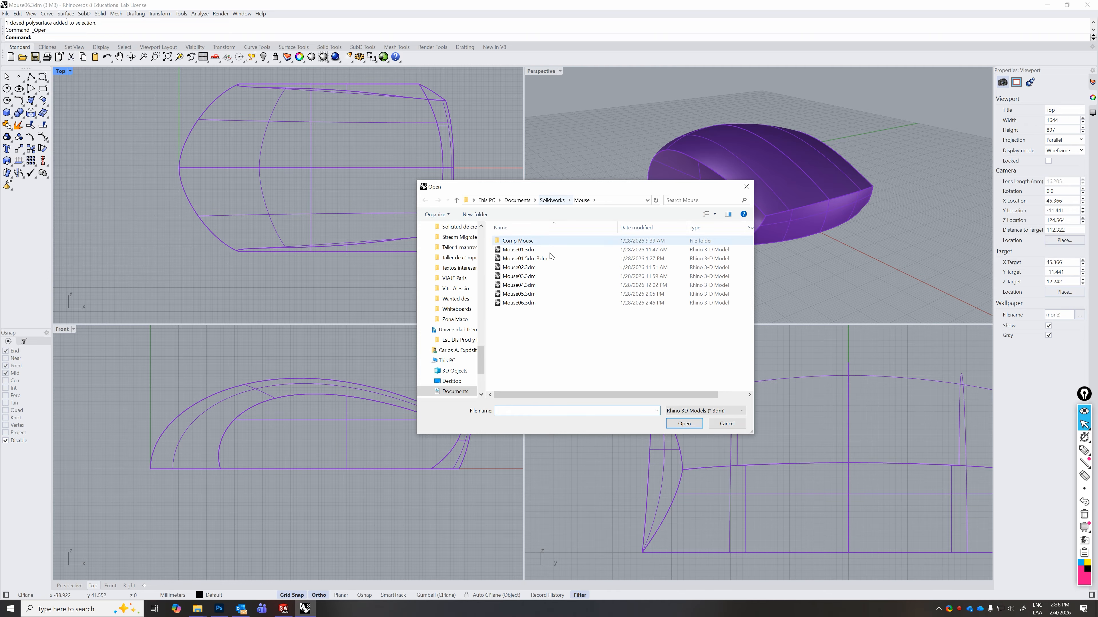
{"action": "left_click", "coordinate": [706, 411]}
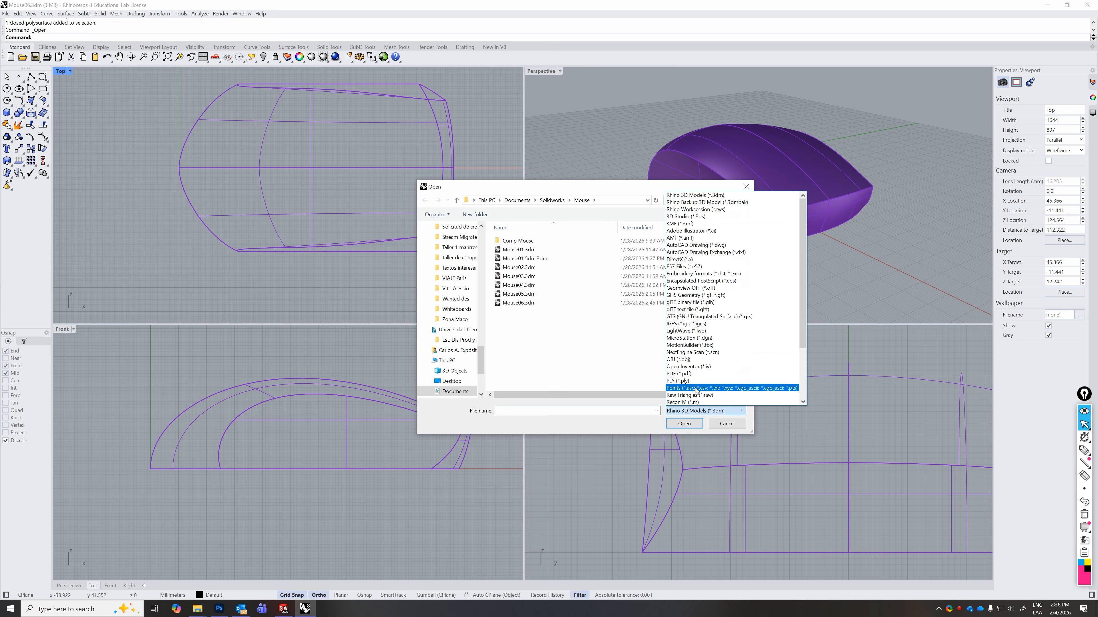
{"action": "scroll", "coordinate": [693, 381], "scroll_direction": "down", "scroll_amount": 2}
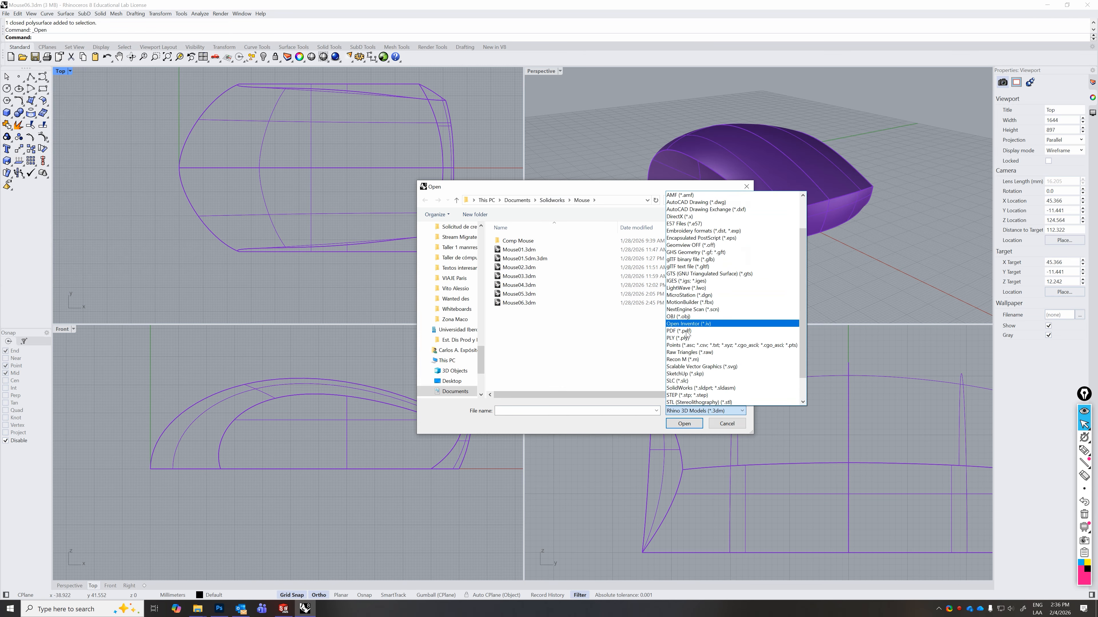
{"action": "scroll", "coordinate": [688, 346], "scroll_direction": "down", "scroll_amount": 2}
{"action": "left_click", "coordinate": [695, 372]}
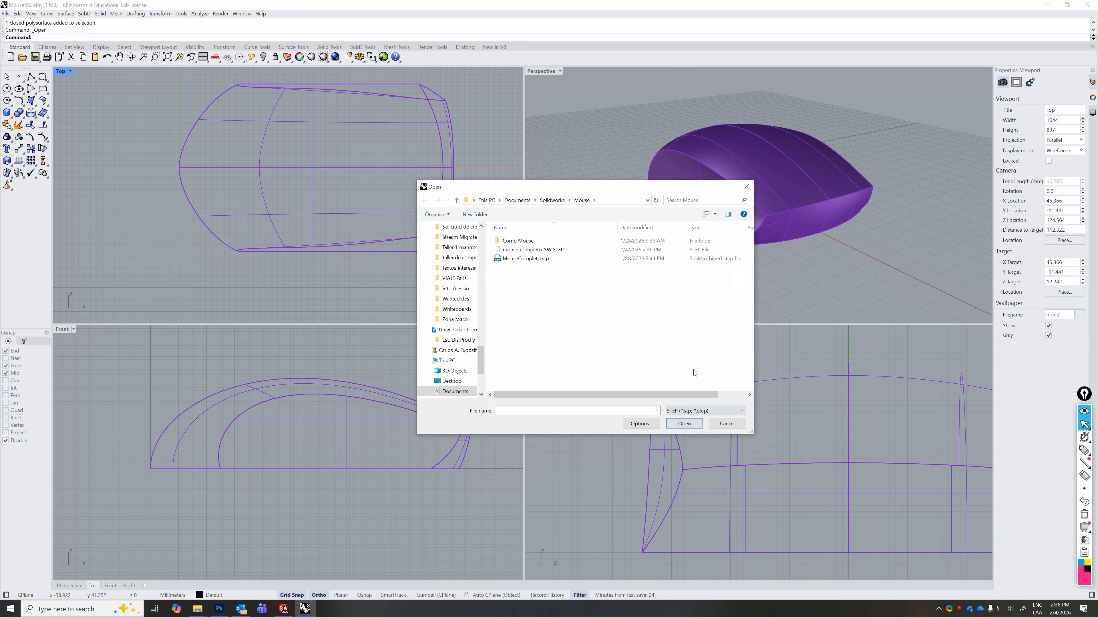
{"action": "left_click", "coordinate": [515, 249]}
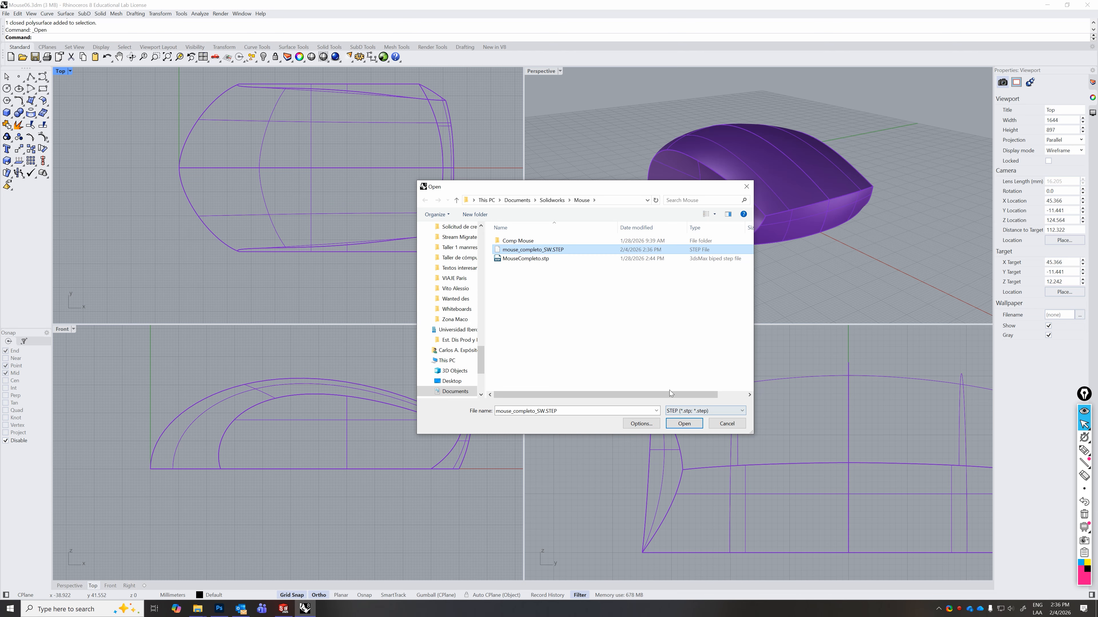
{"action": "left_click", "coordinate": [685, 423]}
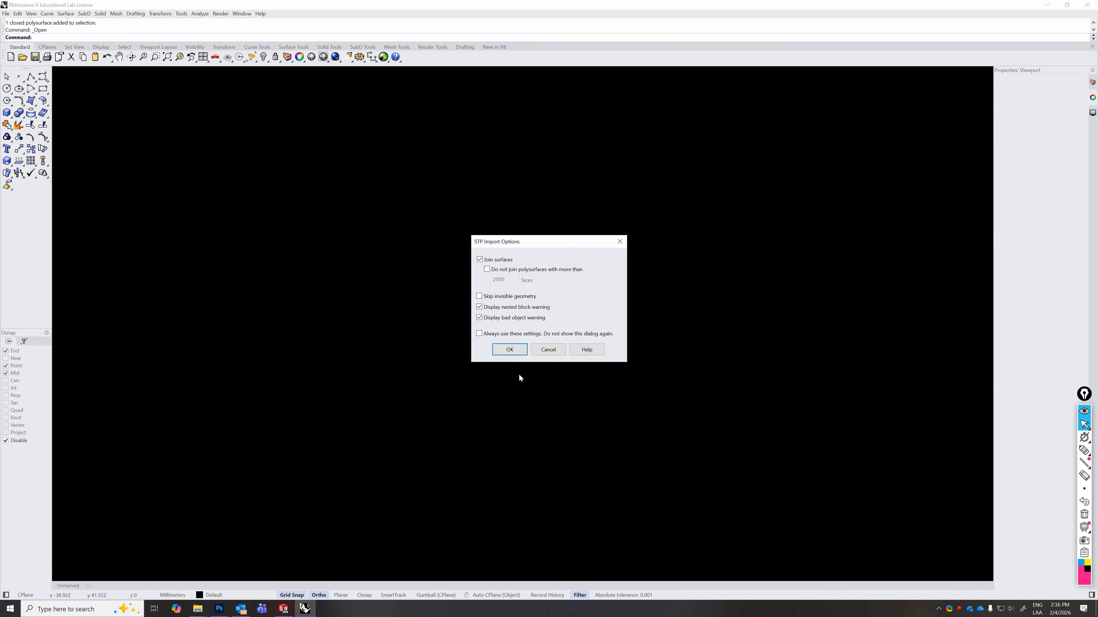
{"action": "left_click", "coordinate": [508, 350]}
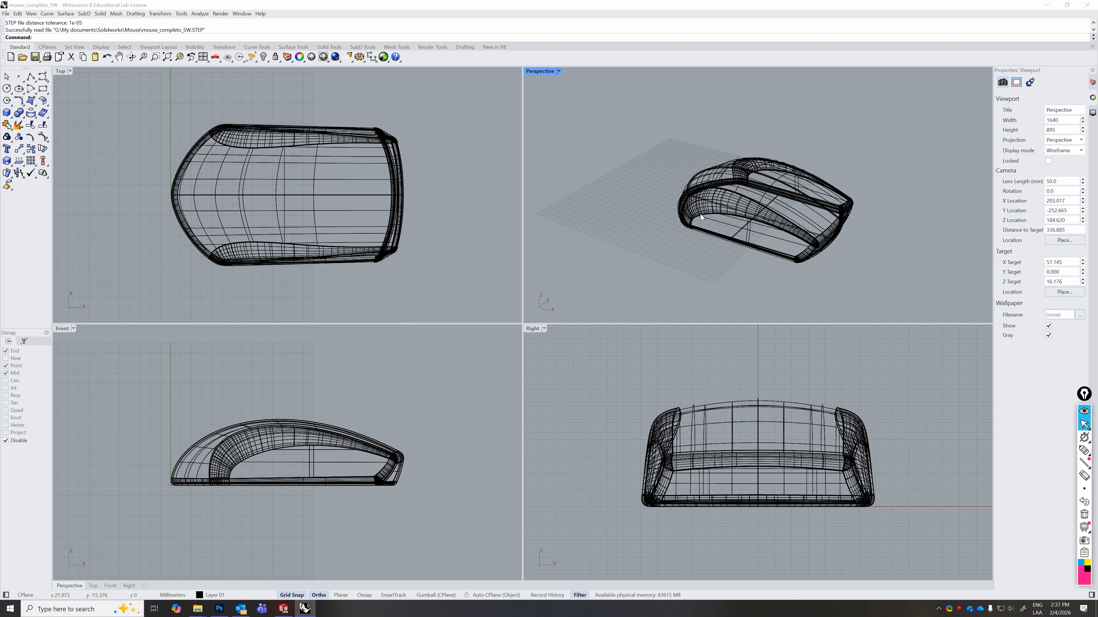
- Explode the imported mouse block instance into separate objects
{"action": "mouse_move", "coordinate": [692, 276]}
{"action": "right_mouse_down"}
{"action": "mouse_move", "coordinate": [699, 262]}
{"action": "mouse_move", "coordinate": [672, 259]}
{"action": "mouse_move", "coordinate": [692, 271]}
{"action": "mouse_move", "coordinate": [669, 248]}
{"action": "mouse_move", "coordinate": [690, 269]}
{"action": "right_mouse_up"}
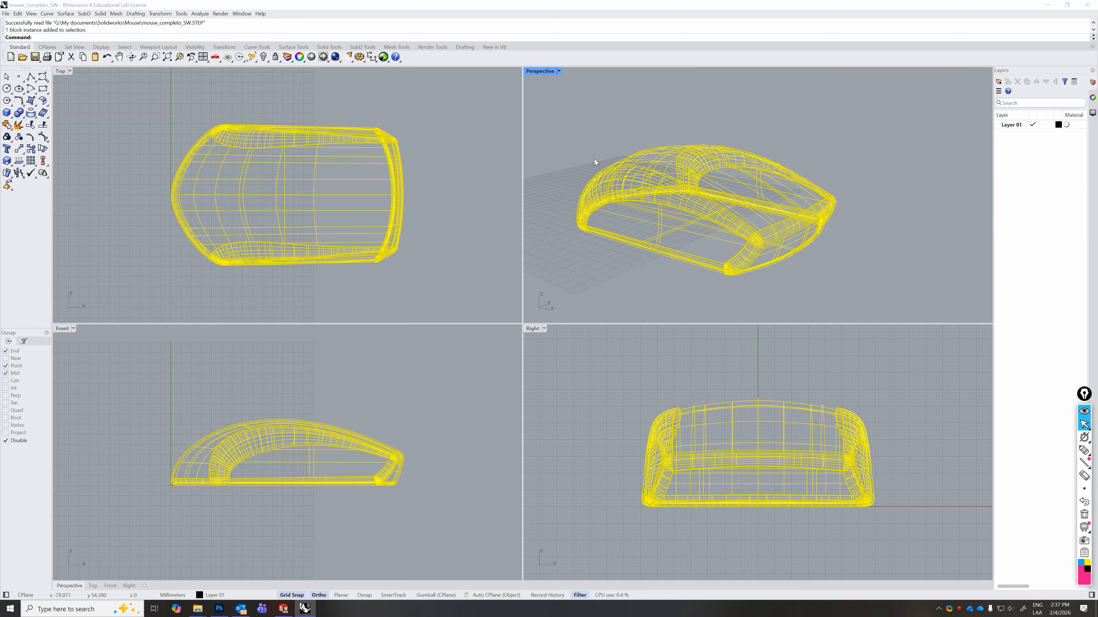
{"action": "left_click", "coordinate": [593, 158]}
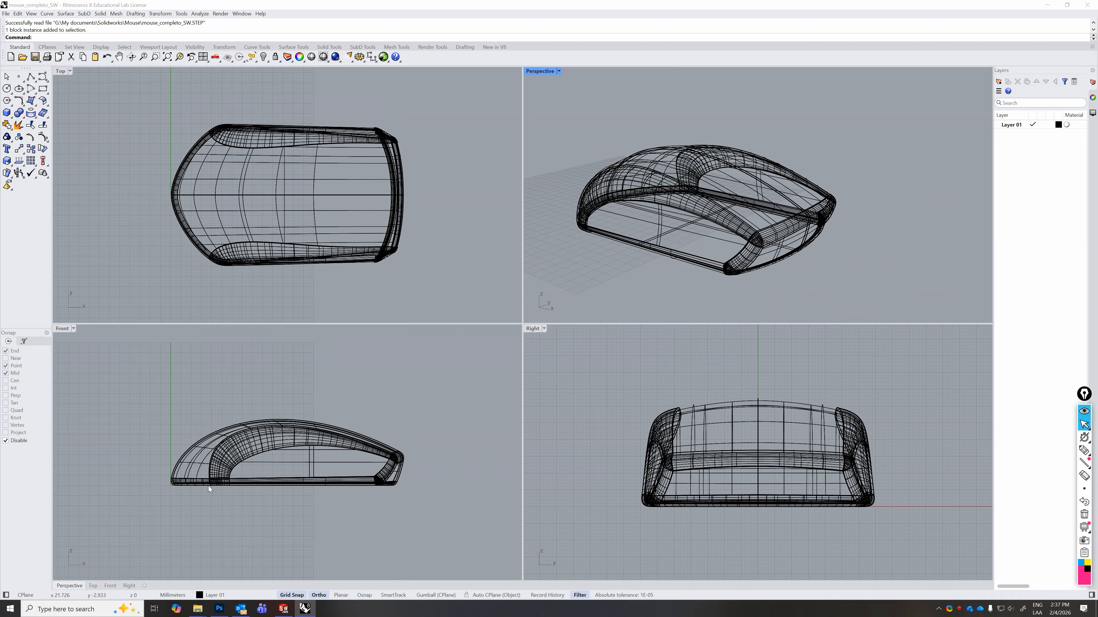
{"action": "left_click", "coordinate": [259, 170]}
{"action": "left_click", "coordinate": [269, 156]}
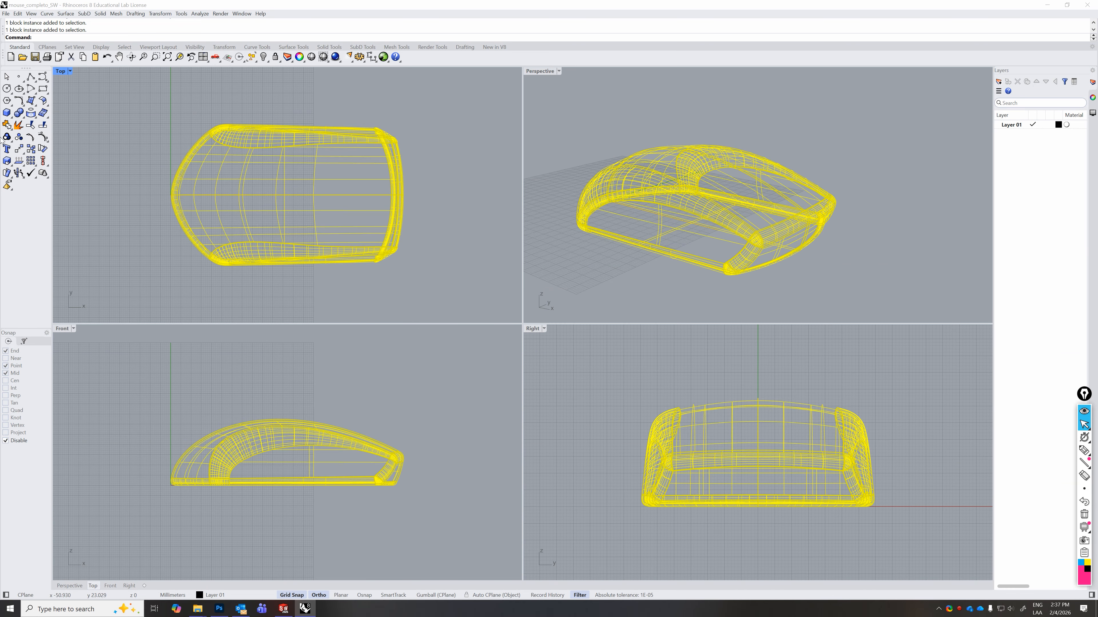
{"action": "left_click", "coordinate": [18, 126]}
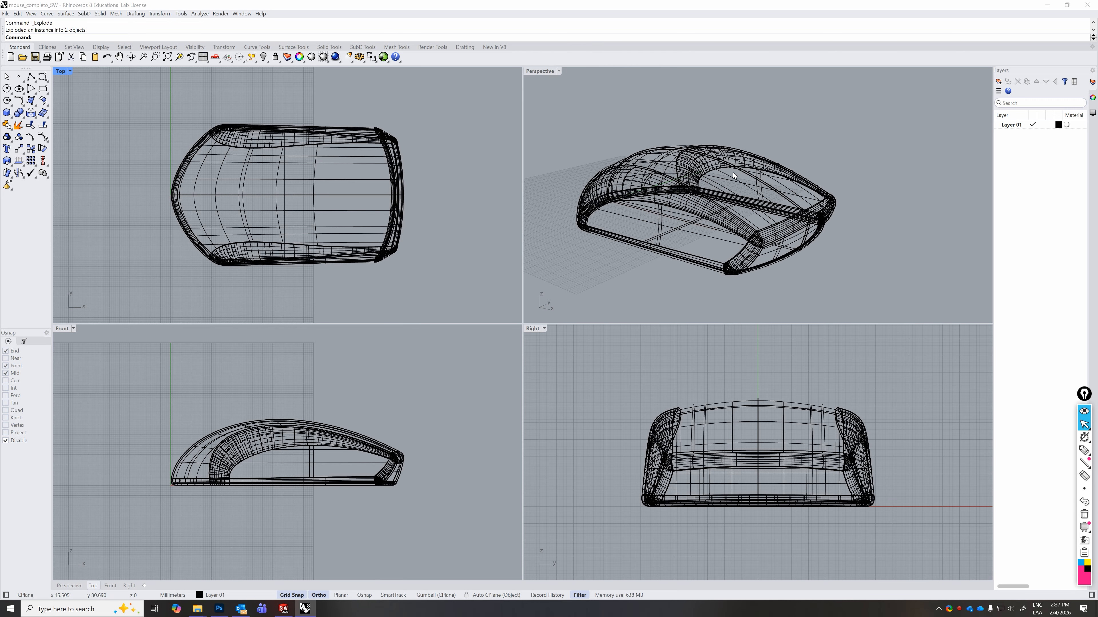
- Select the inner closed polysurface of the mouse and add a new layer coloured orange (#FF4E00)
{"action": "left_click", "coordinate": [739, 181]}
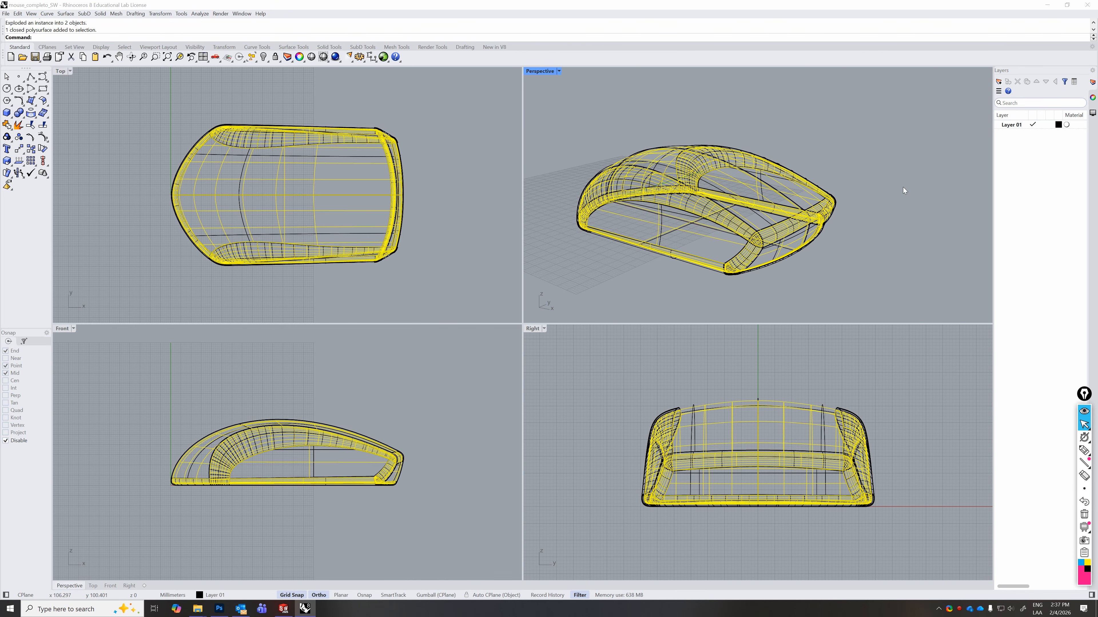
{"action": "left_click", "coordinate": [1092, 99]}
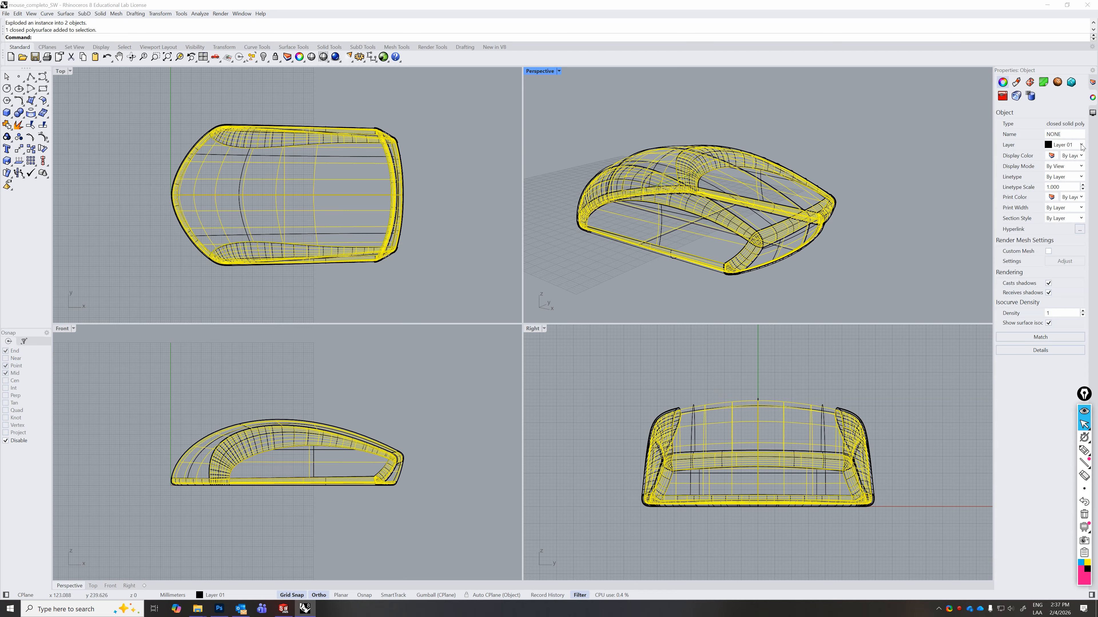
{"action": "left_click", "coordinate": [1093, 82]}
{"action": "left_click", "coordinate": [997, 82]}
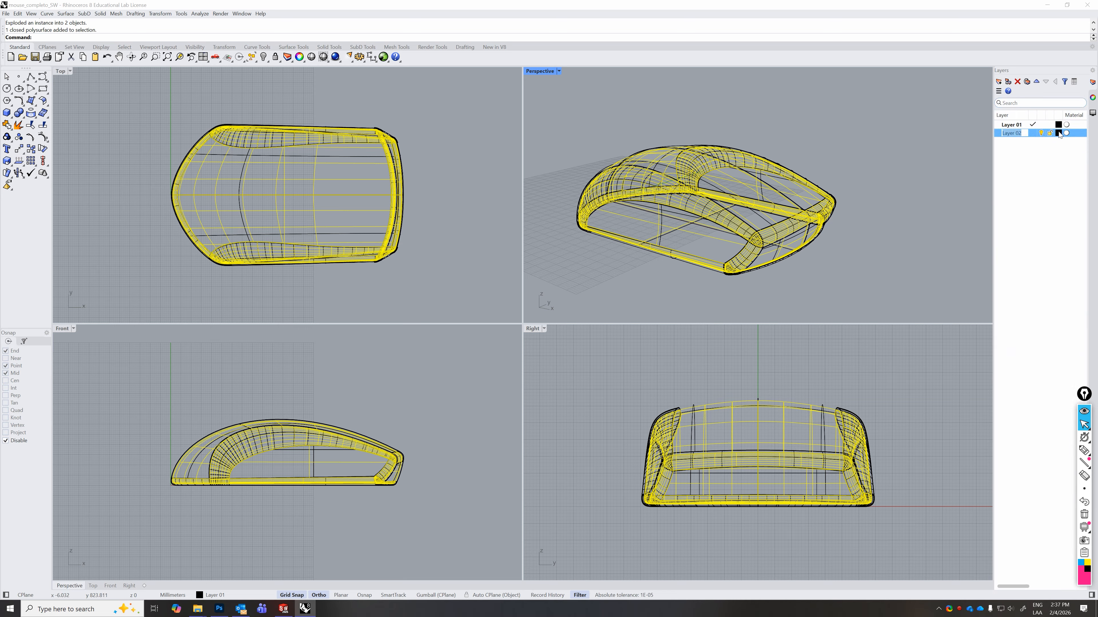
{"action": "left_click", "coordinate": [1058, 133]}
{"action": "left_click", "coordinate": [608, 271]}
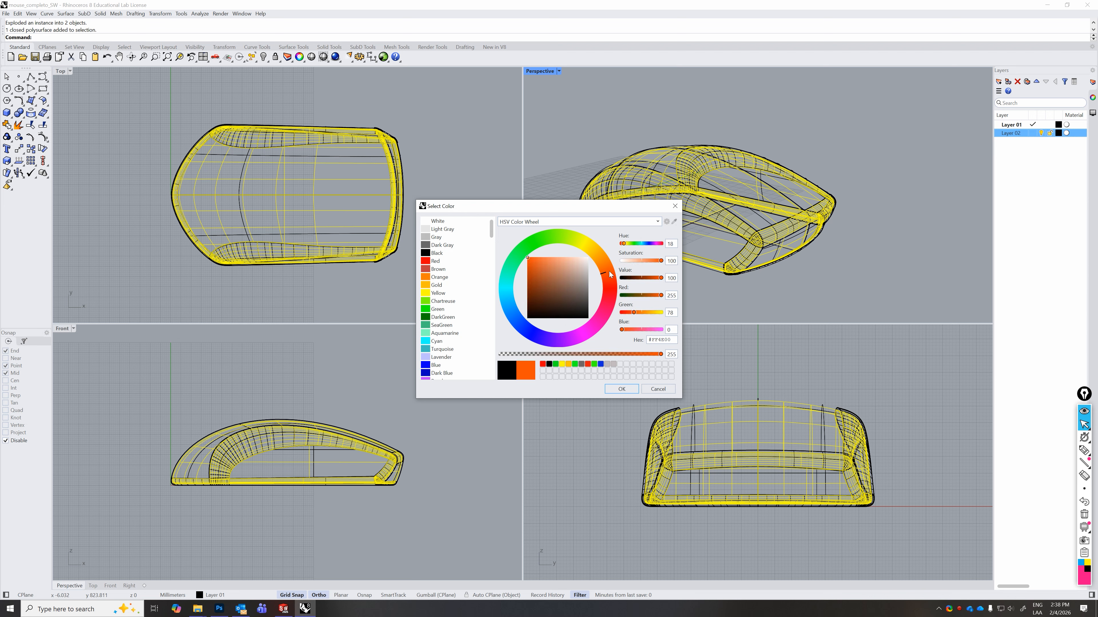
{"action": "left_click", "coordinate": [616, 387]}
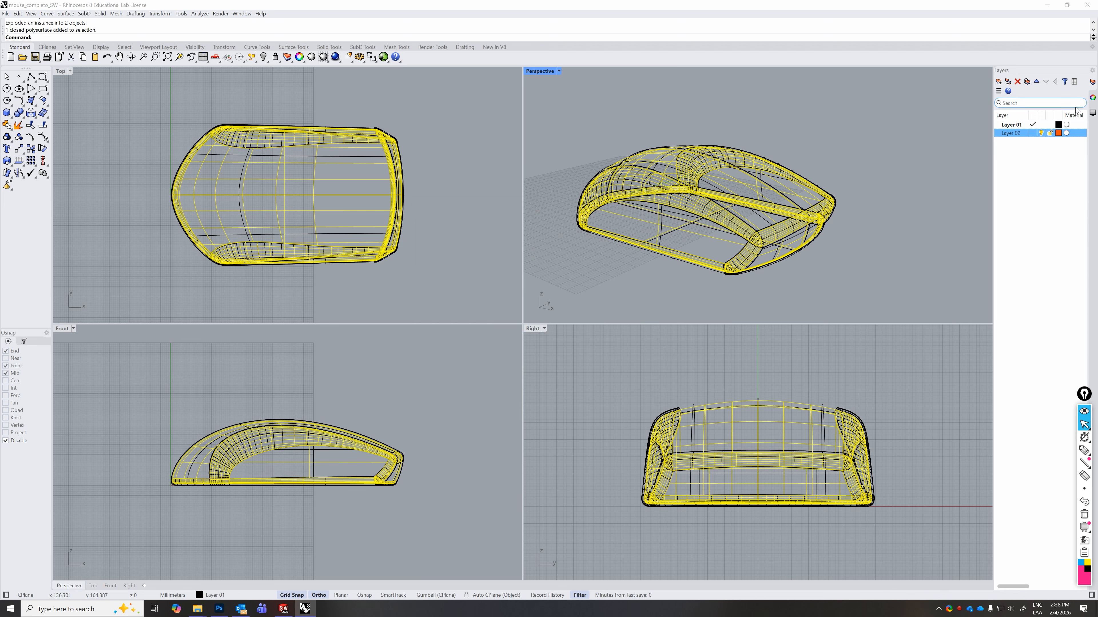
- Assign the selected inner polysurface to Layer 02 and deselect it
{"action": "left_click", "coordinate": [1092, 98]}
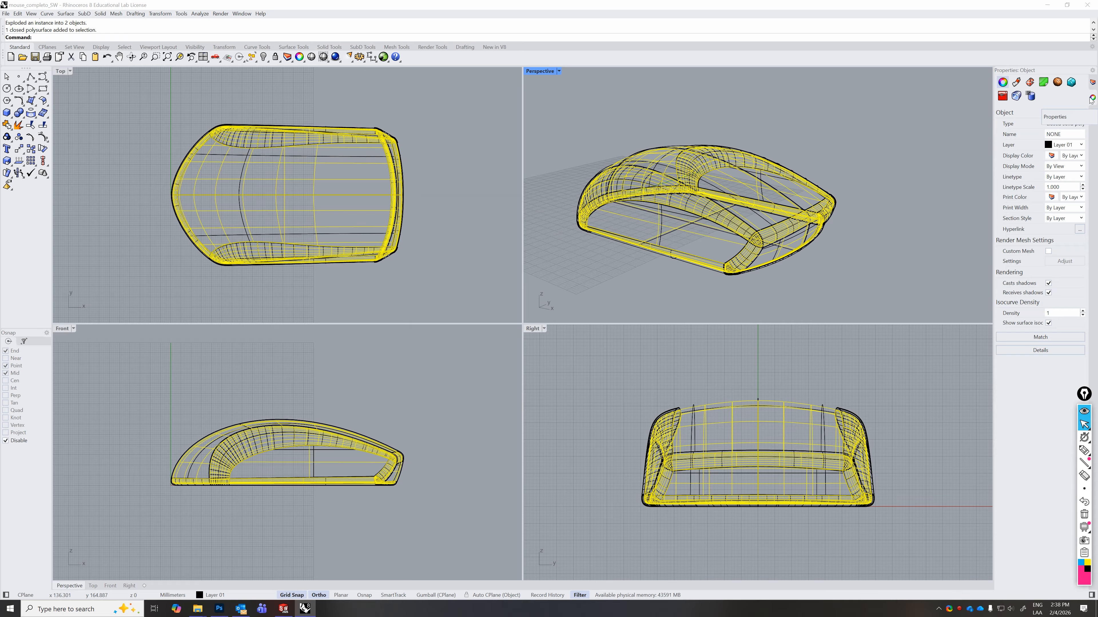
{"action": "left_click", "coordinate": [1081, 145]}
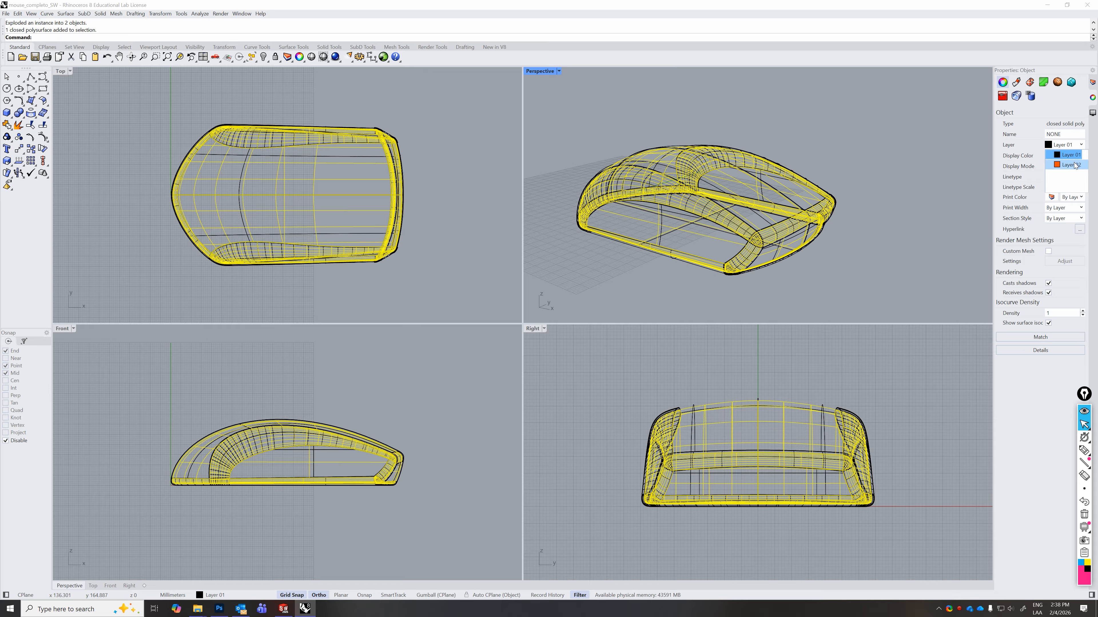
{"action": "left_click", "coordinate": [1064, 164]}
{"action": "left_click", "coordinate": [901, 148]}
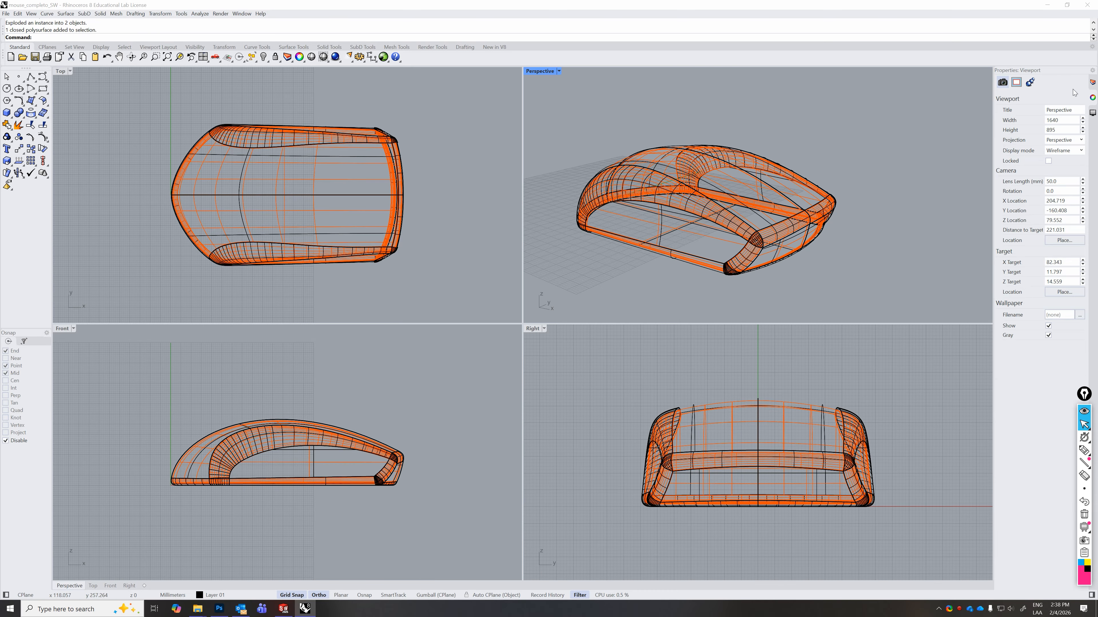
- Hide Layer 02 and inspect the outer mouse body in the Perspective view
{"action": "left_click", "coordinate": [1094, 82]}
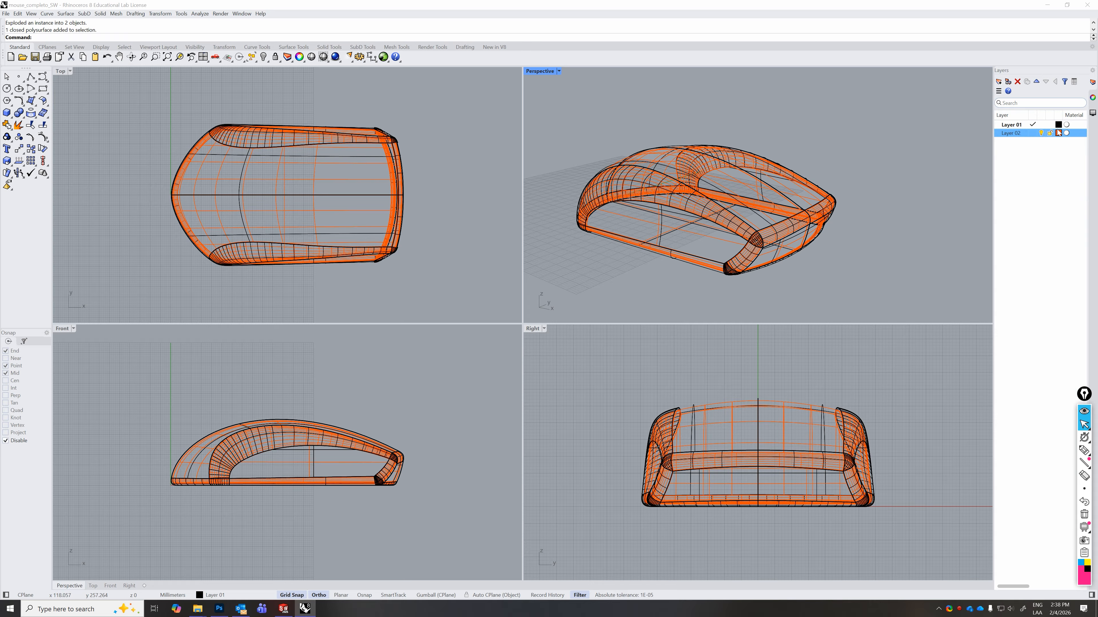
{"action": "left_click", "coordinate": [1041, 133]}
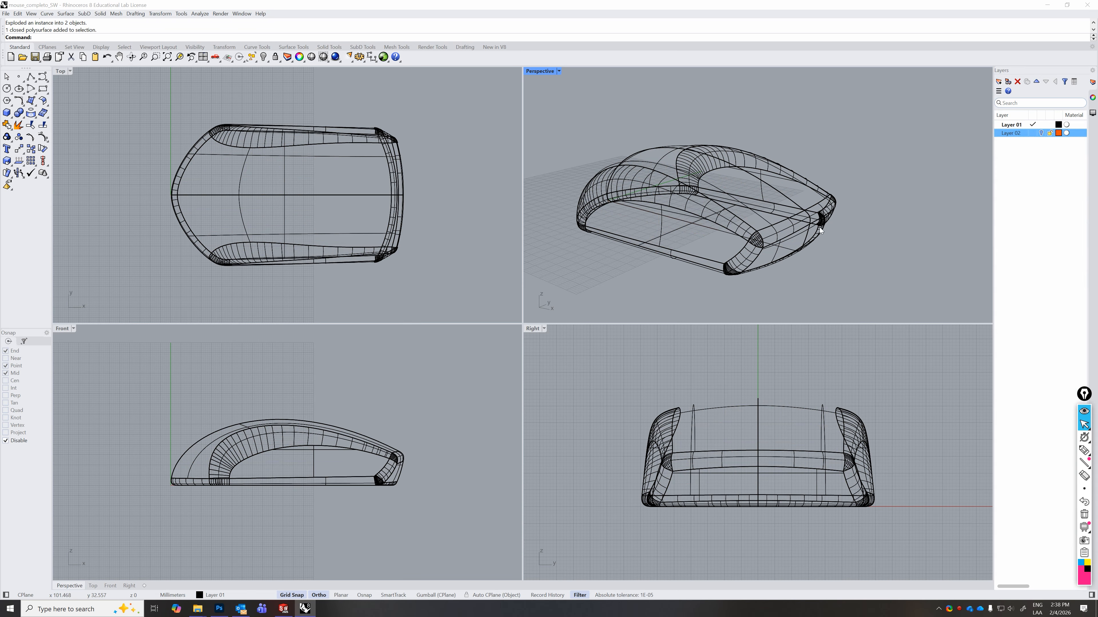
{"action": "right_click_drag", "start_coordinate": [819, 227], "coordinate": [788, 276]}
- Make Layer 02 current and hide Layer 01 to inspect the inner mouse body on its own
{"action": "left_click", "coordinate": [1031, 124]}
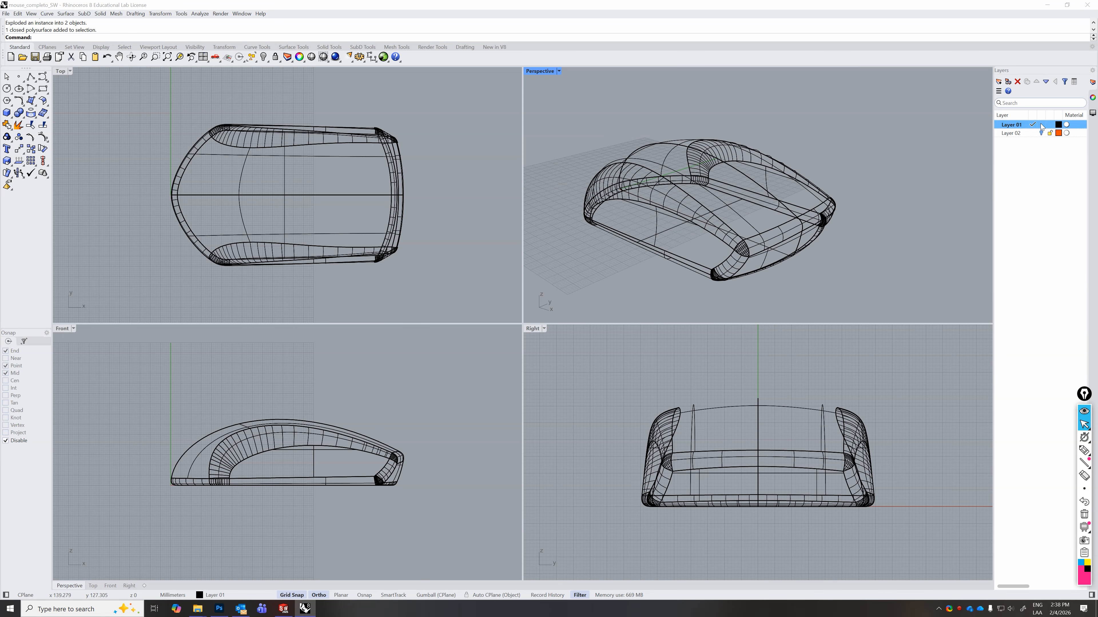
{"action": "left_click", "coordinate": [1034, 134], "text": "shift"}
{"action": "left_click", "coordinate": [1032, 134]}
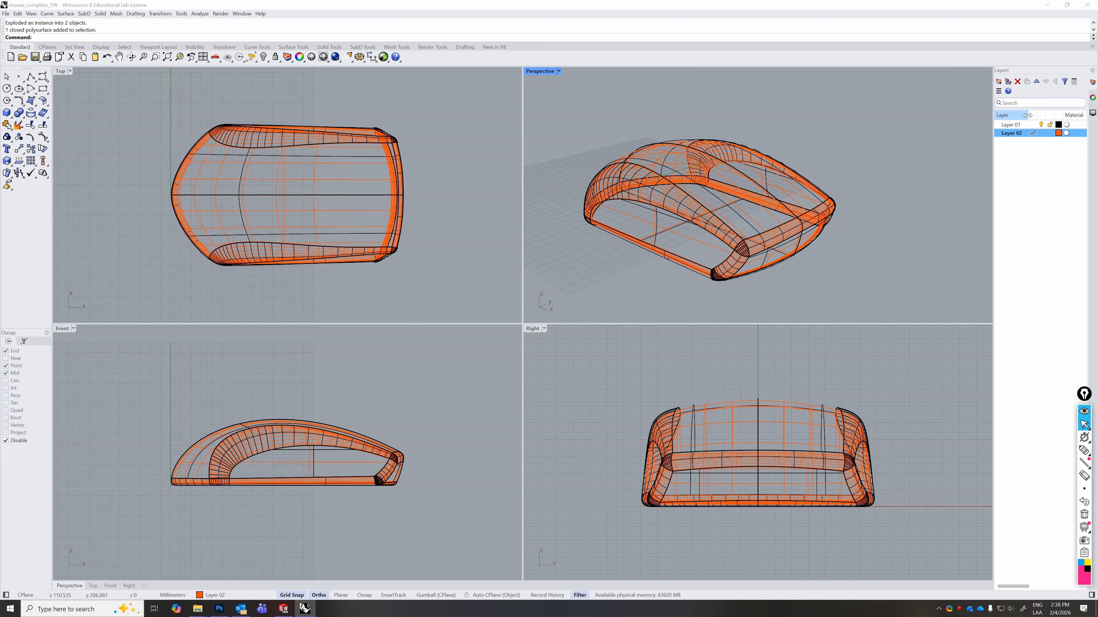
{"action": "left_click", "coordinate": [1040, 125]}
{"action": "mouse_move", "coordinate": [834, 223]}
{"action": "right_mouse_down"}
{"action": "mouse_move", "coordinate": [832, 181]}
{"action": "mouse_move", "coordinate": [834, 219]}
{"action": "mouse_move", "coordinate": [850, 213]}
{"action": "right_mouse_up"}
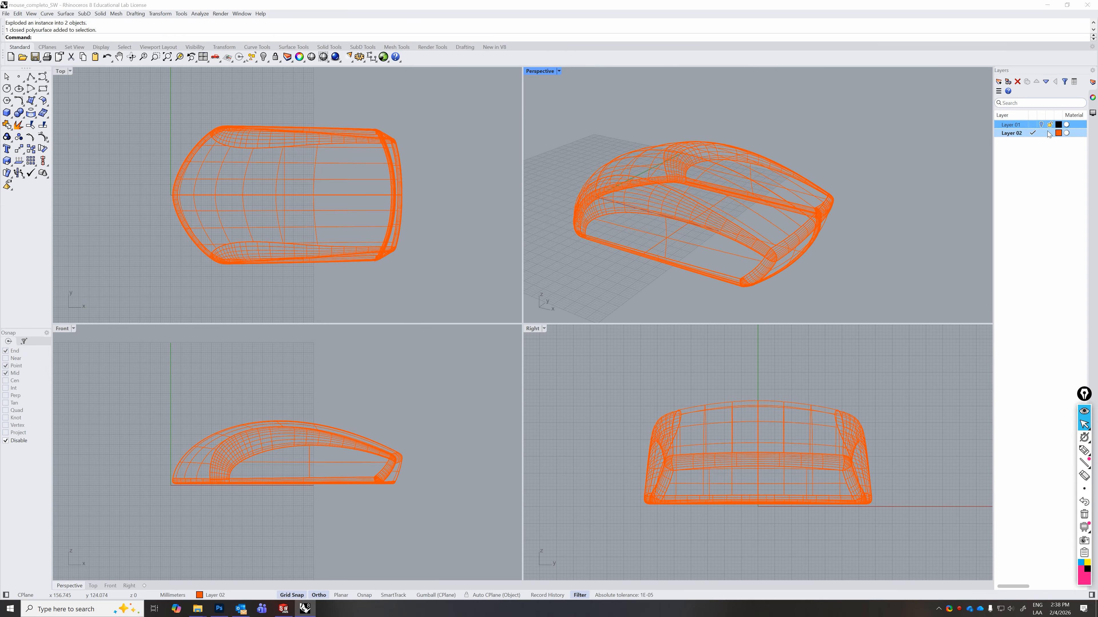
- Make Layer 01 current with Layer 02 hidden, and maximize the Front view of the outer body
{"action": "left_click", "coordinate": [1033, 124]}
{"action": "left_click", "coordinate": [1041, 133]}
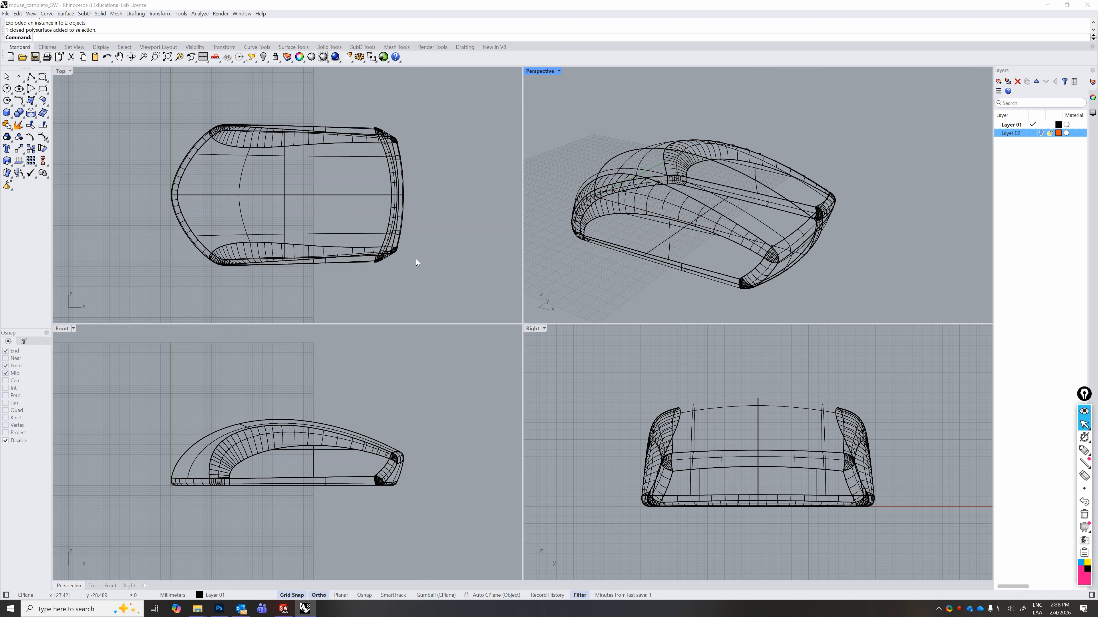
{"action": "scroll", "coordinate": [296, 404], "scroll_direction": "down", "scroll_amount": 3}
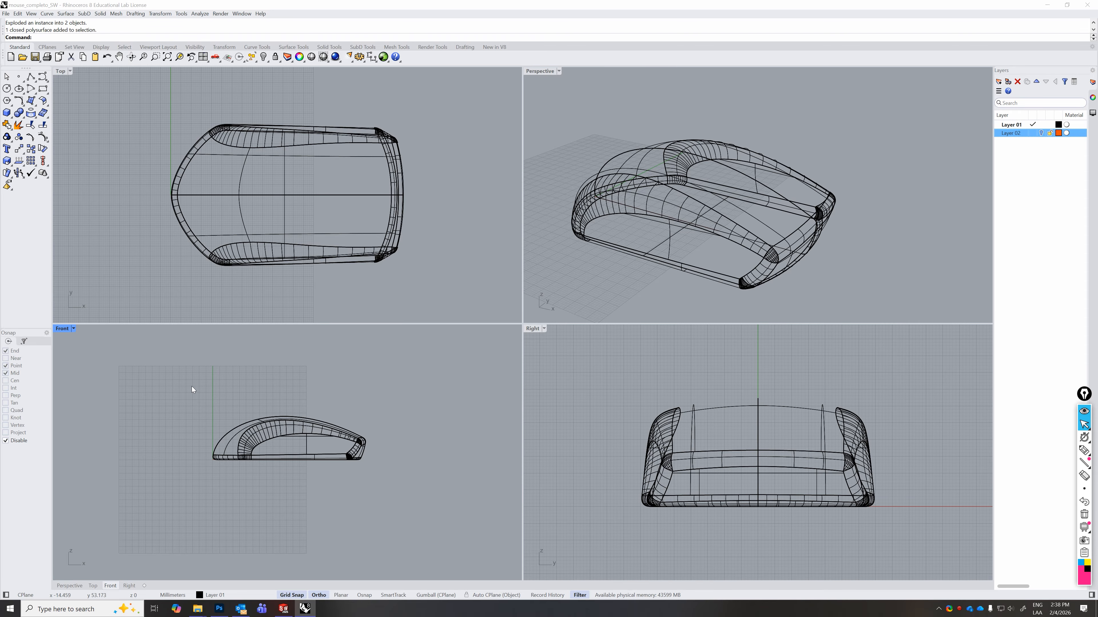
{"action": "double_click", "coordinate": [61, 328]}
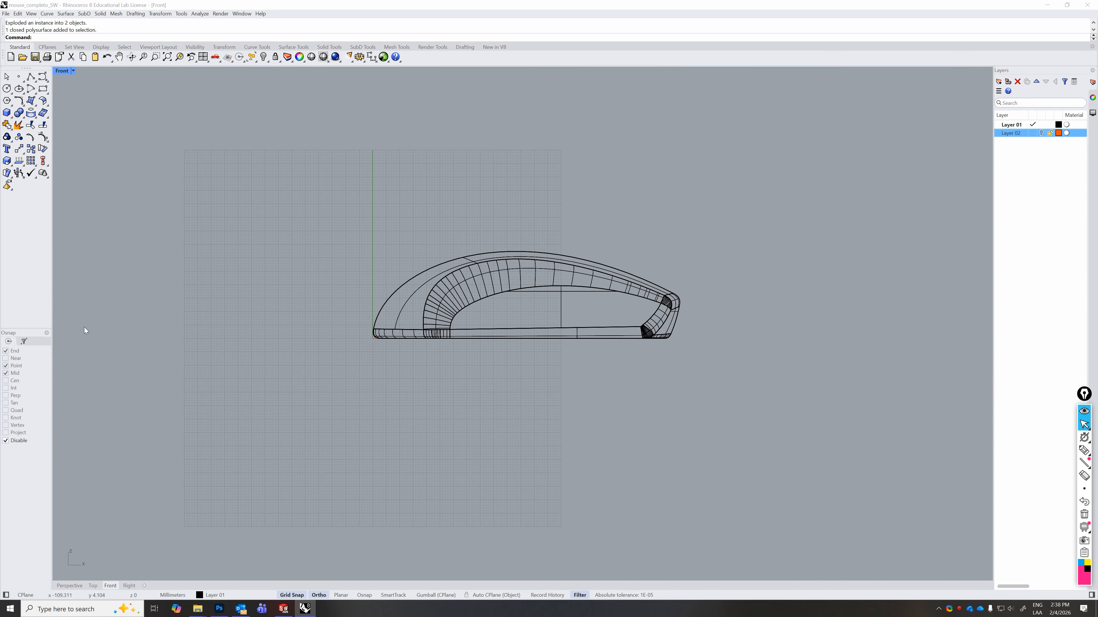
- Draw a two-point interpolated curve horizontally across the mouse body in the Front view, extending past both ends, with Ortho off
{"action": "scroll", "coordinate": [530, 271], "scroll_direction": "up", "scroll_amount": 2}
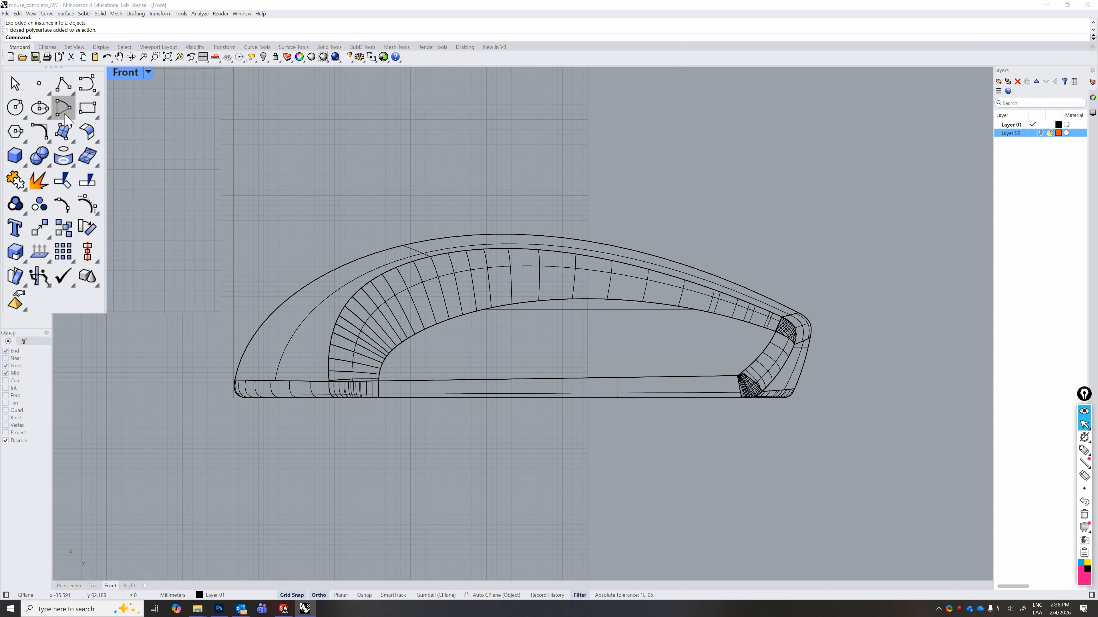
{"action": "left_click", "coordinate": [92, 89]}
{"action": "left_click", "coordinate": [97, 93]}
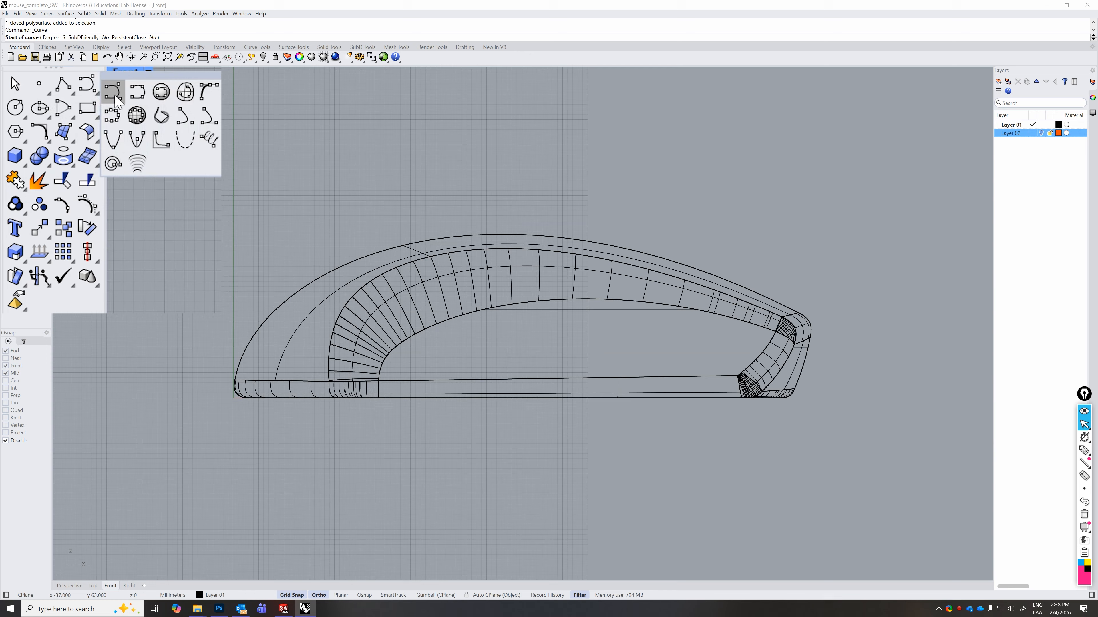
{"action": "left_click", "coordinate": [143, 98]}
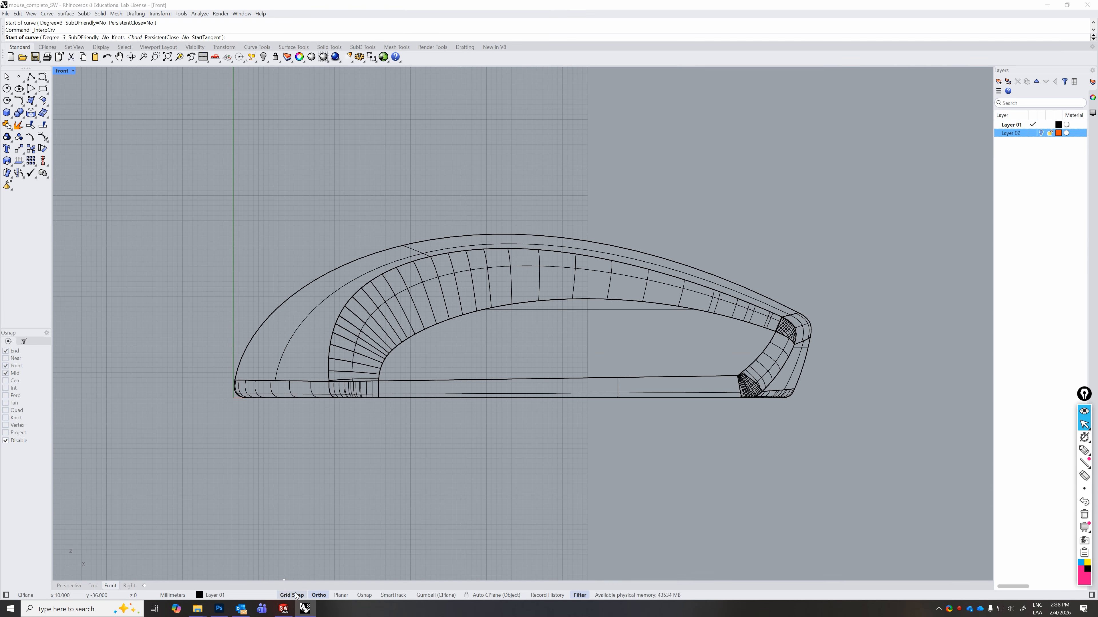
{"action": "left_click", "coordinate": [324, 595]}
{"action": "left_click", "coordinate": [208, 312]}
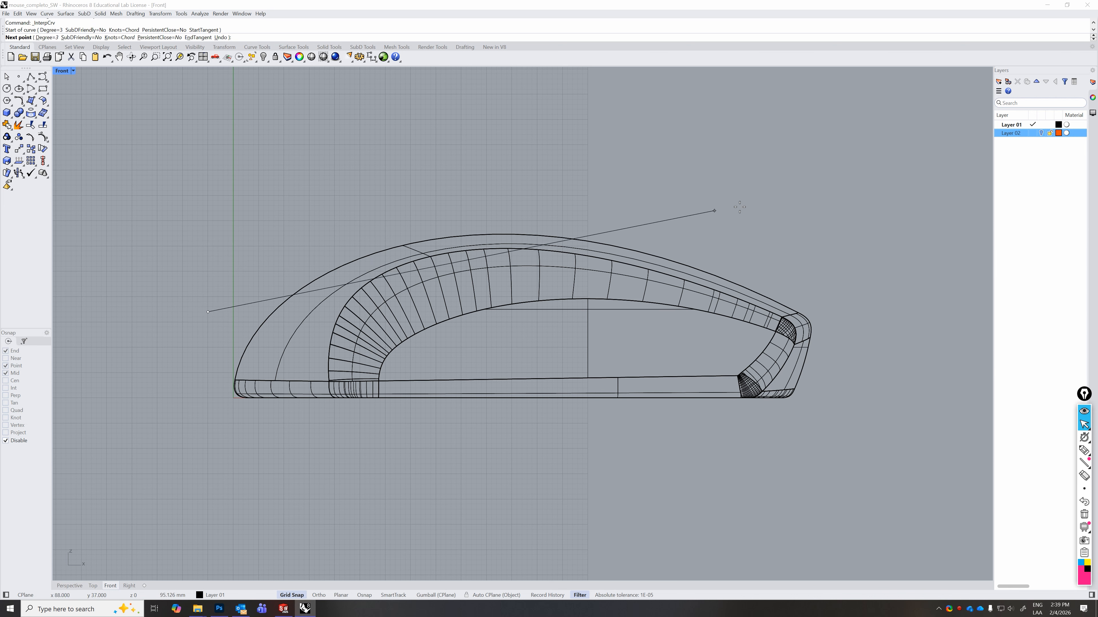
{"action": "left_click", "coordinate": [859, 312]}
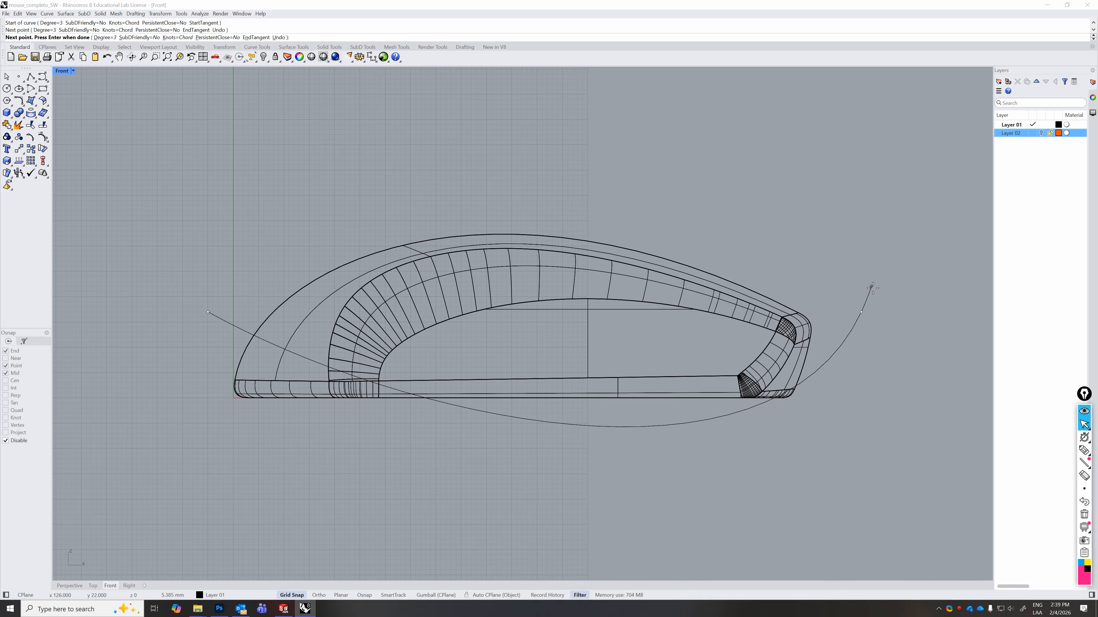
{"action": "key", "text": "Return"}
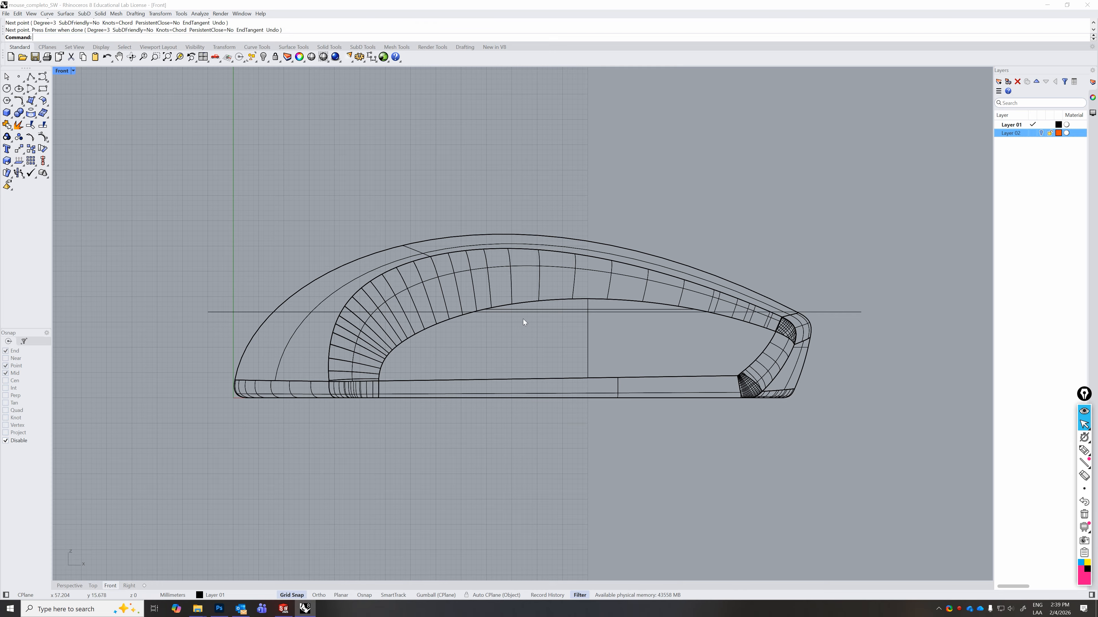
- Turn Grid Snap off and move the horizontal curve slightly down across the mouse body
{"action": "left_click", "coordinate": [254, 312]}
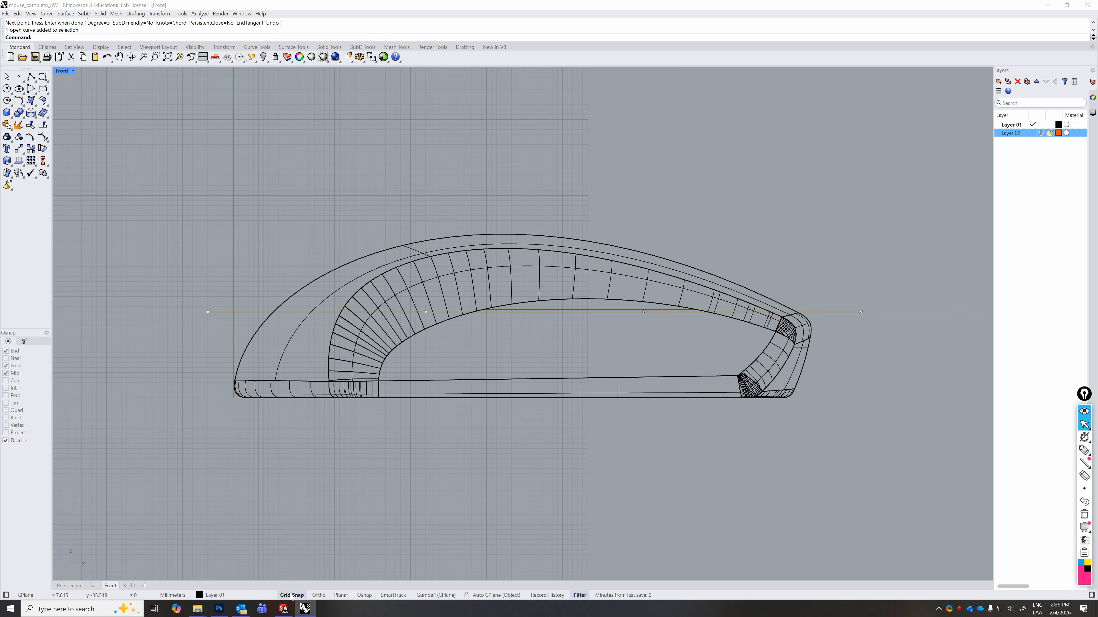
{"action": "mouse_move", "coordinate": [426, 311]}
{"action": "left_mouse_down"}
{"action": "mouse_move", "coordinate": [425, 280]}
{"action": "mouse_move", "coordinate": [422, 304]}
{"action": "left_mouse_up"}
{"action": "left_click", "coordinate": [407, 210]}
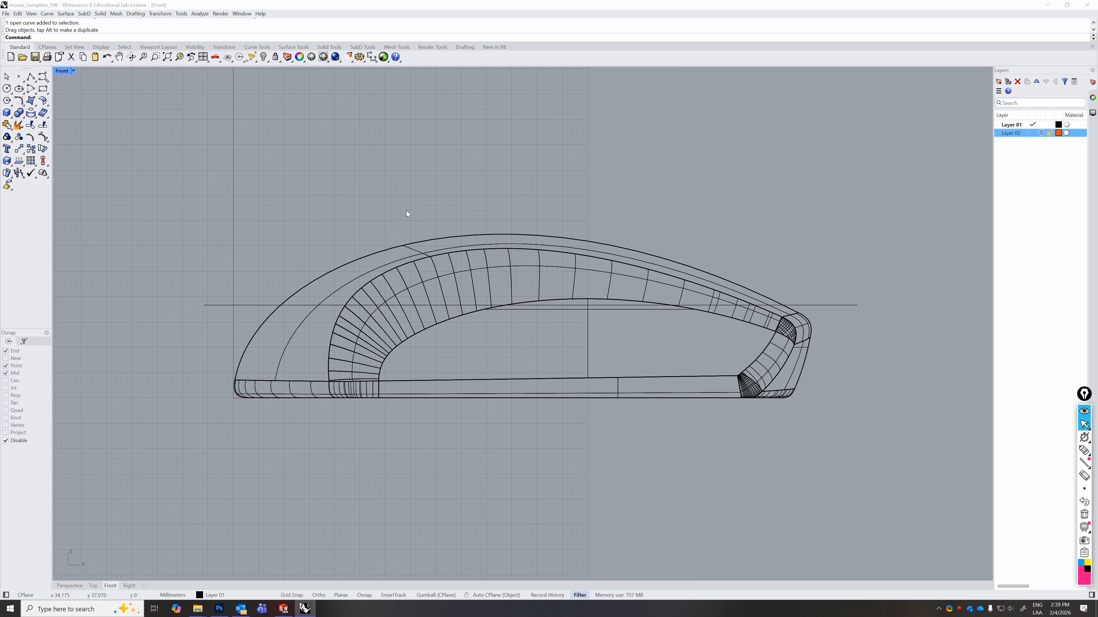
{"action": "left_click", "coordinate": [425, 305]}
{"action": "left_click_drag", "start_coordinate": [422, 305], "coordinate": [418, 331]}
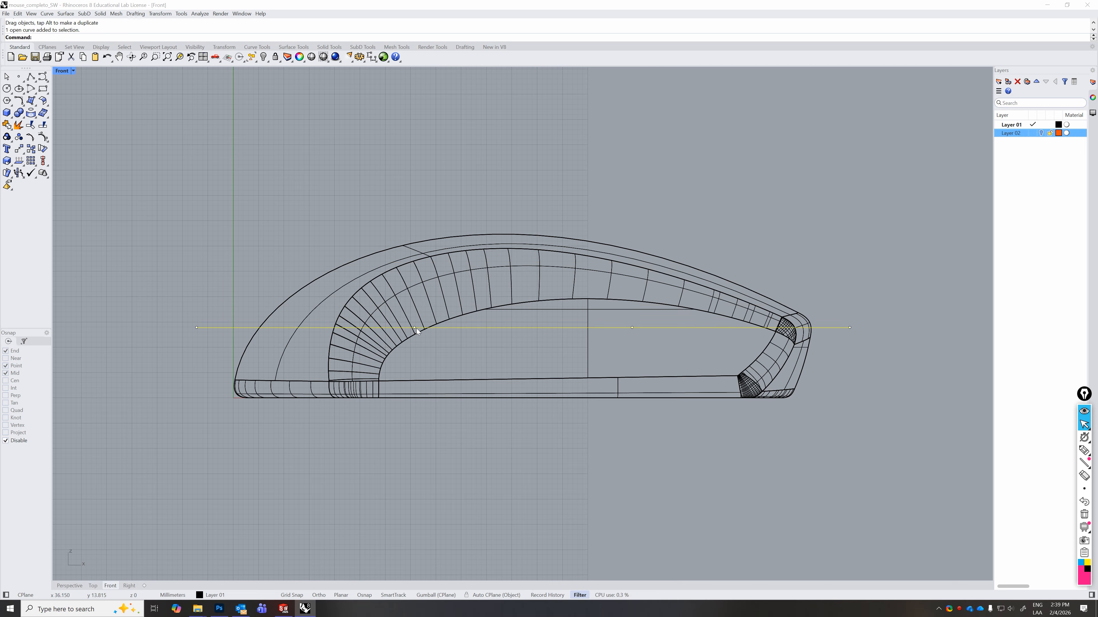
- Reshape the curve with its four control points into an arc running just below the mouse's top profile
{"action": "left_click", "coordinate": [414, 328]}
{"action": "left_click_drag", "start_coordinate": [414, 328], "coordinate": [463, 190]}
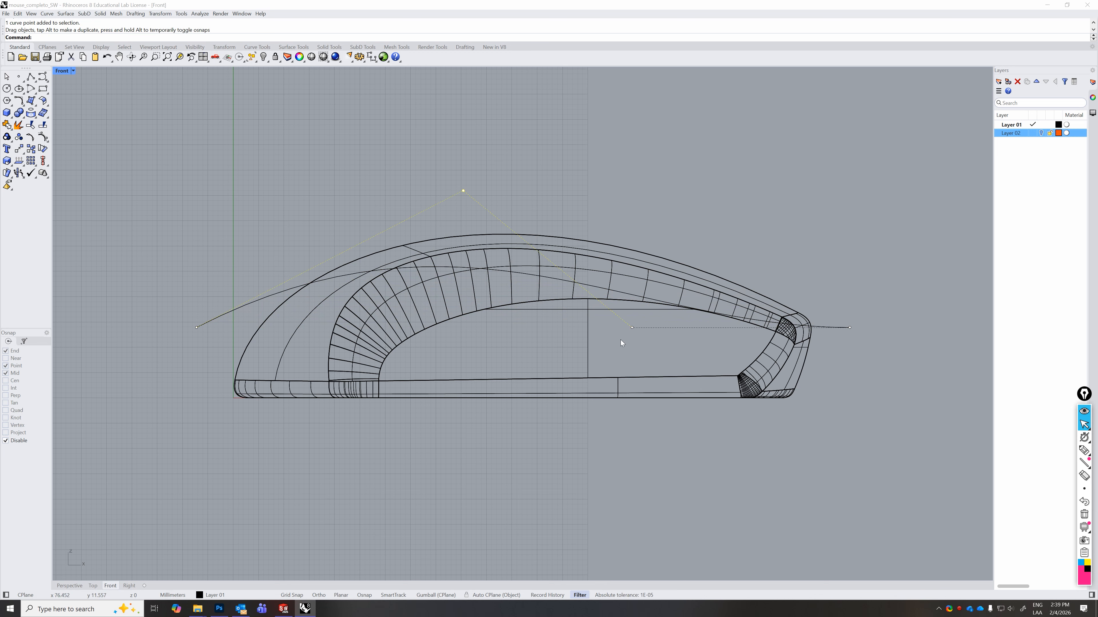
{"action": "left_click_drag", "start_coordinate": [632, 328], "coordinate": [665, 256]}
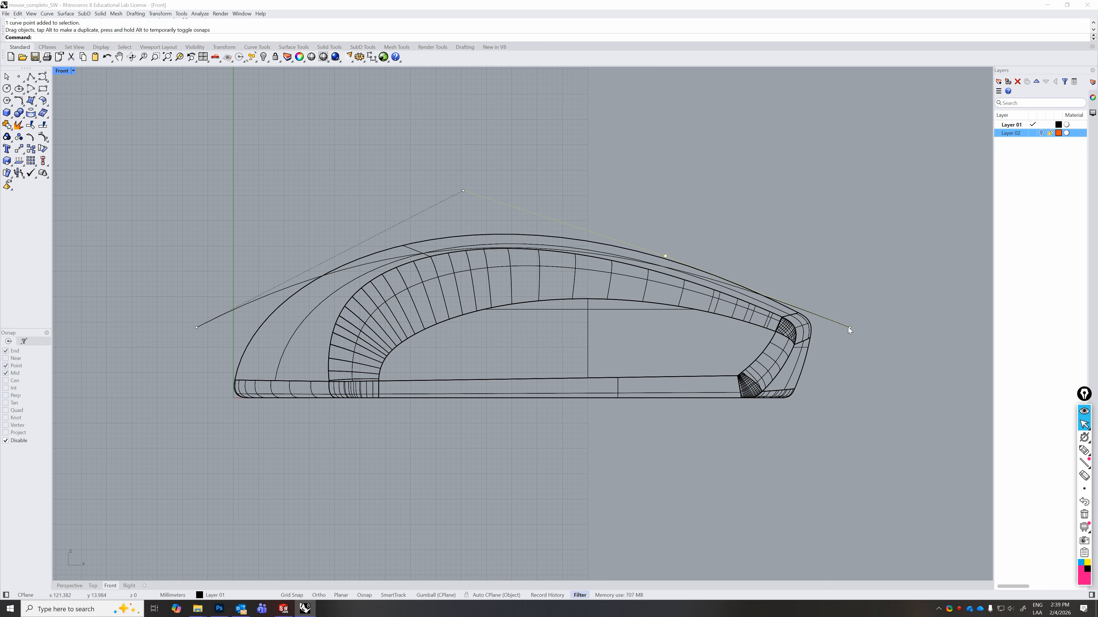
{"action": "left_click_drag", "start_coordinate": [849, 327], "coordinate": [857, 347]}
{"action": "left_click_drag", "start_coordinate": [666, 256], "coordinate": [668, 248]}
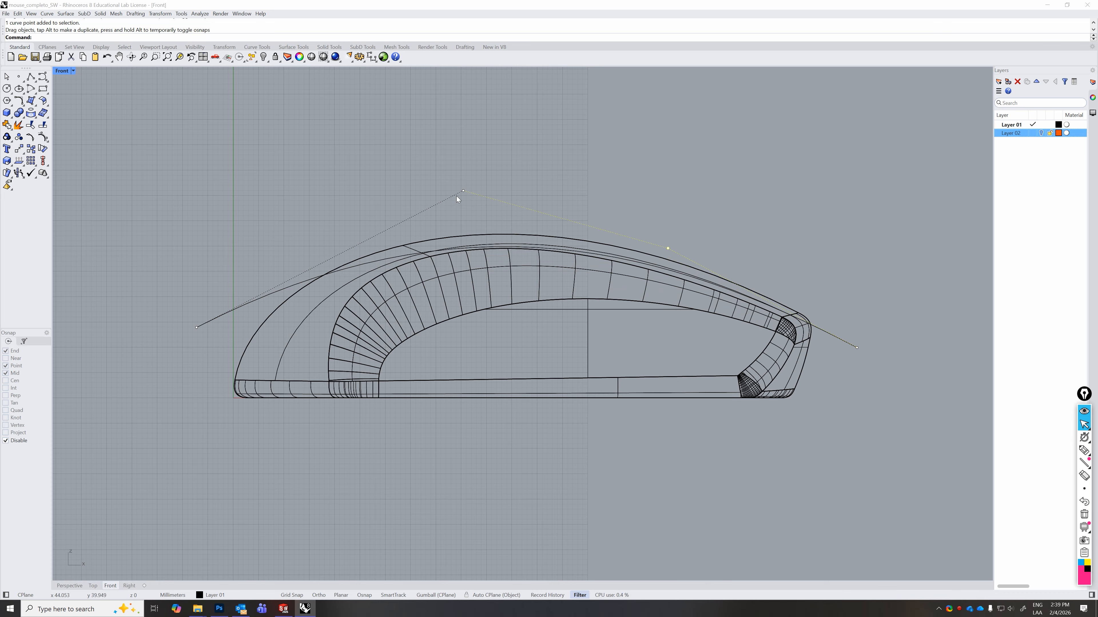
{"action": "left_click_drag", "start_coordinate": [464, 190], "coordinate": [466, 183]}
{"action": "mouse_move", "coordinate": [198, 329]}
{"action": "left_mouse_down"}
{"action": "mouse_move", "coordinate": [188, 356]}
{"action": "mouse_move", "coordinate": [193, 338]}
{"action": "left_mouse_up"}
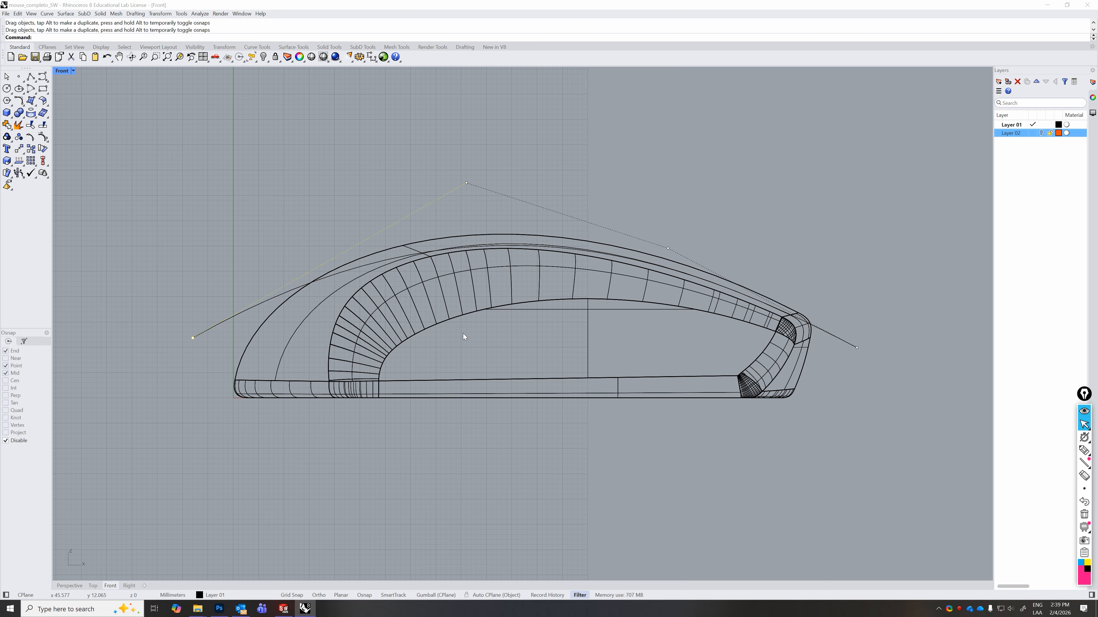
- Select the arched curve, create Layer 03, and set the layer's color to green
{"action": "left_click", "coordinate": [282, 293]}
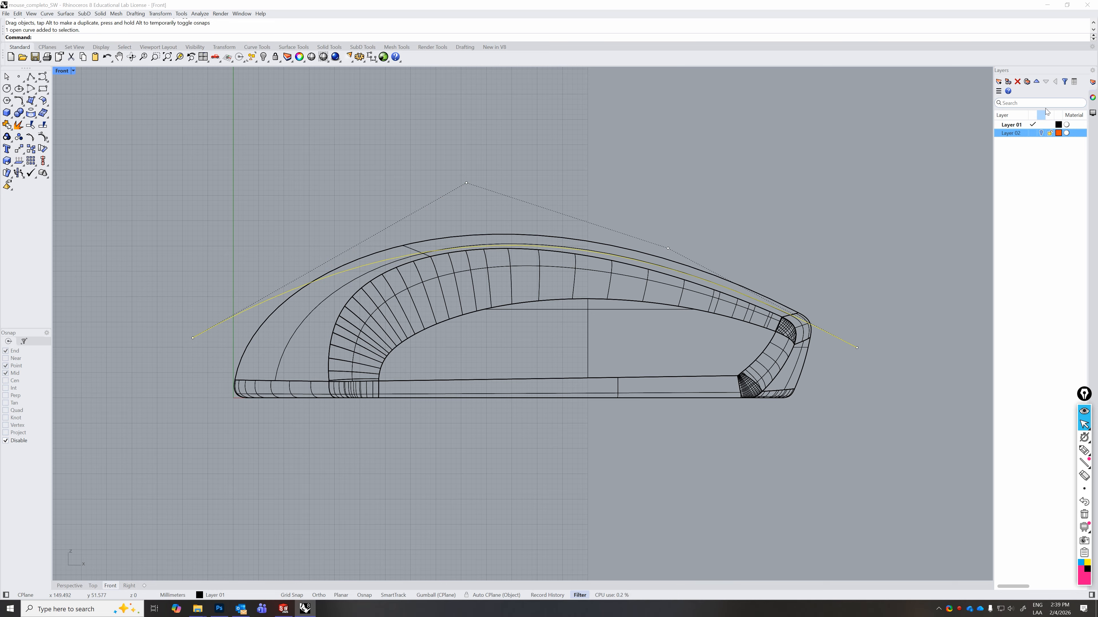
{"action": "left_click", "coordinate": [999, 82]}
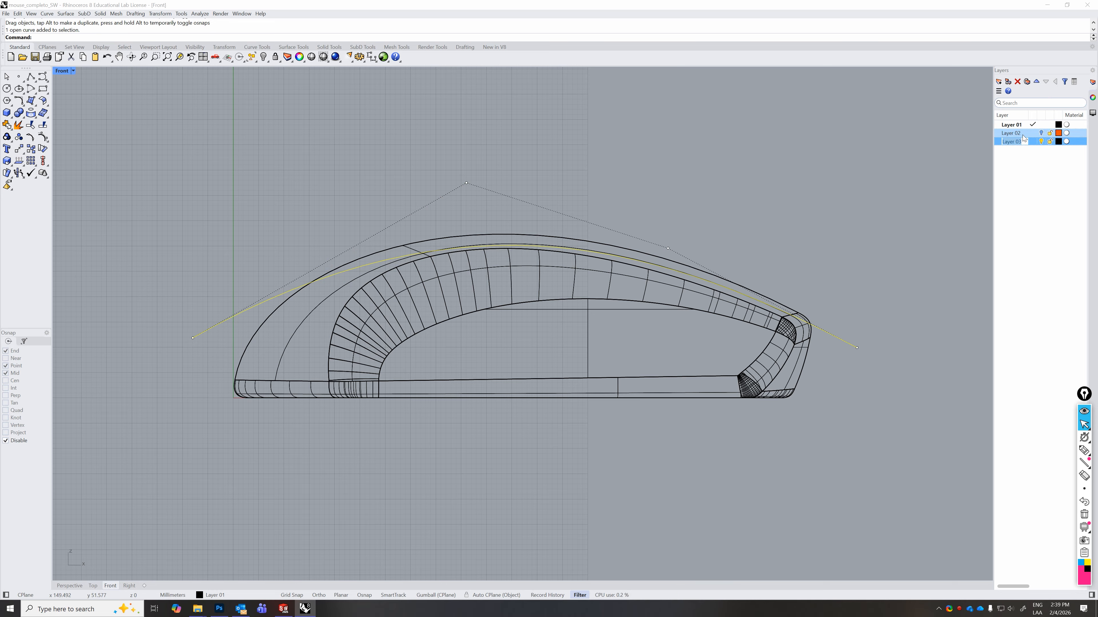
{"action": "left_click", "coordinate": [1058, 141]}
{"action": "left_click", "coordinate": [528, 245]}
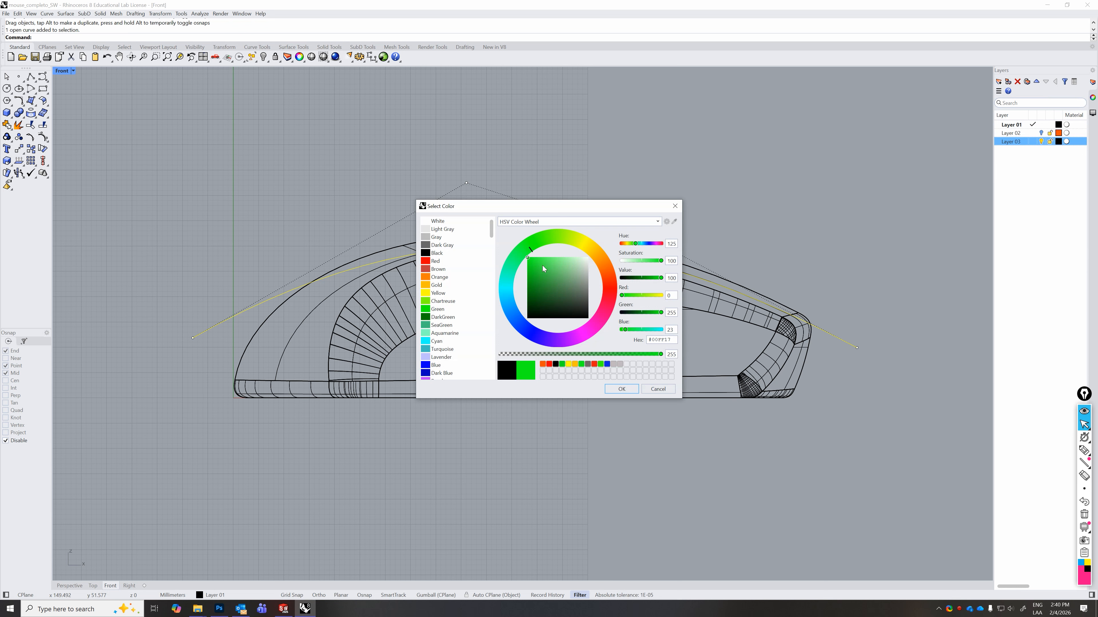
{"action": "left_click", "coordinate": [621, 389]}
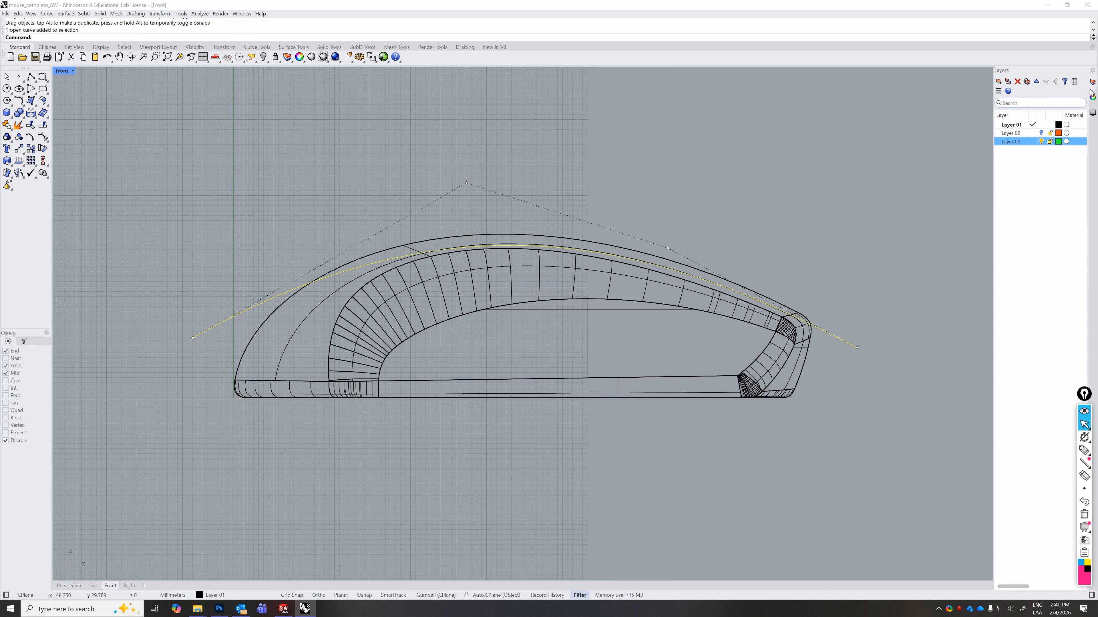
- Assign the selected arched curve to Layer 03 and deselect it
{"action": "left_click", "coordinate": [1093, 98]}
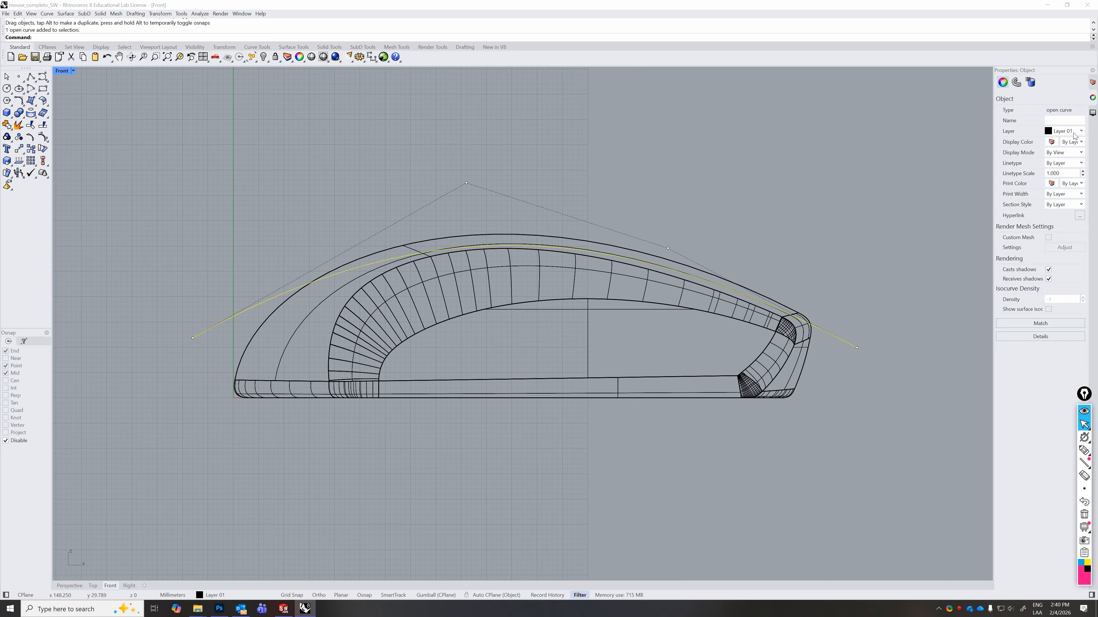
{"action": "left_click", "coordinate": [1082, 131]}
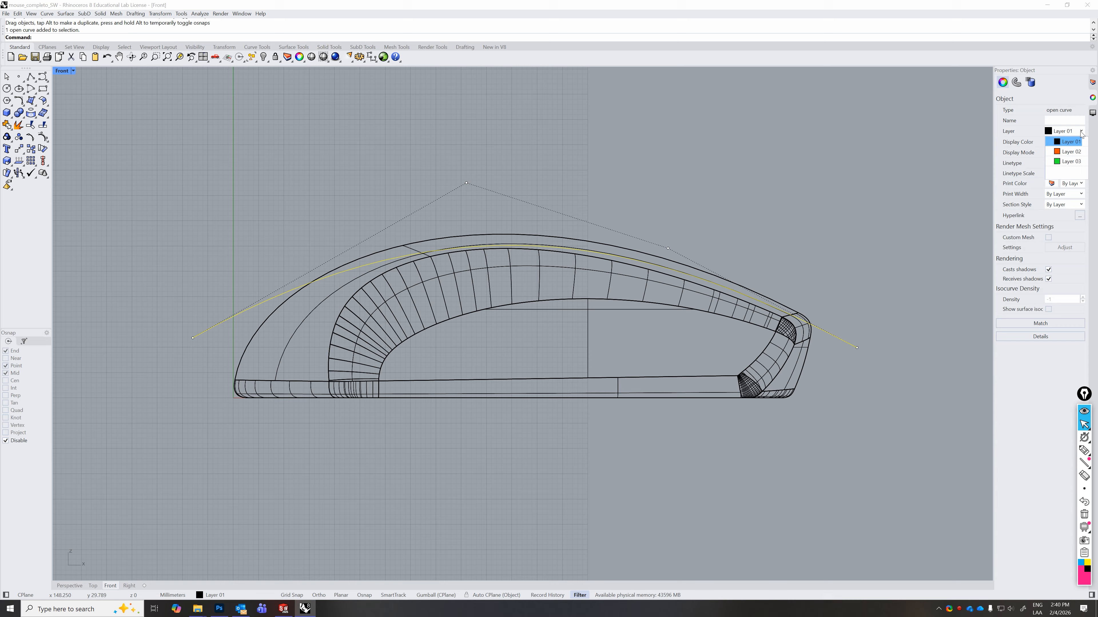
{"action": "left_click", "coordinate": [1063, 165]}
{"action": "left_click", "coordinate": [878, 177]}
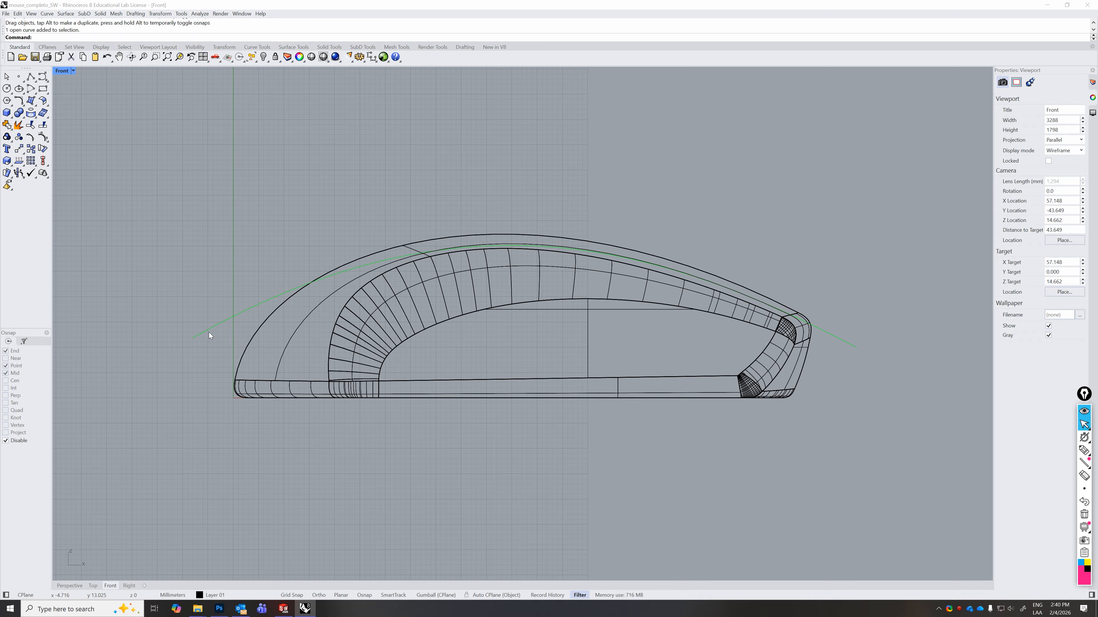
- Raise the left end control point of the green curve so the arc meets the body's top profile higher up
{"action": "left_click_drag", "start_coordinate": [192, 338], "coordinate": [202, 318]}
{"action": "key", "text": "ctrl+z"}
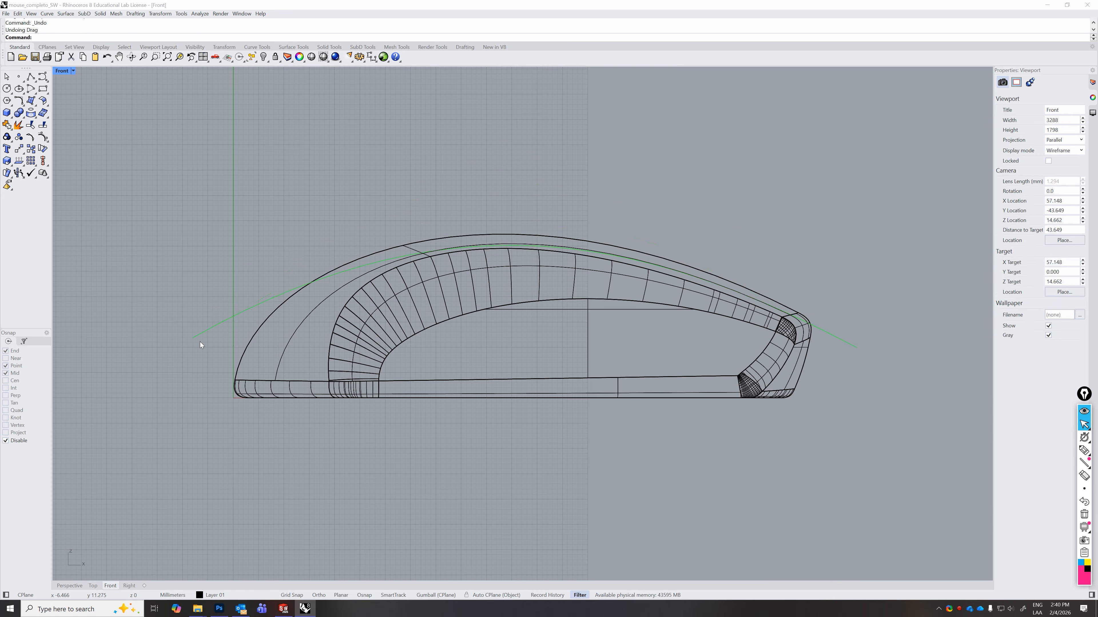
{"action": "left_click", "coordinate": [193, 339]}
{"action": "left_click_drag", "start_coordinate": [193, 339], "coordinate": [195, 315]}
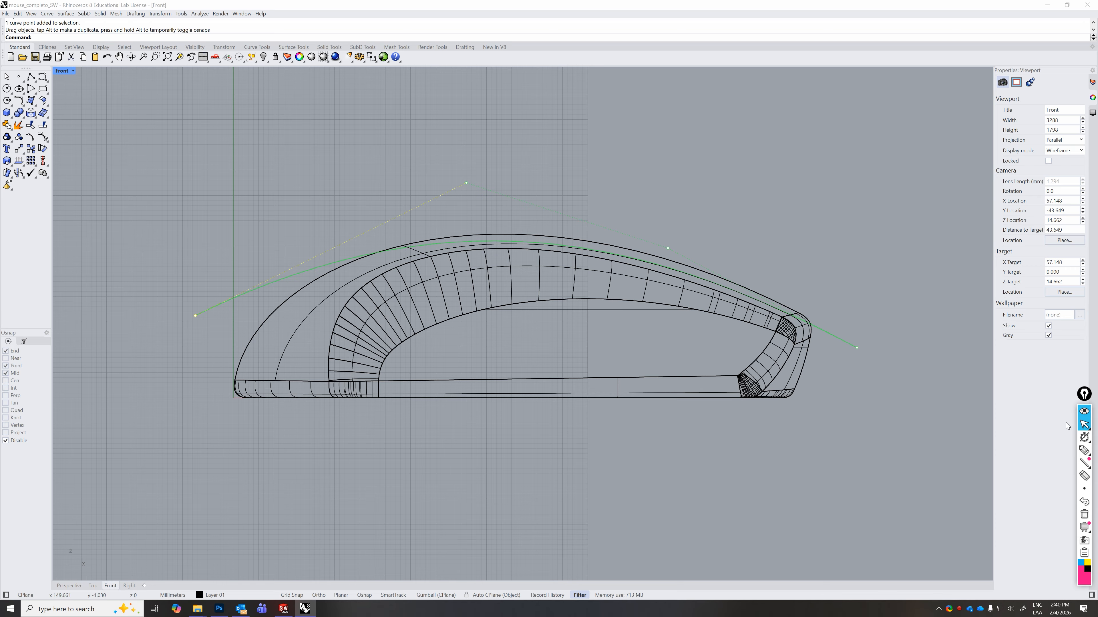
- Mark the thin top region between the green curve and the outer profile with pink annotation strokes
{"action": "left_click", "coordinate": [1086, 454]}
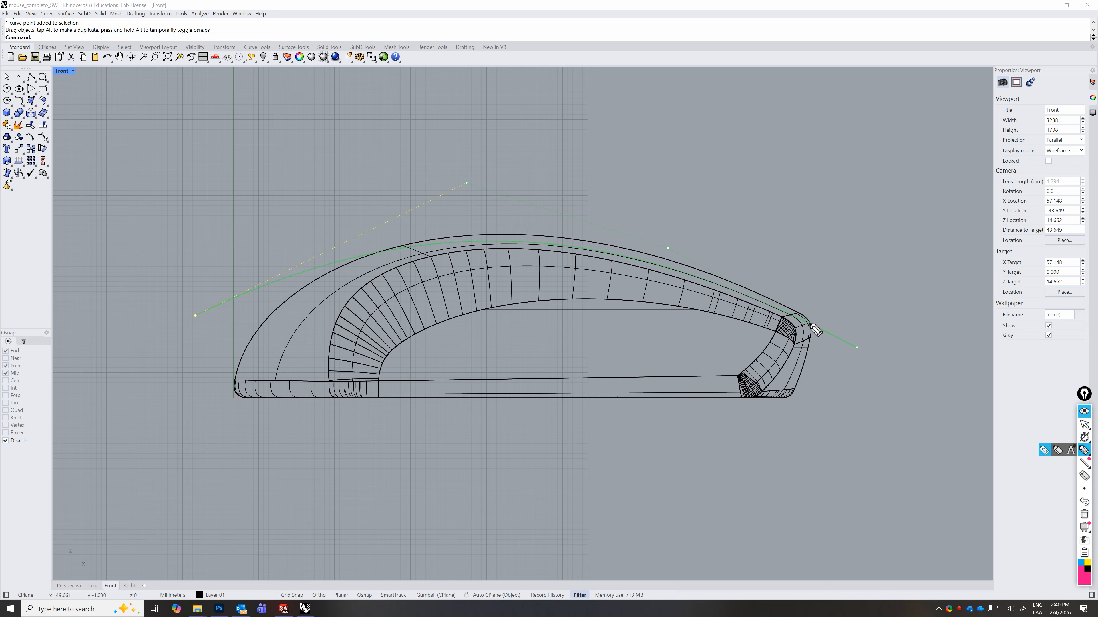
{"action": "mouse_move", "coordinate": [807, 324]}
{"action": "left_mouse_down"}
{"action": "mouse_move", "coordinate": [597, 251]}
{"action": "mouse_move", "coordinate": [386, 245]}
{"action": "mouse_move", "coordinate": [523, 239]}
{"action": "left_mouse_up"}
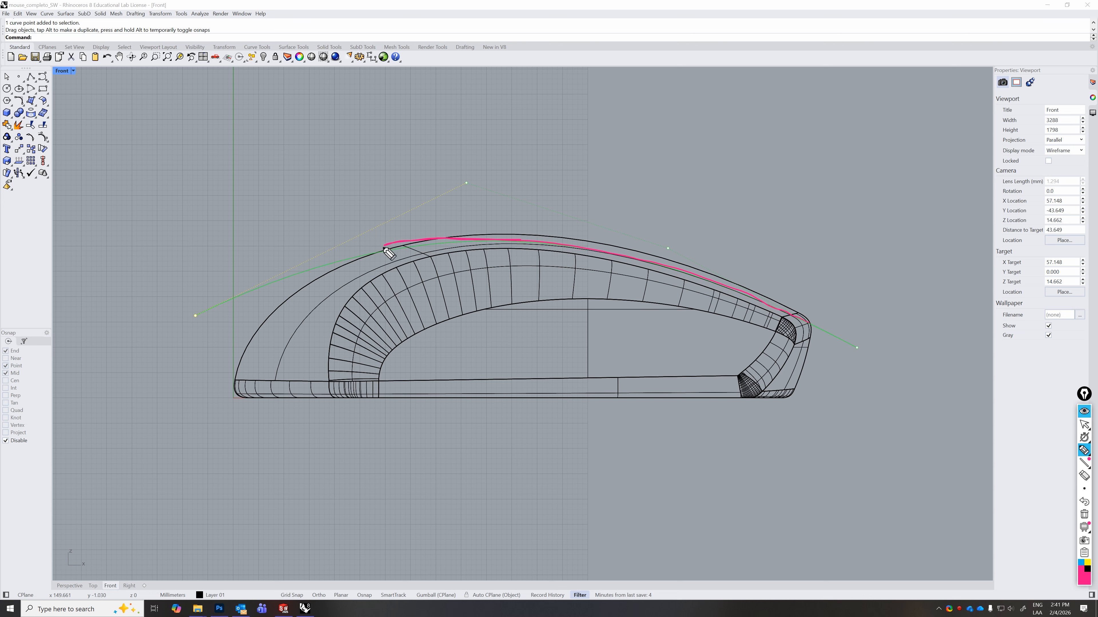
{"action": "mouse_move", "coordinate": [381, 247]}
{"action": "left_mouse_down"}
{"action": "mouse_move", "coordinate": [530, 241]}
{"action": "mouse_move", "coordinate": [624, 256]}
{"action": "mouse_move", "coordinate": [808, 330]}
{"action": "mouse_move", "coordinate": [694, 273]}
{"action": "left_mouse_up"}
{"action": "mouse_move", "coordinate": [647, 256]}
{"action": "left_mouse_down"}
{"action": "mouse_move", "coordinate": [483, 238]}
{"action": "mouse_move", "coordinate": [392, 248]}
{"action": "mouse_move", "coordinate": [591, 250]}
{"action": "left_mouse_up"}
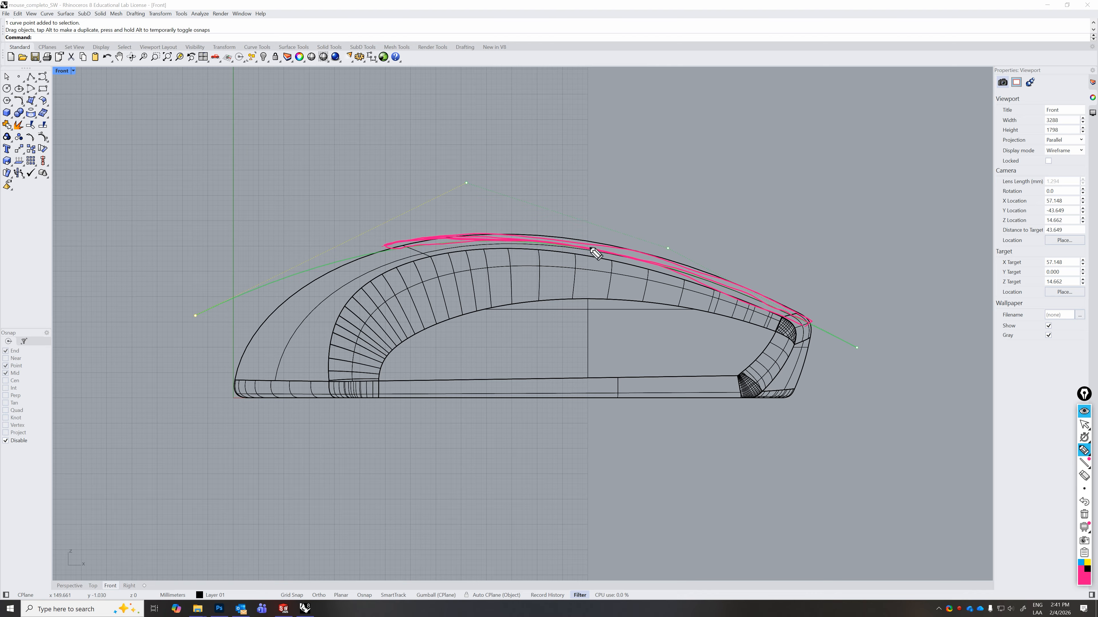
- Switch the annotation color to black and sketch the scroll wheel, its support and the internal board inside the body
{"action": "left_click", "coordinate": [1090, 572]}
{"action": "mouse_move", "coordinate": [714, 267]}
{"action": "left_mouse_down"}
{"action": "mouse_move", "coordinate": [656, 287]}
{"action": "mouse_move", "coordinate": [727, 319]}
{"action": "mouse_move", "coordinate": [688, 254]}
{"action": "mouse_move", "coordinate": [659, 323]}
{"action": "mouse_move", "coordinate": [731, 277]}
{"action": "mouse_move", "coordinate": [712, 264]}
{"action": "left_mouse_up"}
{"action": "mouse_move", "coordinate": [663, 325]}
{"action": "left_mouse_down"}
{"action": "mouse_move", "coordinate": [718, 328]}
{"action": "mouse_move", "coordinate": [657, 365]}
{"action": "left_mouse_up"}
{"action": "mouse_move", "coordinate": [714, 332]}
{"action": "left_mouse_down"}
{"action": "mouse_move", "coordinate": [709, 355]}
{"action": "mouse_move", "coordinate": [654, 364]}
{"action": "mouse_move", "coordinate": [713, 377]}
{"action": "mouse_move", "coordinate": [383, 375]}
{"action": "mouse_move", "coordinate": [683, 374]}
{"action": "left_mouse_up"}
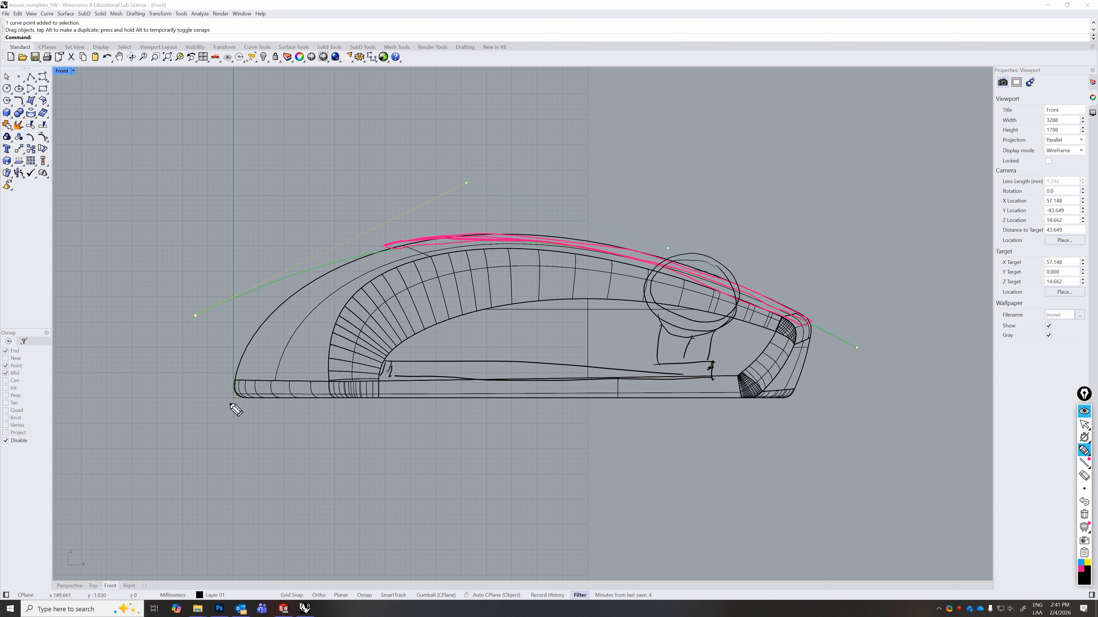
- Annotate the spacing below the body's left end with a double-headed arrow, and mark the board's left edge
{"action": "left_click_drag", "start_coordinate": [233, 401], "coordinate": [232, 419]}
{"action": "left_click_drag", "start_coordinate": [372, 409], "coordinate": [370, 431]}
{"action": "left_click_drag", "start_coordinate": [349, 408], "coordinate": [346, 424]}
{"action": "left_click_drag", "start_coordinate": [245, 413], "coordinate": [335, 415]}
{"action": "left_click_drag", "start_coordinate": [328, 409], "coordinate": [331, 419]}
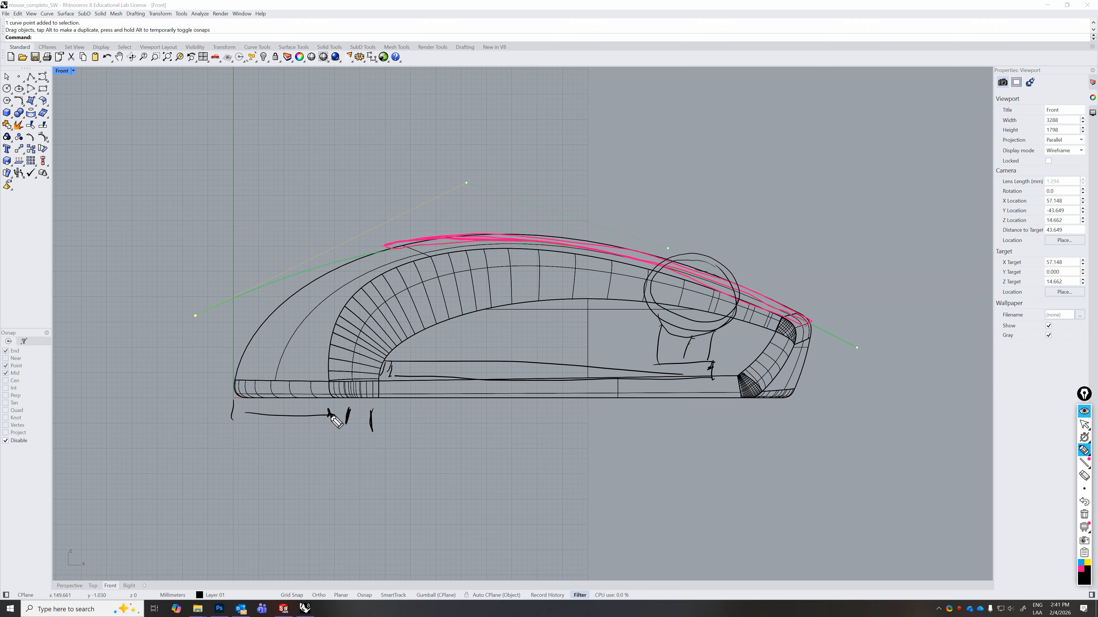
{"action": "left_click_drag", "start_coordinate": [252, 407], "coordinate": [255, 421]}
{"action": "left_click_drag", "start_coordinate": [332, 430], "coordinate": [330, 356]}
{"action": "mouse_move", "coordinate": [434, 379]}
{"action": "left_mouse_down"}
{"action": "mouse_move", "coordinate": [321, 380]}
{"action": "mouse_move", "coordinate": [430, 365]}
{"action": "mouse_move", "coordinate": [380, 367]}
{"action": "left_mouse_up"}
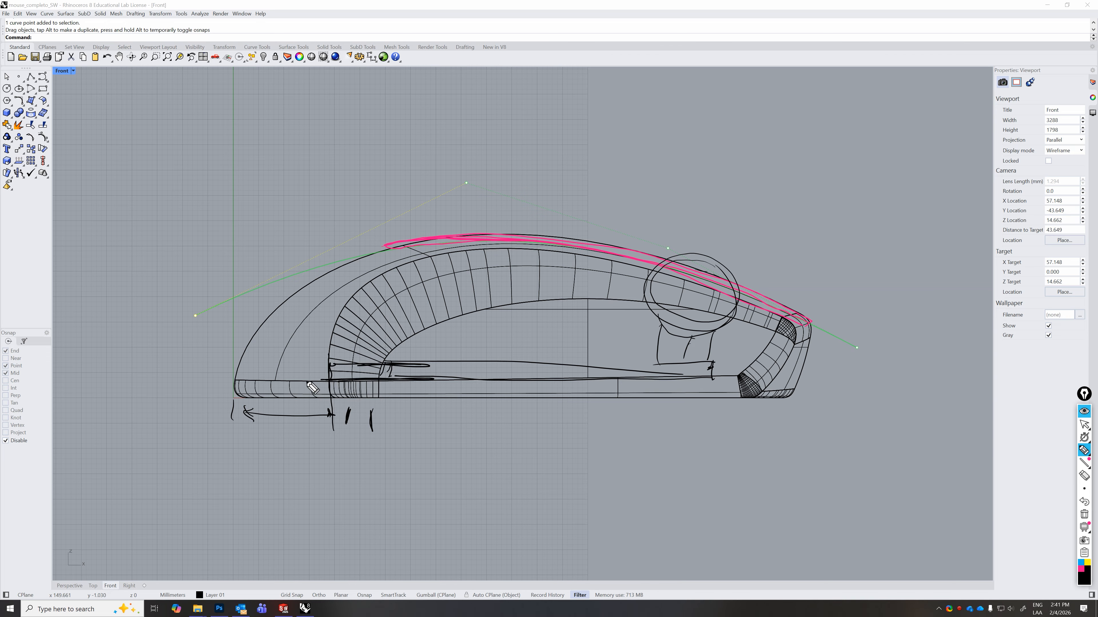
- Sketch a vertical post near the body's left end and the top piece's pointed tip, then return to the normal cursor
{"action": "mouse_move", "coordinate": [300, 389]}
{"action": "left_mouse_down"}
{"action": "mouse_move", "coordinate": [300, 298]}
{"action": "mouse_move", "coordinate": [324, 294]}
{"action": "mouse_move", "coordinate": [325, 389]}
{"action": "mouse_move", "coordinate": [305, 391]}
{"action": "mouse_move", "coordinate": [325, 398]}
{"action": "mouse_move", "coordinate": [314, 286]}
{"action": "mouse_move", "coordinate": [309, 397]}
{"action": "left_mouse_up"}
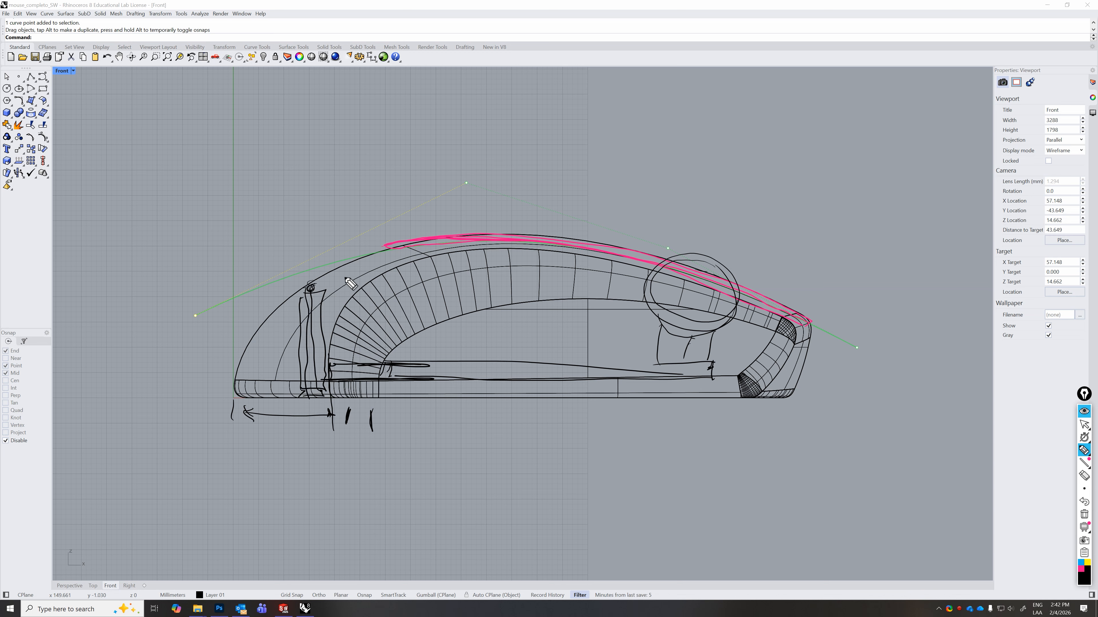
{"action": "mouse_move", "coordinate": [387, 244]}
{"action": "left_mouse_down"}
{"action": "mouse_move", "coordinate": [438, 246]}
{"action": "mouse_move", "coordinate": [436, 236]}
{"action": "mouse_move", "coordinate": [381, 247]}
{"action": "left_mouse_up"}
{"action": "left_click", "coordinate": [1084, 450]}
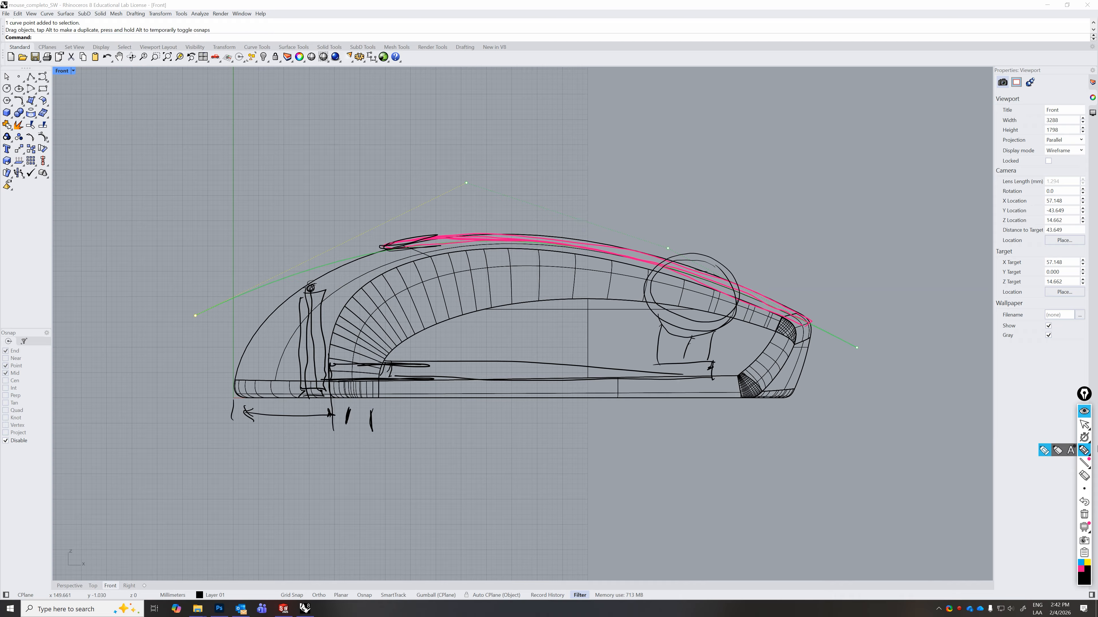
{"action": "left_click", "coordinate": [1084, 425]}
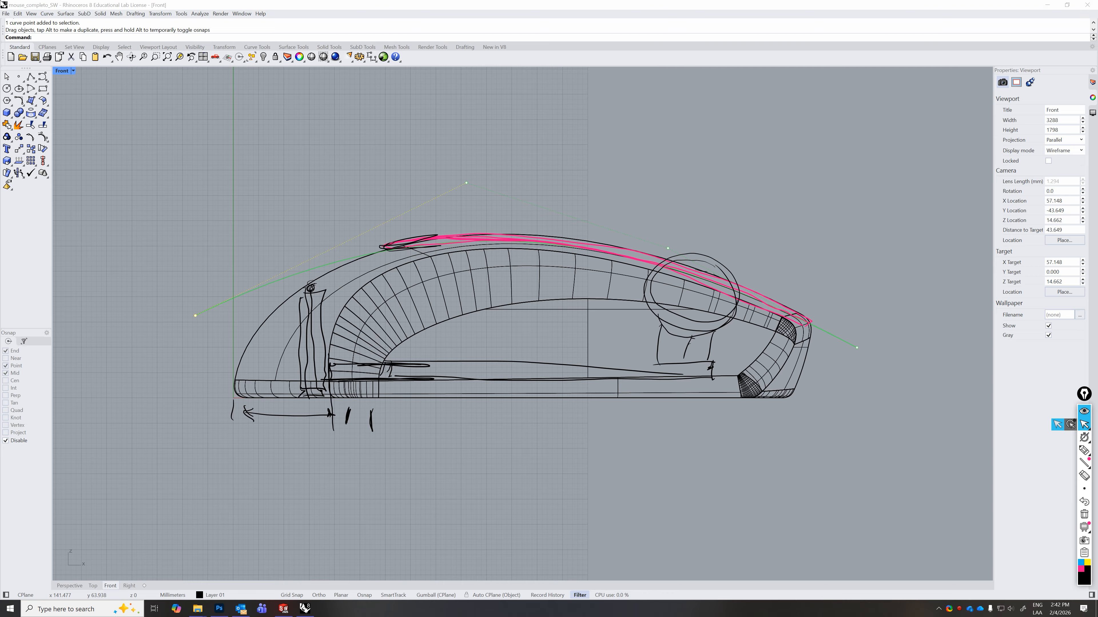
- Move the green curve's left end point down and outward, raise its peak control point, and clear all screen annotations
{"action": "key", "text": "Escape"}
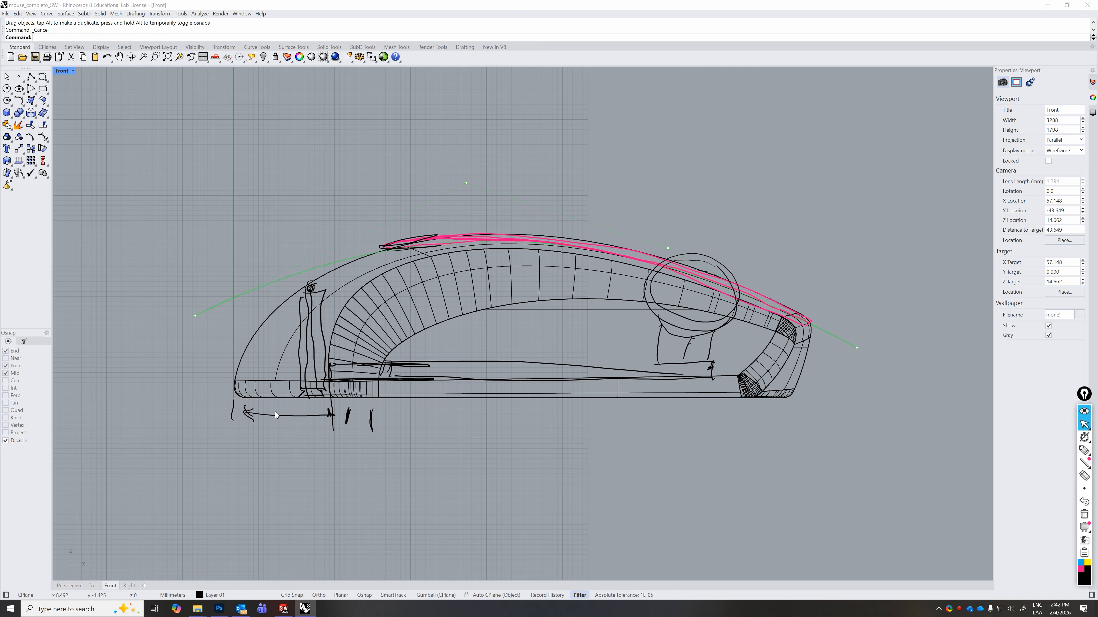
{"action": "left_click", "coordinate": [197, 315]}
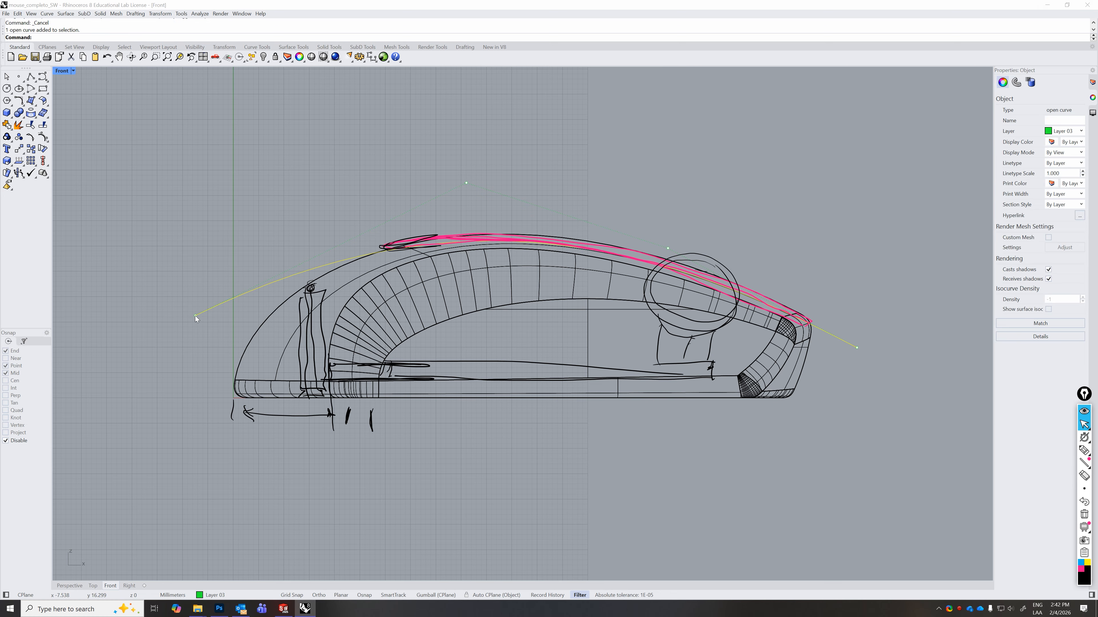
{"action": "left_click_drag", "start_coordinate": [195, 315], "coordinate": [180, 349]}
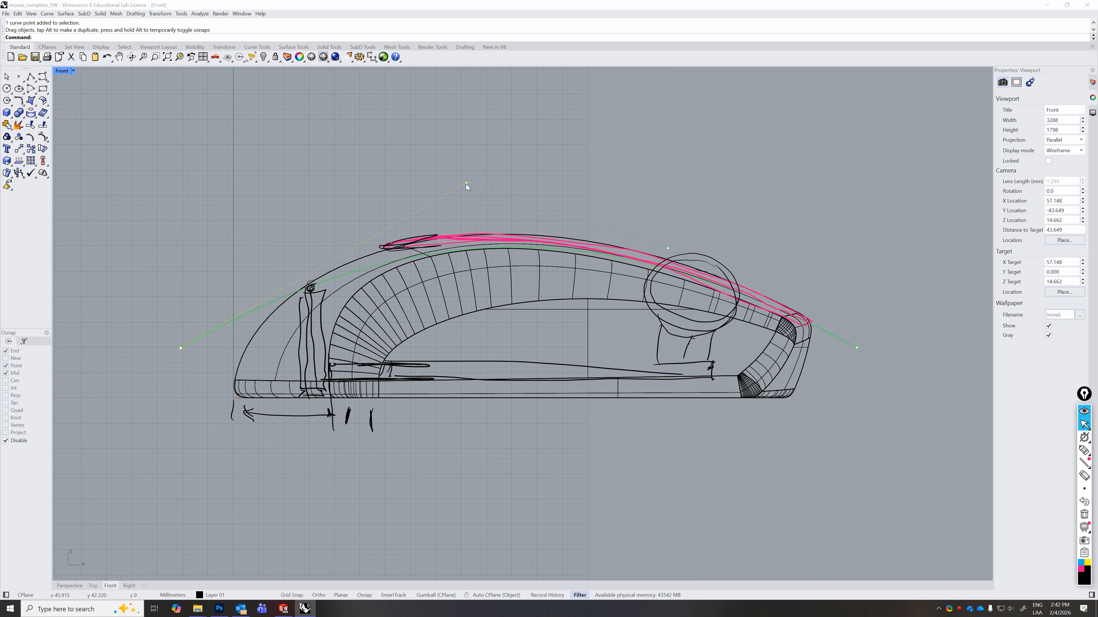
{"action": "left_click_drag", "start_coordinate": [466, 186], "coordinate": [469, 173]}
{"action": "left_click", "coordinate": [1082, 515]}
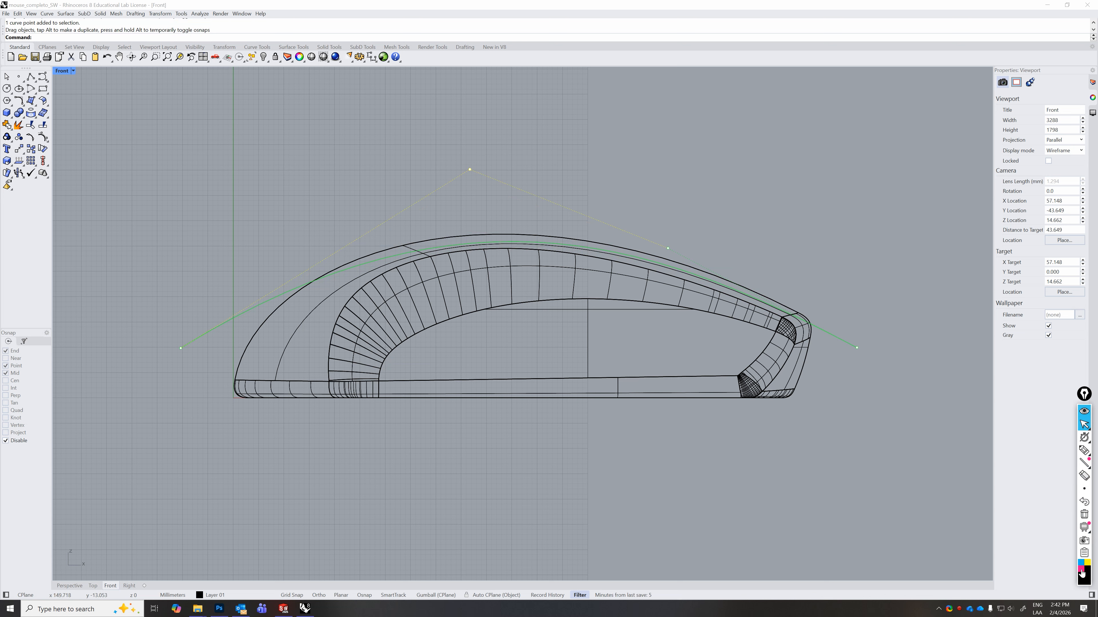
- Outline the top piece between the green curve and the body's upper edge in pink annotation, and shade its left end
{"action": "left_click", "coordinate": [1081, 569]}
{"action": "left_click", "coordinate": [1083, 450]}
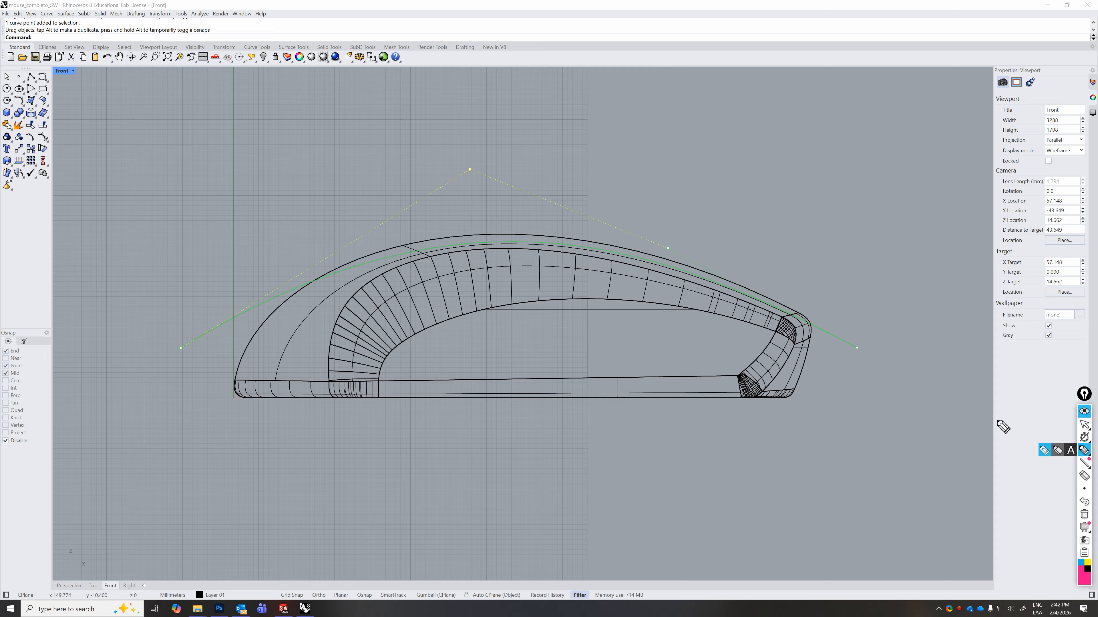
{"action": "mouse_move", "coordinate": [807, 323]}
{"action": "left_mouse_down"}
{"action": "mouse_move", "coordinate": [726, 286]}
{"action": "mouse_move", "coordinate": [574, 249]}
{"action": "mouse_move", "coordinate": [466, 244]}
{"action": "mouse_move", "coordinate": [337, 272]}
{"action": "mouse_move", "coordinate": [420, 246]}
{"action": "mouse_move", "coordinate": [511, 237]}
{"action": "mouse_move", "coordinate": [646, 256]}
{"action": "mouse_move", "coordinate": [798, 315]}
{"action": "mouse_move", "coordinate": [773, 309]}
{"action": "left_mouse_up"}
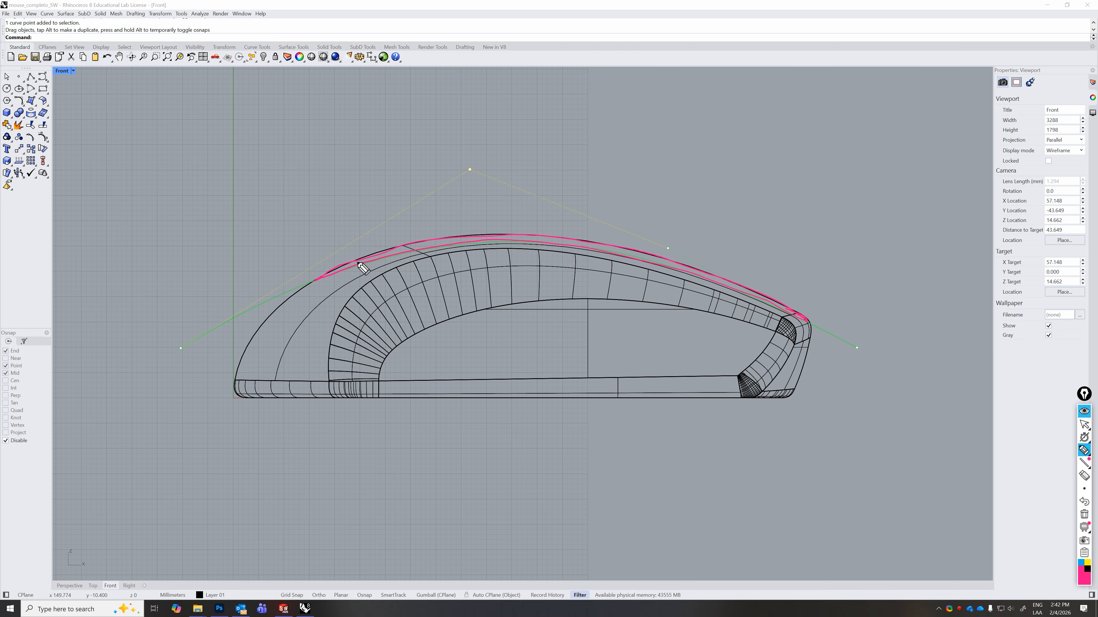
{"action": "mouse_move", "coordinate": [360, 265]}
{"action": "left_mouse_down"}
{"action": "mouse_move", "coordinate": [391, 255]}
{"action": "mouse_move", "coordinate": [333, 272]}
{"action": "mouse_move", "coordinate": [467, 243]}
{"action": "left_mouse_up"}
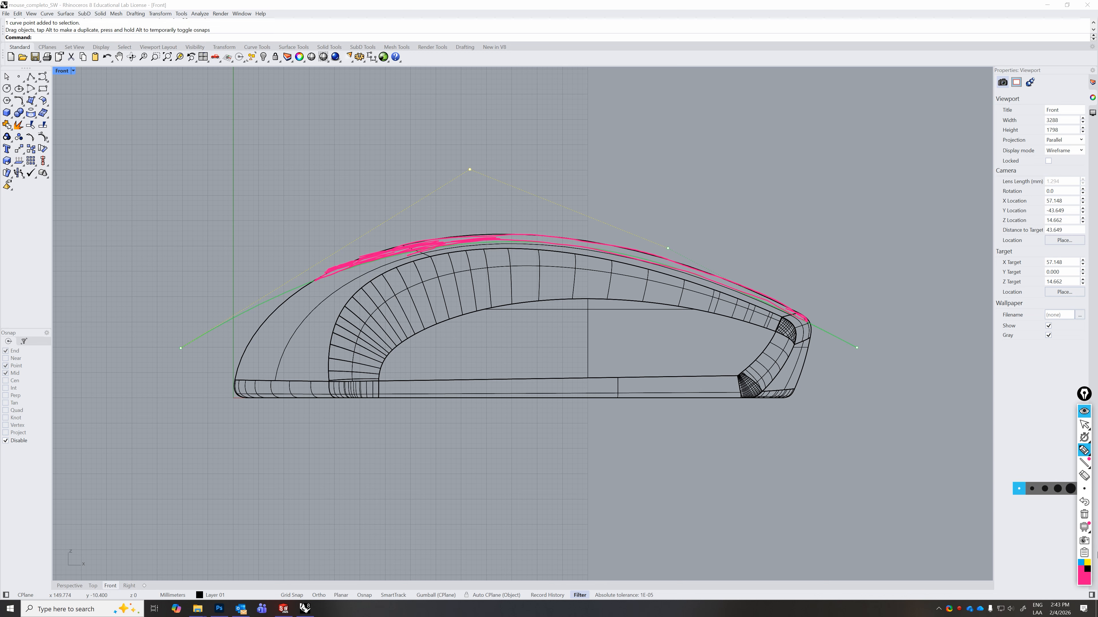
- Sketch in black the lines below the top piece's left tip, the inward arrows and the shifted board, then clear all annotations
{"action": "left_click", "coordinate": [1088, 570]}
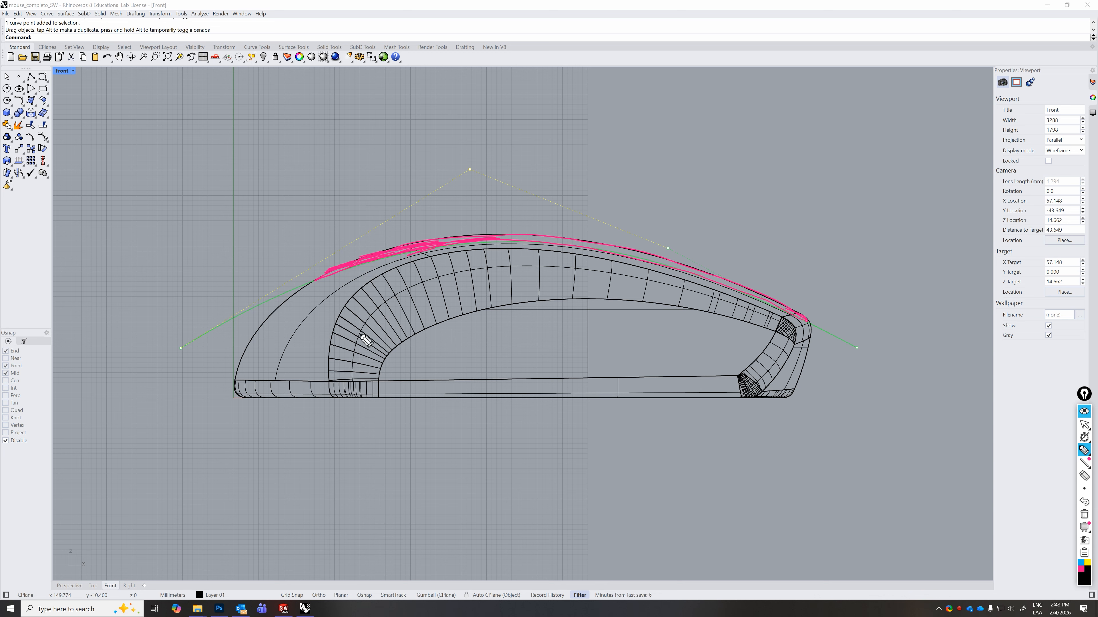
{"action": "left_click_drag", "start_coordinate": [328, 280], "coordinate": [326, 392]}
{"action": "left_click_drag", "start_coordinate": [341, 279], "coordinate": [336, 387]}
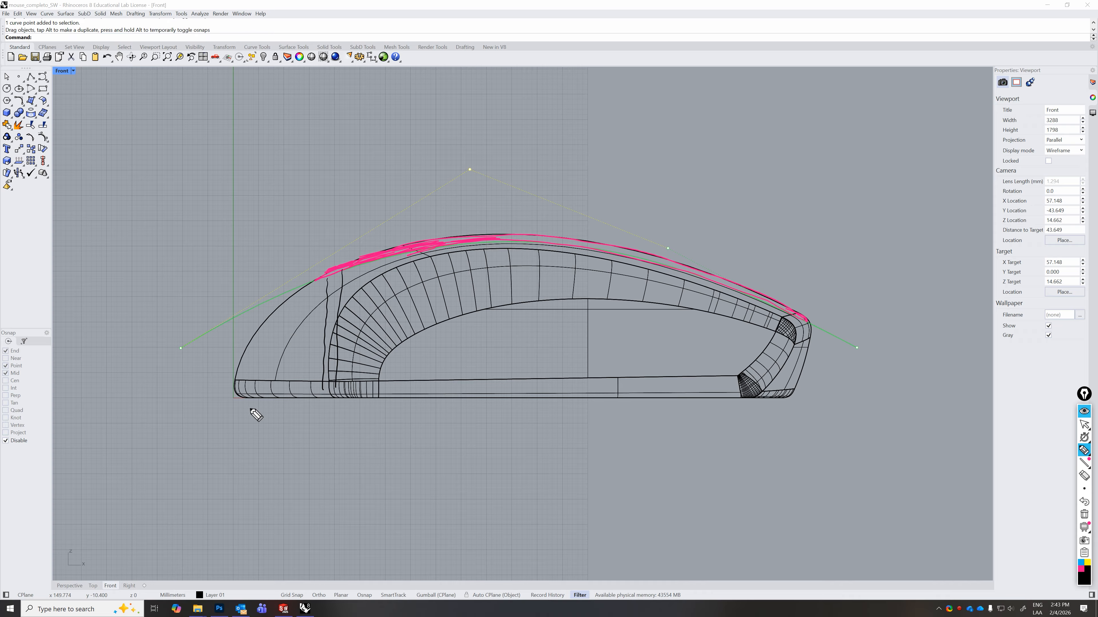
{"action": "mouse_move", "coordinate": [244, 411]}
{"action": "left_mouse_down"}
{"action": "mouse_move", "coordinate": [348, 409]}
{"action": "mouse_move", "coordinate": [354, 375]}
{"action": "mouse_move", "coordinate": [354, 415]}
{"action": "left_mouse_up"}
{"action": "mouse_move", "coordinate": [359, 375]}
{"action": "left_mouse_down"}
{"action": "mouse_move", "coordinate": [778, 372]}
{"action": "mouse_move", "coordinate": [777, 384]}
{"action": "mouse_move", "coordinate": [368, 374]}
{"action": "mouse_move", "coordinate": [752, 374]}
{"action": "left_mouse_up"}
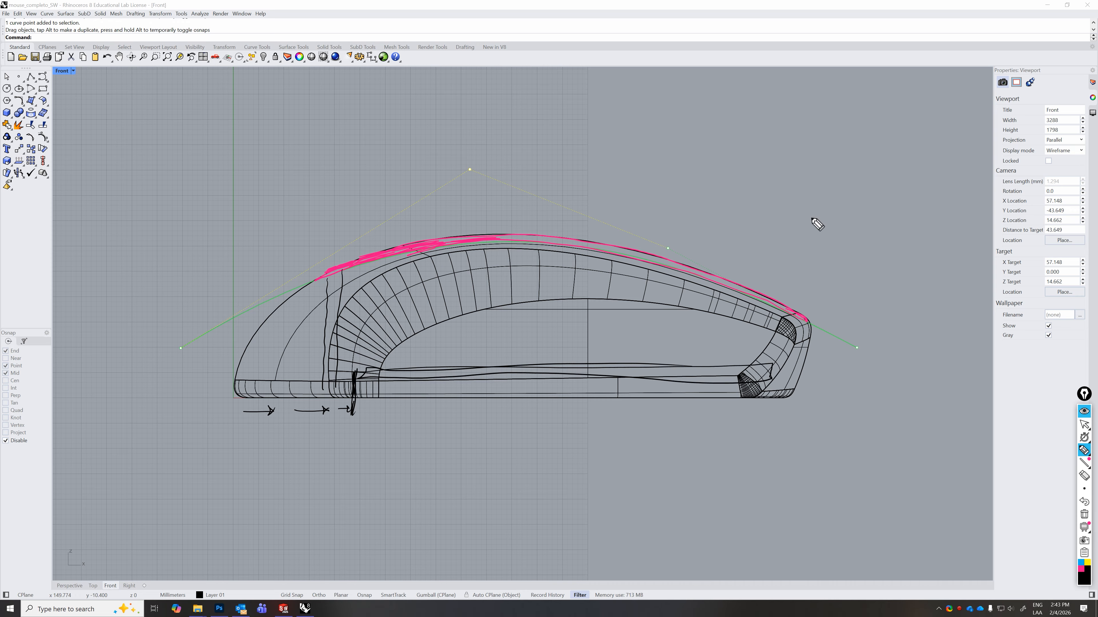
{"action": "left_click", "coordinate": [1084, 424]}
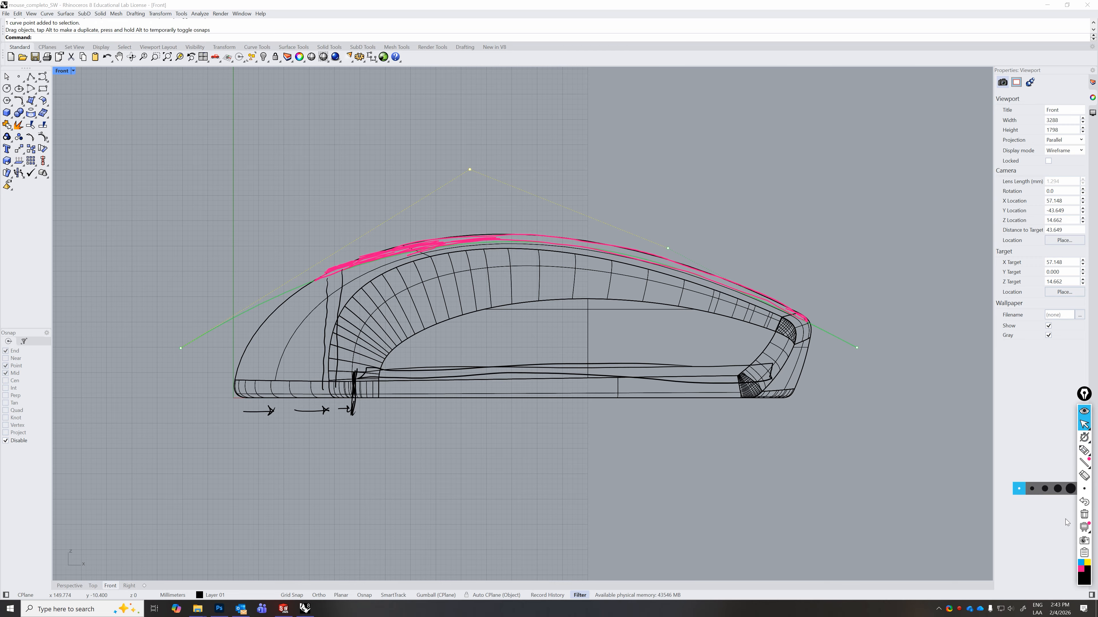
{"action": "left_click", "coordinate": [1085, 515]}
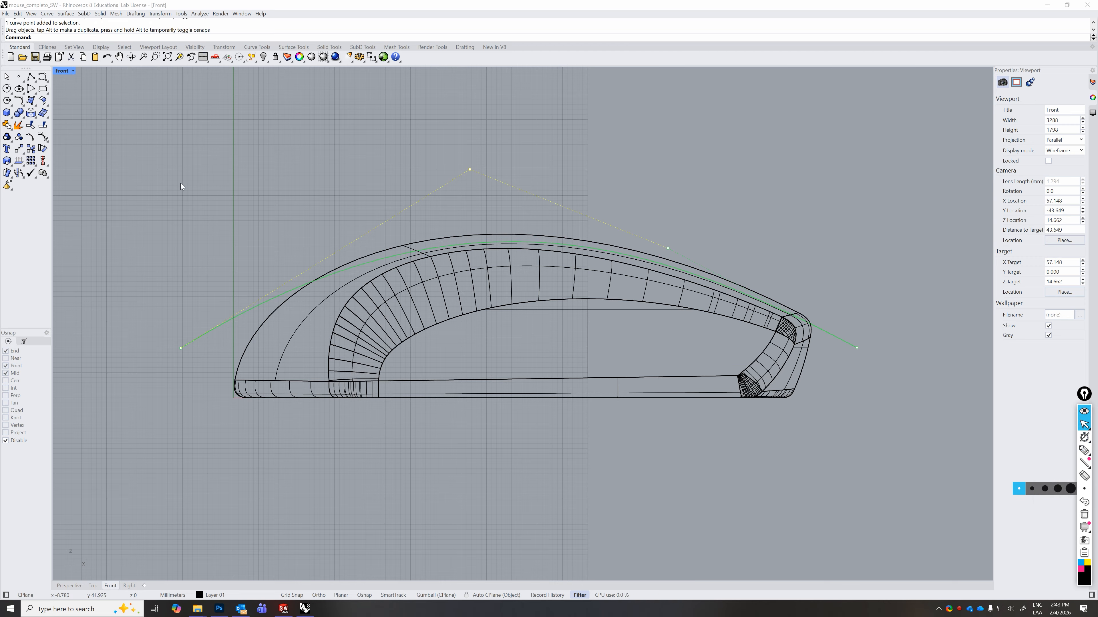
- Draw a symmetric three-point interpolated curve across the body in the Right view with grid snap on, peaking at (0, 27) and ending at (40, 21)
{"action": "left_click", "coordinate": [5, 76]}
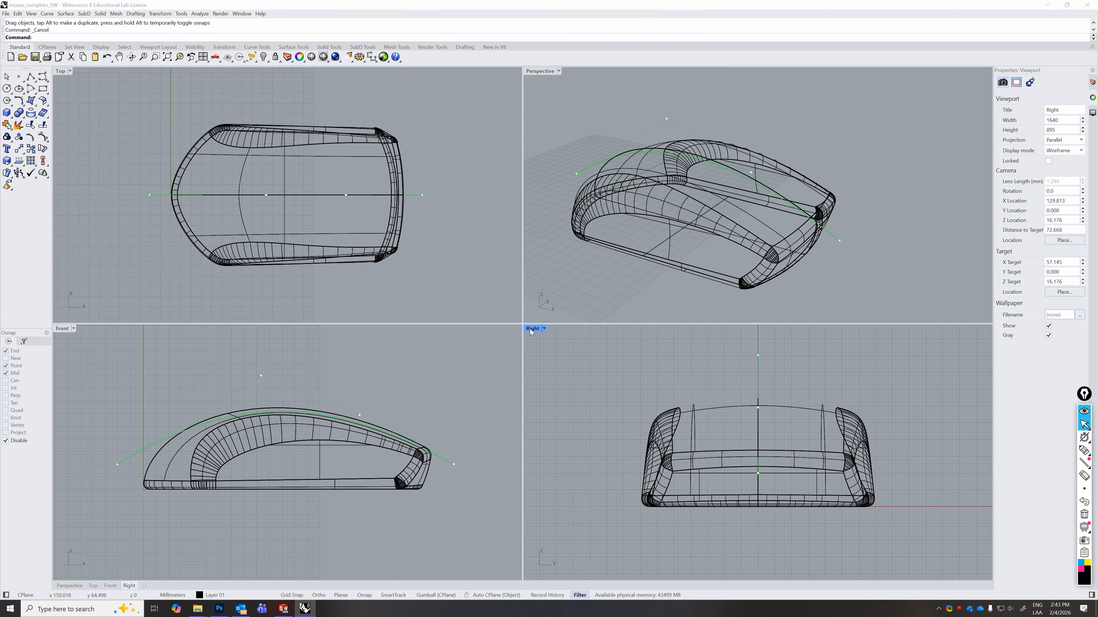
{"action": "double_click", "coordinate": [531, 332]}
{"action": "scroll", "coordinate": [466, 227], "scroll_direction": "down", "scroll_amount": 5}
{"action": "scroll", "coordinate": [452, 225], "scroll_direction": "up", "scroll_amount": 6}
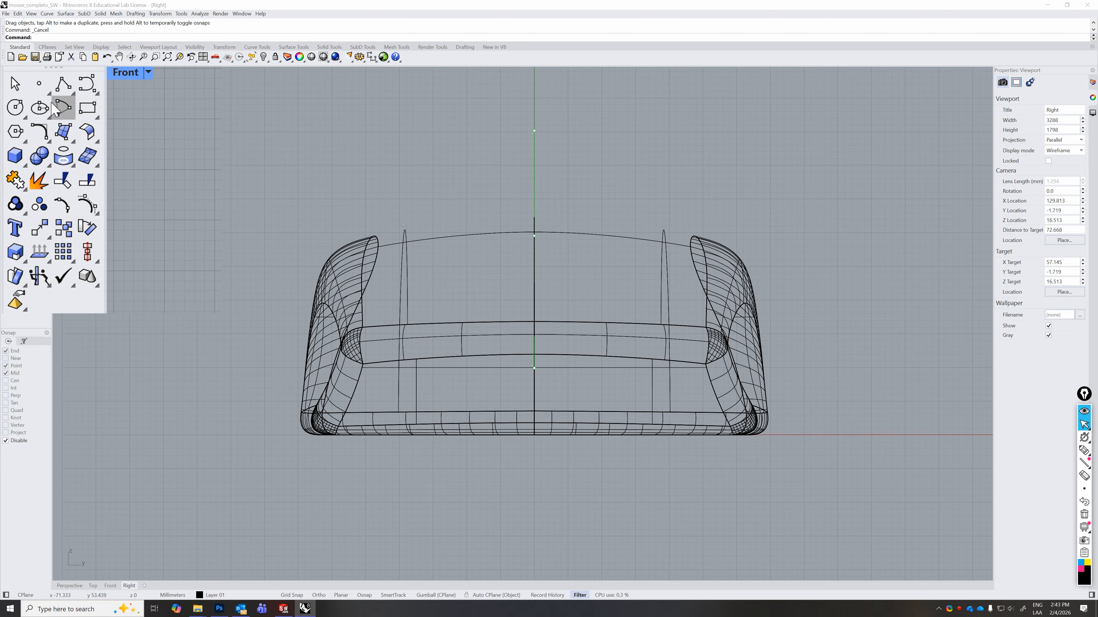
{"action": "left_click", "coordinate": [93, 90]}
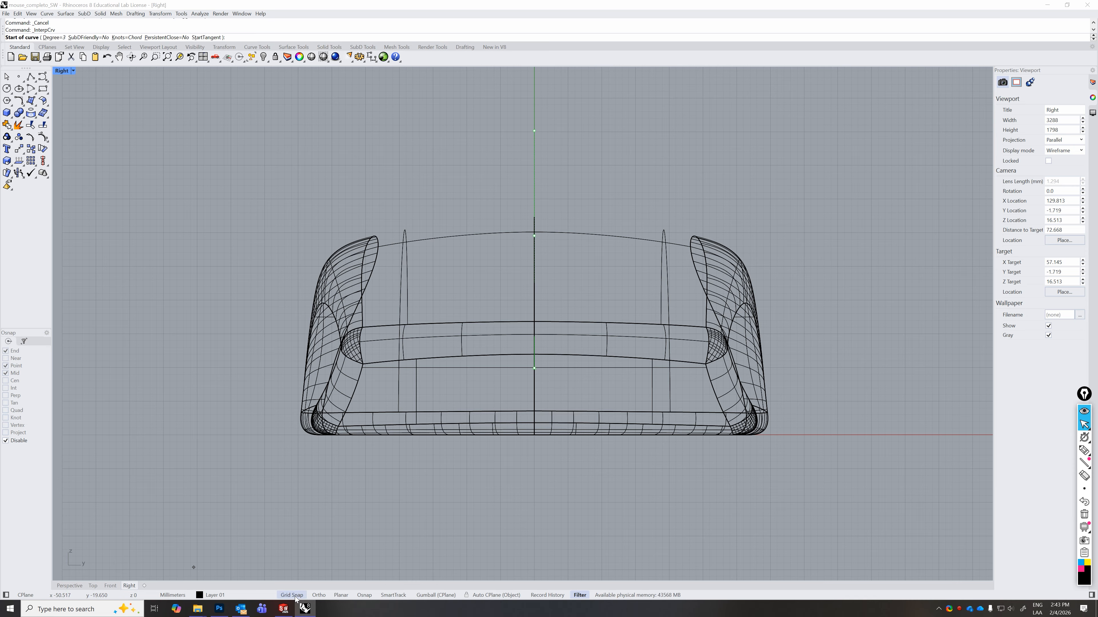
{"action": "left_click", "coordinate": [265, 300]}
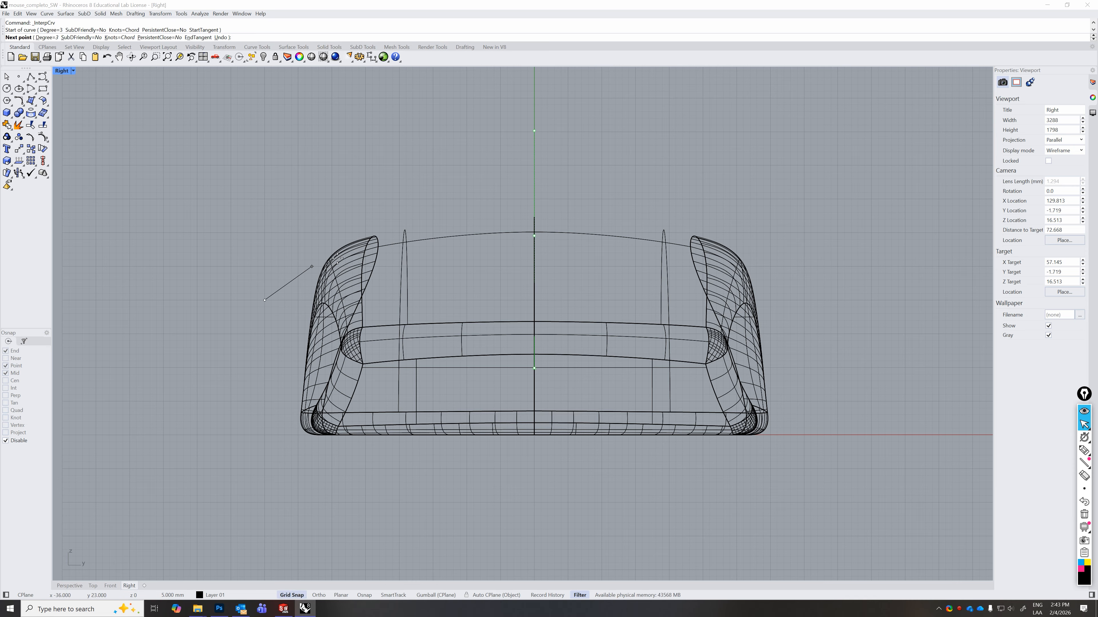
{"action": "left_click", "coordinate": [534, 253]}
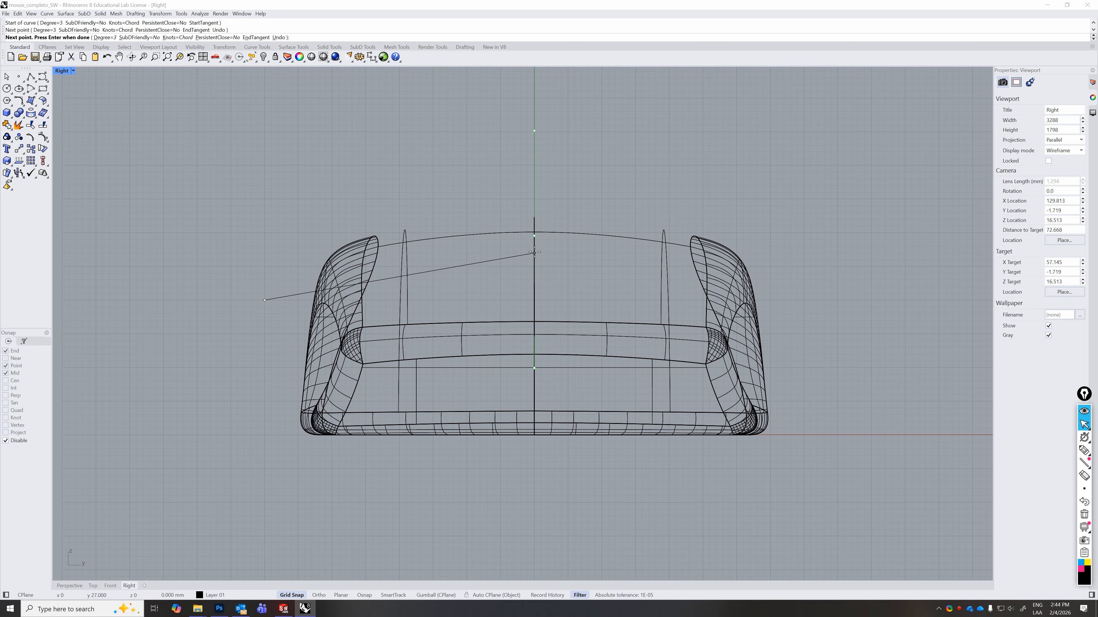
{"action": "left_click", "coordinate": [802, 299]}
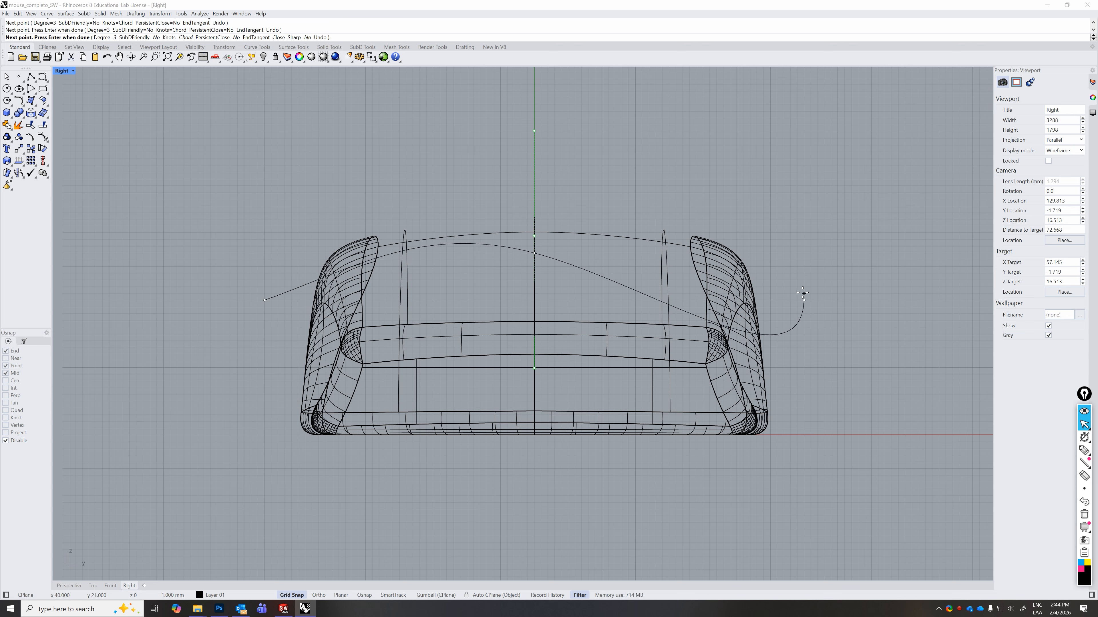
{"action": "right_click", "coordinate": [810, 301]}
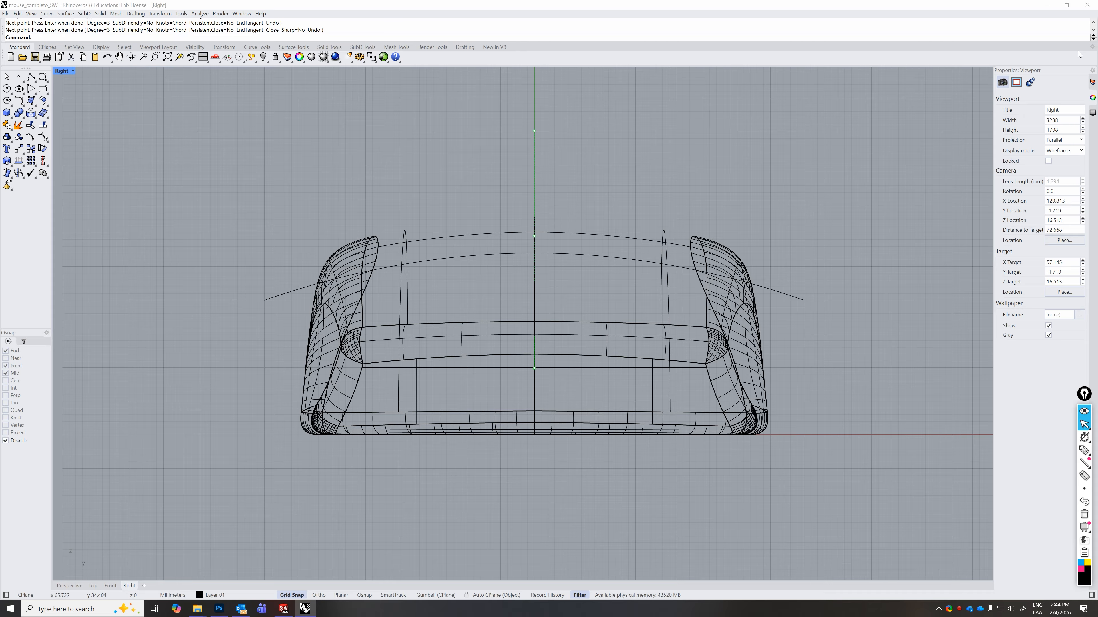
- Circle both ends of the new cross curve in black annotation and join them with a horizontal pink line
{"action": "left_click", "coordinate": [1084, 450]}
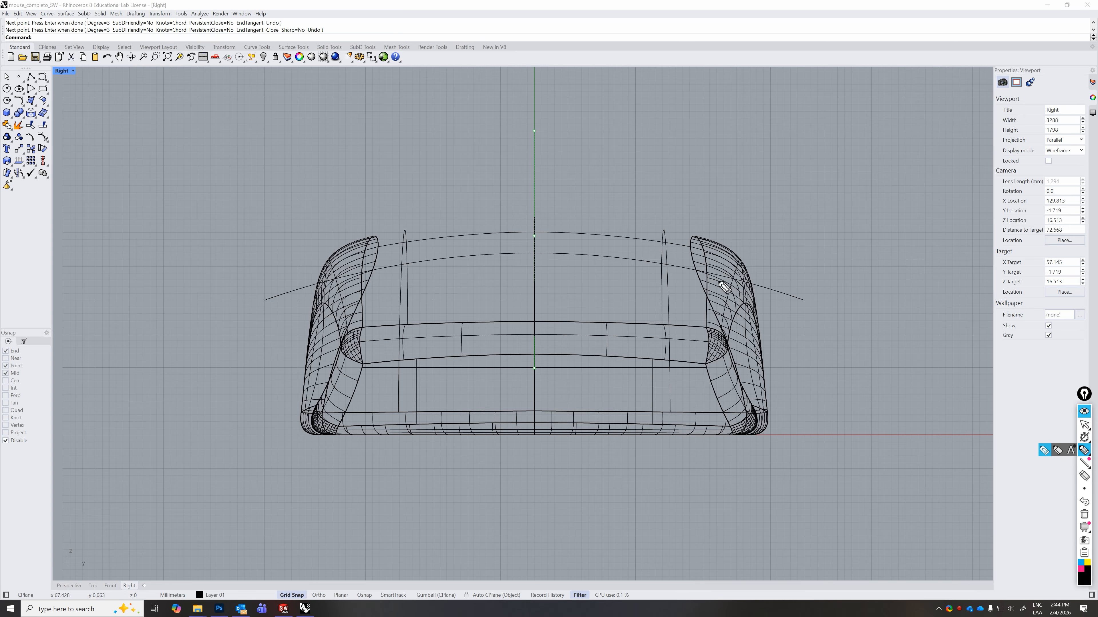
{"action": "left_click_drag", "start_coordinate": [800, 298], "coordinate": [812, 305]}
{"action": "mouse_move", "coordinate": [273, 287]}
{"action": "left_mouse_down"}
{"action": "mouse_move", "coordinate": [262, 309]}
{"action": "mouse_move", "coordinate": [264, 298]}
{"action": "left_mouse_up"}
{"action": "left_click", "coordinate": [1084, 463]}
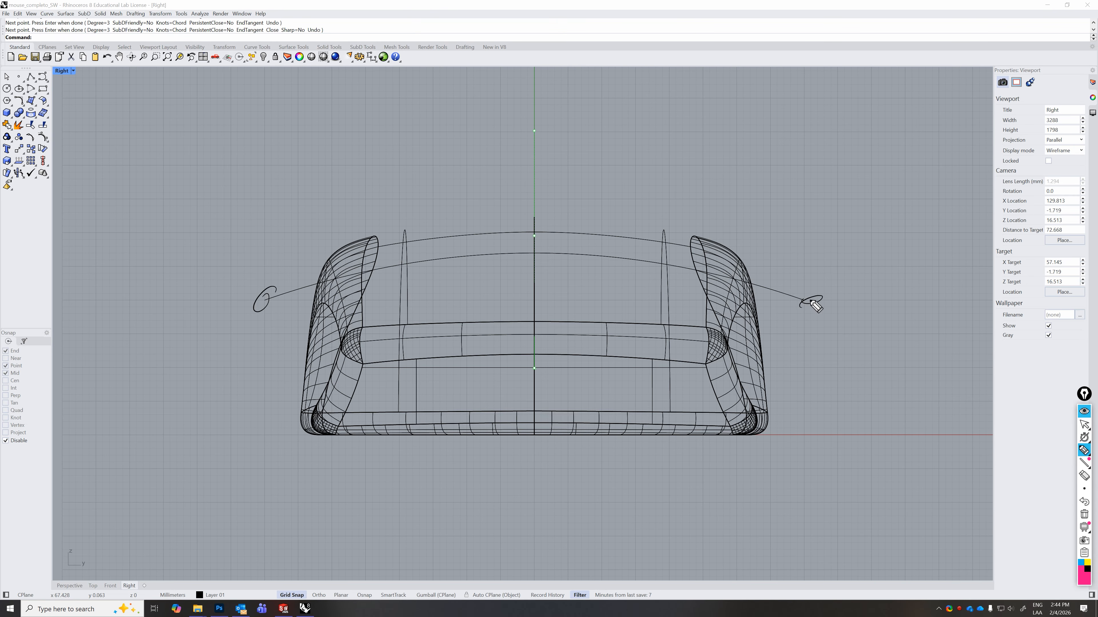
{"action": "mouse_move", "coordinate": [802, 302]}
{"action": "left_mouse_down"}
{"action": "mouse_move", "coordinate": [273, 305]}
{"action": "mouse_move", "coordinate": [340, 304]}
{"action": "left_mouse_up"}
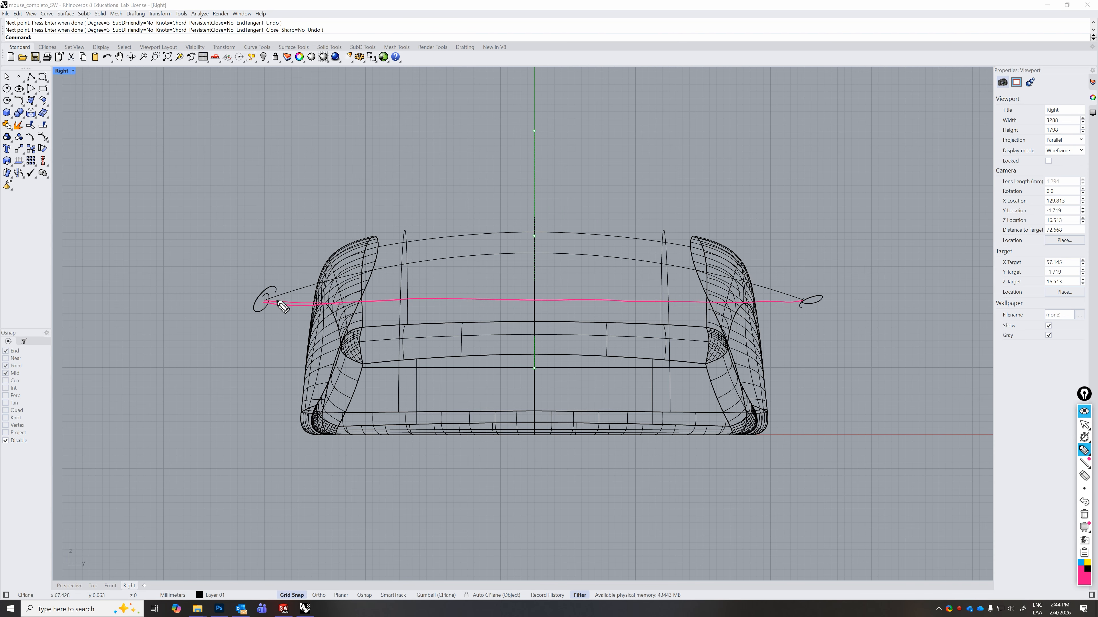
- Mark the gaps between the cross curve's ends and the body's sides with vertical pink lines and a double-headed arrow
{"action": "mouse_move", "coordinate": [265, 284]}
{"action": "left_mouse_down"}
{"action": "mouse_move", "coordinate": [263, 314]}
{"action": "mouse_move", "coordinate": [262, 286]}
{"action": "mouse_move", "coordinate": [319, 309]}
{"action": "mouse_move", "coordinate": [318, 286]}
{"action": "mouse_move", "coordinate": [316, 311]}
{"action": "left_mouse_up"}
{"action": "mouse_move", "coordinate": [267, 274]}
{"action": "left_mouse_down"}
{"action": "mouse_move", "coordinate": [266, 298]}
{"action": "mouse_move", "coordinate": [265, 264]}
{"action": "left_mouse_up"}
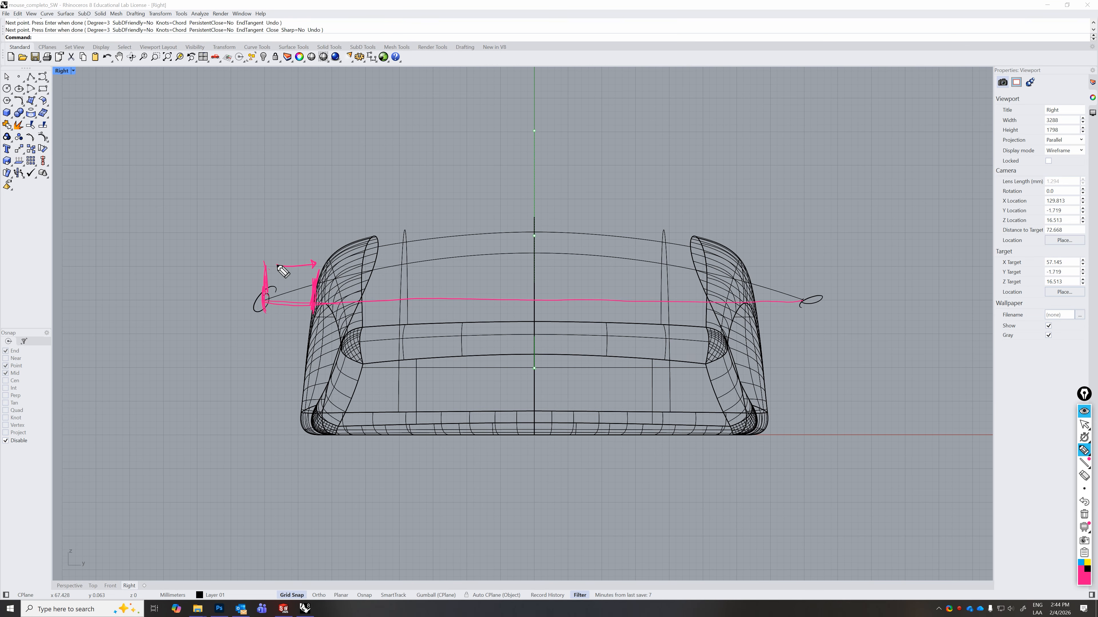
{"action": "left_click_drag", "start_coordinate": [282, 259], "coordinate": [291, 272]}
{"action": "left_click_drag", "start_coordinate": [745, 261], "coordinate": [756, 314]}
{"action": "mouse_move", "coordinate": [804, 247]}
{"action": "left_mouse_down"}
{"action": "mouse_move", "coordinate": [798, 322]}
{"action": "mouse_move", "coordinate": [802, 245]}
{"action": "left_mouse_up"}
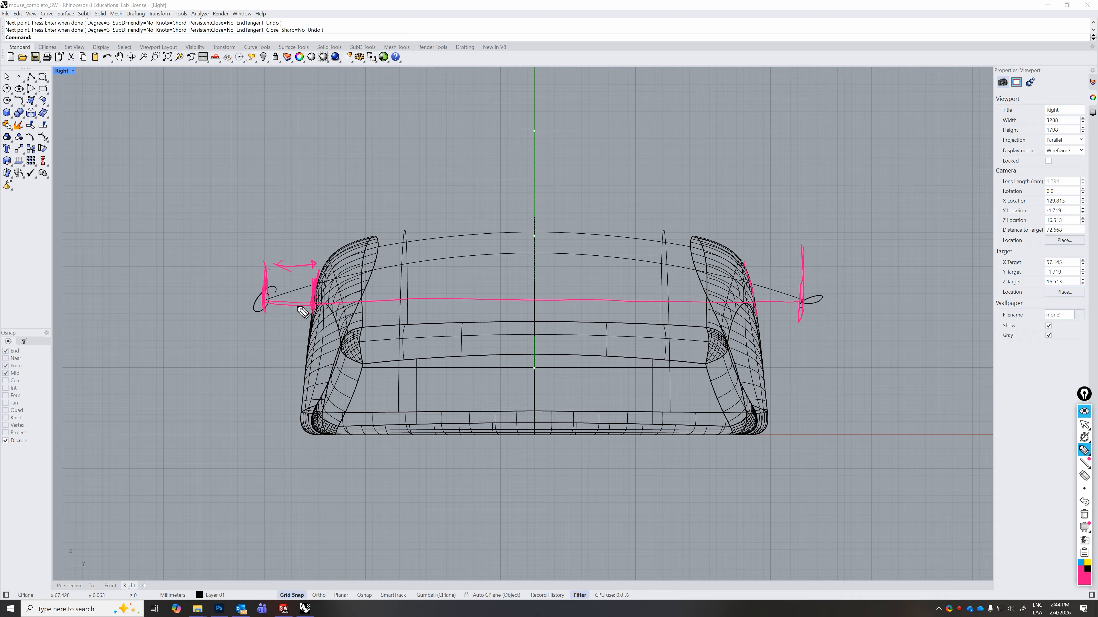
- Sketch shorter end positions for the cross curve on both sides, then clear all annotations and return to the normal cursor
{"action": "mouse_move", "coordinate": [299, 304]}
{"action": "left_mouse_down"}
{"action": "mouse_move", "coordinate": [292, 216]}
{"action": "mouse_move", "coordinate": [297, 287]}
{"action": "left_mouse_up"}
{"action": "left_click_drag", "start_coordinate": [265, 225], "coordinate": [264, 266]}
{"action": "mouse_move", "coordinate": [770, 270]}
{"action": "left_mouse_down"}
{"action": "mouse_move", "coordinate": [769, 221]}
{"action": "mouse_move", "coordinate": [806, 224]}
{"action": "mouse_move", "coordinate": [802, 281]}
{"action": "left_mouse_up"}
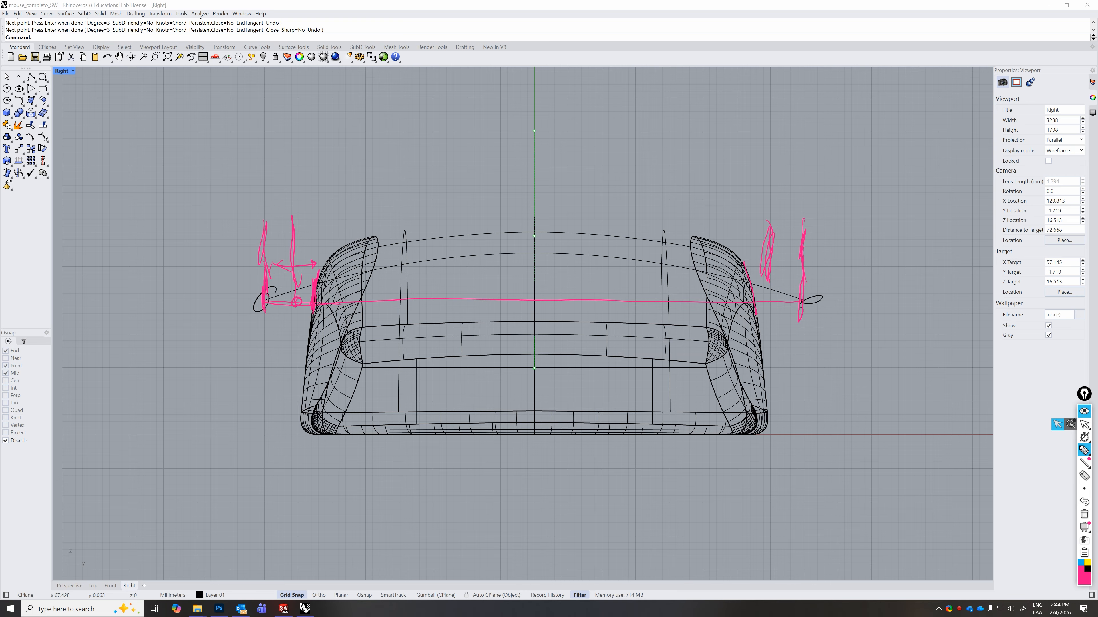
{"action": "left_click", "coordinate": [1086, 516]}
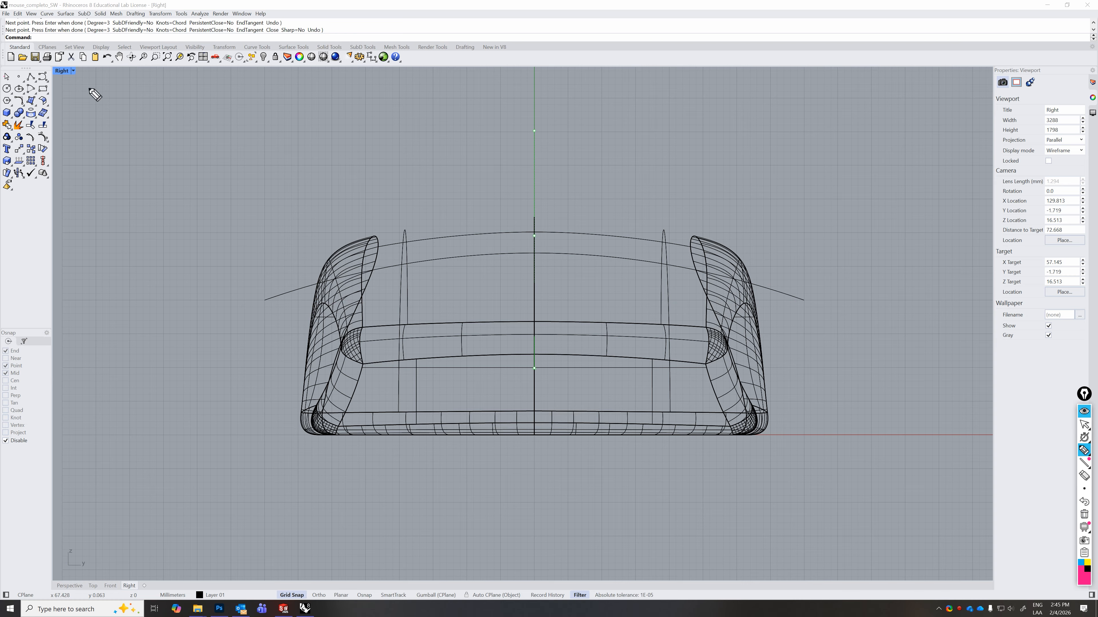
{"action": "left_click", "coordinate": [1084, 424]}
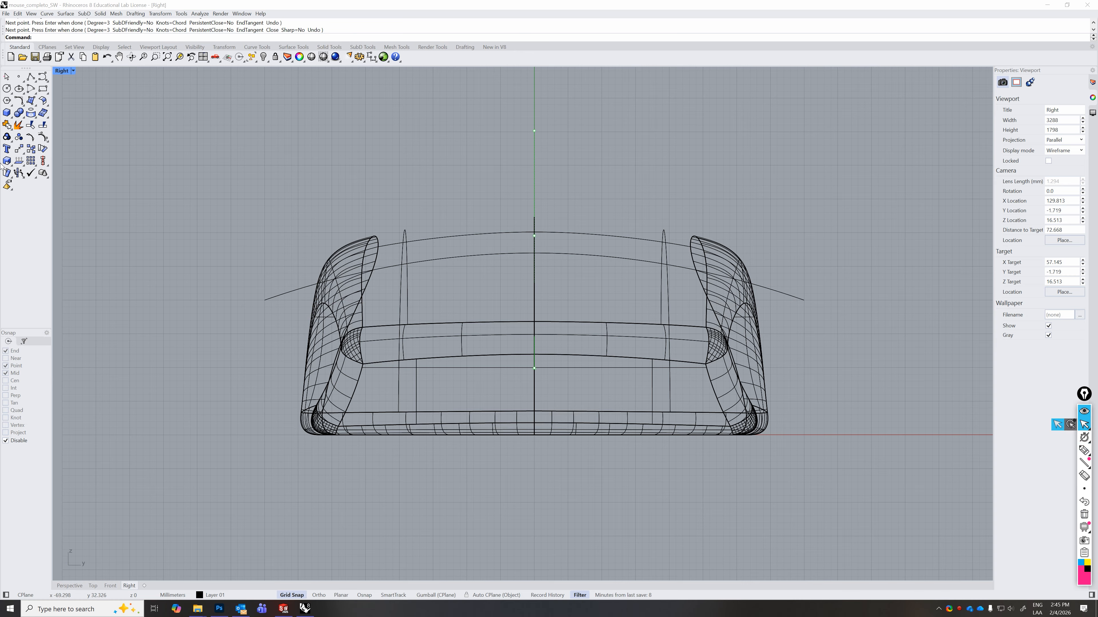
- Hide the green curve's control points, show those of the new cross curve, and select that curve in the maximized Perspective view
{"action": "key", "text": "Escape"}
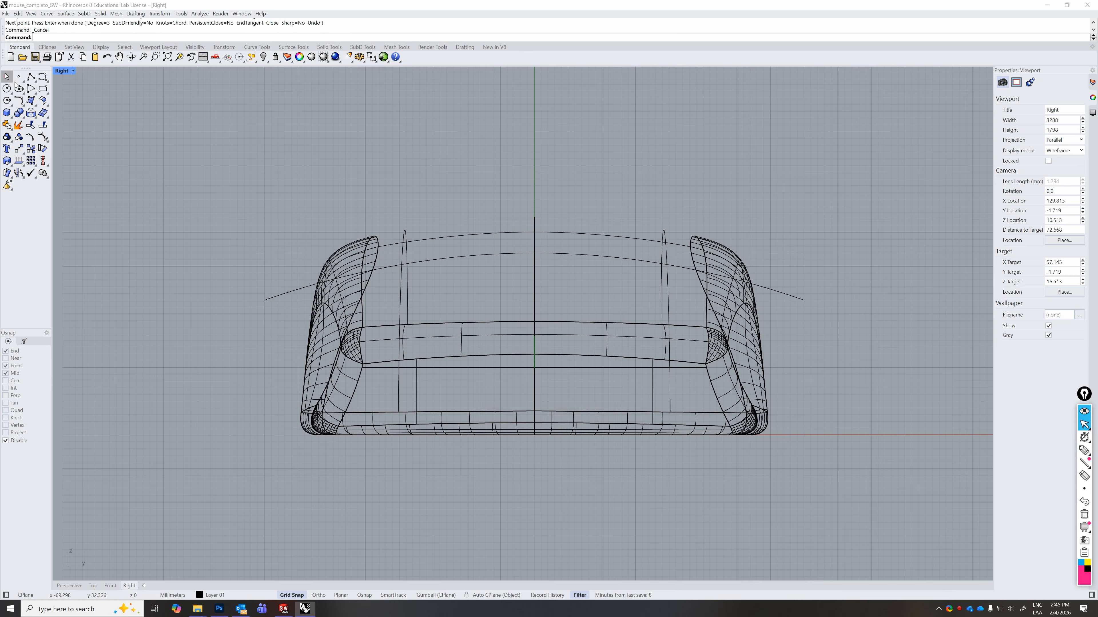
{"action": "left_click", "coordinate": [525, 254]}
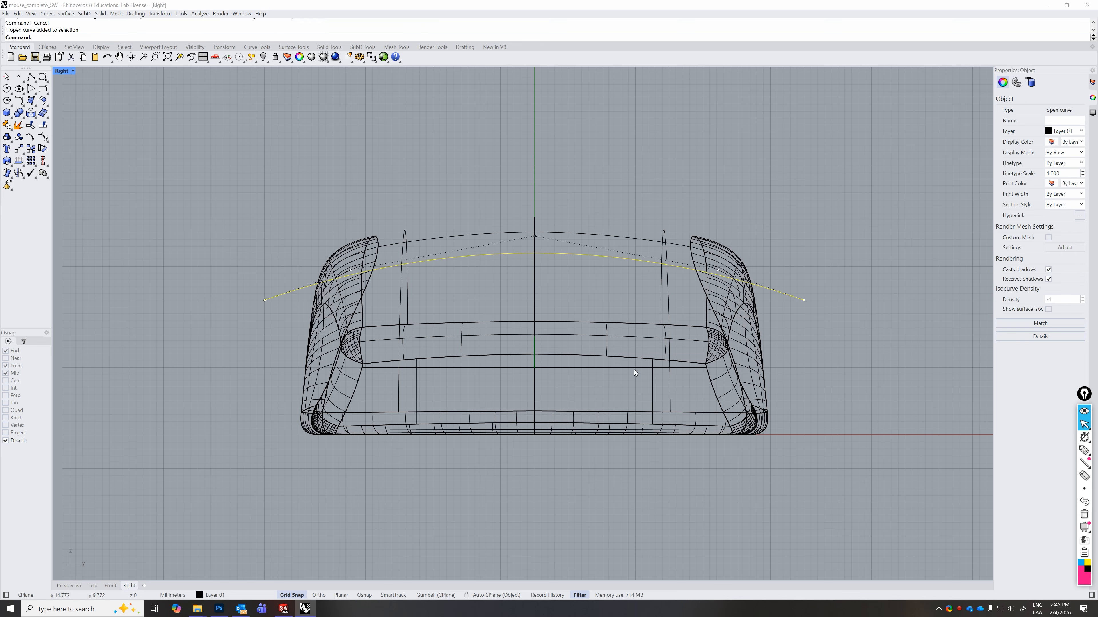
{"action": "double_click", "coordinate": [60, 71]}
{"action": "double_click", "coordinate": [540, 70]}
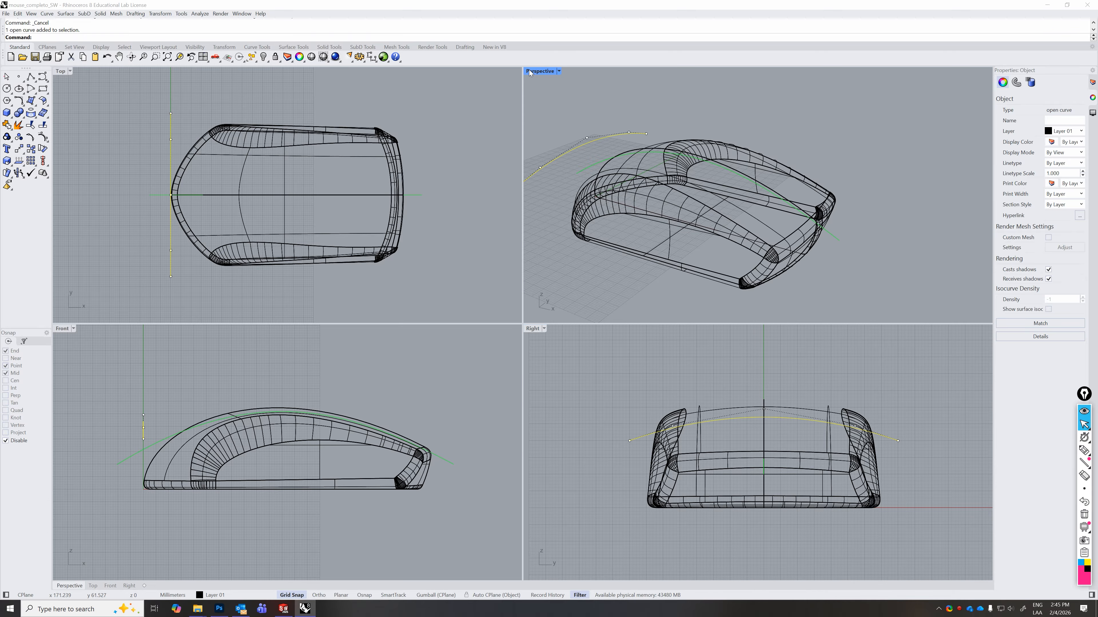
{"action": "key", "text": "Escape"}
{"action": "left_click", "coordinate": [266, 199]}
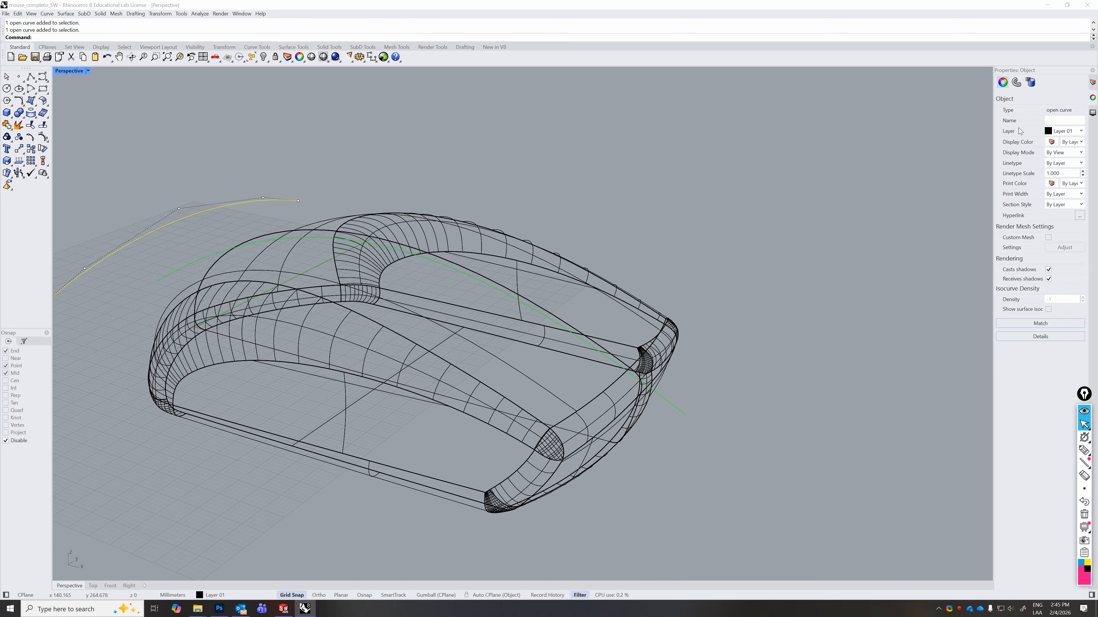
- Examine from several angles how the black cross curve lies relative to the green profile curve and the body
{"action": "scroll", "coordinate": [400, 246], "scroll_direction": "up", "scroll_amount": 4}
{"action": "scroll", "coordinate": [414, 270], "scroll_direction": "down", "scroll_amount": 6}
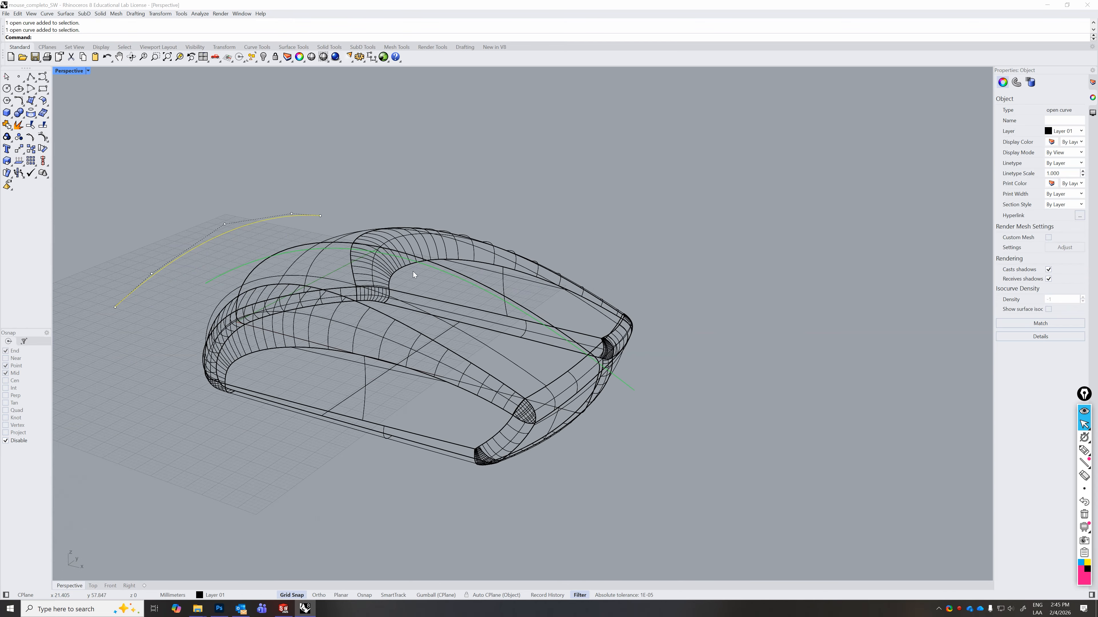
{"action": "scroll", "coordinate": [411, 284], "scroll_direction": "down", "scroll_amount": 1}
{"action": "right_click_drag", "start_coordinate": [414, 288], "coordinate": [592, 263], "text": "shift"}
{"action": "middle_click", "coordinate": [401, 312]}
{"action": "right_click_drag", "start_coordinate": [331, 299], "coordinate": [272, 321]}
{"action": "left_click", "coordinate": [351, 304]}
{"action": "left_click", "coordinate": [349, 273]}
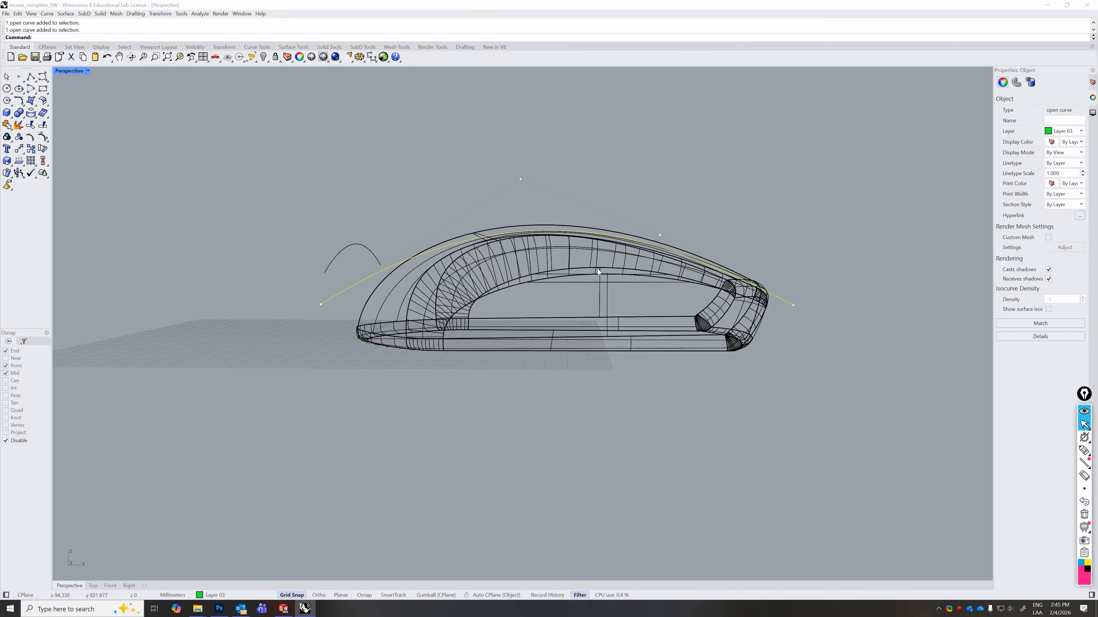
{"action": "right_click_drag", "start_coordinate": [598, 270], "coordinate": [557, 305]}
{"action": "left_click", "coordinate": [391, 194]}
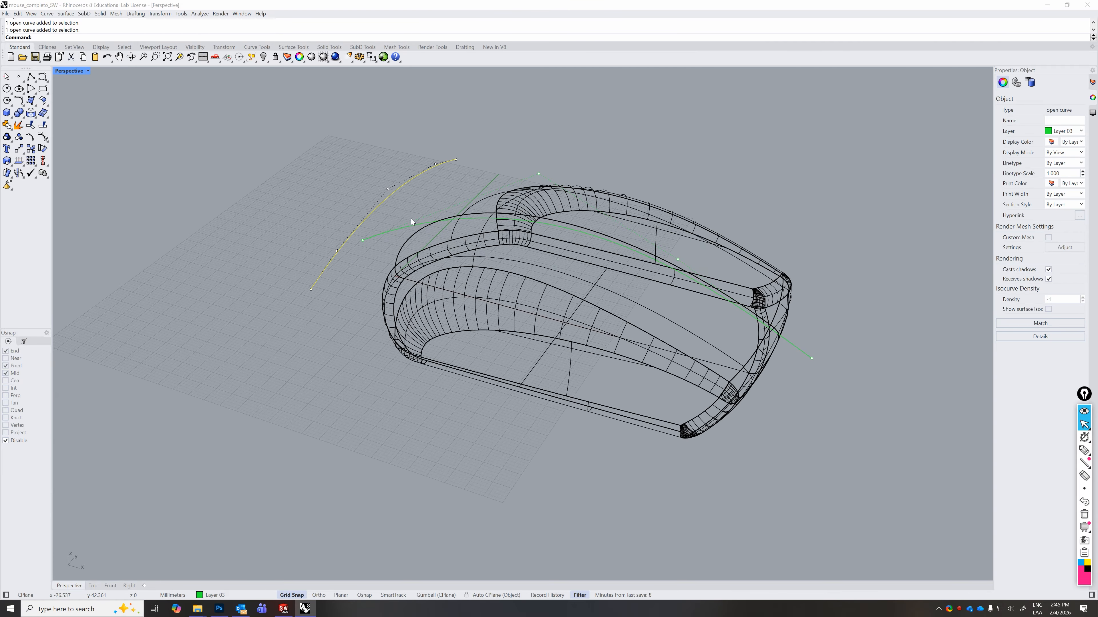
{"action": "right_click_drag", "start_coordinate": [362, 216], "coordinate": [272, 301]}
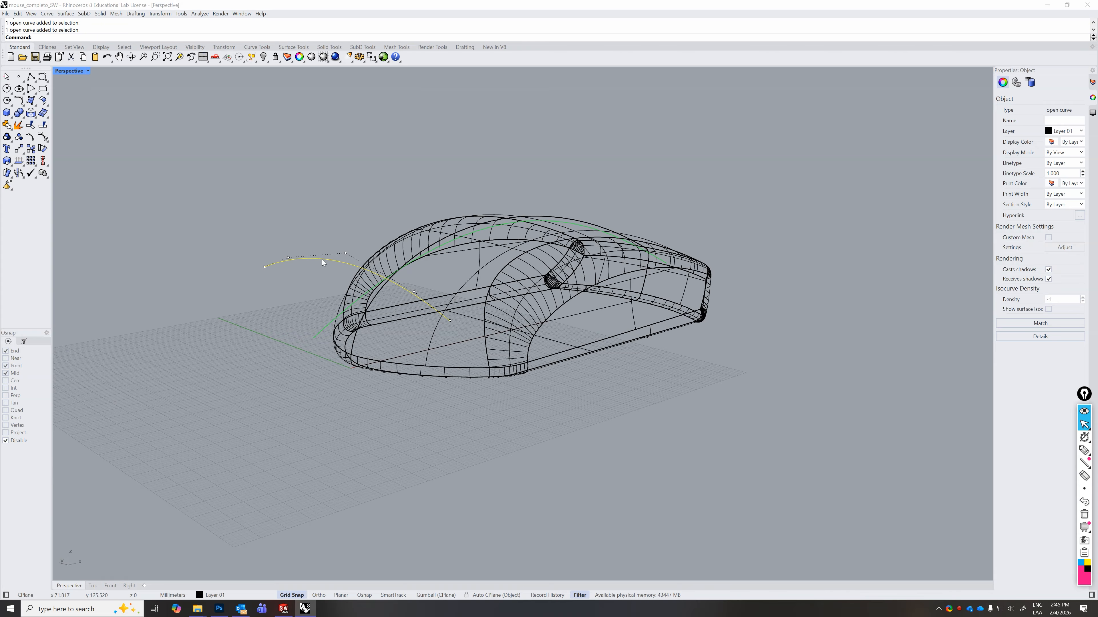
{"action": "left_click", "coordinate": [313, 338]}
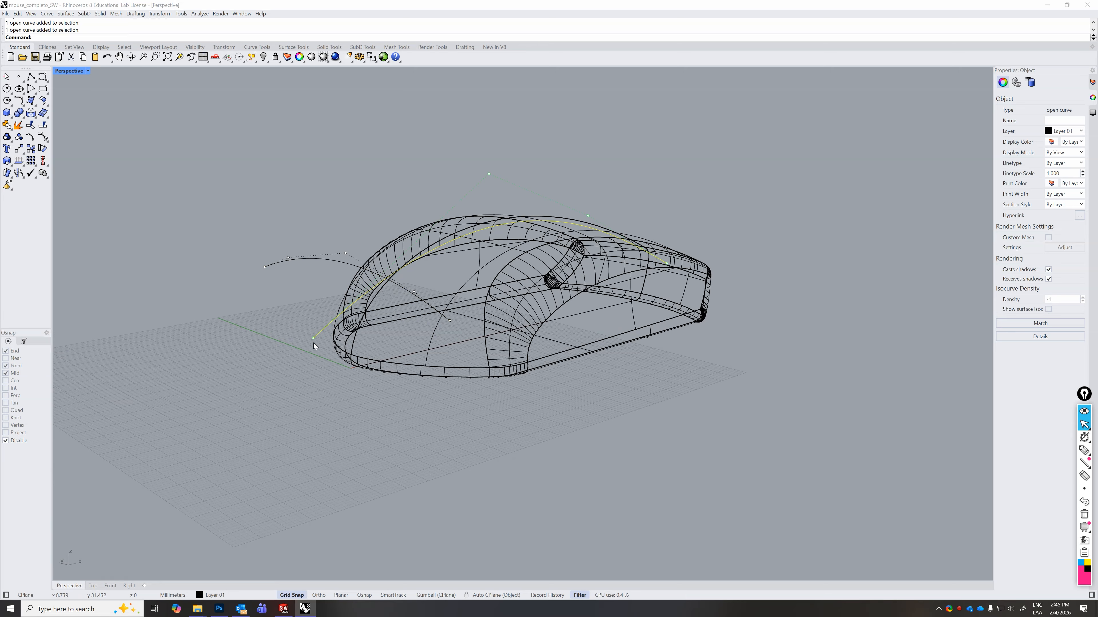
- Start moving the black cross curve, with grid snap off and object snaps limited to End and Mid
{"action": "left_click", "coordinate": [330, 260]}
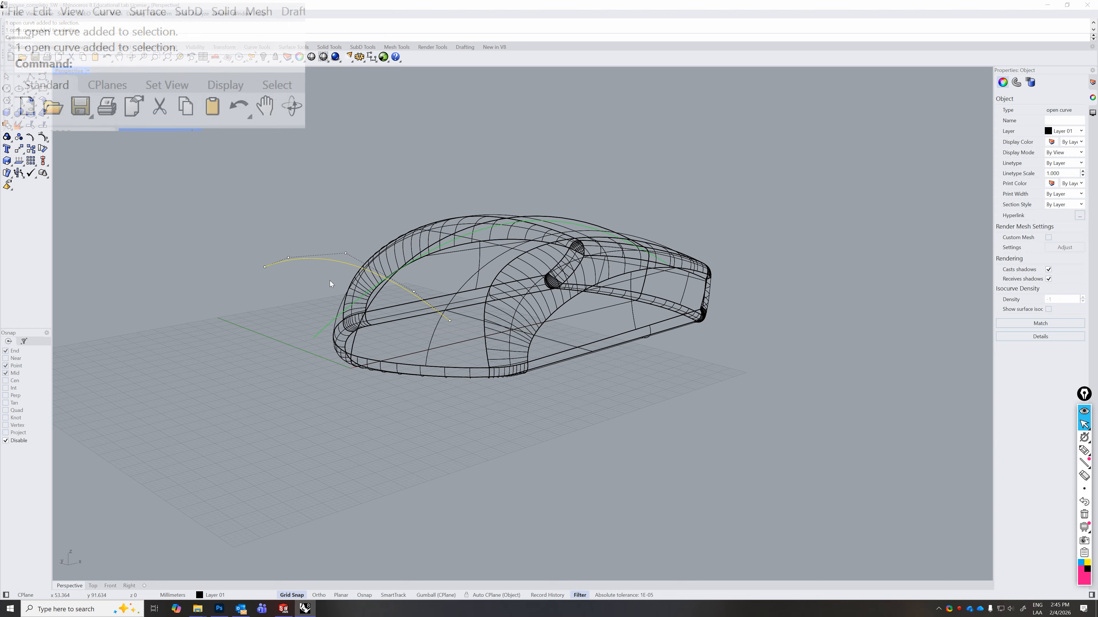
{"action": "type", "text": "Mo"}
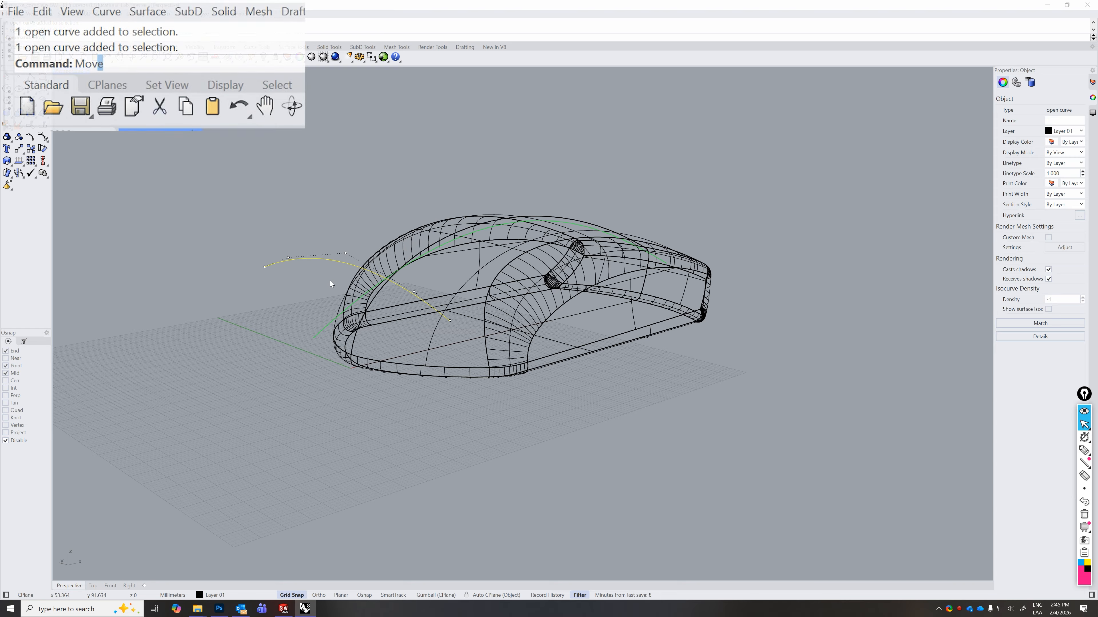
{"action": "type", "text": "ve"}
{"action": "key", "text": "Return"}
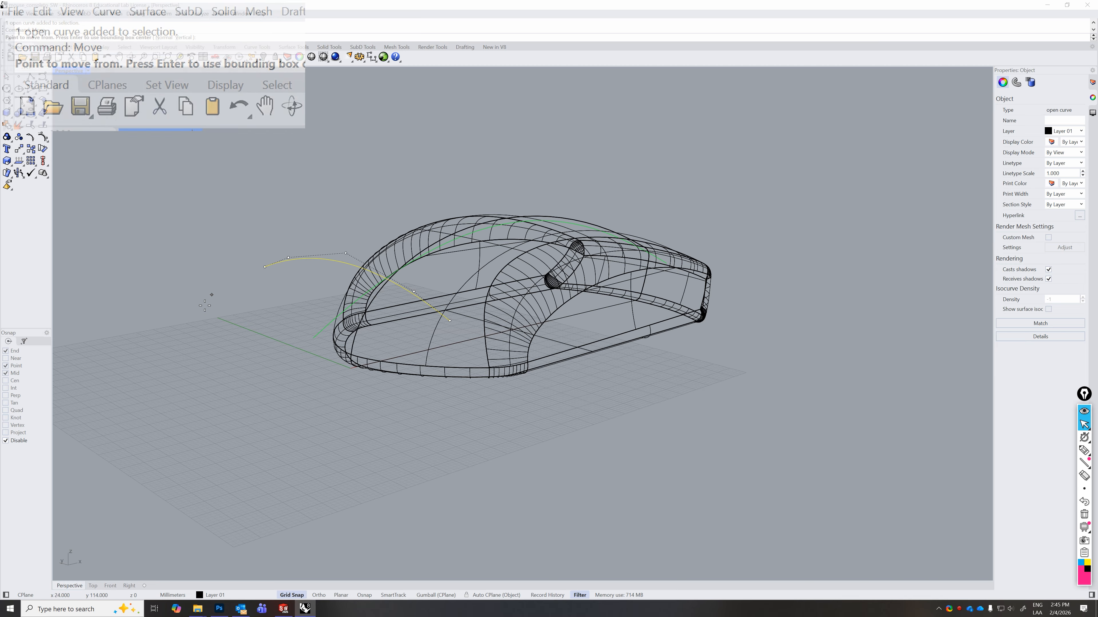
{"action": "left_click", "coordinate": [292, 595]}
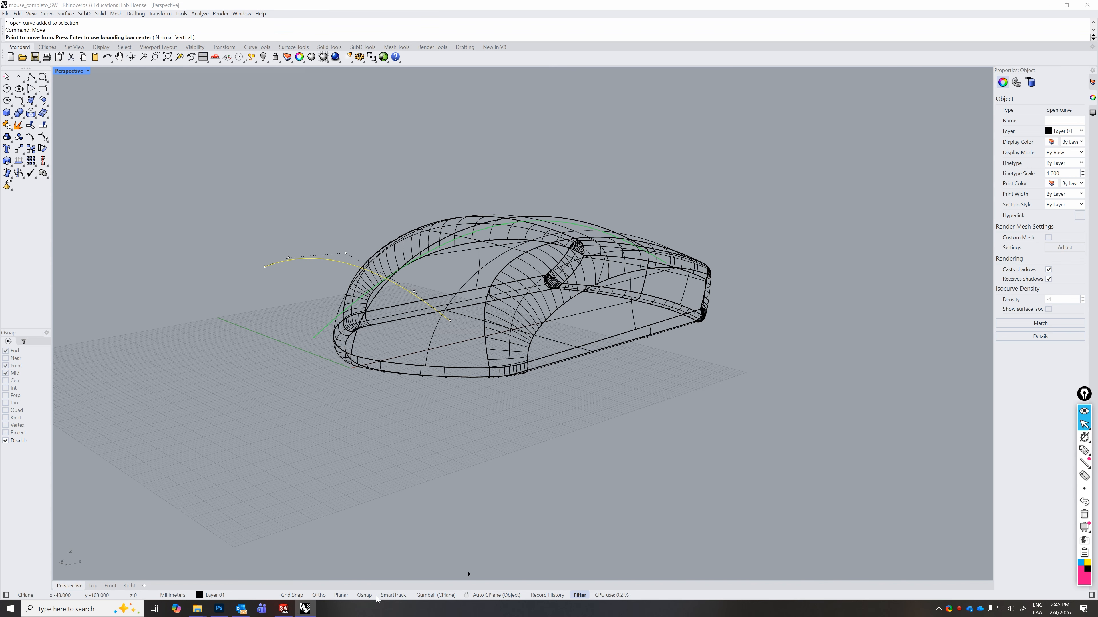
{"action": "left_click", "coordinate": [364, 595]}
{"action": "left_click", "coordinate": [6, 352]}
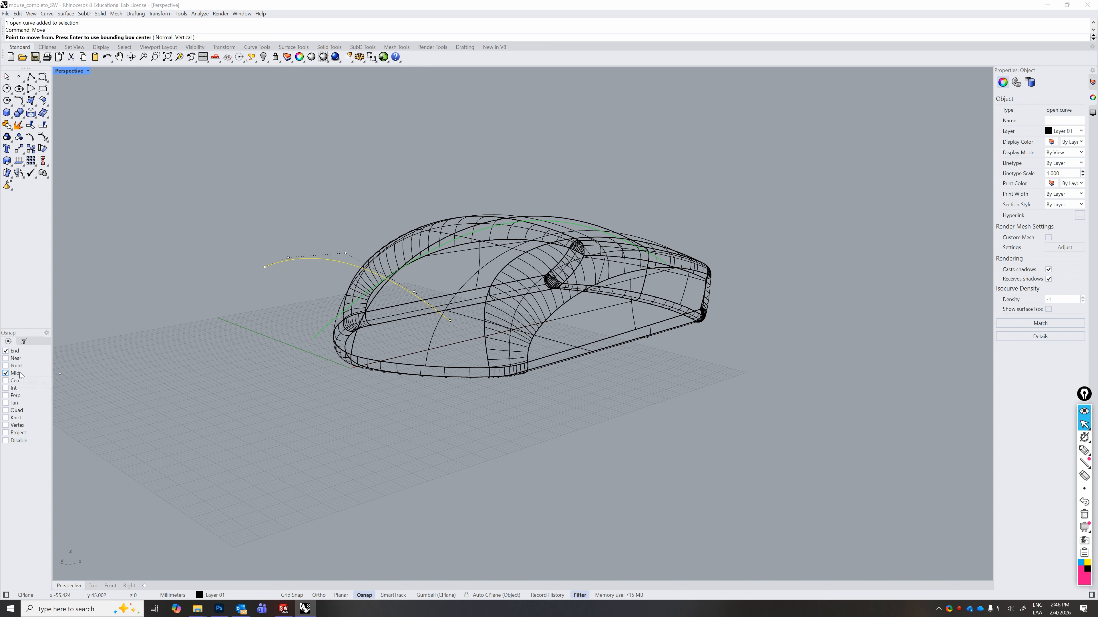
- Move the cross curve from its midpoint to the green profile curve's endpoint beyond the body's rounded end, and deselect it
{"action": "left_click", "coordinate": [347, 263]}
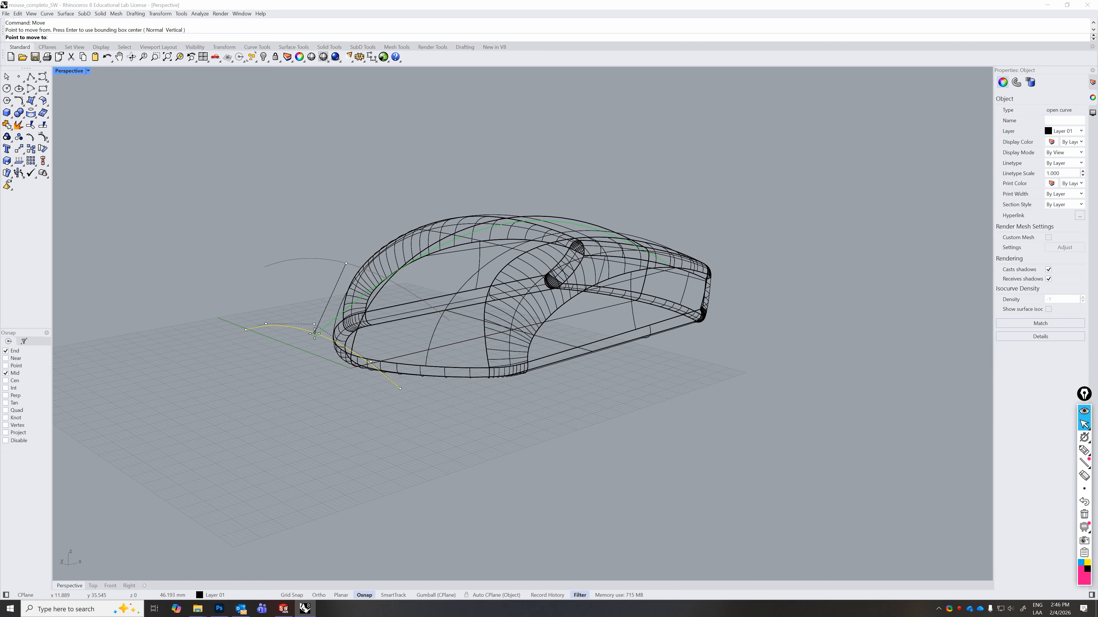
{"action": "scroll", "coordinate": [315, 335], "scroll_direction": "down", "scroll_amount": 3}
{"action": "scroll", "coordinate": [323, 350], "scroll_direction": "up", "scroll_amount": 6}
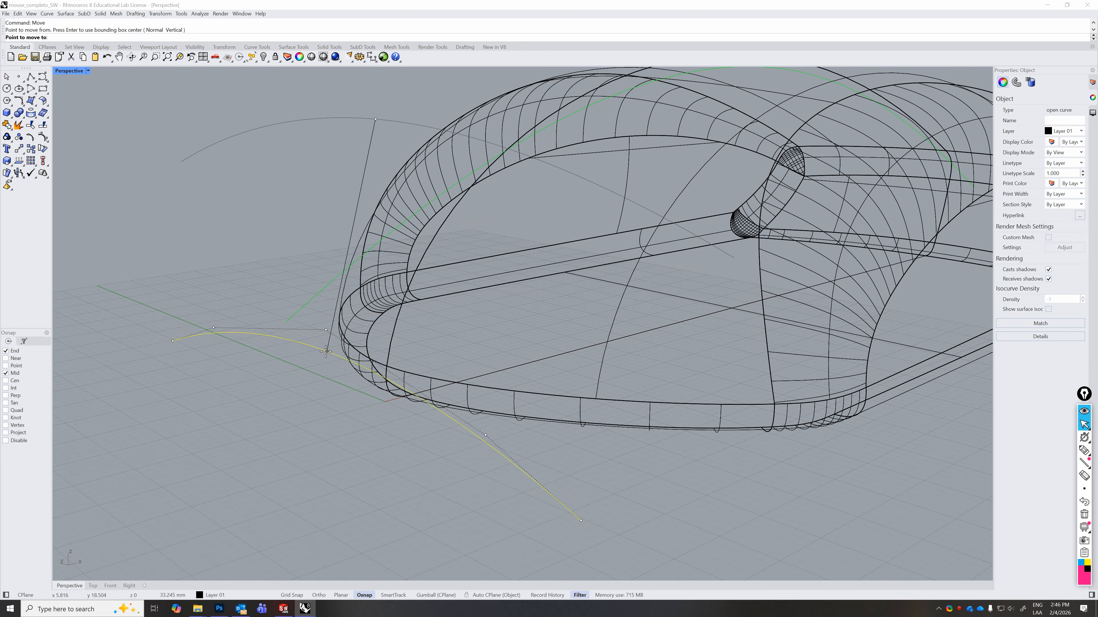
{"action": "left_click", "coordinate": [286, 323]}
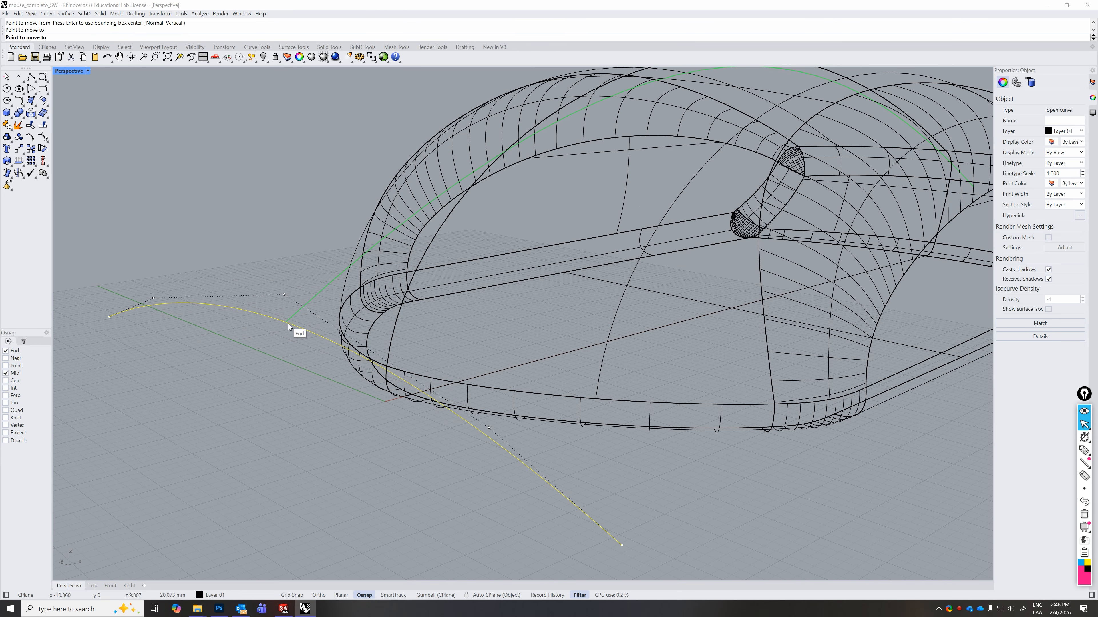
{"action": "scroll", "coordinate": [294, 301], "scroll_direction": "up", "scroll_amount": 5}
{"action": "scroll", "coordinate": [437, 331], "scroll_direction": "down", "scroll_amount": 5}
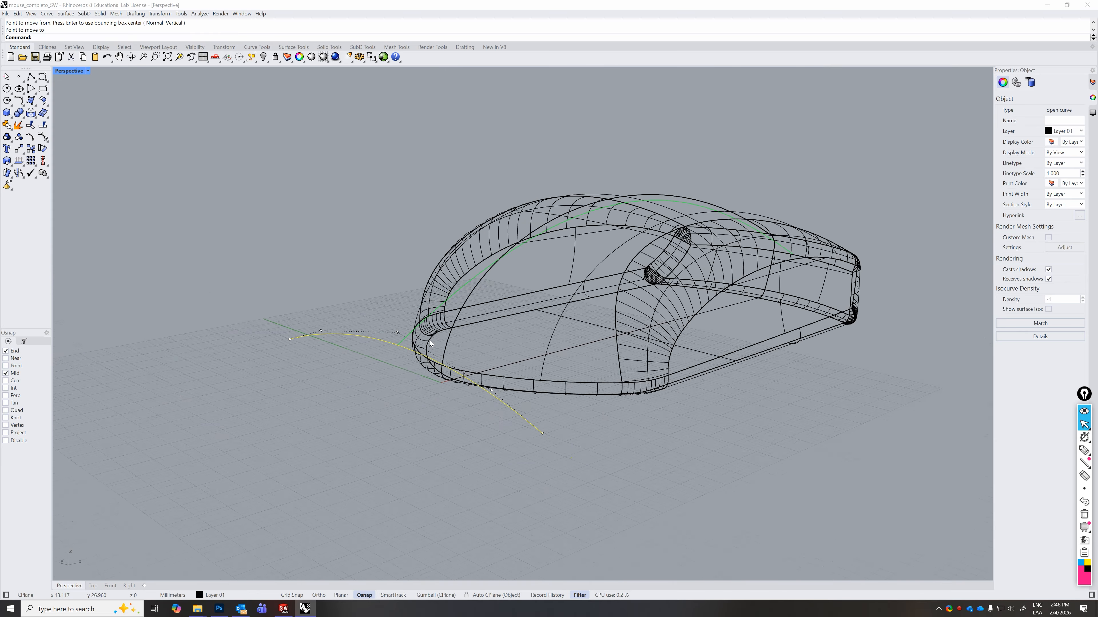
{"action": "right_click_drag", "start_coordinate": [369, 295], "coordinate": [334, 284]}
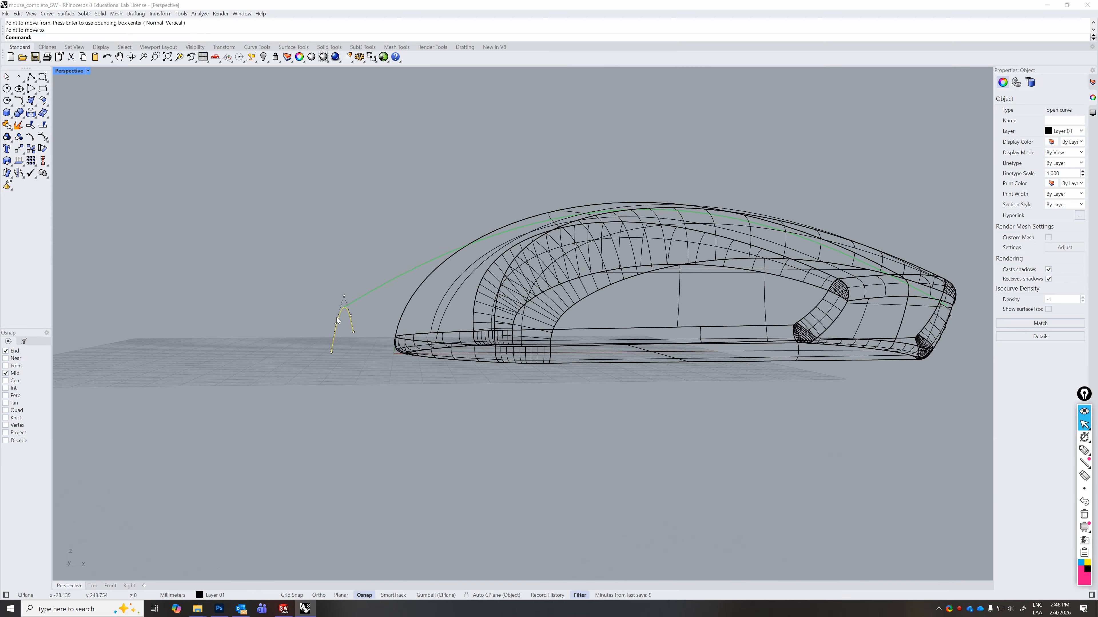
{"action": "right_click_drag", "start_coordinate": [410, 269], "coordinate": [376, 268]}
{"action": "left_click", "coordinate": [313, 286]}
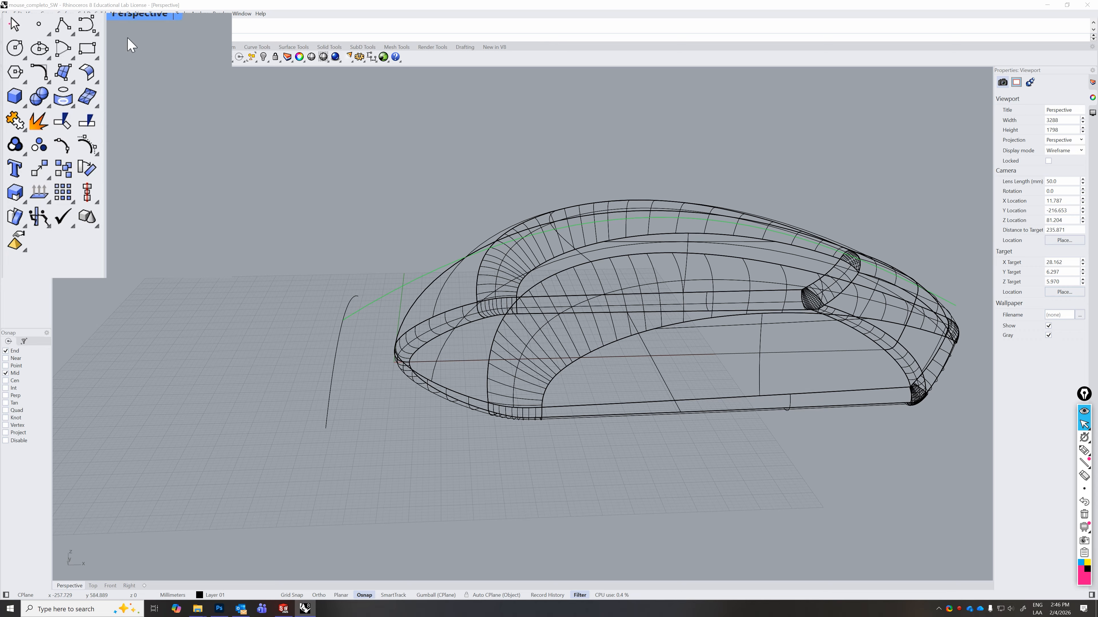
- Start a one-rail sweep, underline the rail prompt in pink and choose the green profile curve as the rail
{"action": "left_click", "coordinate": [69, 76]}
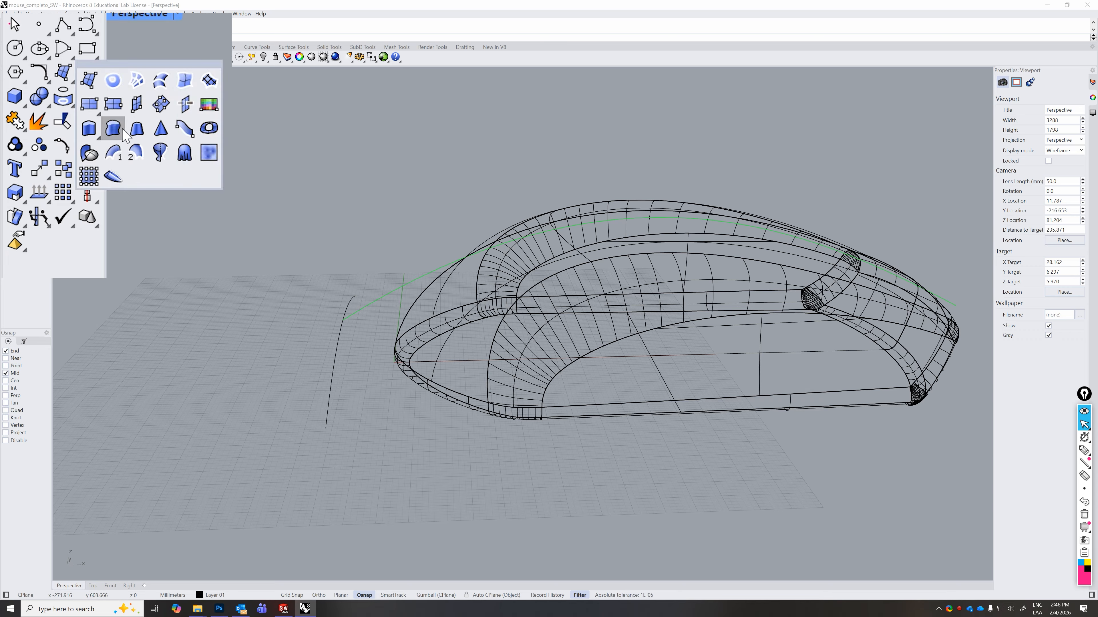
{"action": "left_click", "coordinate": [116, 161]}
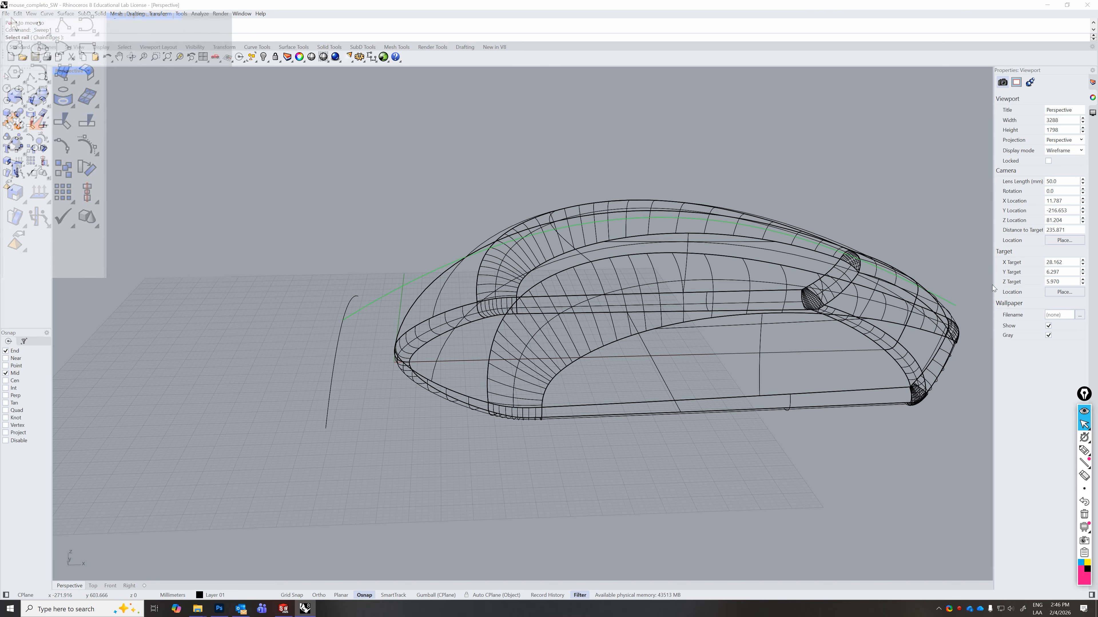
{"action": "left_click", "coordinate": [1084, 450]}
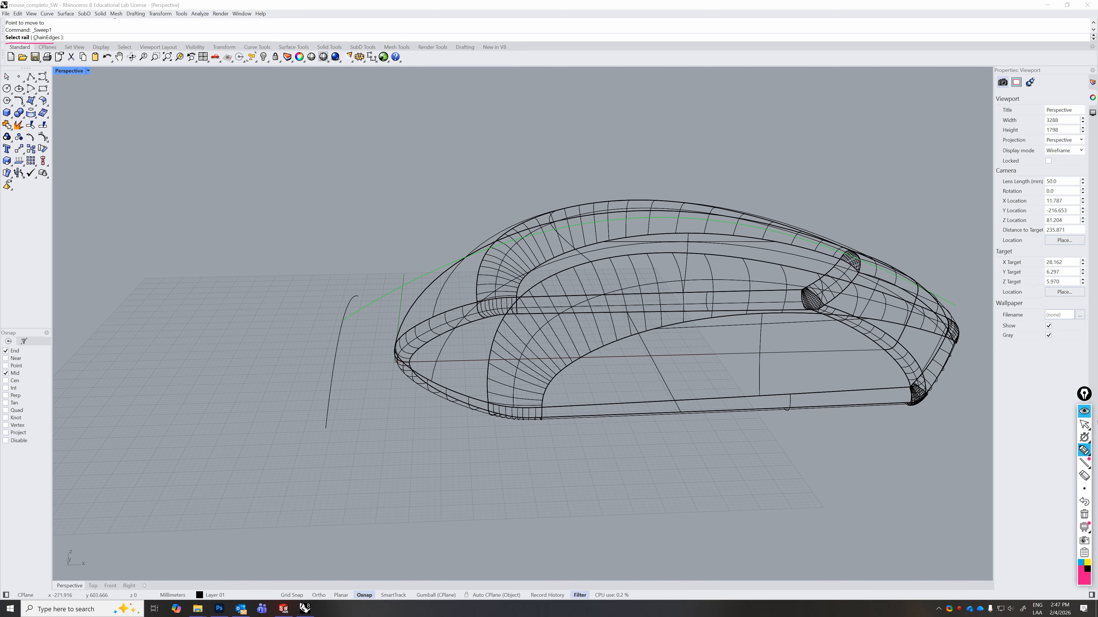
{"action": "left_click", "coordinate": [1084, 424]}
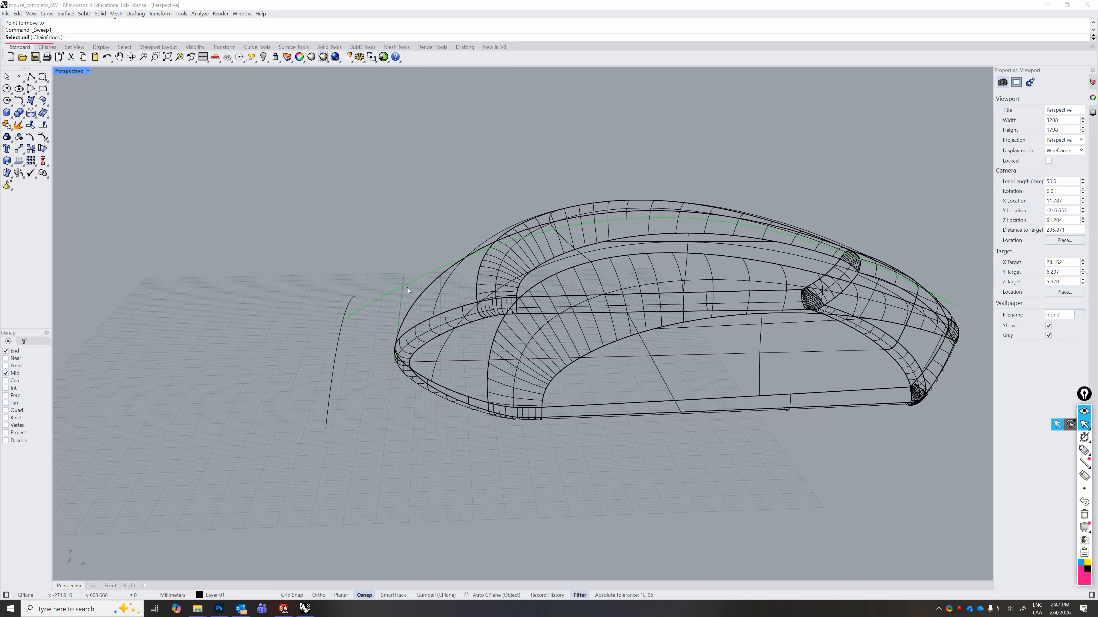
{"action": "left_click", "coordinate": [361, 310]}
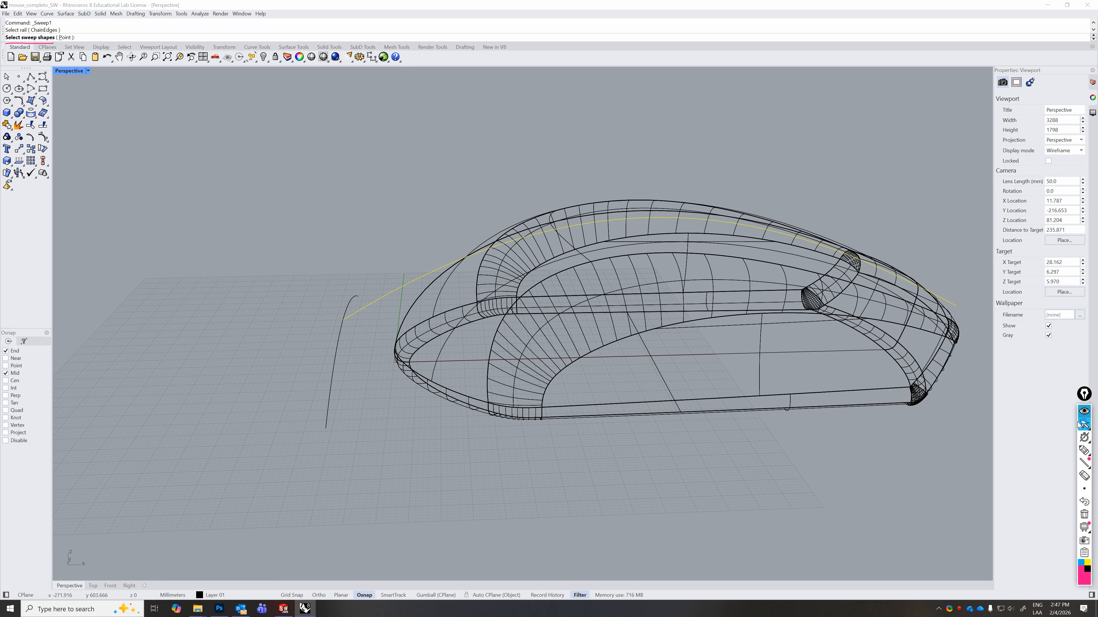
- Underline the sweep shapes prompt in pink and accept the black cross curve as the only sweep shape
{"action": "left_click", "coordinate": [1084, 451]}
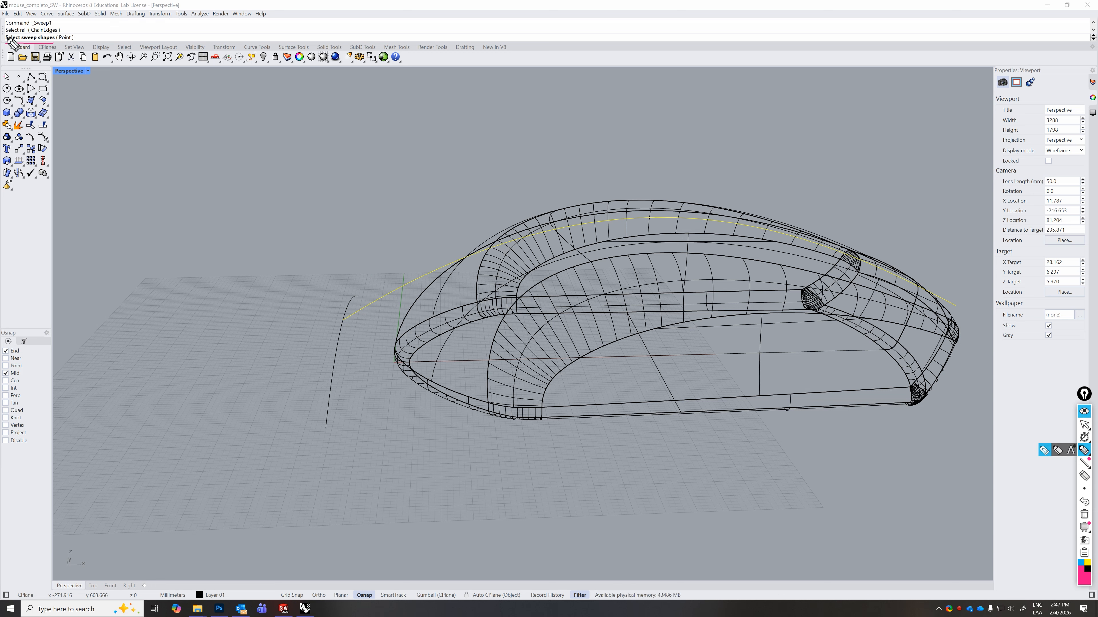
{"action": "left_click_drag", "start_coordinate": [5, 42], "coordinate": [62, 36]}
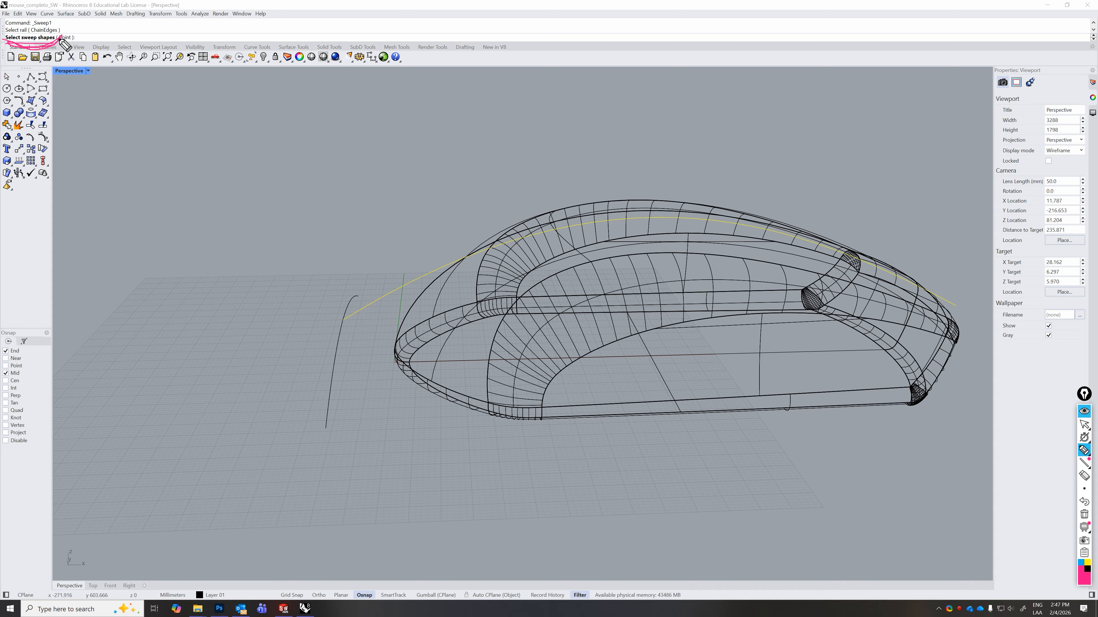
{"action": "left_click", "coordinate": [1084, 424]}
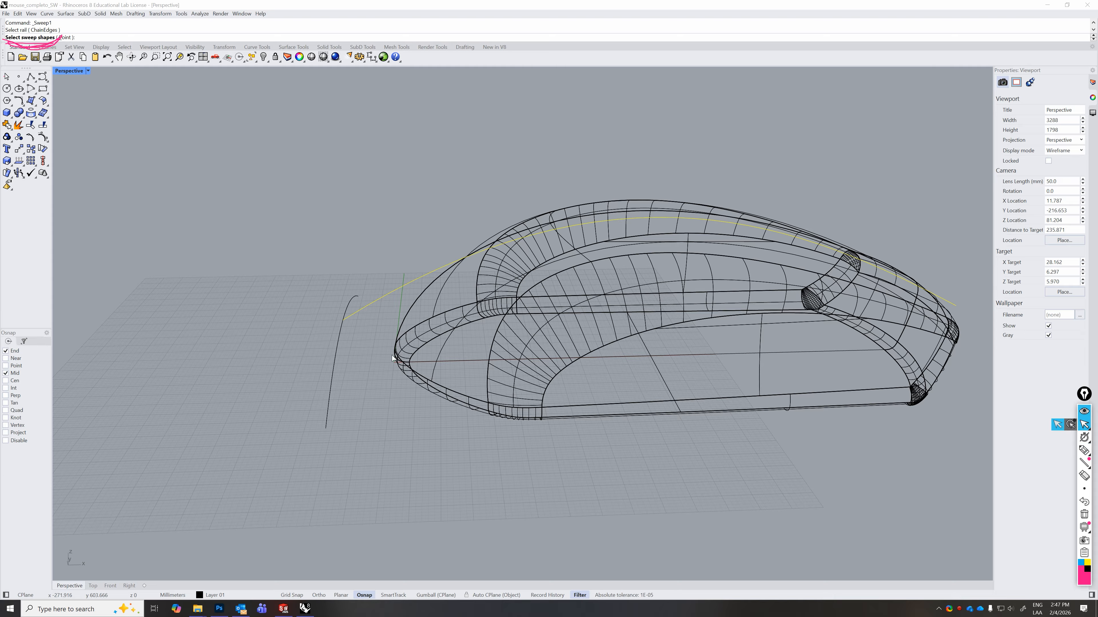
{"action": "left_click", "coordinate": [339, 333]}
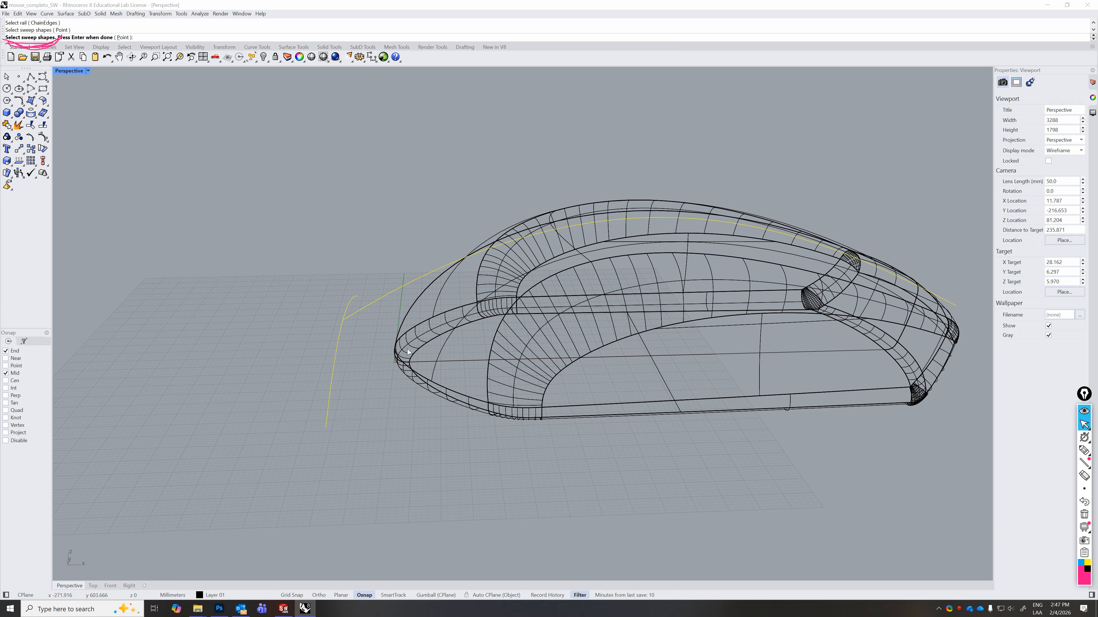
{"action": "key", "text": "Return"}
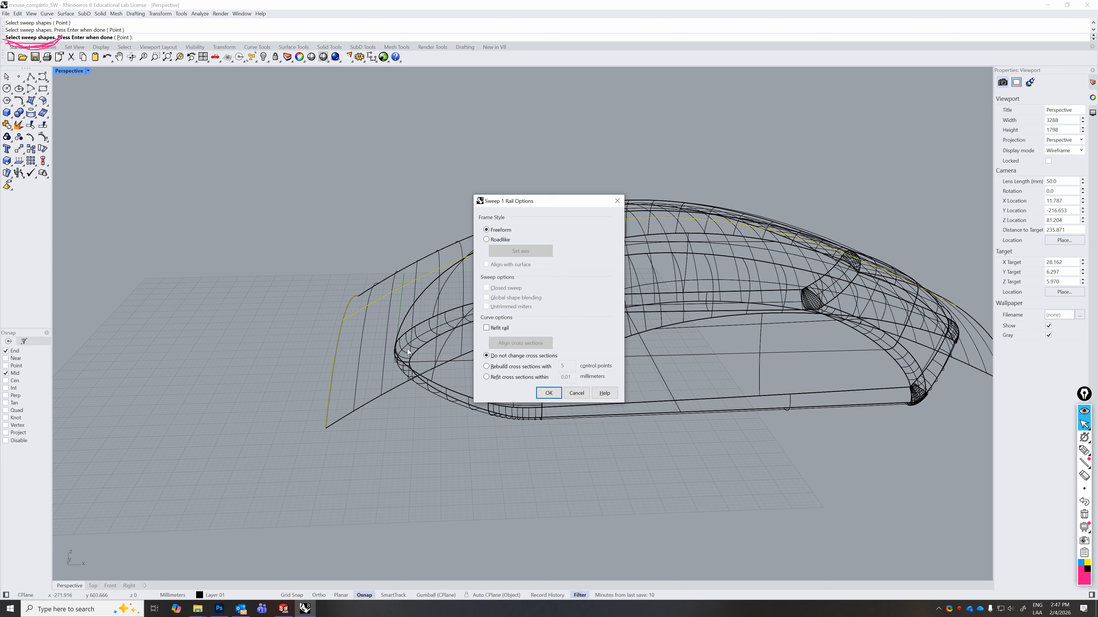
- Complete the one-rail sweep with the Freeform frame style and without changing the cross sections
{"action": "left_click_drag", "start_coordinate": [536, 211], "coordinate": [235, 103]}
{"action": "scroll", "coordinate": [638, 267], "scroll_direction": "up", "scroll_amount": 5}
{"action": "scroll", "coordinate": [660, 273], "scroll_direction": "down", "scroll_amount": 5}
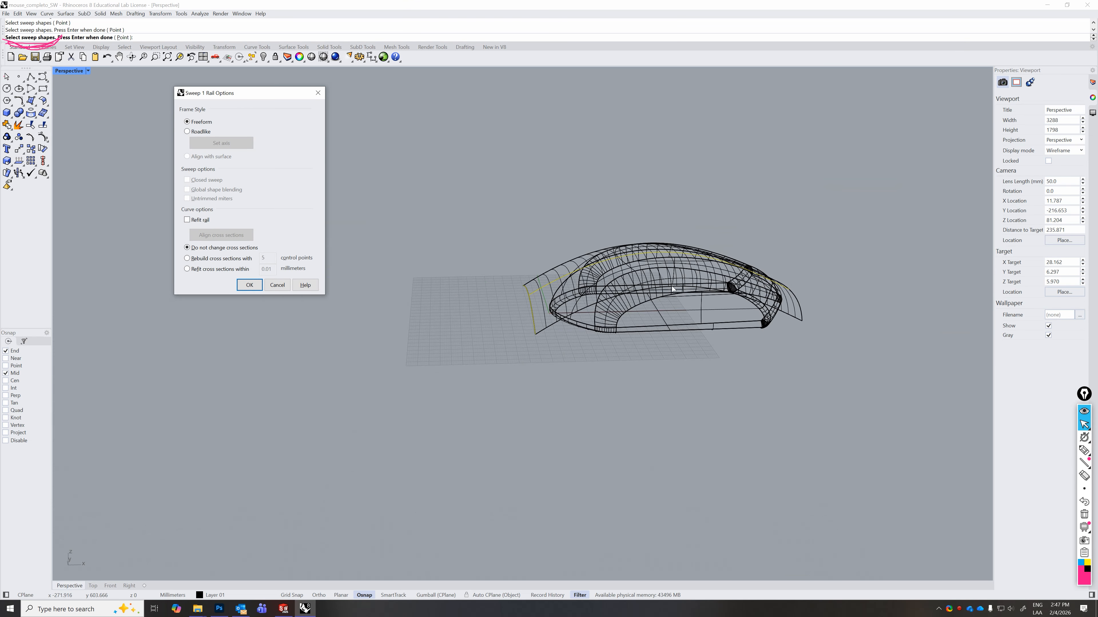
{"action": "mouse_move", "coordinate": [660, 273]}
{"action": "right_mouse_down"}
{"action": "mouse_move", "coordinate": [650, 337]}
{"action": "mouse_move", "coordinate": [639, 281]}
{"action": "mouse_move", "coordinate": [656, 257]}
{"action": "right_mouse_up"}
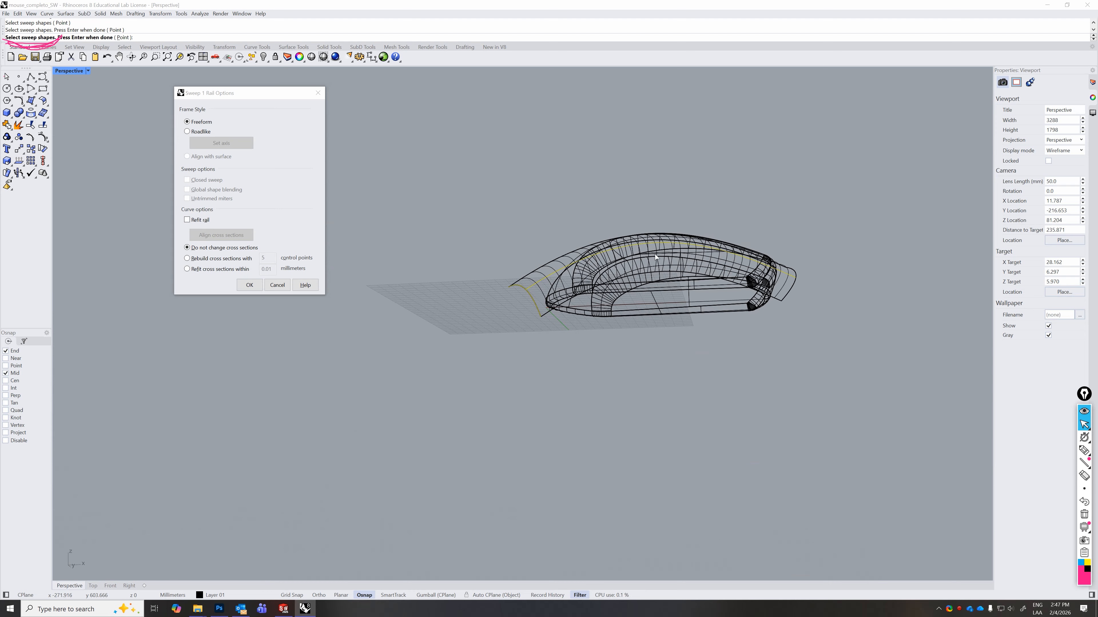
{"action": "left_click", "coordinate": [249, 285]}
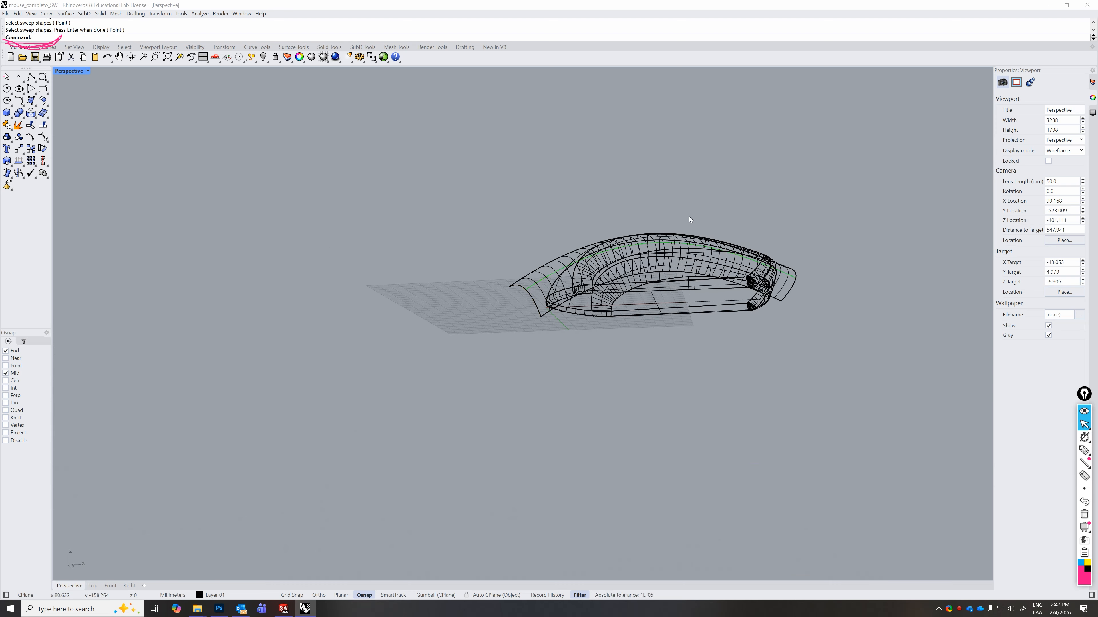
- Create a new layer named superficie and give it a bright pink colour
{"action": "left_click", "coordinate": [1093, 83]}
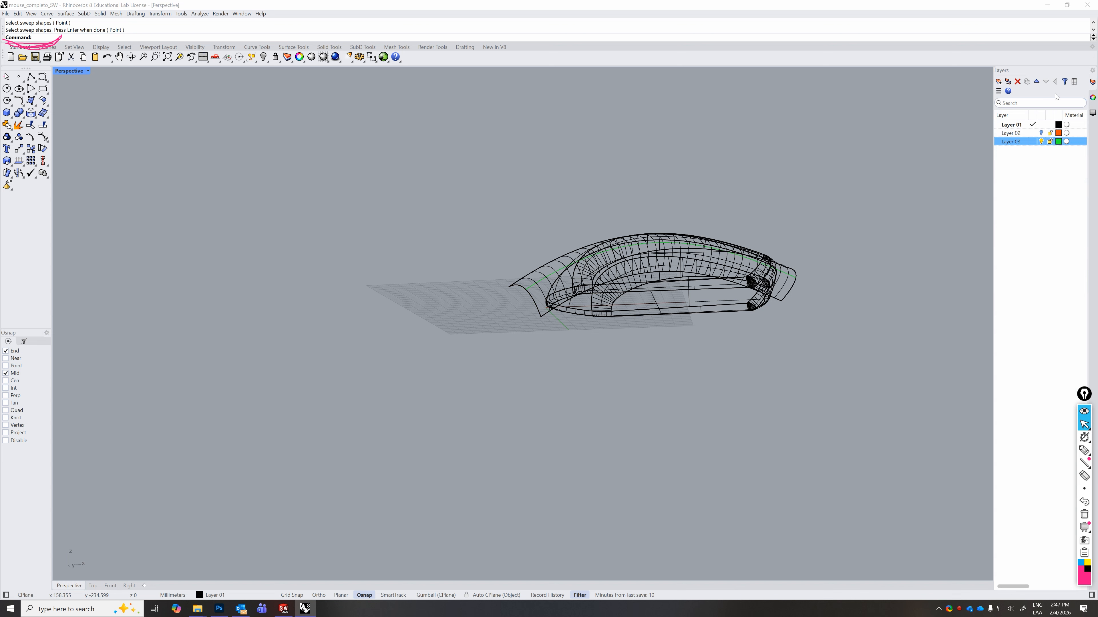
{"action": "left_click", "coordinate": [998, 82]}
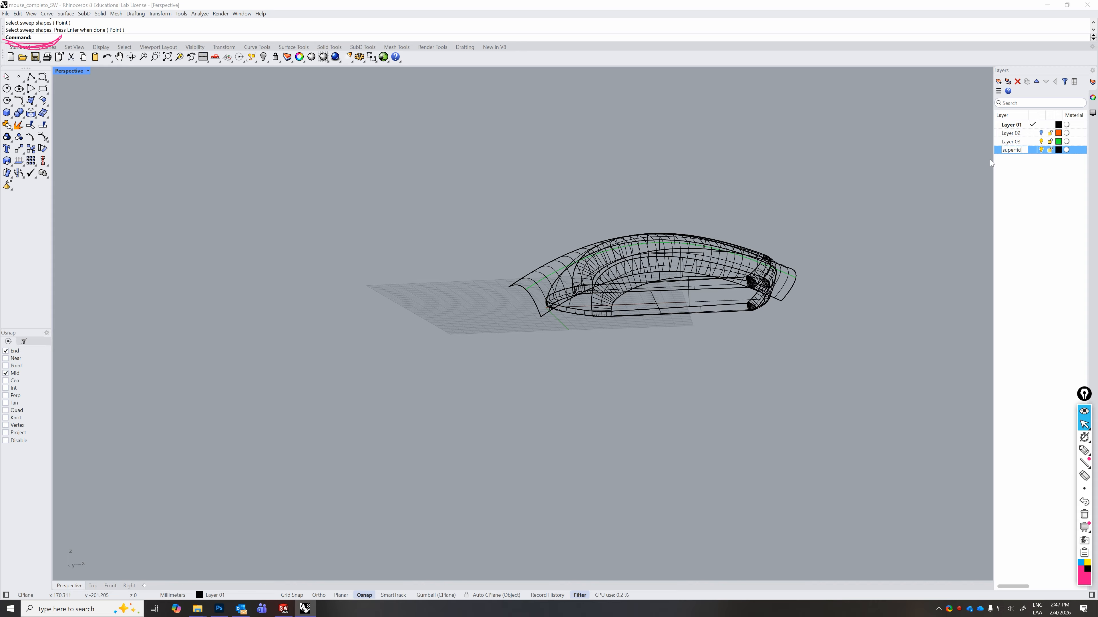
{"action": "type", "text": "e"}
{"action": "key", "text": "Return"}
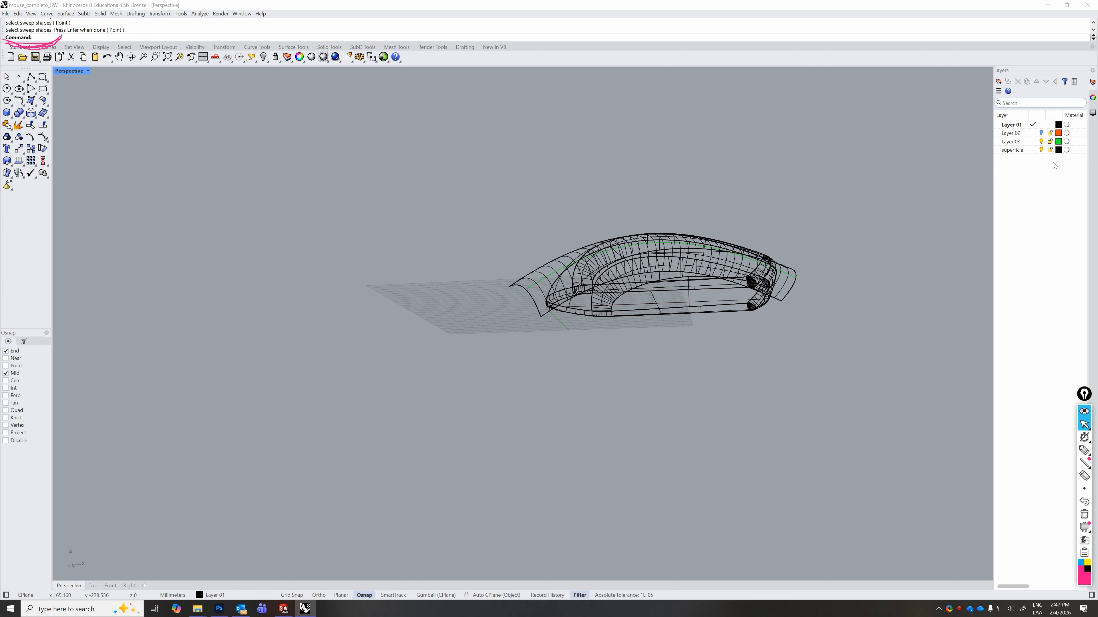
{"action": "left_click", "coordinate": [1058, 150]}
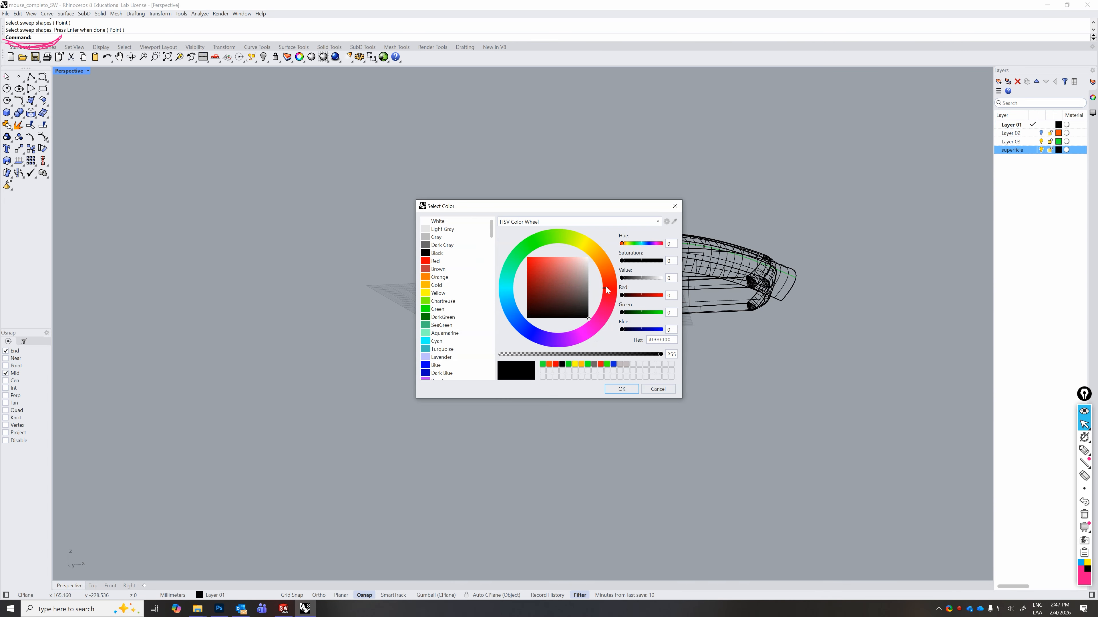
{"action": "left_click_drag", "start_coordinate": [602, 317], "coordinate": [601, 315]}
{"action": "left_click", "coordinate": [622, 389]}
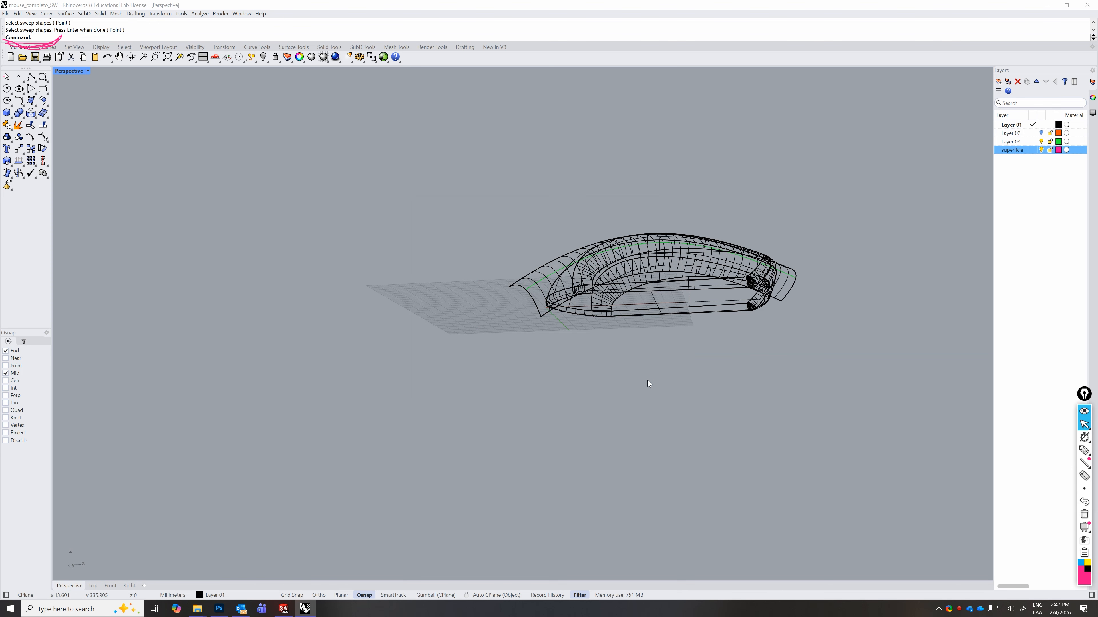
- Assign the swept surface over the mouse body to the superficie layer
{"action": "left_click", "coordinate": [794, 289]}
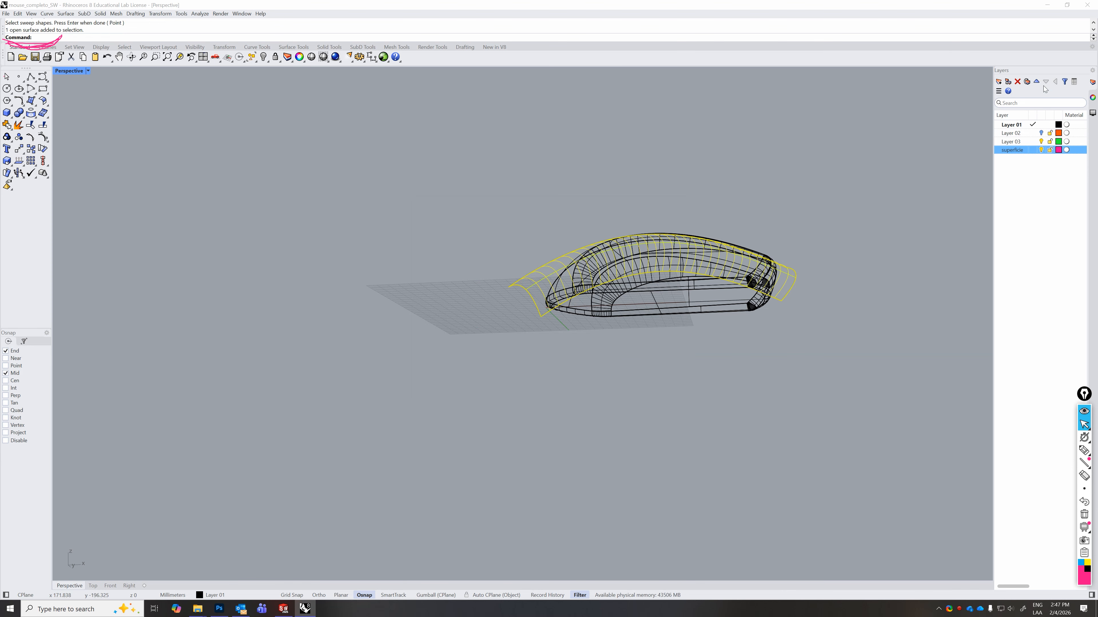
{"action": "left_click", "coordinate": [1092, 99]}
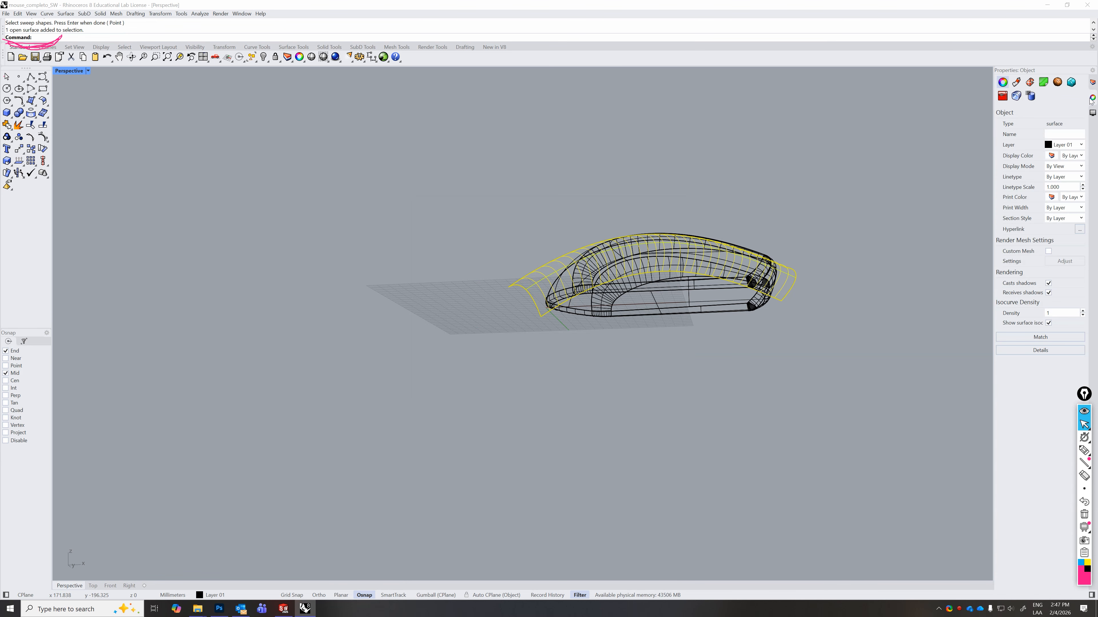
{"action": "left_click", "coordinate": [1078, 145]}
{"action": "left_click", "coordinate": [1075, 186]}
{"action": "left_click", "coordinate": [970, 161]}
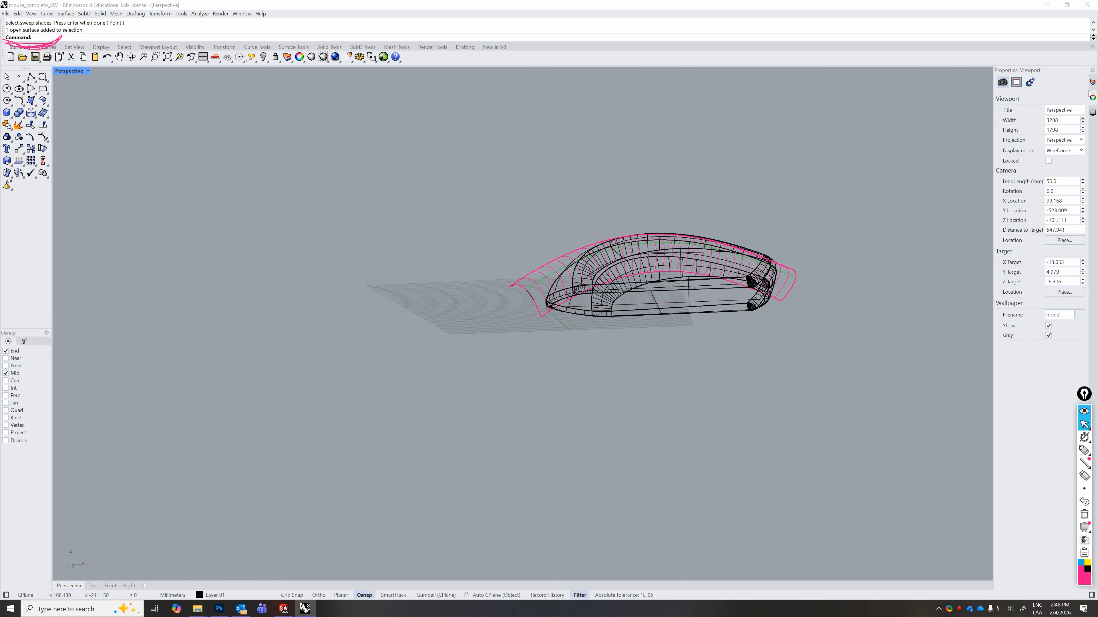
- Make superficie the current layer and hide Layer 01 and Layer 03
{"action": "left_click", "coordinate": [1092, 82]}
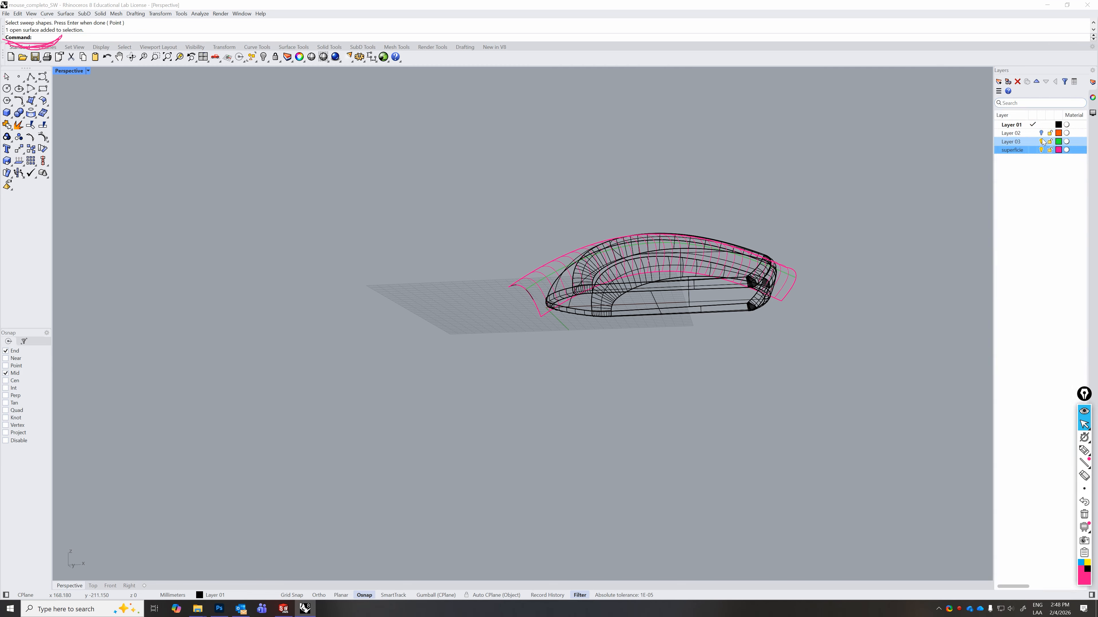
{"action": "left_click", "coordinate": [1040, 126]}
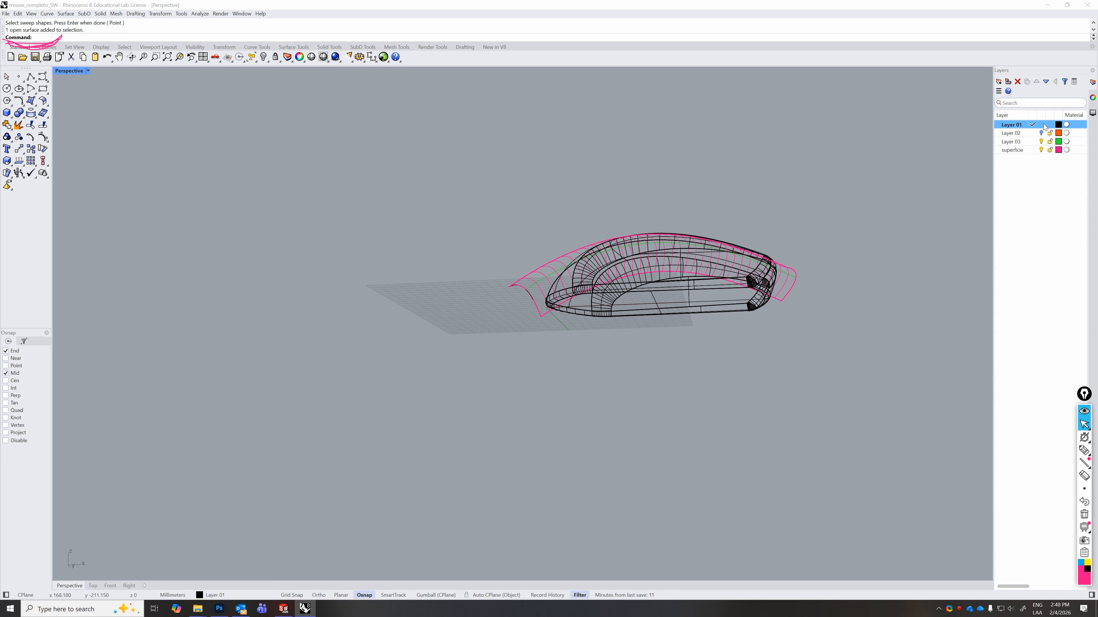
{"action": "left_click", "coordinate": [1032, 150]}
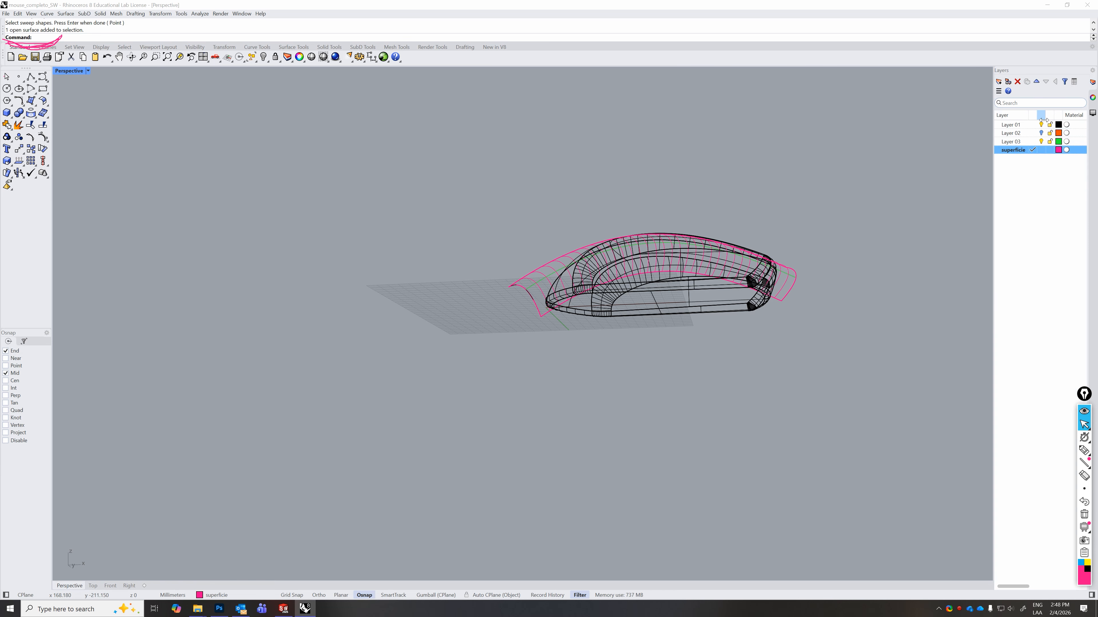
{"action": "left_click", "coordinate": [1041, 125]}
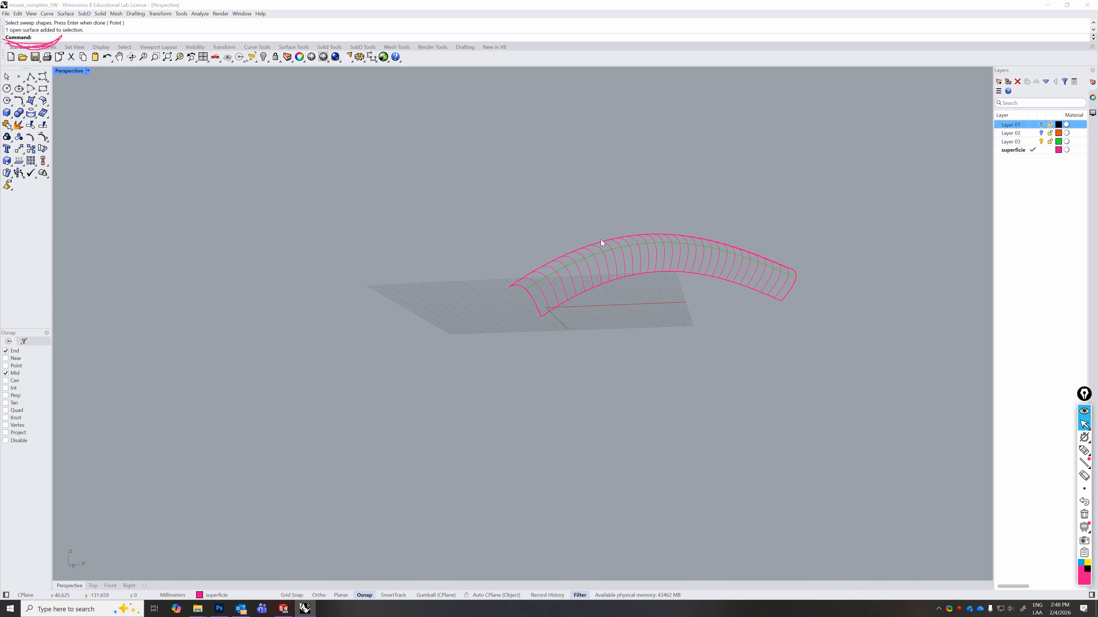
{"action": "left_click", "coordinate": [1042, 142]}
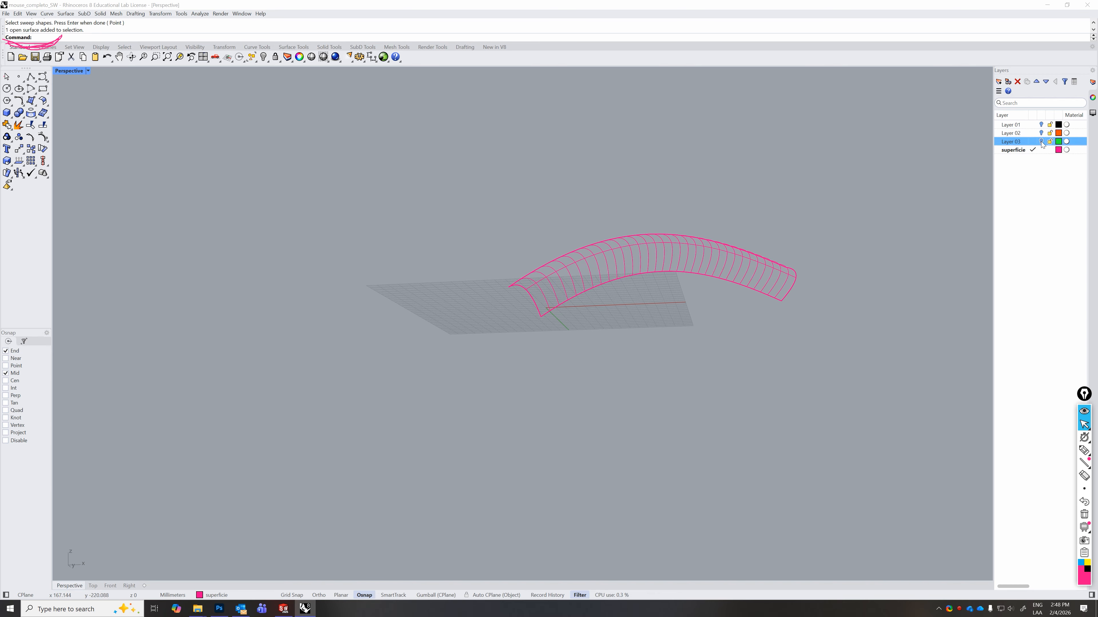
- Bring up the surface editing tools for working on the isolated swept surface
{"action": "right_click_drag", "start_coordinate": [692, 296], "coordinate": [741, 316]}
{"action": "right_click_drag", "start_coordinate": [528, 202], "coordinate": [601, 235]}
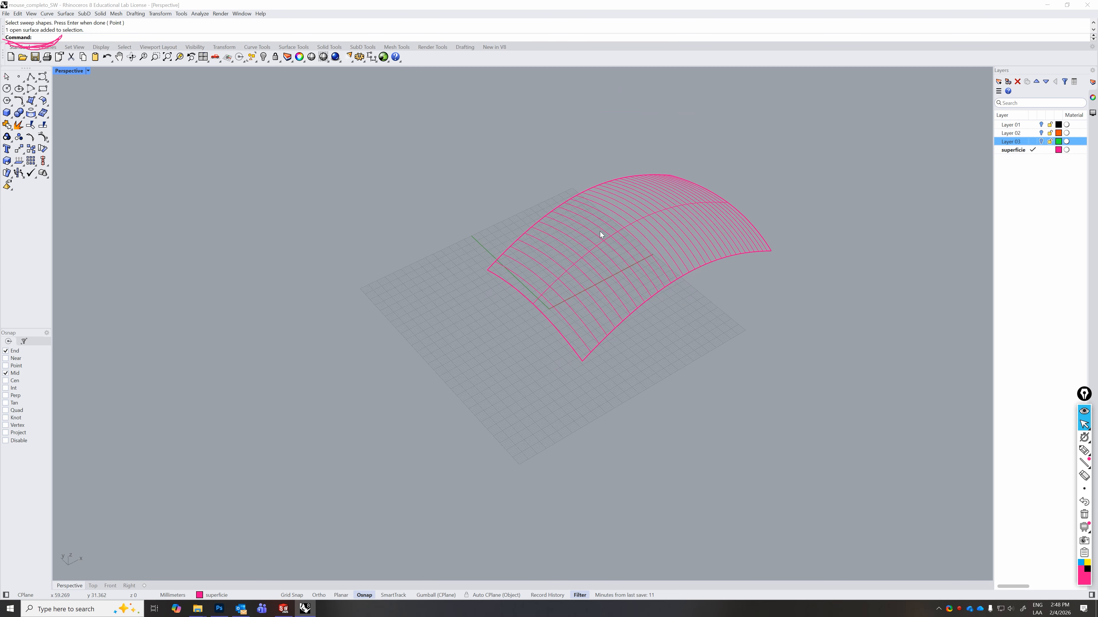
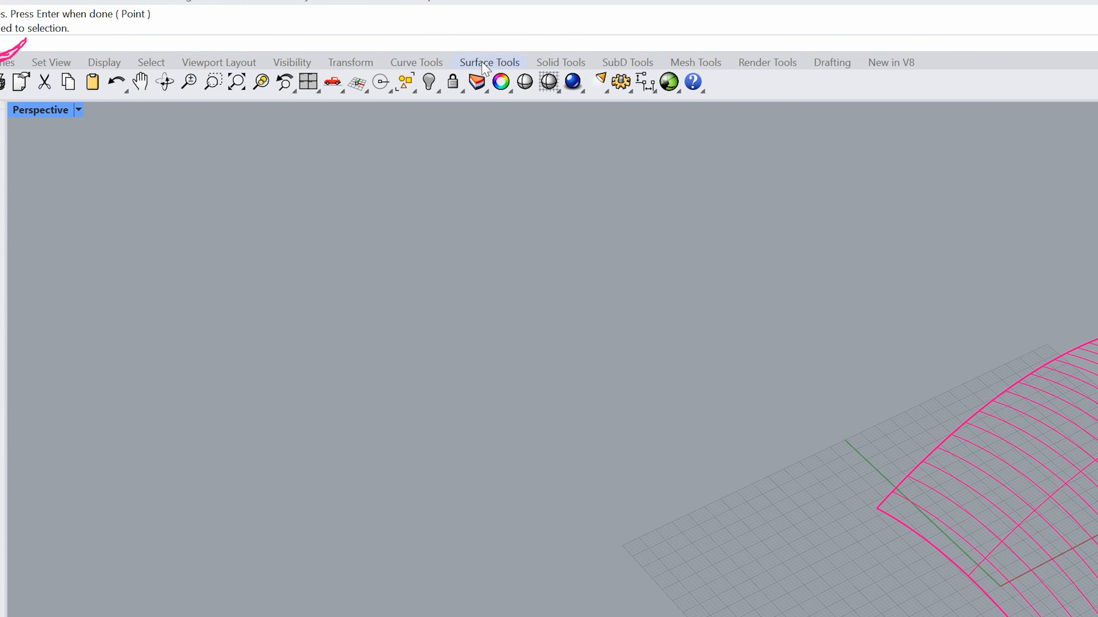
{"action": "left_click", "coordinate": [482, 64]}
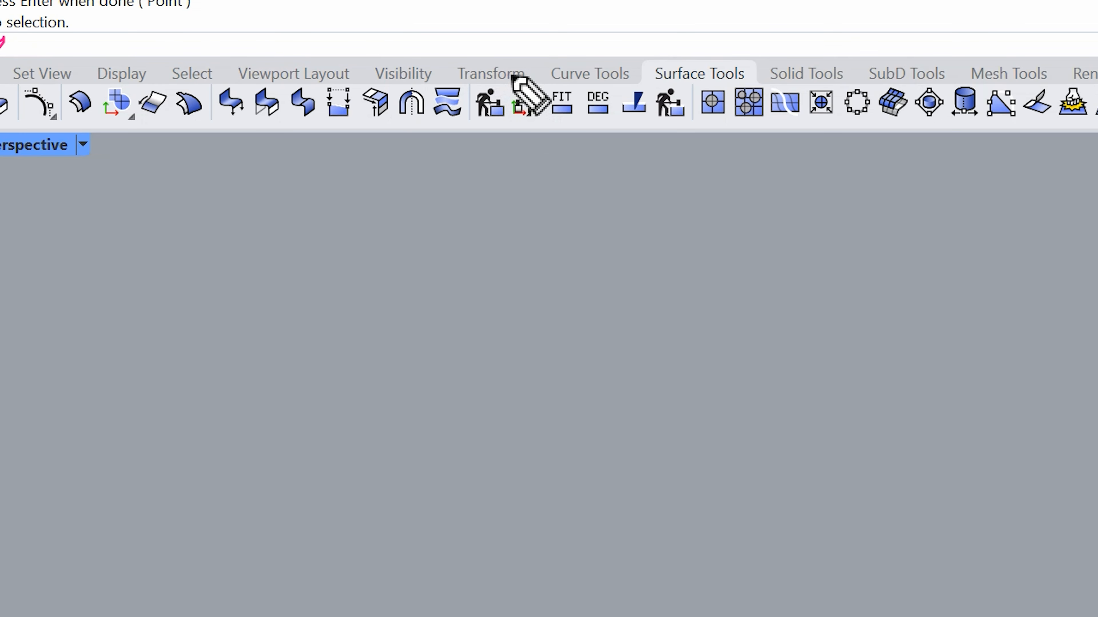
{"action": "mouse_move", "coordinate": [509, 73]}
{"action": "left_mouse_down"}
{"action": "mouse_move", "coordinate": [479, 85]}
{"action": "mouse_move", "coordinate": [472, 120]}
{"action": "mouse_move", "coordinate": [499, 128]}
{"action": "mouse_move", "coordinate": [509, 82]}
{"action": "left_mouse_up"}
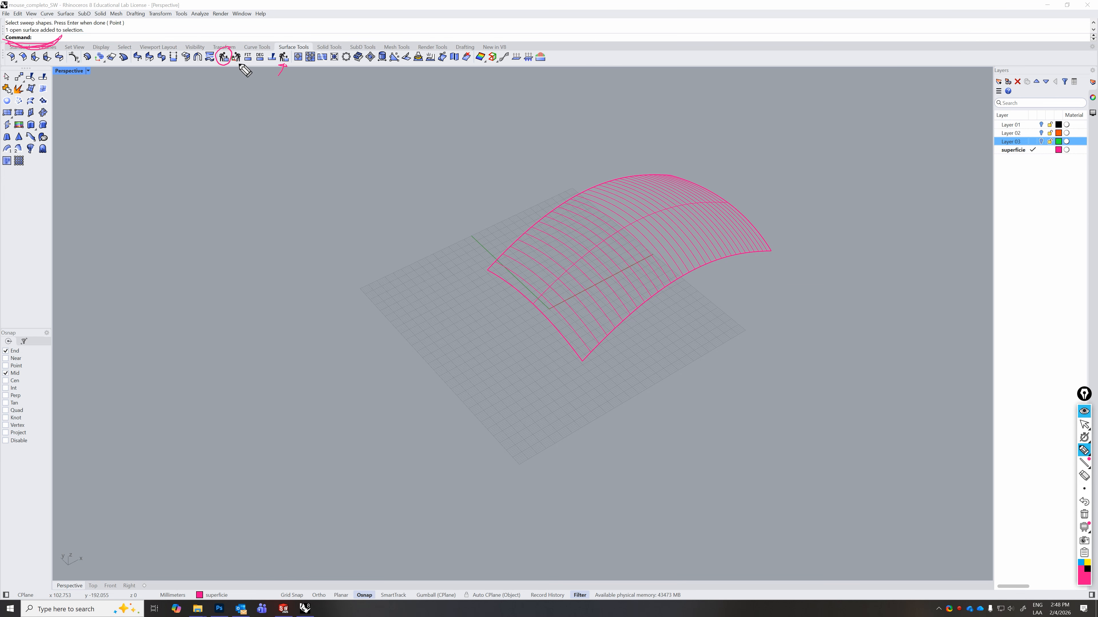
{"action": "left_click_drag", "start_coordinate": [238, 63], "coordinate": [252, 75]}
{"action": "left_click", "coordinate": [1085, 426]}
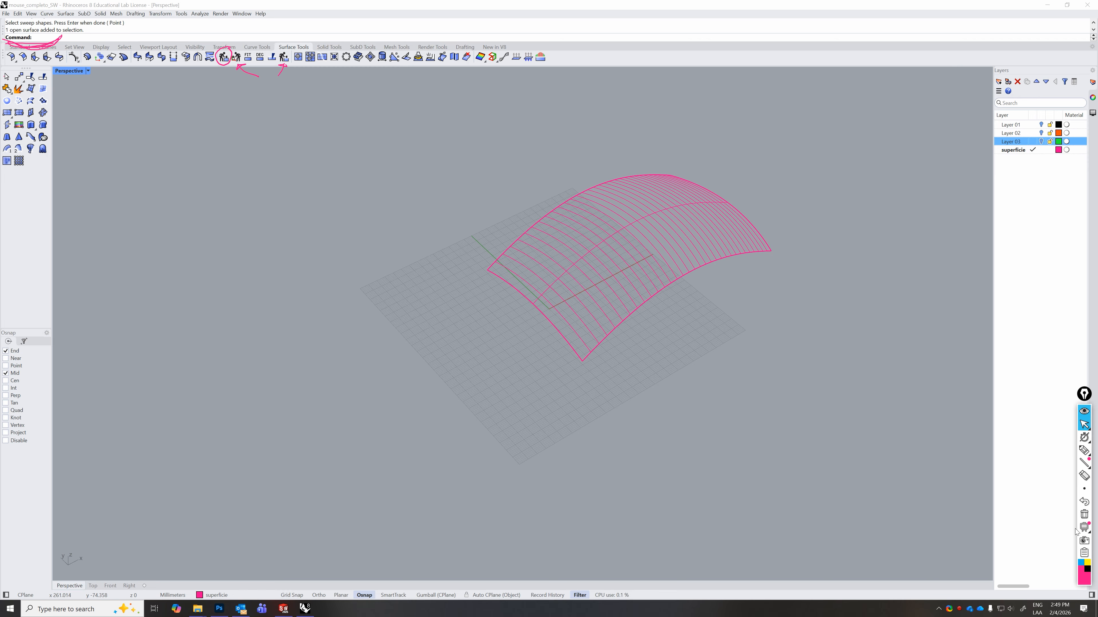
{"action": "left_click", "coordinate": [1084, 514]}
- Run Rebuild on the swept surface and bring up its point count and degree options beside the surface
{"action": "left_click", "coordinate": [224, 60]}
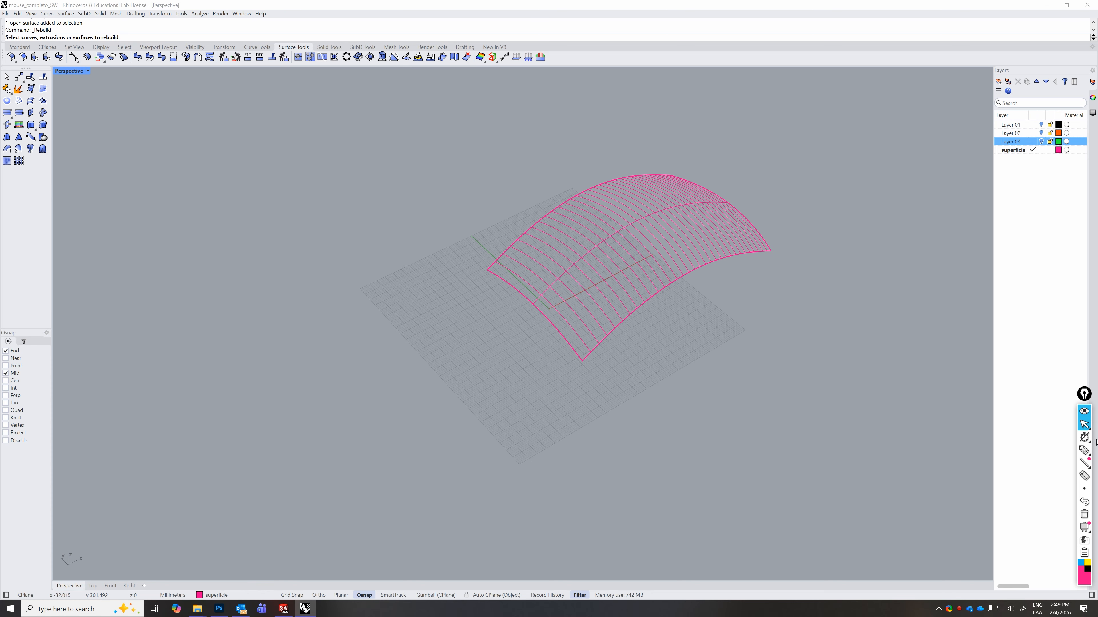
{"action": "left_click", "coordinate": [1086, 453]}
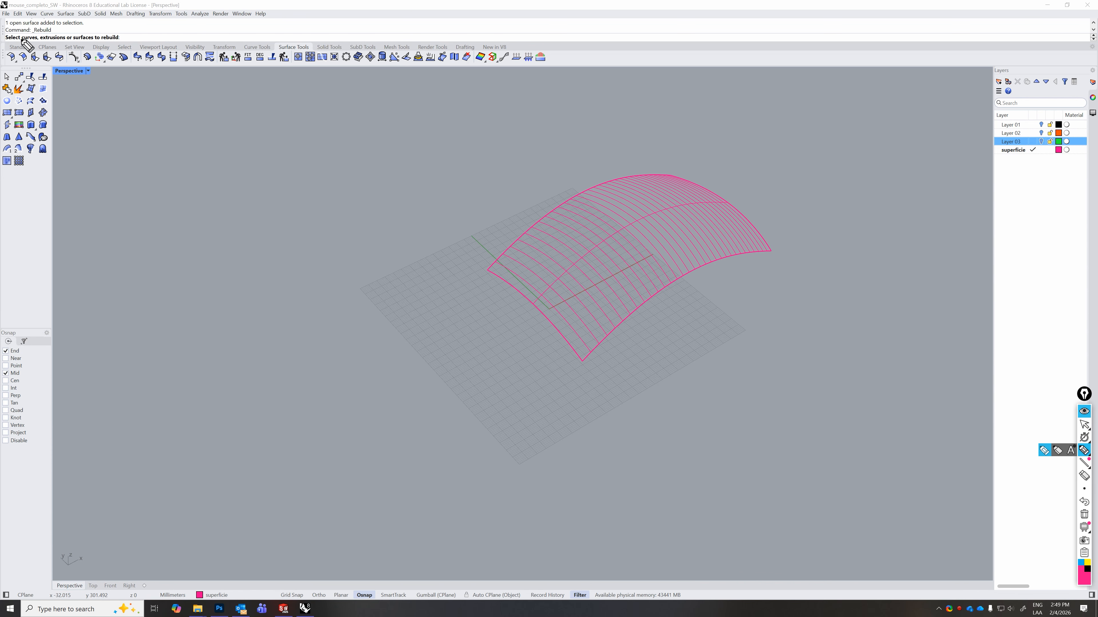
{"action": "left_click_drag", "start_coordinate": [5, 41], "coordinate": [29, 42]}
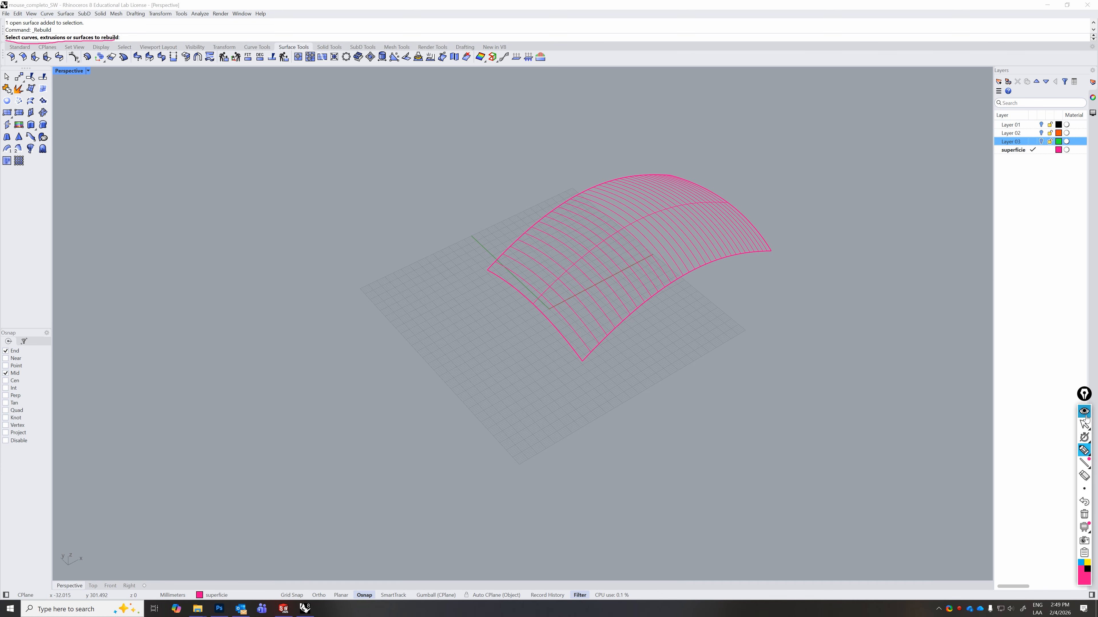
{"action": "mouse_move", "coordinate": [1086, 426]}
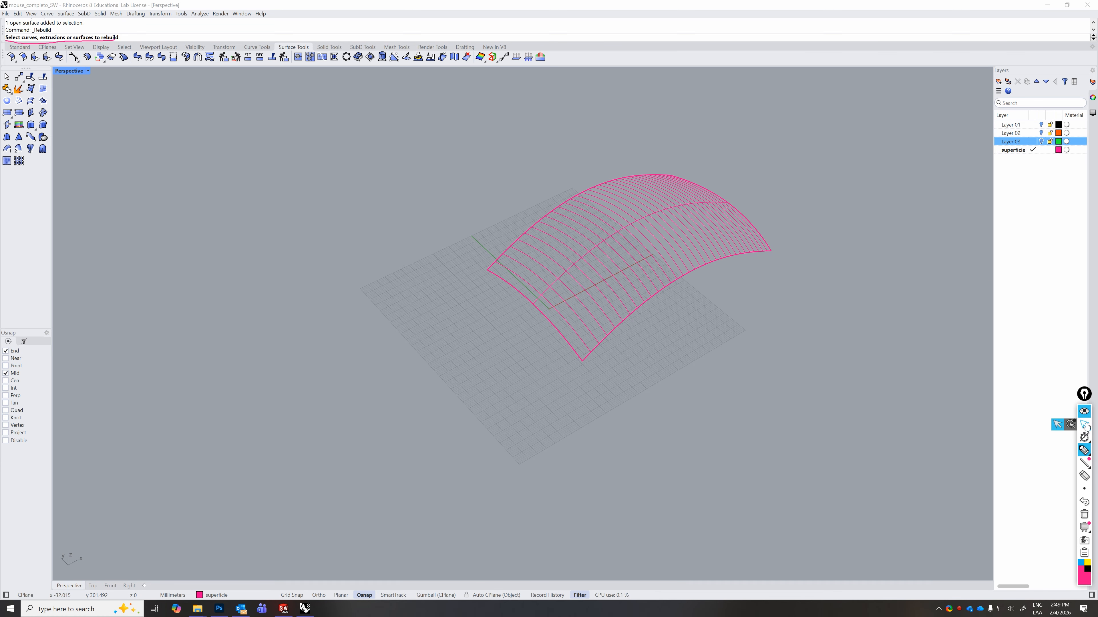
{"action": "left_click", "coordinate": [638, 219]}
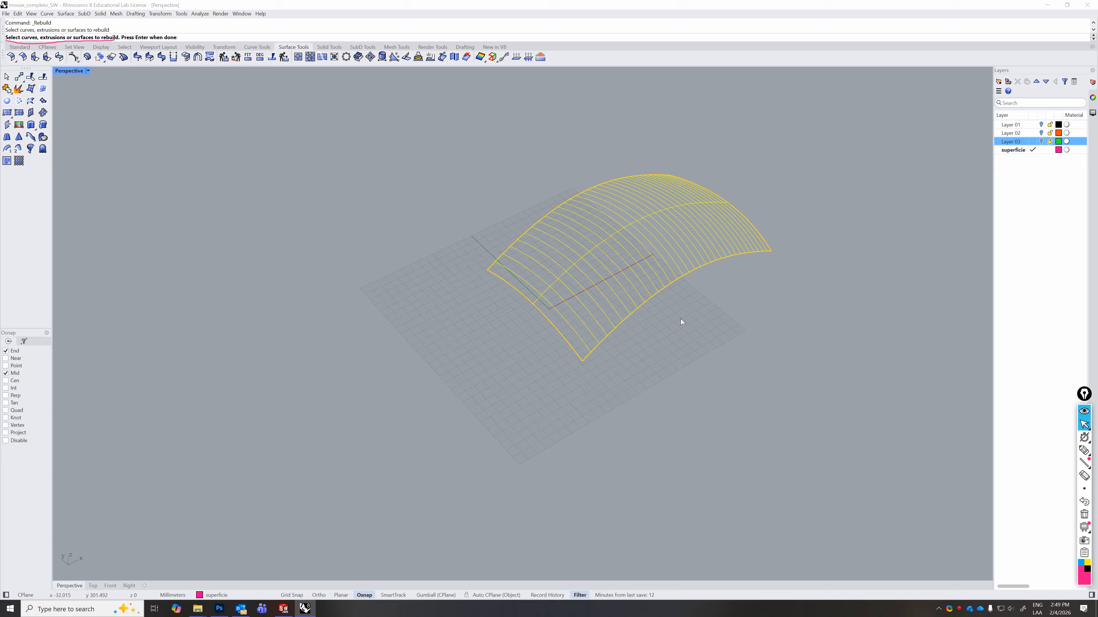
{"action": "right_click_drag", "start_coordinate": [677, 361], "coordinate": [675, 351]}
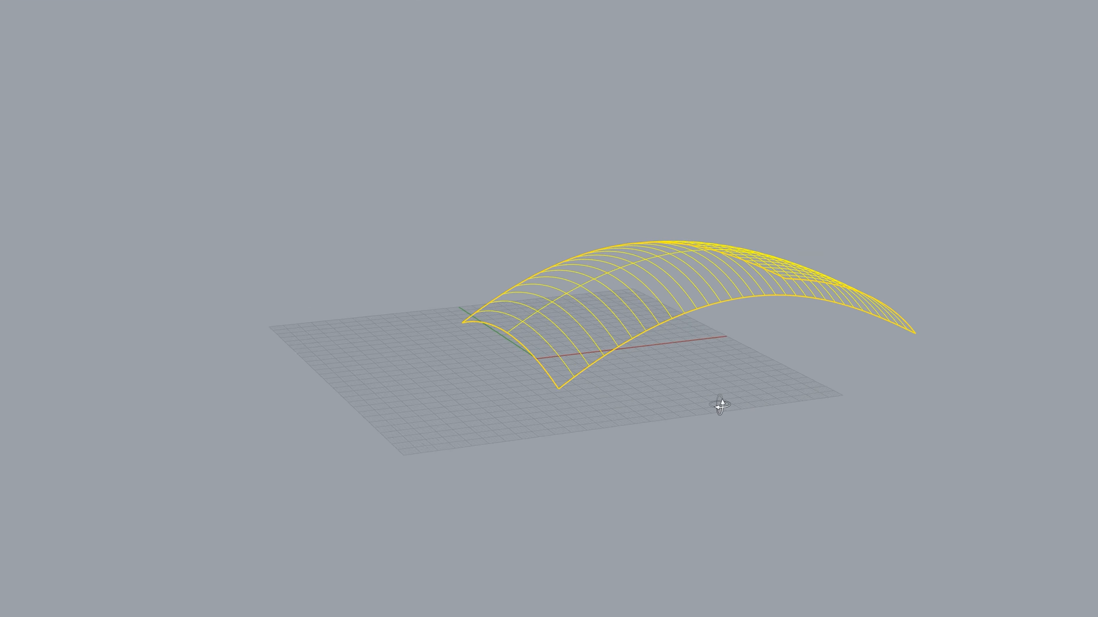
{"action": "right_click_drag", "start_coordinate": [719, 405], "coordinate": [719, 429]}
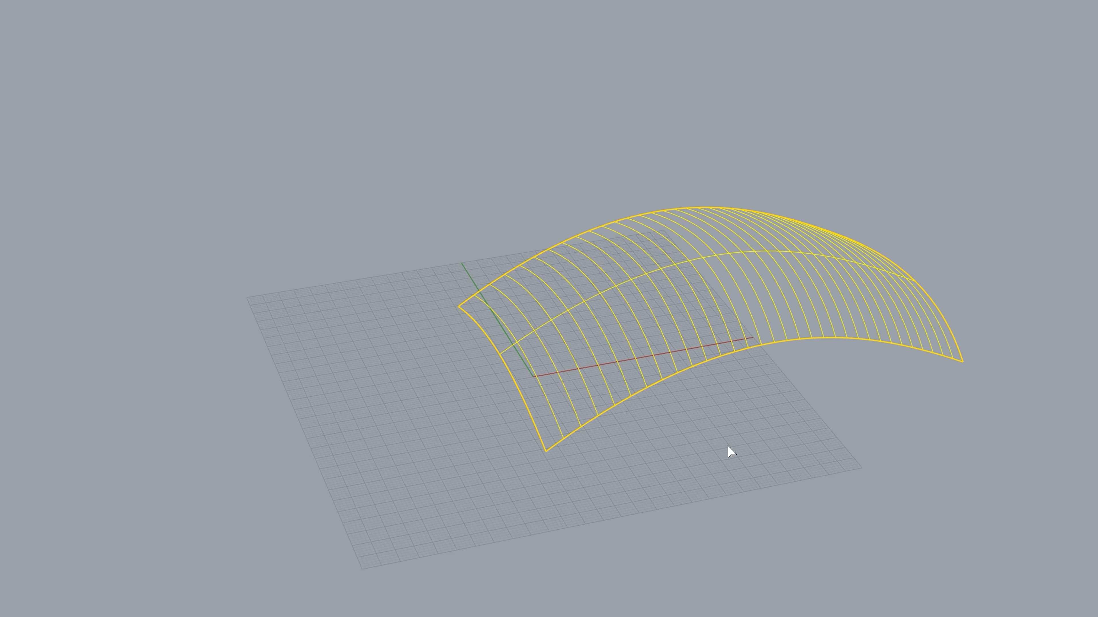
{"action": "key", "text": "Return"}
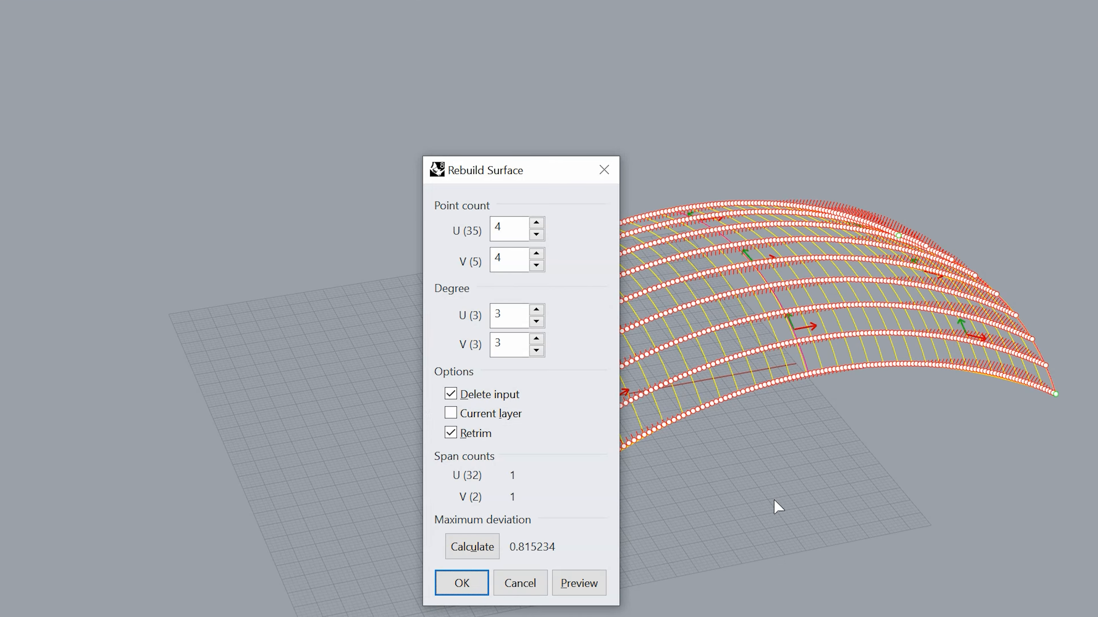
{"action": "left_click_drag", "start_coordinate": [488, 172], "coordinate": [274, 85]}
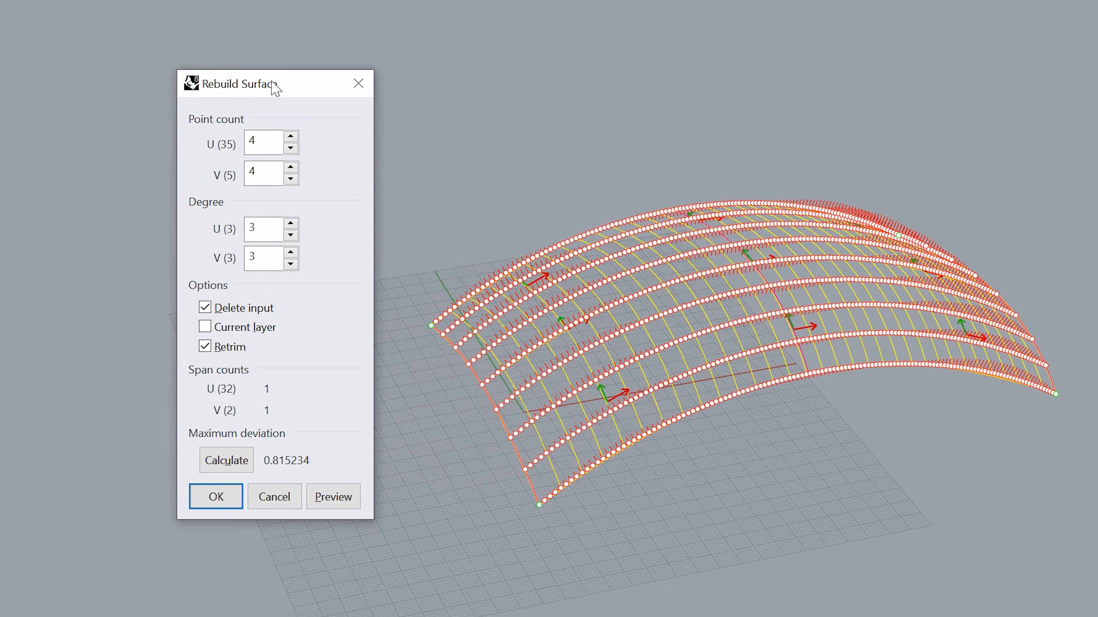
{"action": "right_click_drag", "start_coordinate": [773, 351], "coordinate": [850, 501]}
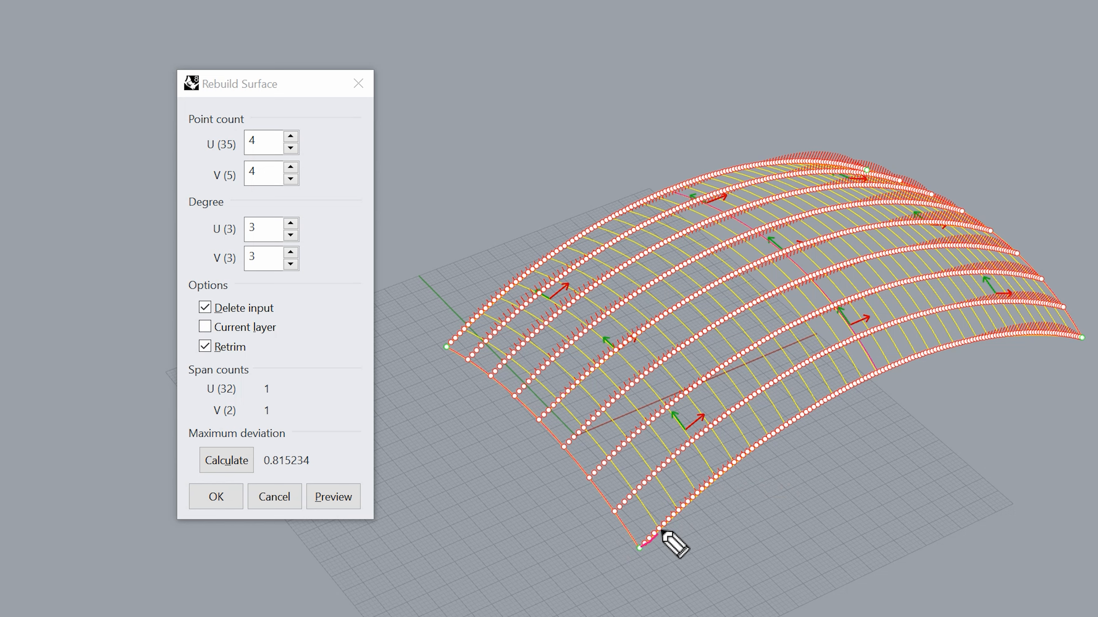
{"action": "mouse_move", "coordinate": [662, 533]}
{"action": "left_mouse_down"}
{"action": "mouse_move", "coordinate": [723, 473]}
{"action": "mouse_move", "coordinate": [837, 414]}
{"action": "left_mouse_up"}
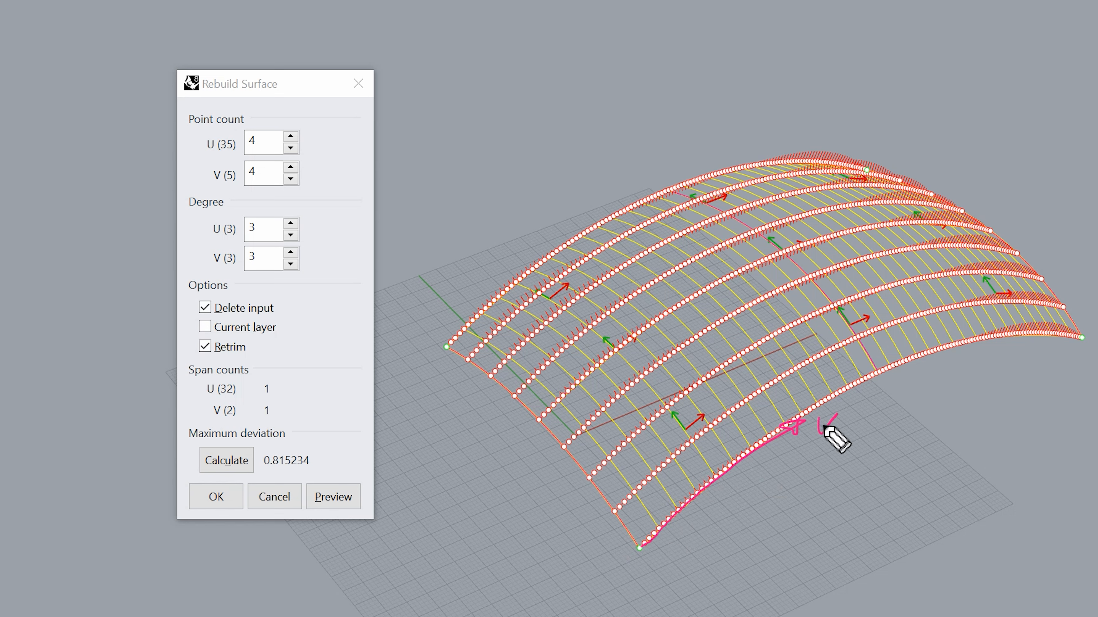
{"action": "mouse_move", "coordinate": [825, 419]}
{"action": "left_mouse_down"}
{"action": "mouse_move", "coordinate": [840, 415]}
{"action": "mouse_move", "coordinate": [823, 429]}
{"action": "left_mouse_up"}
{"action": "mouse_move", "coordinate": [635, 550]}
{"action": "left_mouse_down"}
{"action": "mouse_move", "coordinate": [558, 461]}
{"action": "mouse_move", "coordinate": [544, 462]}
{"action": "mouse_move", "coordinate": [566, 473]}
{"action": "left_mouse_up"}
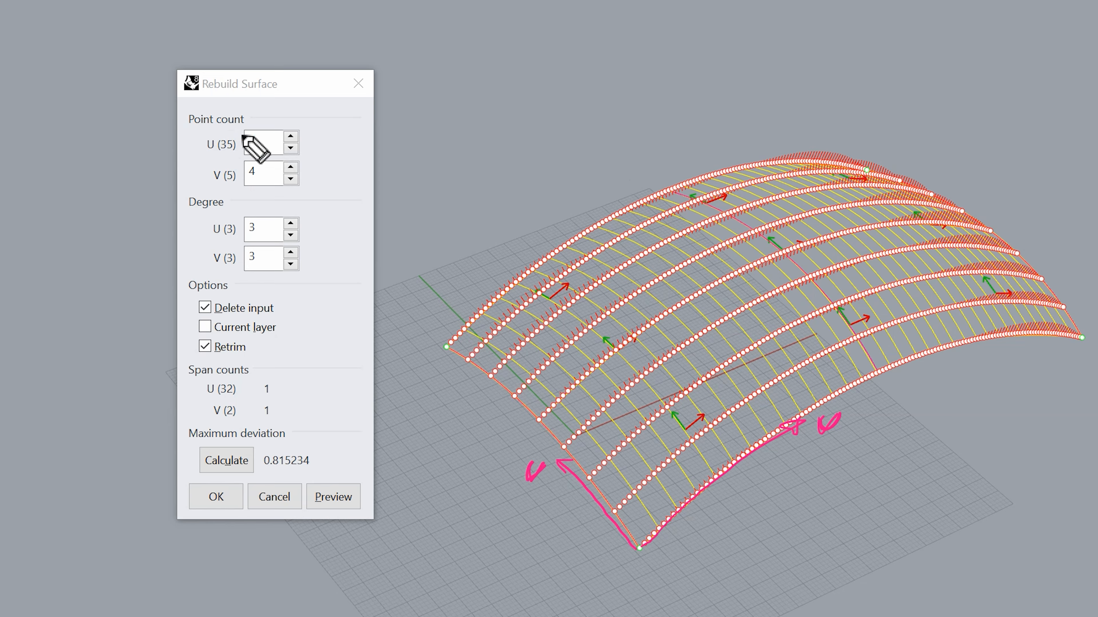
{"action": "mouse_move", "coordinate": [241, 132]}
{"action": "left_mouse_down"}
{"action": "mouse_move", "coordinate": [202, 142]}
{"action": "mouse_move", "coordinate": [242, 148]}
{"action": "mouse_move", "coordinate": [241, 133]}
{"action": "left_mouse_up"}
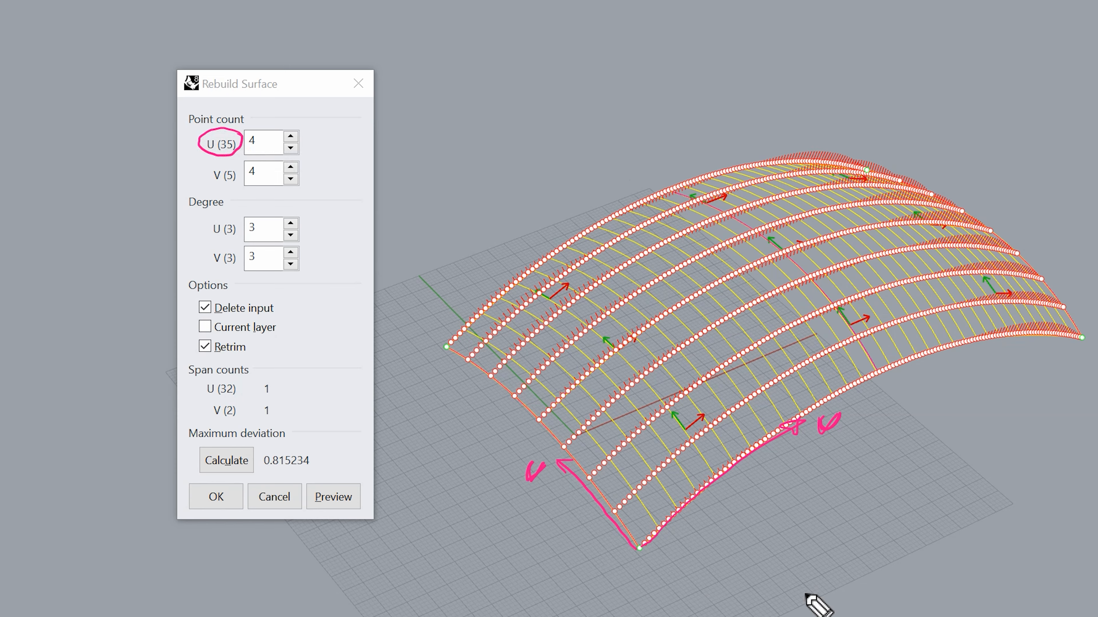
{"action": "mouse_move", "coordinate": [643, 535]}
{"action": "left_mouse_down"}
{"action": "mouse_move", "coordinate": [650, 548]}
{"action": "mouse_move", "coordinate": [667, 533]}
{"action": "left_mouse_up"}
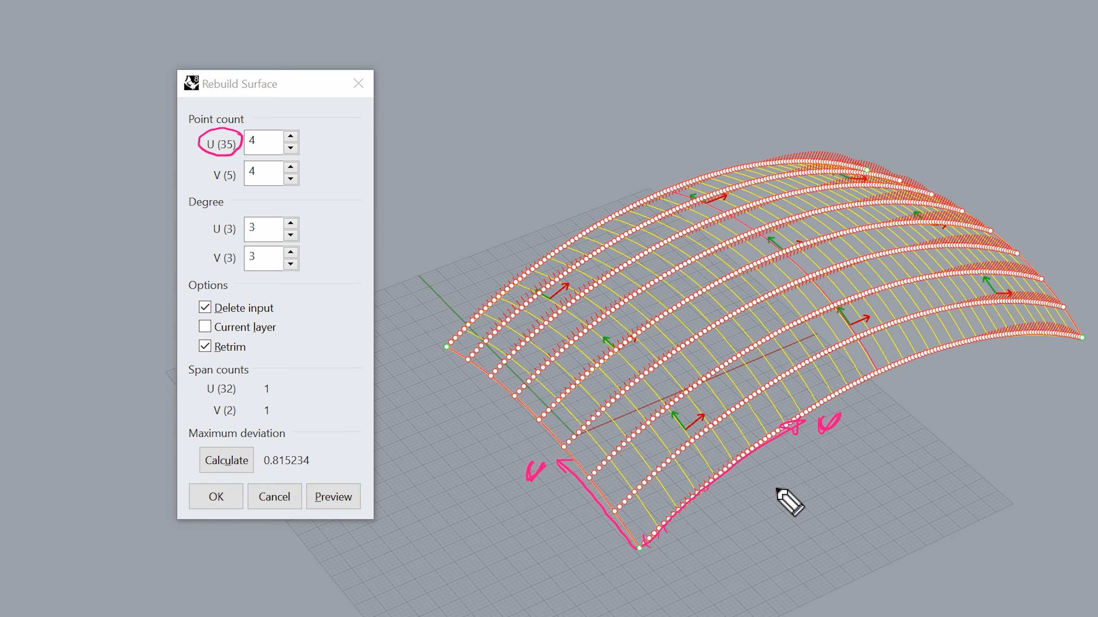
{"action": "left_click_drag", "start_coordinate": [748, 517], "coordinate": [893, 428]}
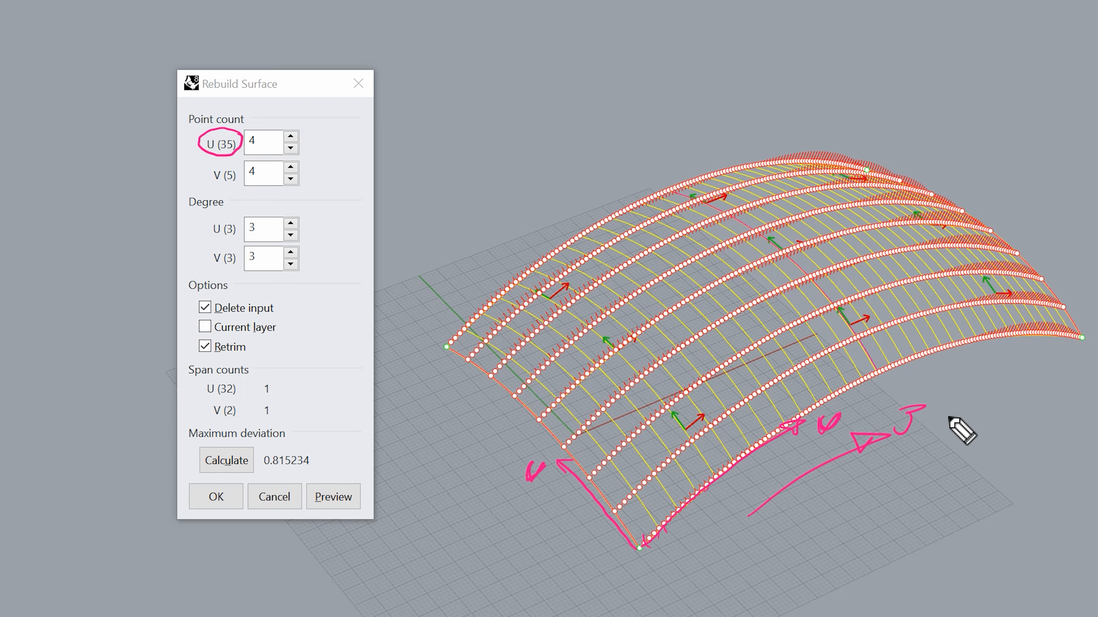
{"action": "mouse_move", "coordinate": [969, 405]}
{"action": "left_mouse_down"}
{"action": "mouse_move", "coordinate": [944, 407]}
{"action": "mouse_move", "coordinate": [929, 427]}
{"action": "left_mouse_up"}
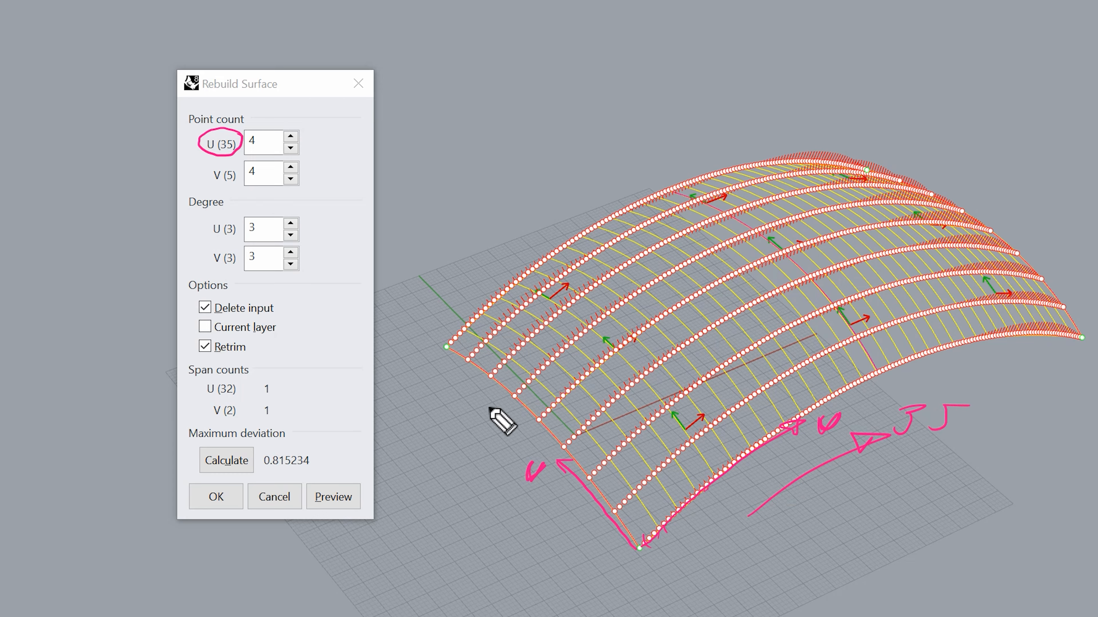
{"action": "mouse_move", "coordinate": [592, 539]}
{"action": "left_mouse_down"}
{"action": "mouse_move", "coordinate": [597, 546]}
{"action": "mouse_move", "coordinate": [491, 409]}
{"action": "left_mouse_up"}
{"action": "mouse_move", "coordinate": [468, 405]}
{"action": "left_mouse_down"}
{"action": "mouse_move", "coordinate": [489, 420]}
{"action": "mouse_move", "coordinate": [435, 440]}
{"action": "mouse_move", "coordinate": [451, 448]}
{"action": "mouse_move", "coordinate": [432, 455]}
{"action": "left_mouse_up"}
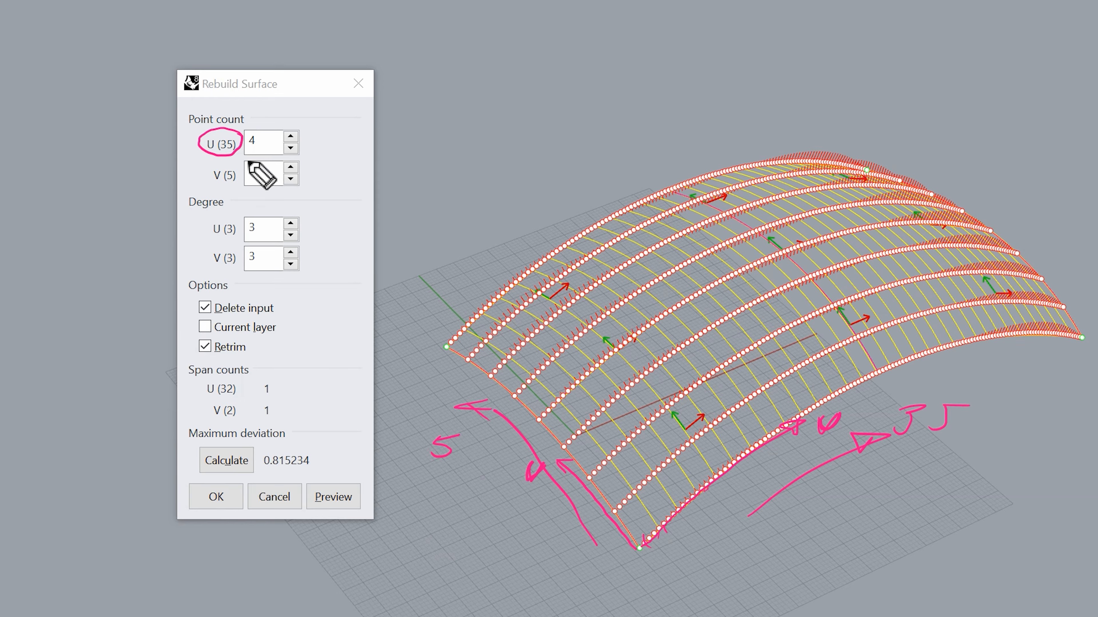
{"action": "mouse_move", "coordinate": [277, 127]}
{"action": "left_mouse_down"}
{"action": "mouse_move", "coordinate": [247, 126]}
{"action": "mouse_move", "coordinate": [254, 162]}
{"action": "mouse_move", "coordinate": [271, 129]}
{"action": "left_mouse_up"}
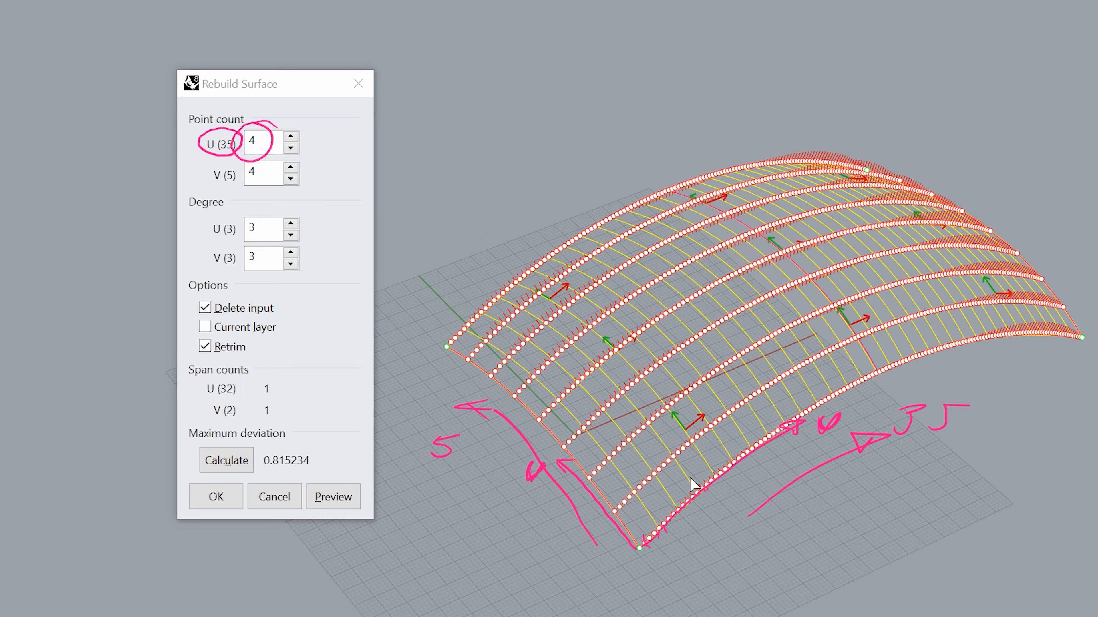
- Rebuild the swept surface with 4 points and degree 3 in both U and V, and turn on its control points
{"action": "left_click", "coordinate": [221, 497]}
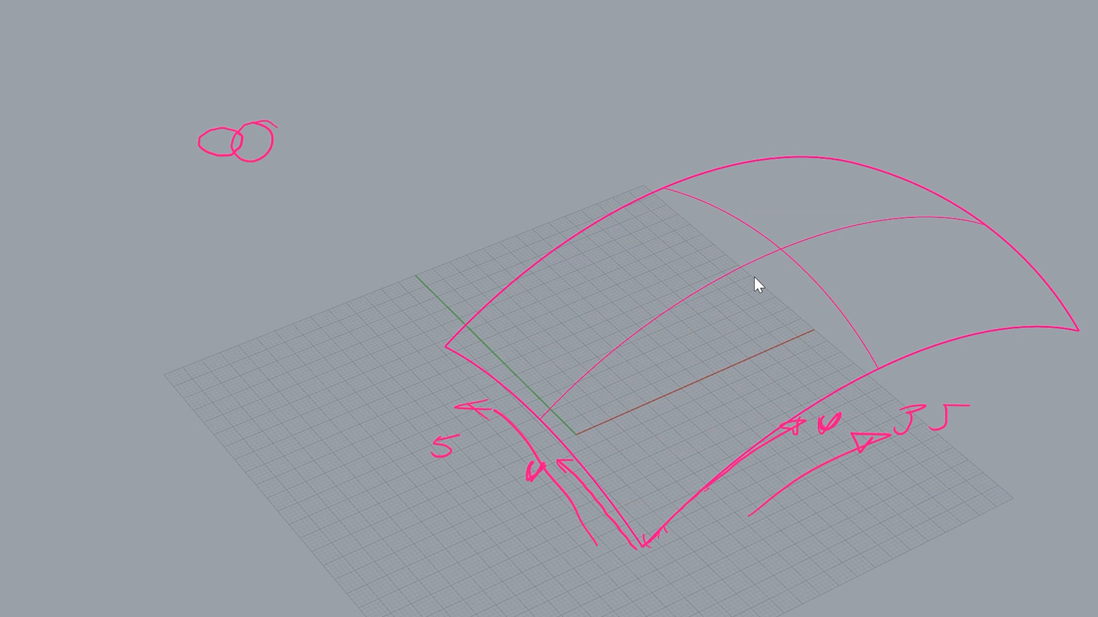
{"action": "left_click", "coordinate": [777, 253]}
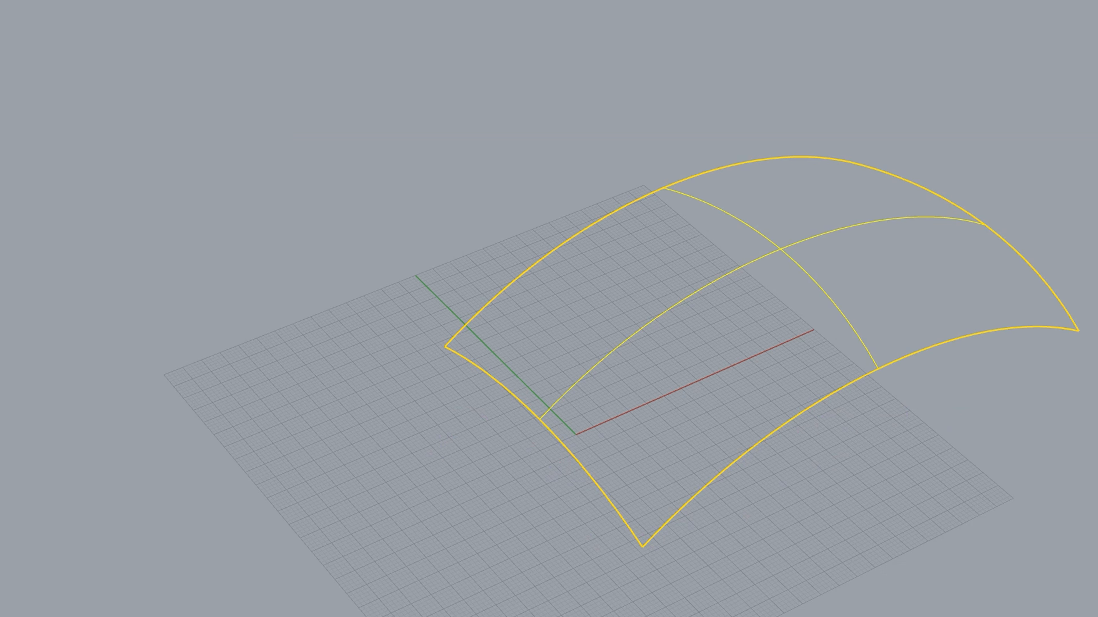
{"action": "key", "text": "F10"}
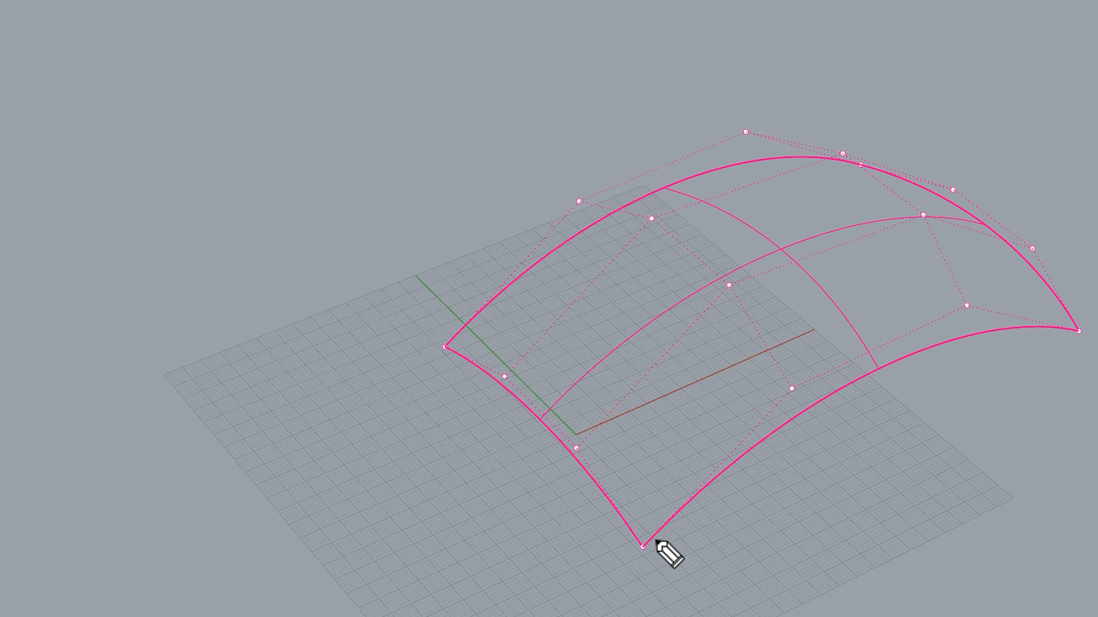
{"action": "left_click_drag", "start_coordinate": [653, 538], "coordinate": [651, 540]}
{"action": "mouse_move", "coordinate": [590, 440]}
{"action": "left_mouse_down"}
{"action": "mouse_move", "coordinate": [586, 460]}
{"action": "mouse_move", "coordinate": [598, 440]}
{"action": "left_mouse_up"}
{"action": "left_click_drag", "start_coordinate": [517, 365], "coordinate": [522, 368]}
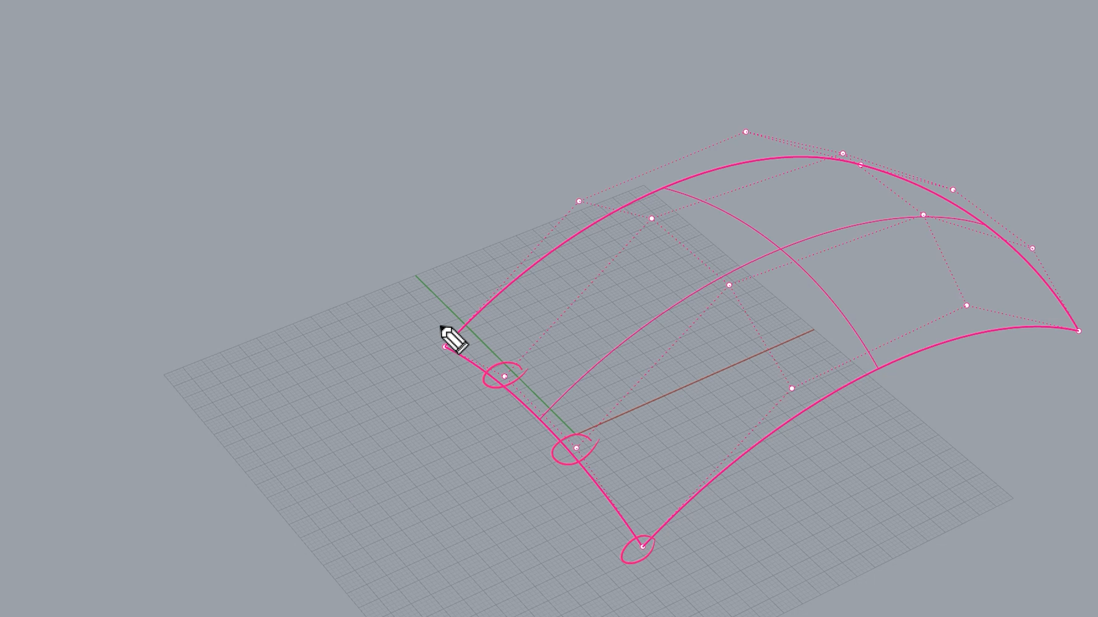
{"action": "left_click_drag", "start_coordinate": [451, 325], "coordinate": [460, 327]}
{"action": "left_click", "coordinate": [653, 544]}
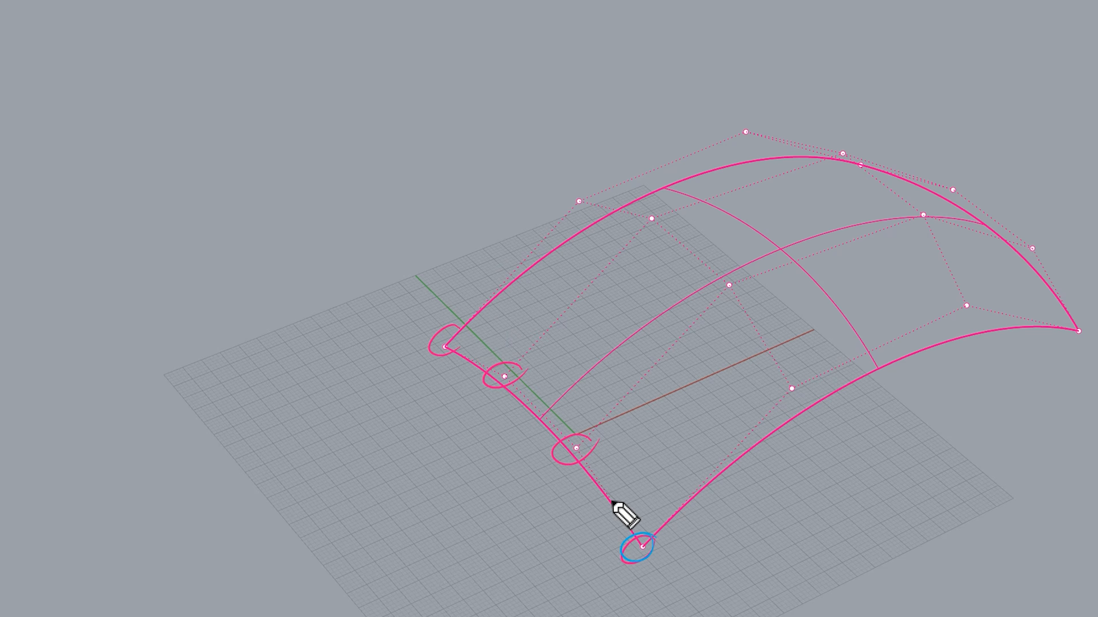
{"action": "left_click", "coordinate": [560, 463]}
{"action": "left_click", "coordinate": [508, 386]}
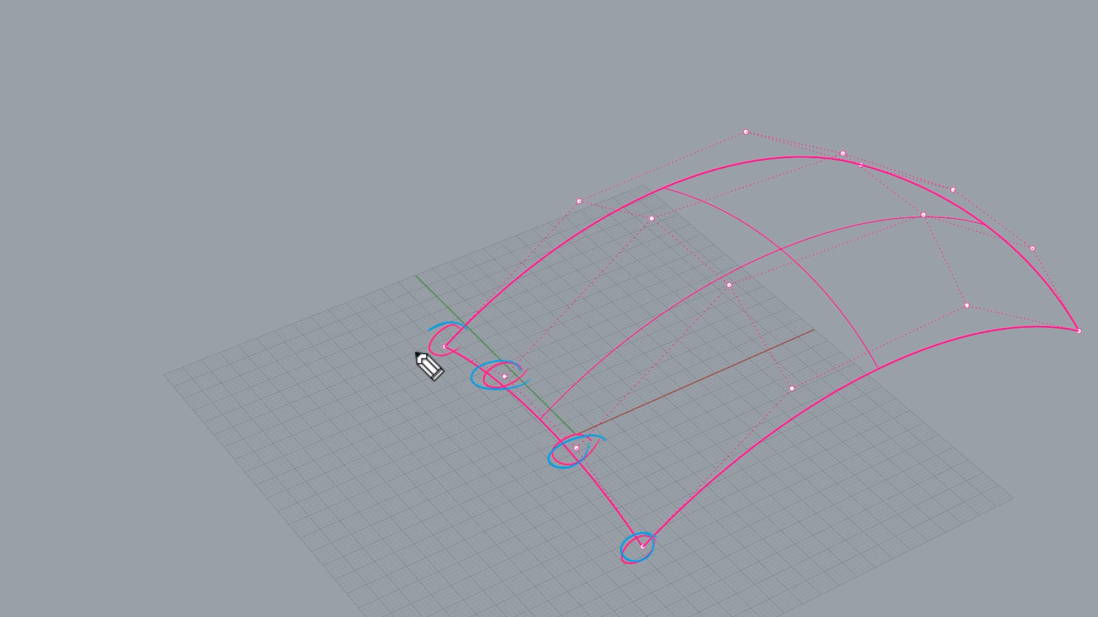
{"action": "left_click", "coordinate": [429, 354]}
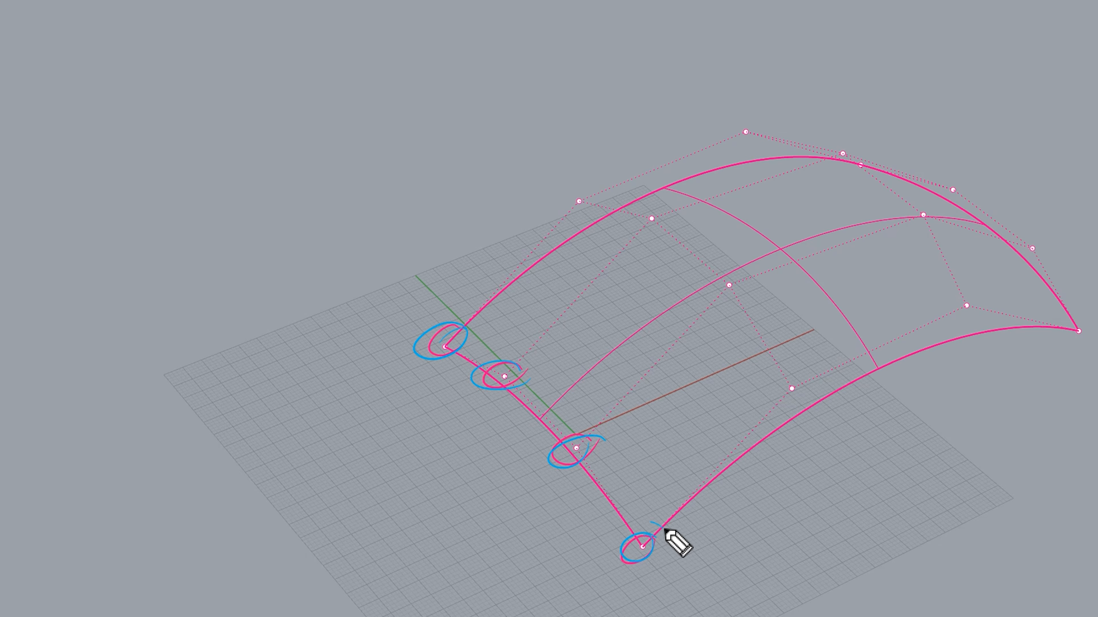
{"action": "left_click_drag", "start_coordinate": [663, 528], "coordinate": [647, 528]}
{"action": "left_click_drag", "start_coordinate": [815, 374], "coordinate": [815, 377]}
{"action": "mouse_move", "coordinate": [954, 322]}
{"action": "left_mouse_down"}
{"action": "mouse_move", "coordinate": [980, 309]}
{"action": "mouse_move", "coordinate": [975, 301]}
{"action": "left_mouse_up"}
{"action": "mouse_move", "coordinate": [1080, 329]}
{"action": "left_mouse_down"}
{"action": "mouse_move", "coordinate": [1071, 353]}
{"action": "mouse_move", "coordinate": [1086, 333]}
{"action": "left_mouse_up"}
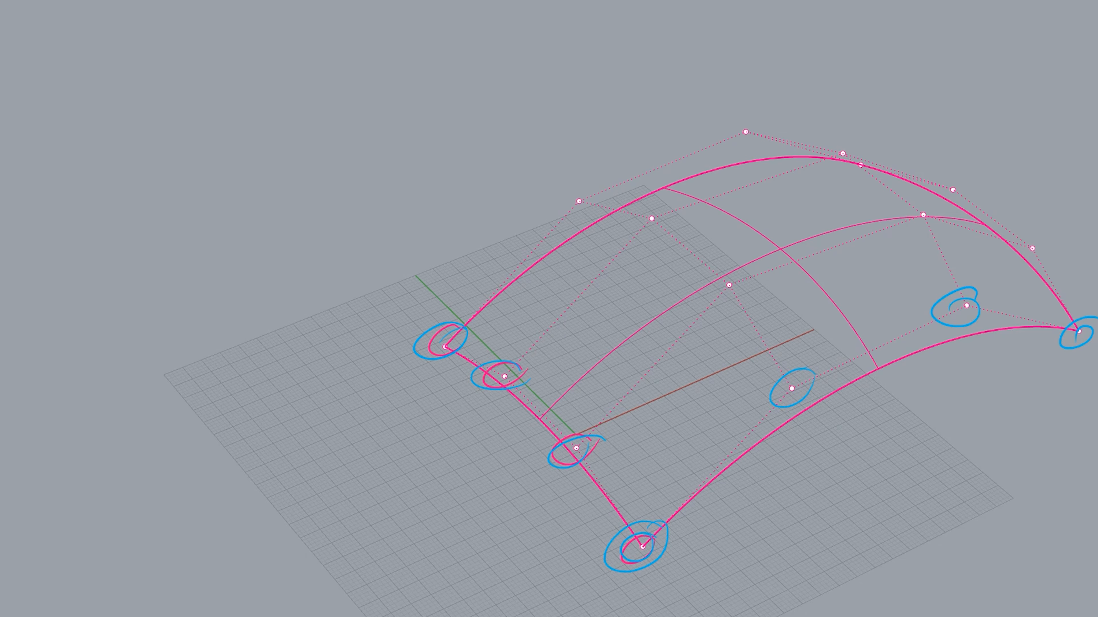
{"action": "key", "text": "Delete"}
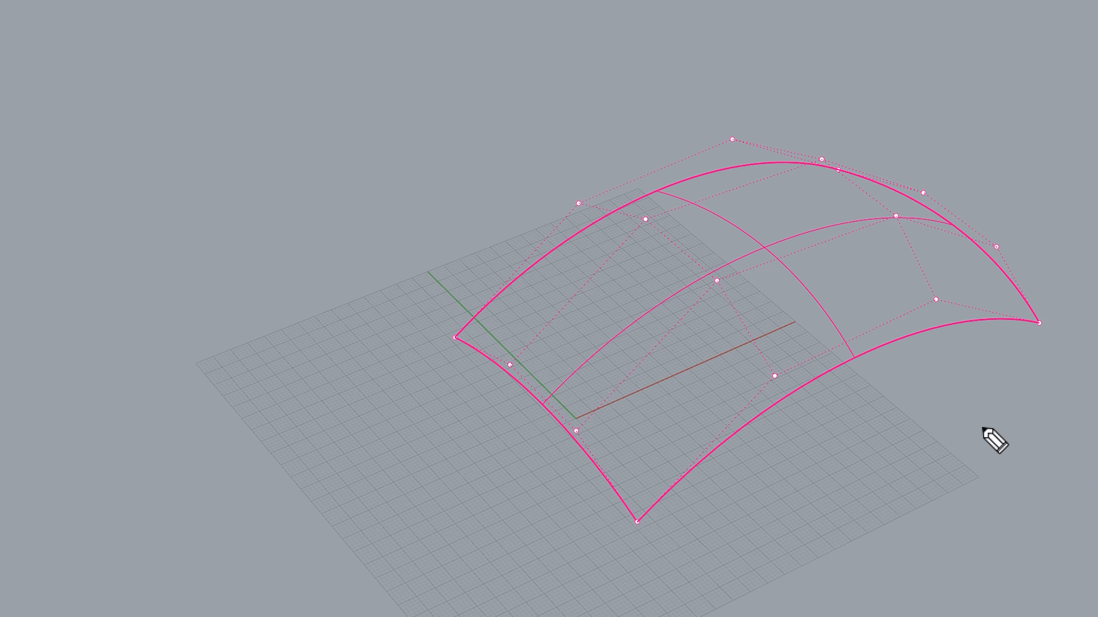
- Undo the rebuild of the swept surface
{"action": "right_click_drag", "start_coordinate": [561, 269], "coordinate": [682, 320]}
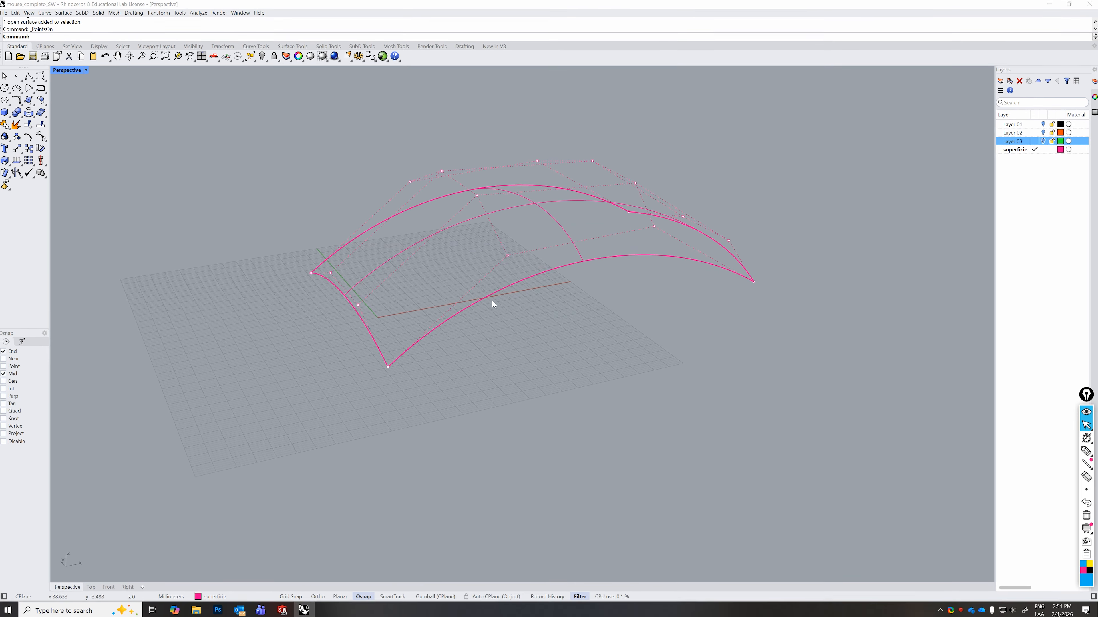
{"action": "right_click_drag", "start_coordinate": [493, 289], "coordinate": [451, 379]}
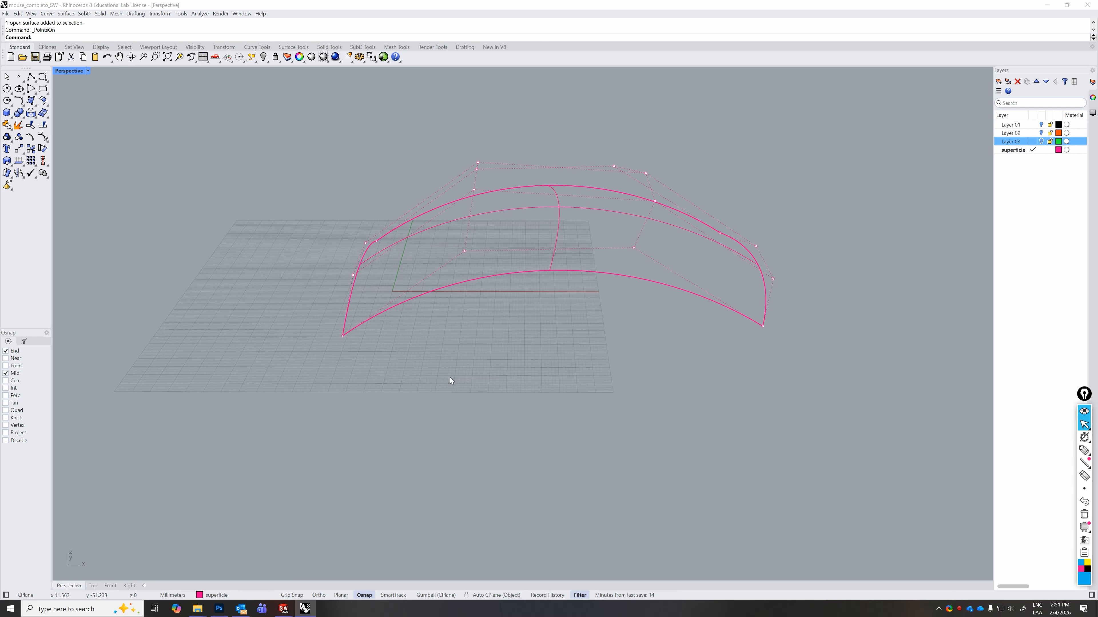
{"action": "key", "text": "ctrl+z"}
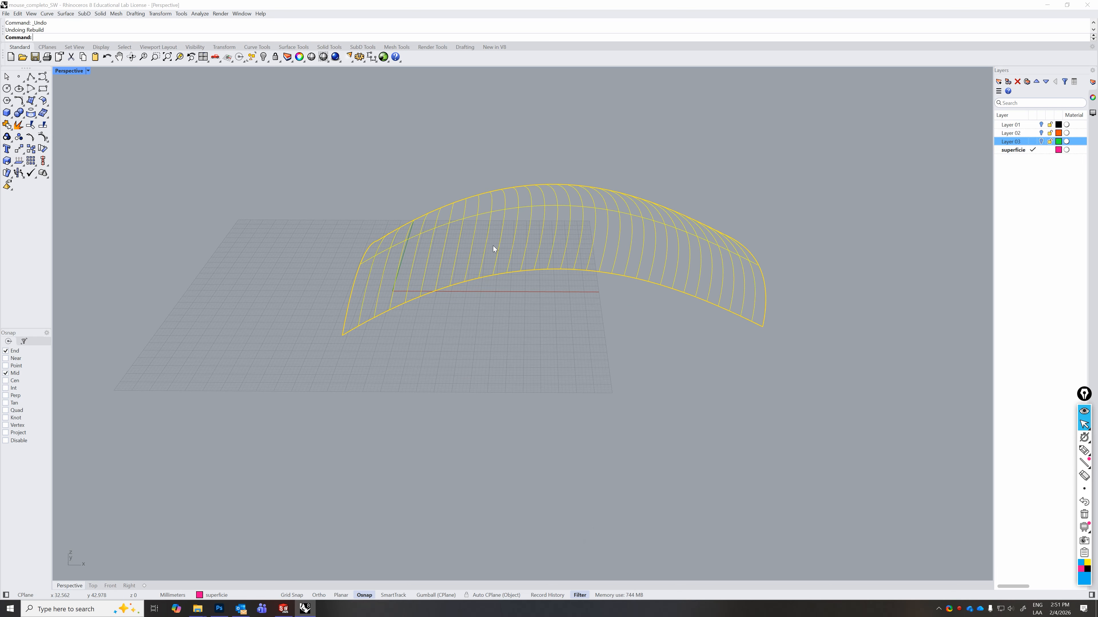
- Duplicate the swept surface in place and move the copy about 99 mm straight along positive Y in the Top view
{"action": "key", "text": "ctrl+c"}
{"action": "key", "text": "ctrl+v"}
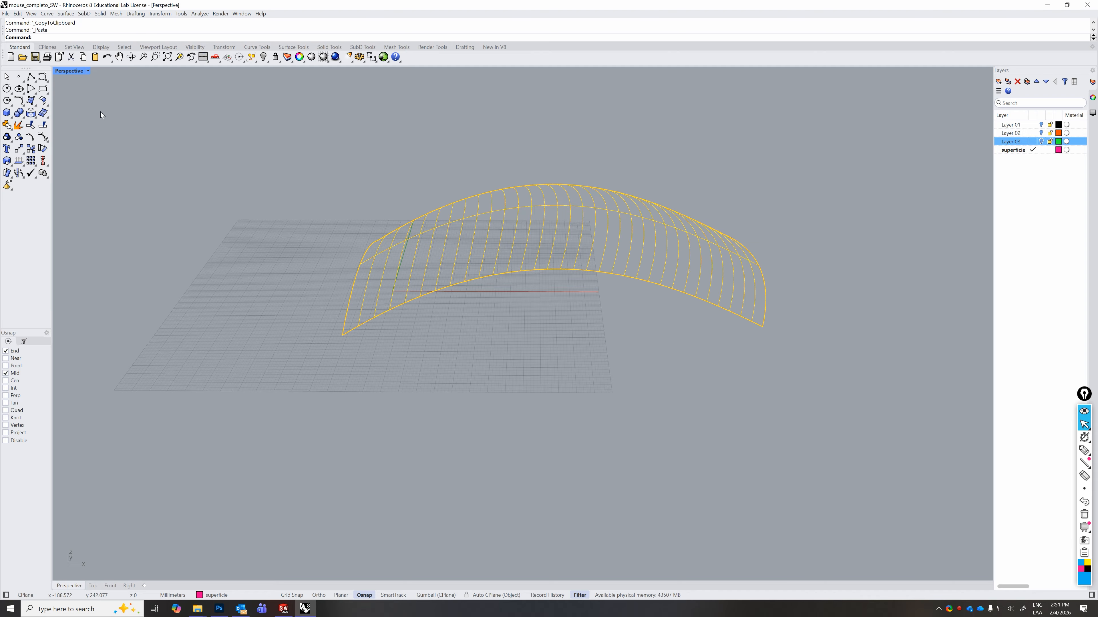
{"action": "type", "text": "move"}
{"action": "key", "text": "Return"}
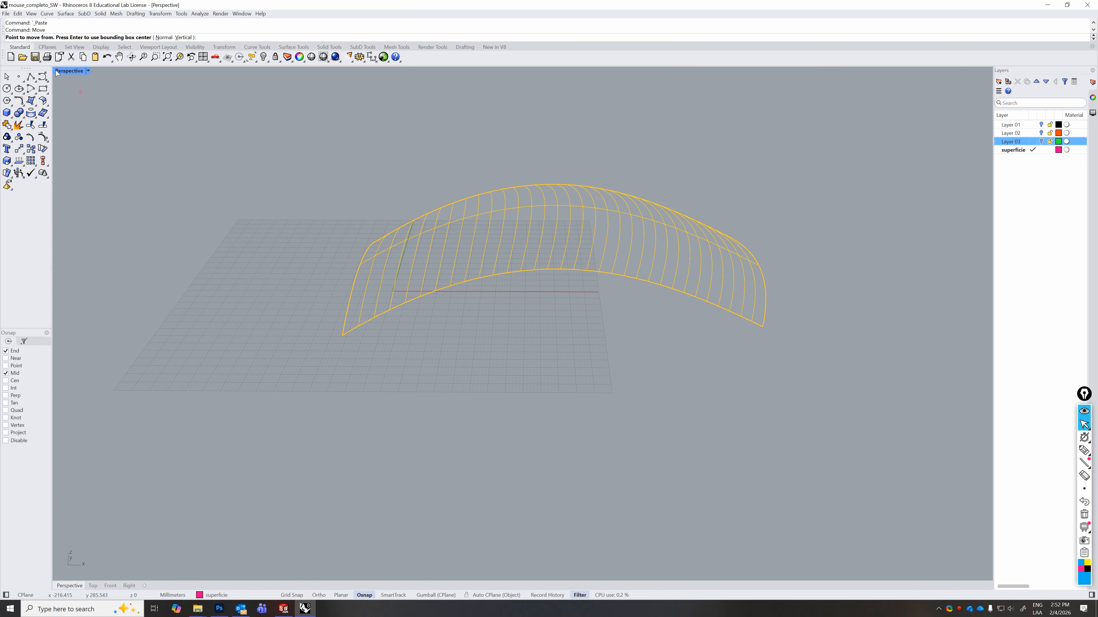
{"action": "double_click", "coordinate": [65, 71]}
{"action": "scroll", "coordinate": [315, 183], "scroll_direction": "up", "scroll_amount": 2}
{"action": "scroll", "coordinate": [311, 188], "scroll_direction": "down", "scroll_amount": 8}
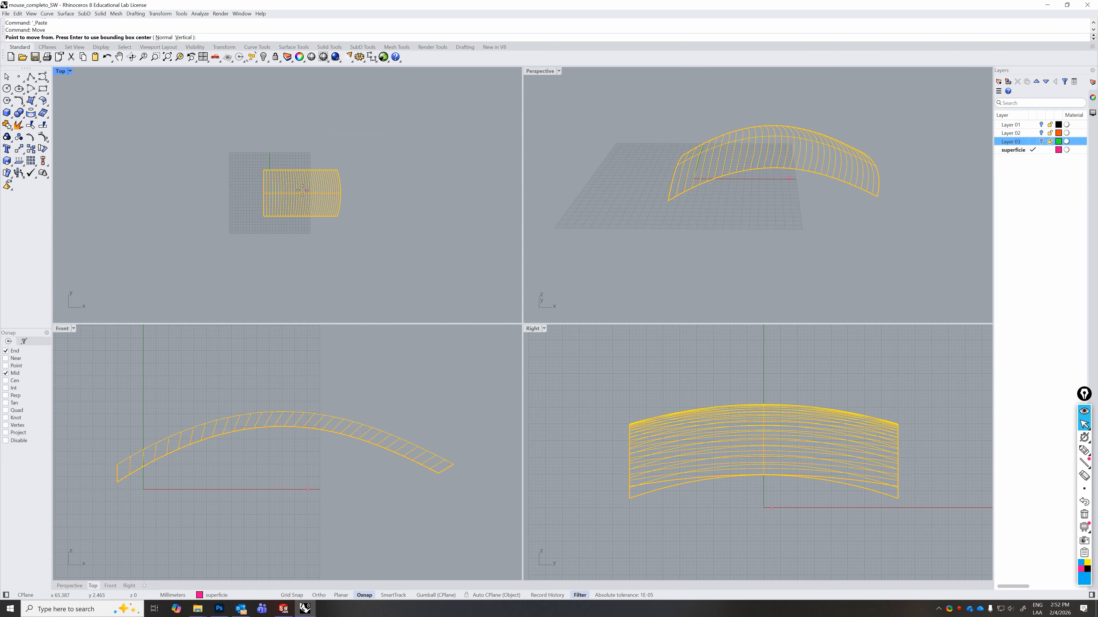
{"action": "left_click", "coordinate": [264, 170]}
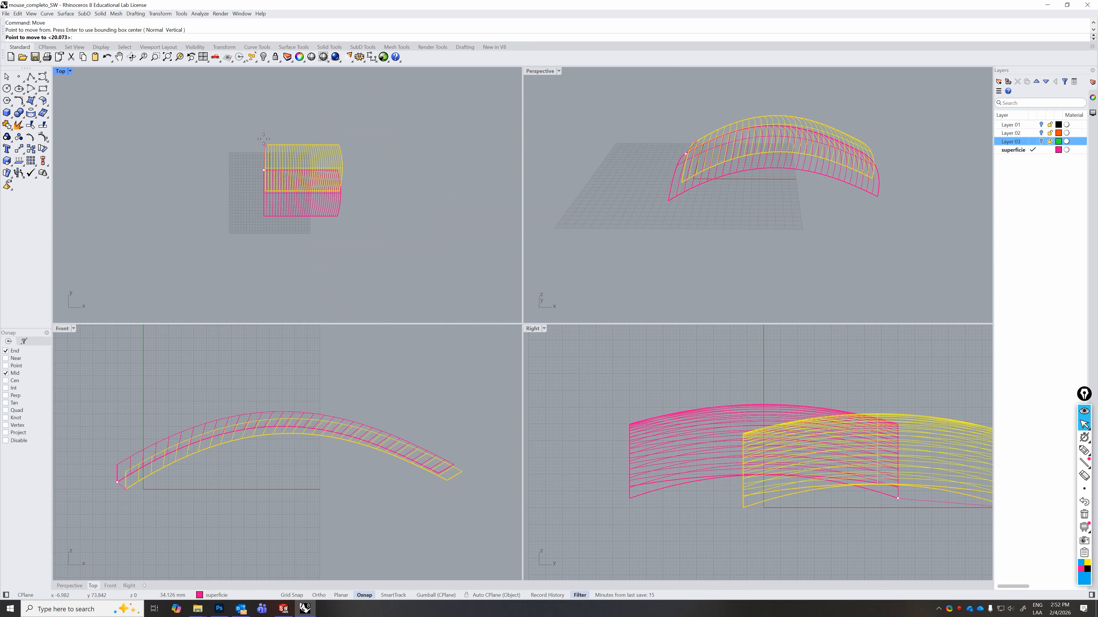
{"action": "key", "text": "shift"}
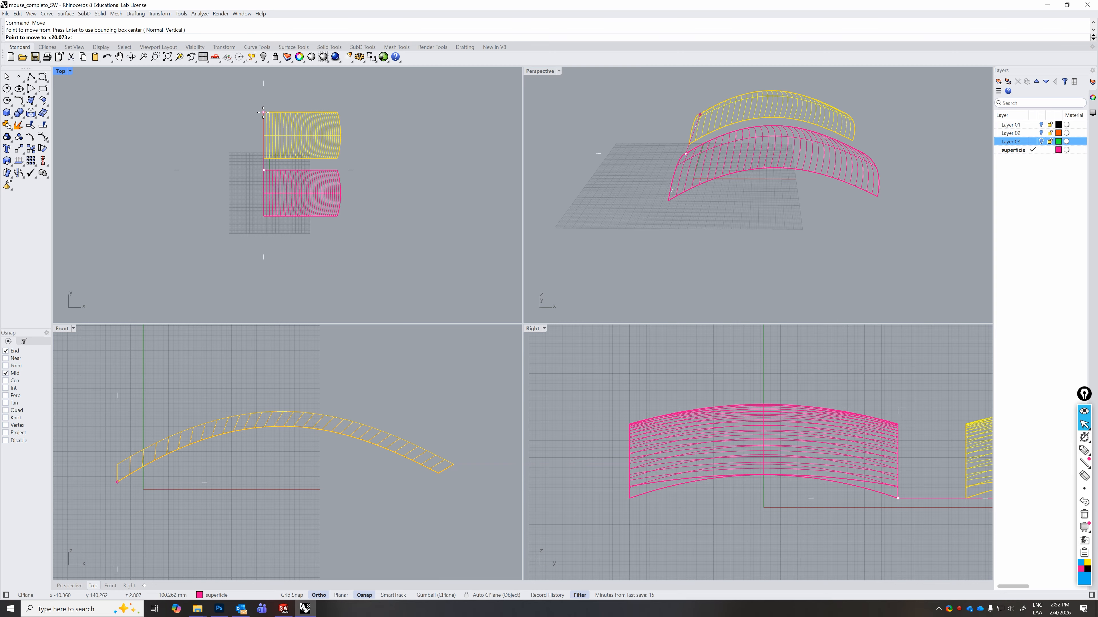
{"action": "left_click", "coordinate": [264, 113], "text": "shift"}
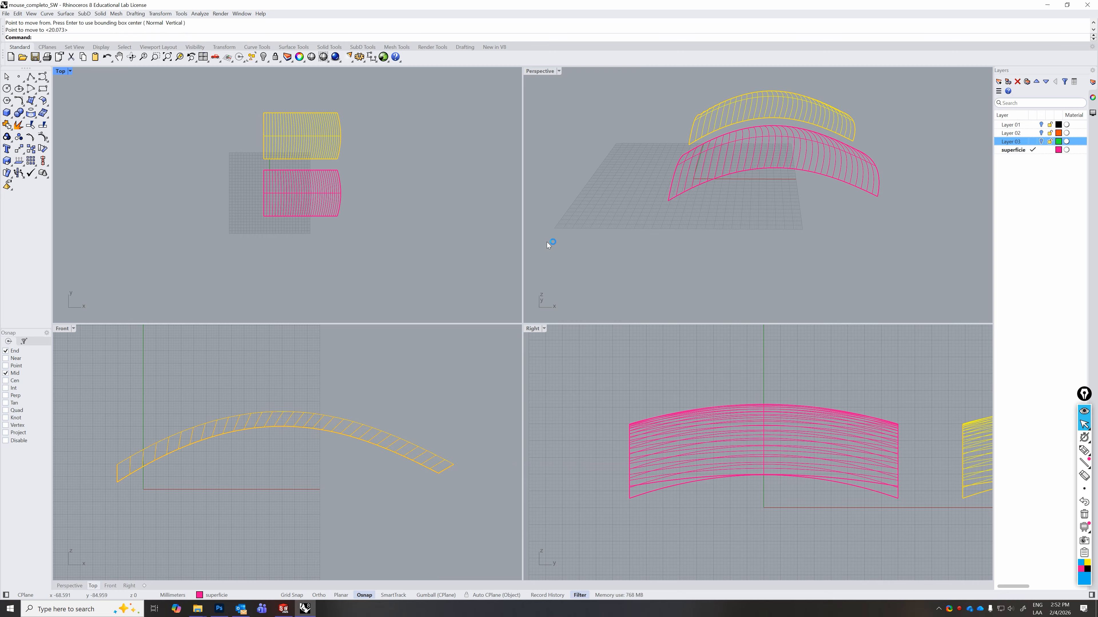
- Rebuild the original swept surface, keeping 4 points and degree 3 in both U and V
{"action": "left_click", "coordinate": [295, 190]}
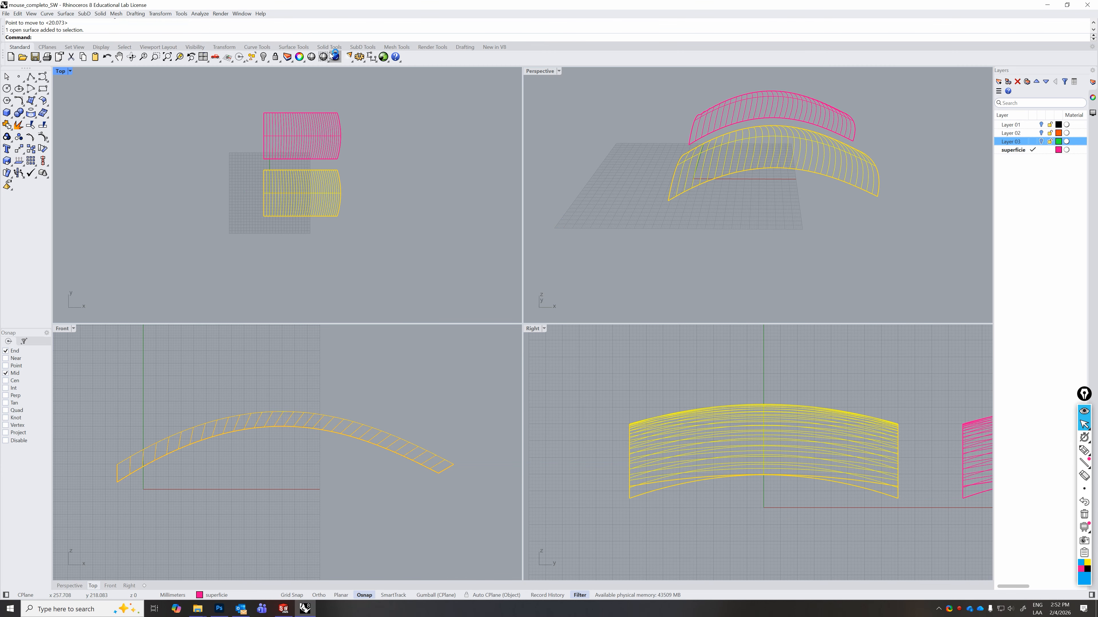
{"action": "left_click", "coordinate": [293, 46]}
{"action": "left_click", "coordinate": [225, 58]}
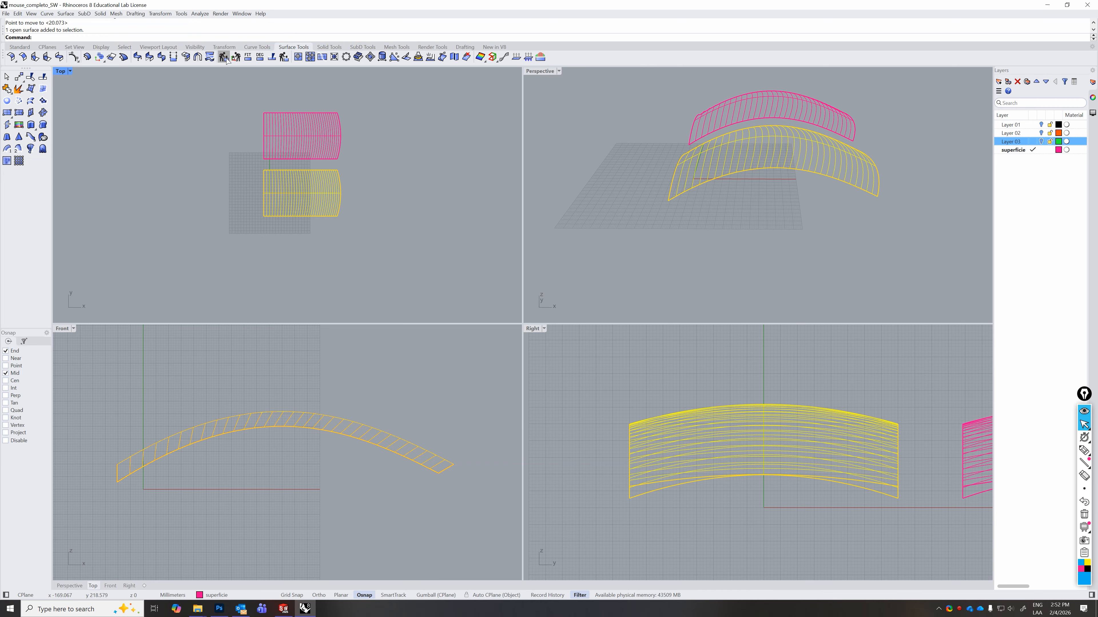
{"action": "left_click", "coordinate": [409, 352]}
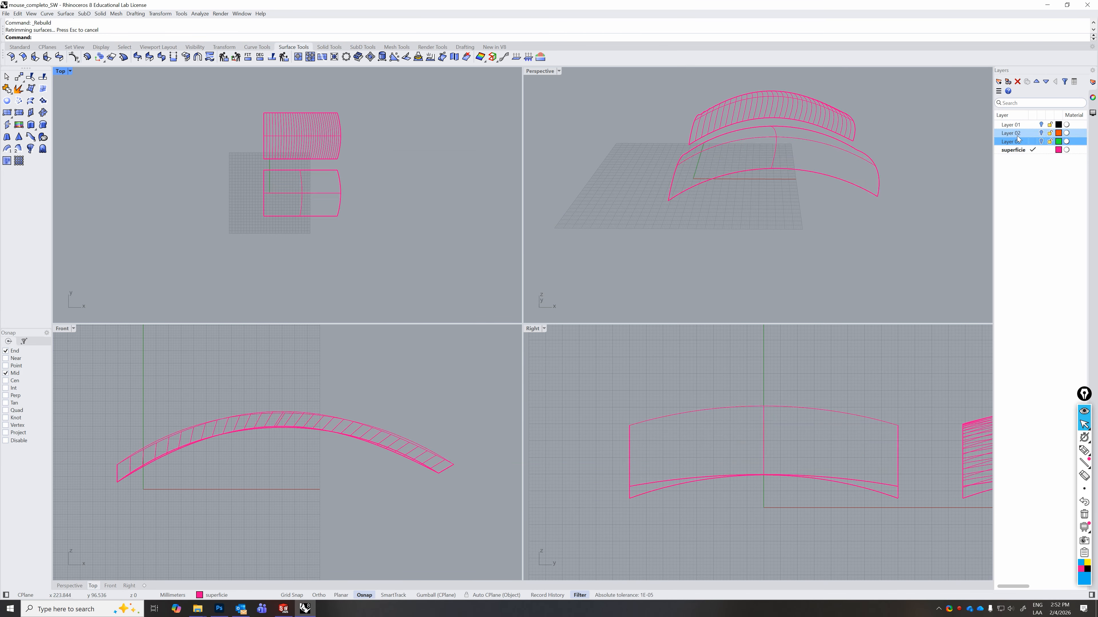
- Change the superficie layer's colour to dark blue
{"action": "left_click", "coordinate": [1059, 150]}
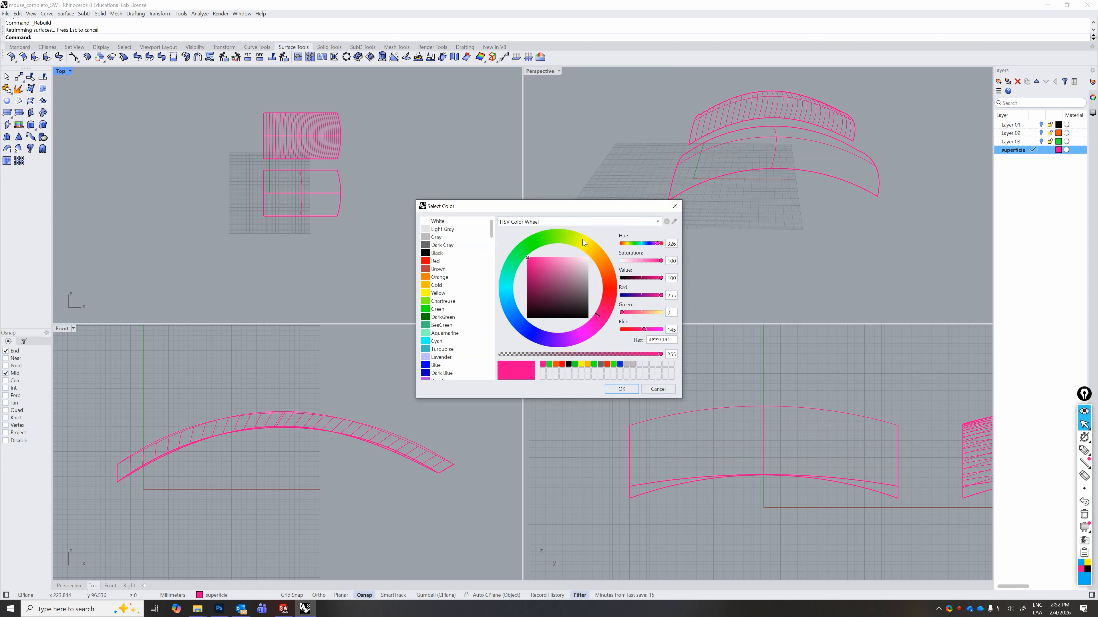
{"action": "left_click", "coordinate": [514, 306]}
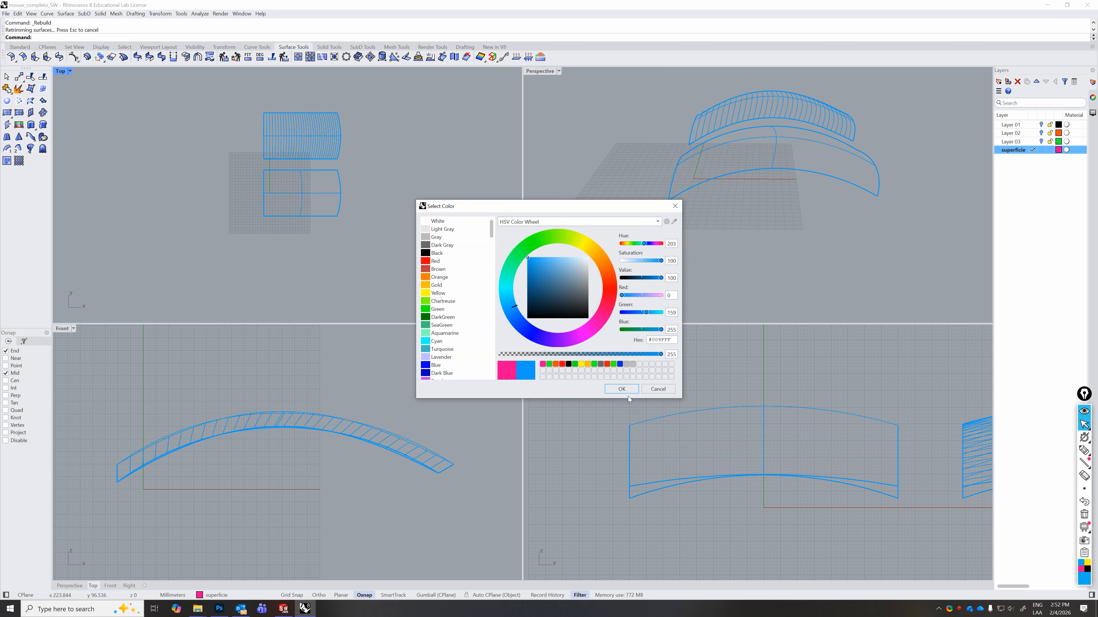
{"action": "left_click_drag", "start_coordinate": [545, 308], "coordinate": [551, 293]}
{"action": "left_click", "coordinate": [621, 391]}
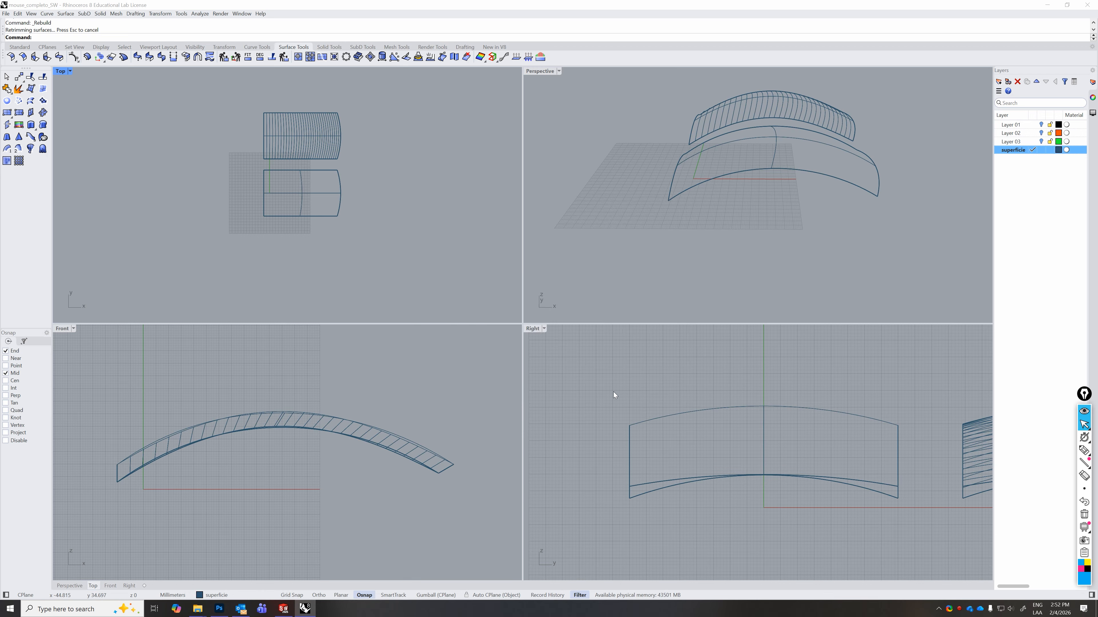
- Move the dense copy back onto the rebuilt surface, matching the midpoints of their curved end edges in the Top view
{"action": "left_click", "coordinate": [320, 136]}
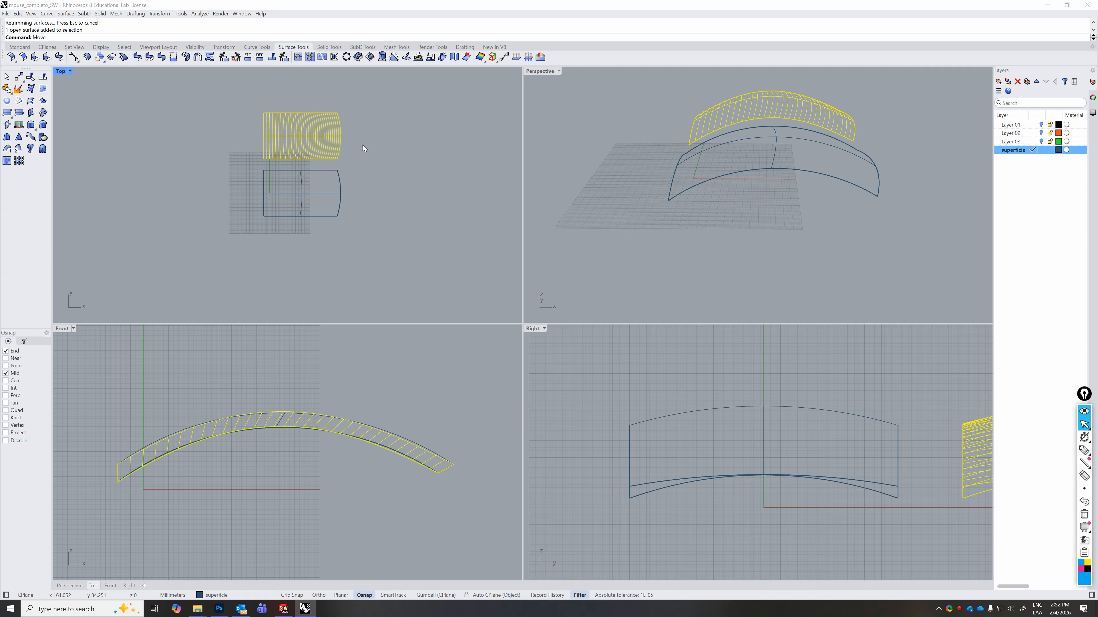
{"action": "key", "text": "Return"}
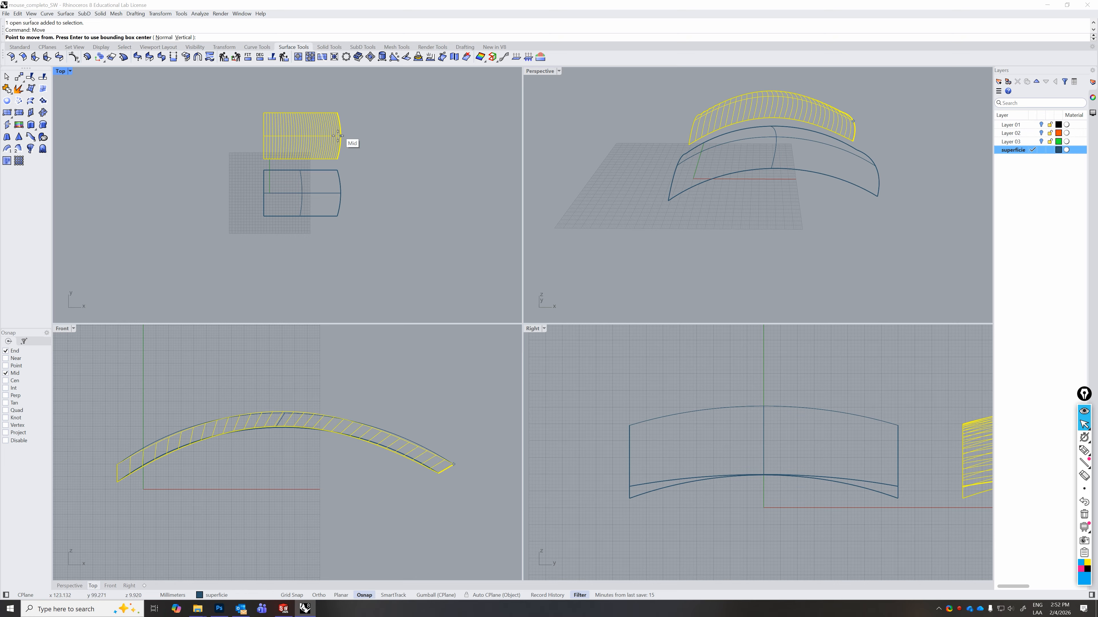
{"action": "scroll", "coordinate": [342, 139], "scroll_direction": "up", "scroll_amount": 3}
{"action": "scroll", "coordinate": [343, 139], "scroll_direction": "up", "scroll_amount": 2}
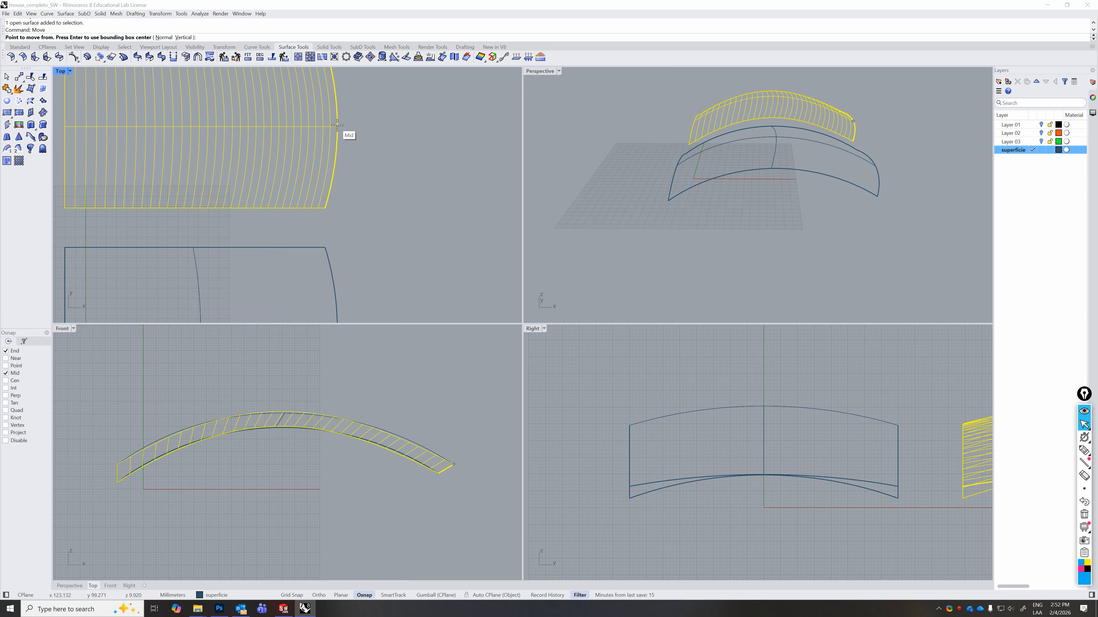
{"action": "left_click", "coordinate": [341, 145]}
{"action": "left_click", "coordinate": [349, 265]}
{"action": "scroll", "coordinate": [355, 302], "scroll_direction": "down", "scroll_amount": 3}
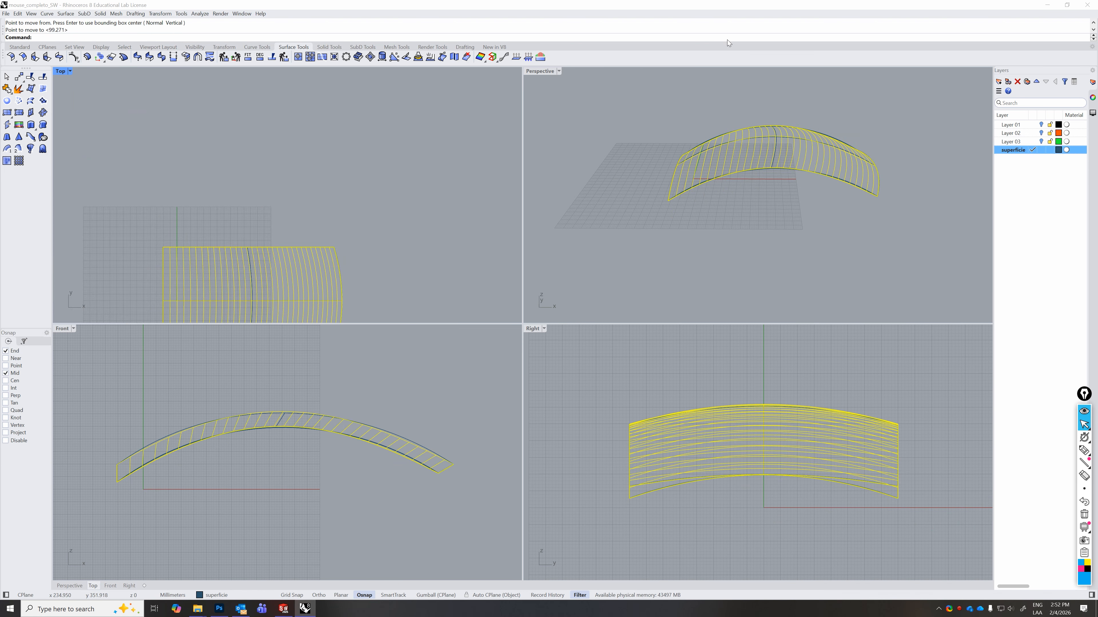
- Maximize the Perspective view and compare the selected rebuilt surface with the overlaid dense copy along their edges
{"action": "left_click", "coordinate": [543, 71]}
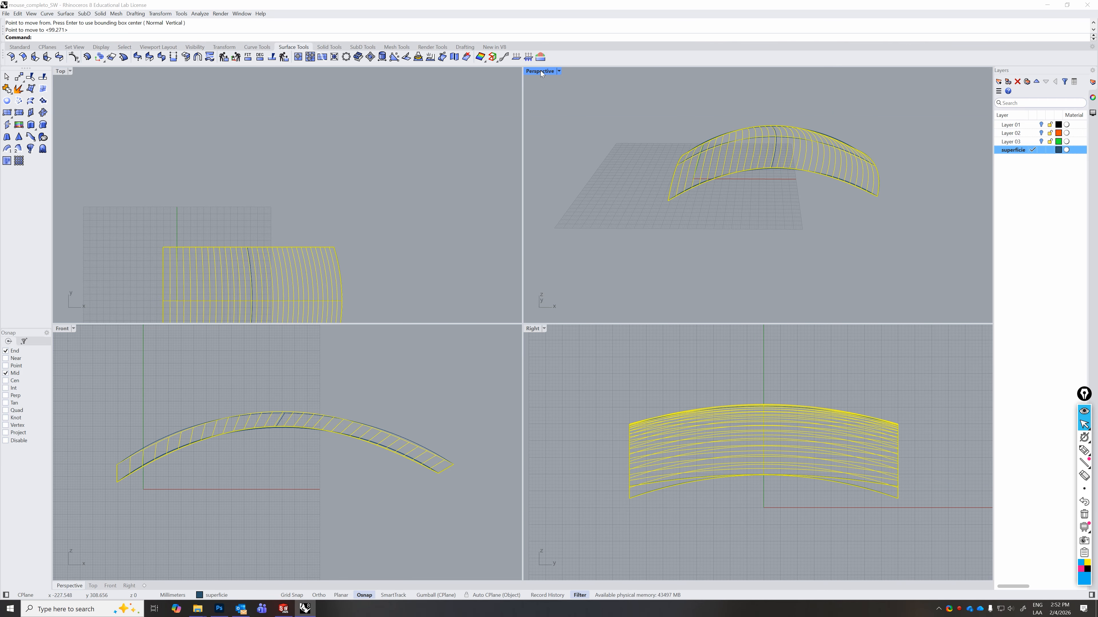
{"action": "double_click", "coordinate": [541, 70]}
{"action": "right_click_drag", "start_coordinate": [488, 224], "coordinate": [521, 231]}
{"action": "key", "text": "Escape"}
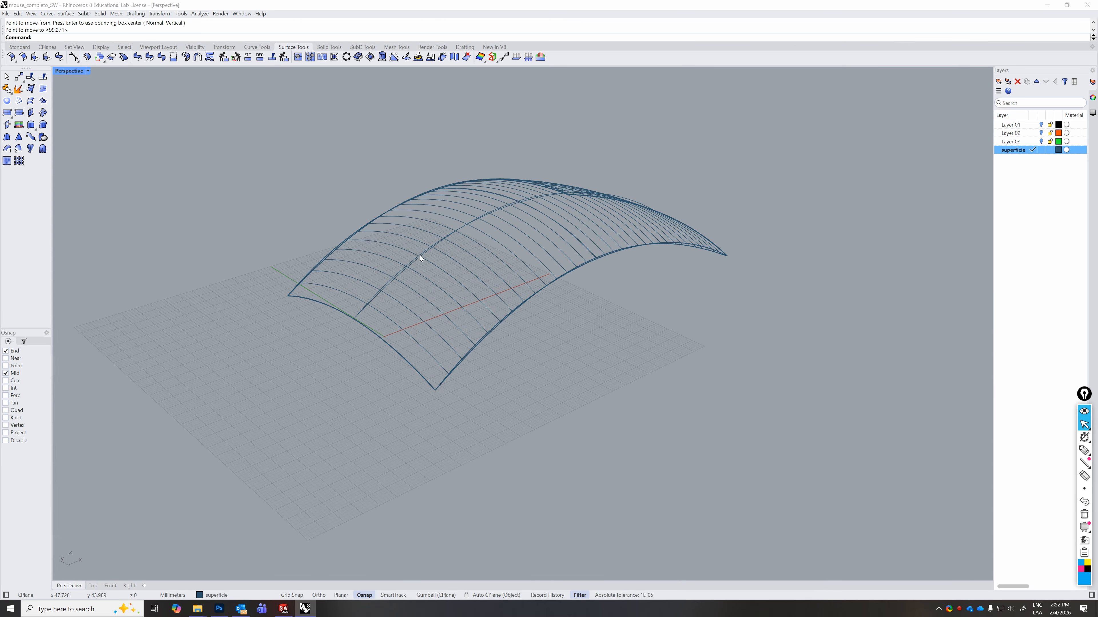
{"action": "left_click", "coordinate": [409, 266]}
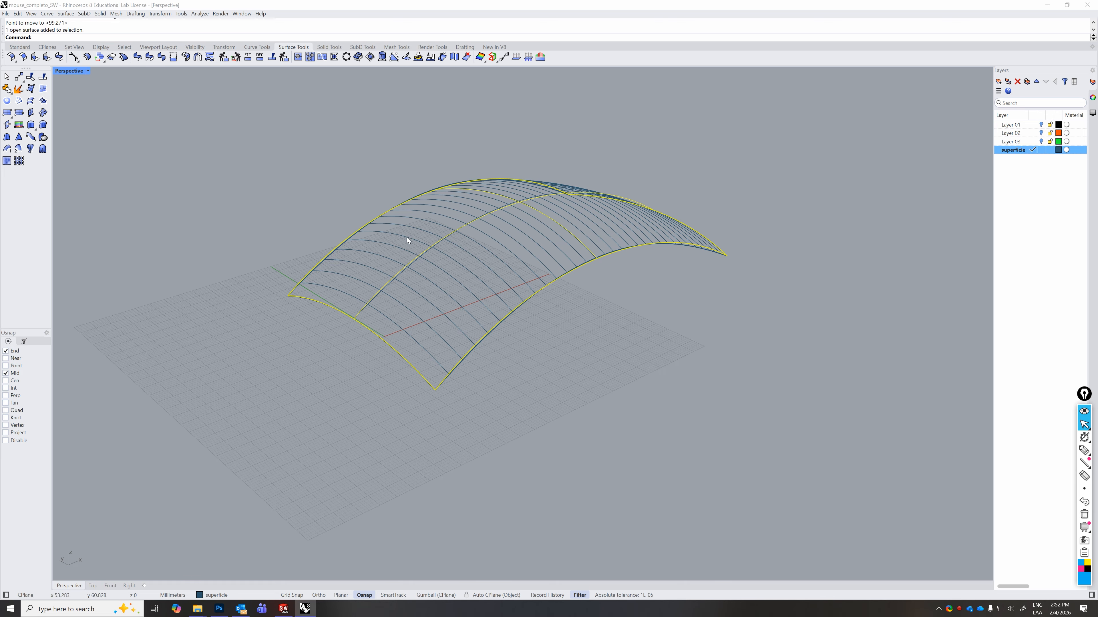
{"action": "scroll", "coordinate": [407, 237], "scroll_direction": "up", "scroll_amount": 3}
{"action": "right_click_drag", "start_coordinate": [442, 265], "coordinate": [424, 246]}
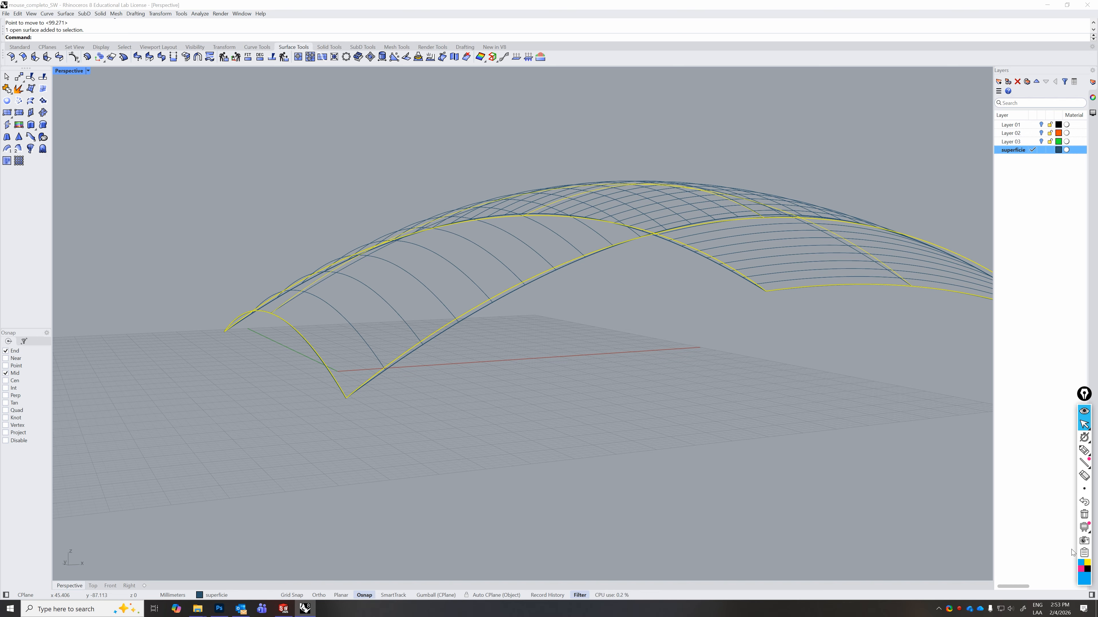
- Mark the gaps between the two overlaid surfaces with pink pen annotations and clear the drawing
{"action": "left_click", "coordinate": [1083, 576]}
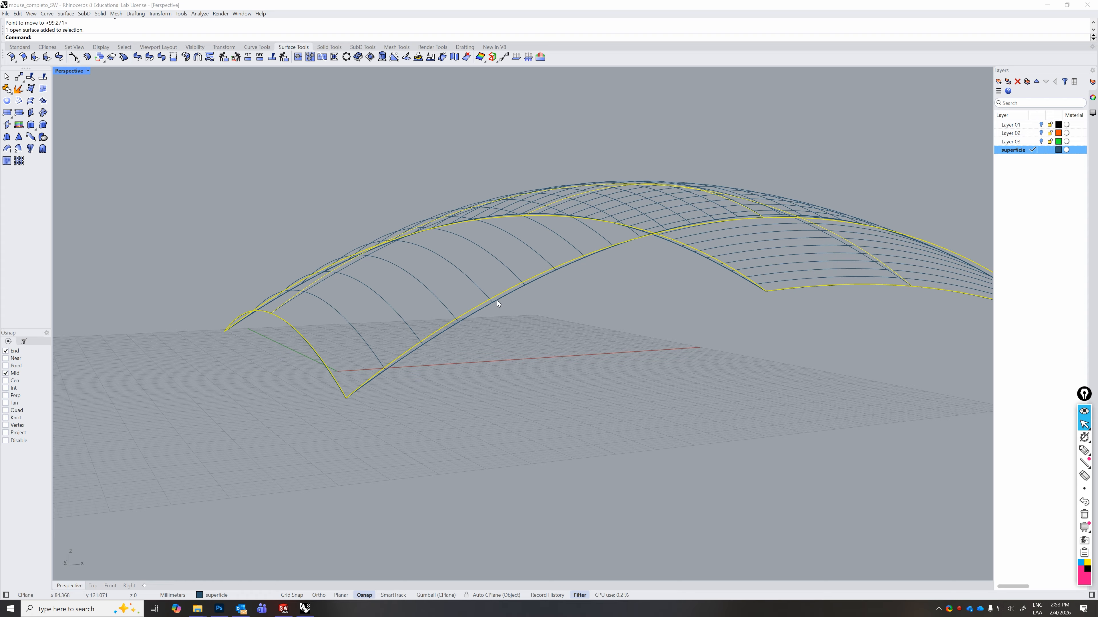
{"action": "left_click", "coordinate": [1084, 450]}
{"action": "mouse_move", "coordinate": [599, 247]}
{"action": "left_mouse_down"}
{"action": "mouse_move", "coordinate": [432, 321]}
{"action": "mouse_move", "coordinate": [438, 383]}
{"action": "mouse_move", "coordinate": [575, 256]}
{"action": "left_mouse_up"}
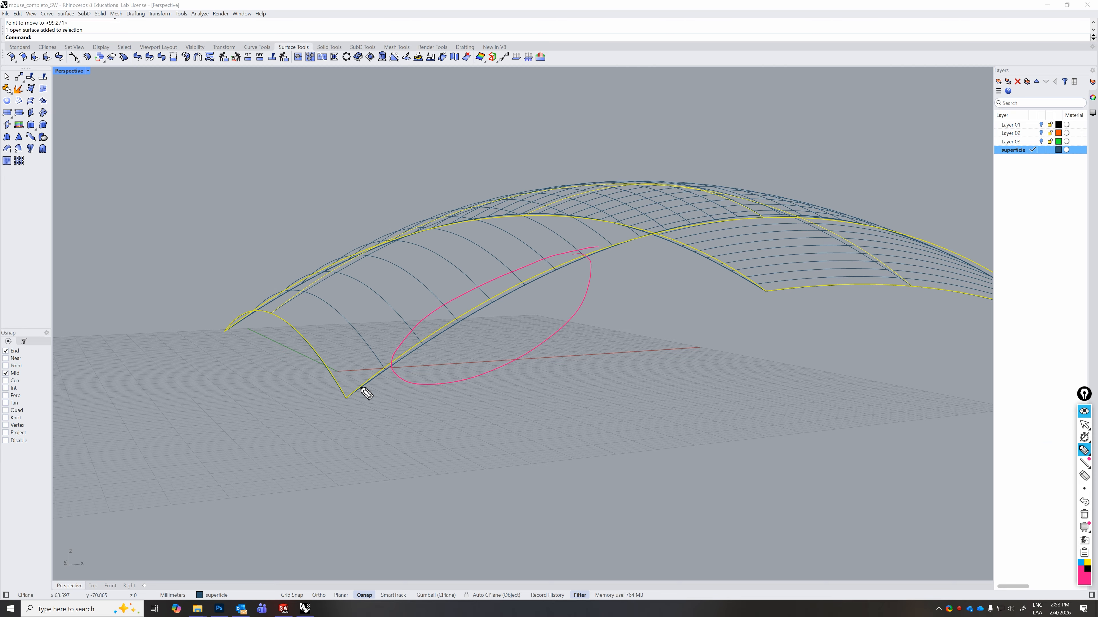
{"action": "mouse_move", "coordinate": [363, 388]}
{"action": "left_mouse_down"}
{"action": "mouse_move", "coordinate": [543, 271]}
{"action": "mouse_move", "coordinate": [638, 236]}
{"action": "left_mouse_up"}
{"action": "left_click_drag", "start_coordinate": [479, 305], "coordinate": [488, 296]}
{"action": "left_click_drag", "start_coordinate": [740, 277], "coordinate": [661, 223]}
{"action": "mouse_move", "coordinate": [304, 278]}
{"action": "left_mouse_down"}
{"action": "mouse_move", "coordinate": [318, 286]}
{"action": "mouse_move", "coordinate": [297, 290]}
{"action": "left_mouse_up"}
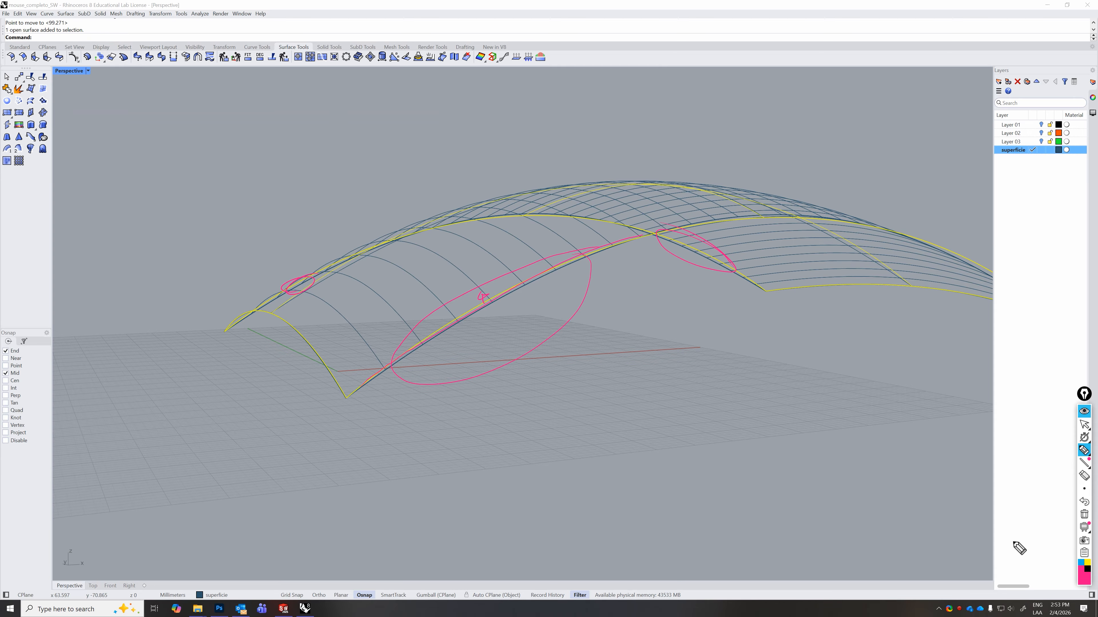
{"action": "left_click", "coordinate": [1083, 424]}
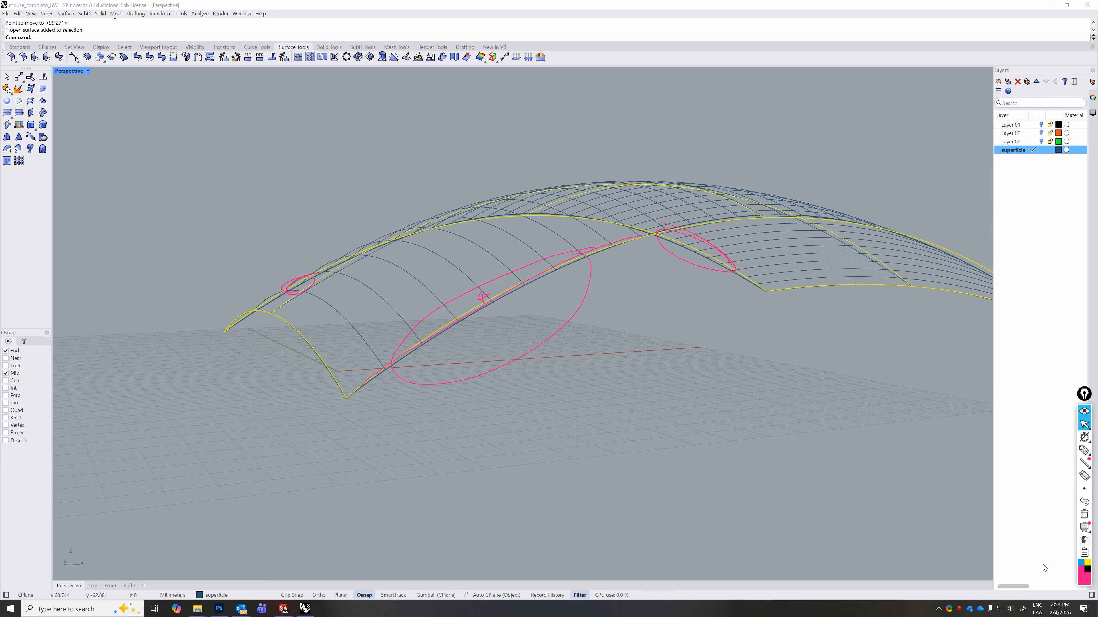
{"action": "left_click", "coordinate": [1084, 516]}
- Delete the dense original copy, keeping only the rebuilt surface
{"action": "scroll", "coordinate": [600, 247], "scroll_direction": "up", "scroll_amount": 3}
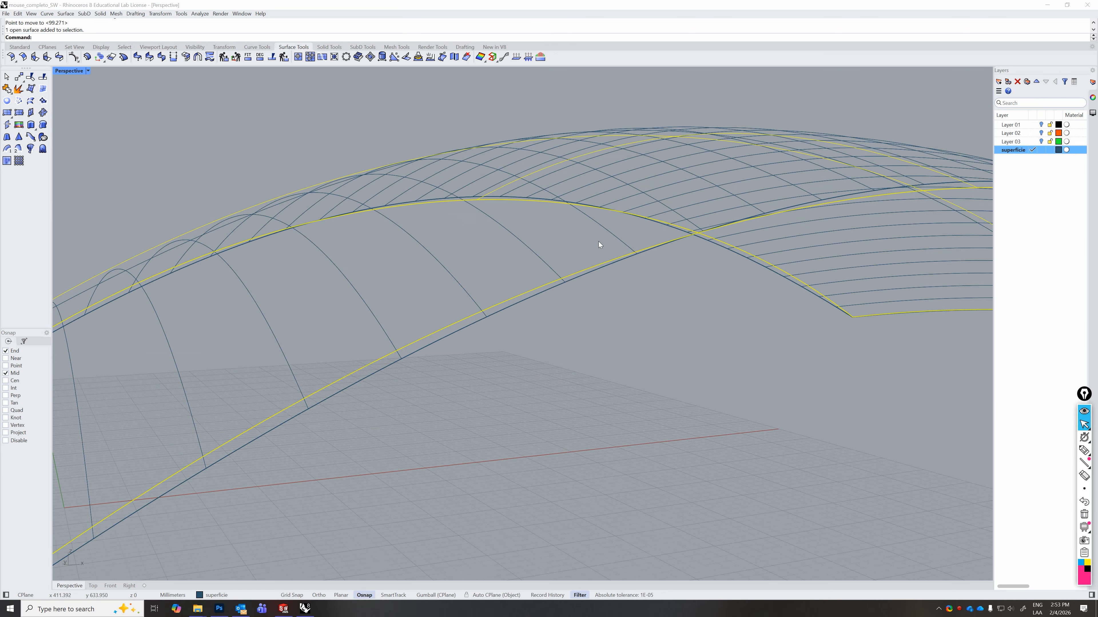
{"action": "left_click", "coordinate": [589, 279]}
{"action": "left_click", "coordinate": [563, 282]}
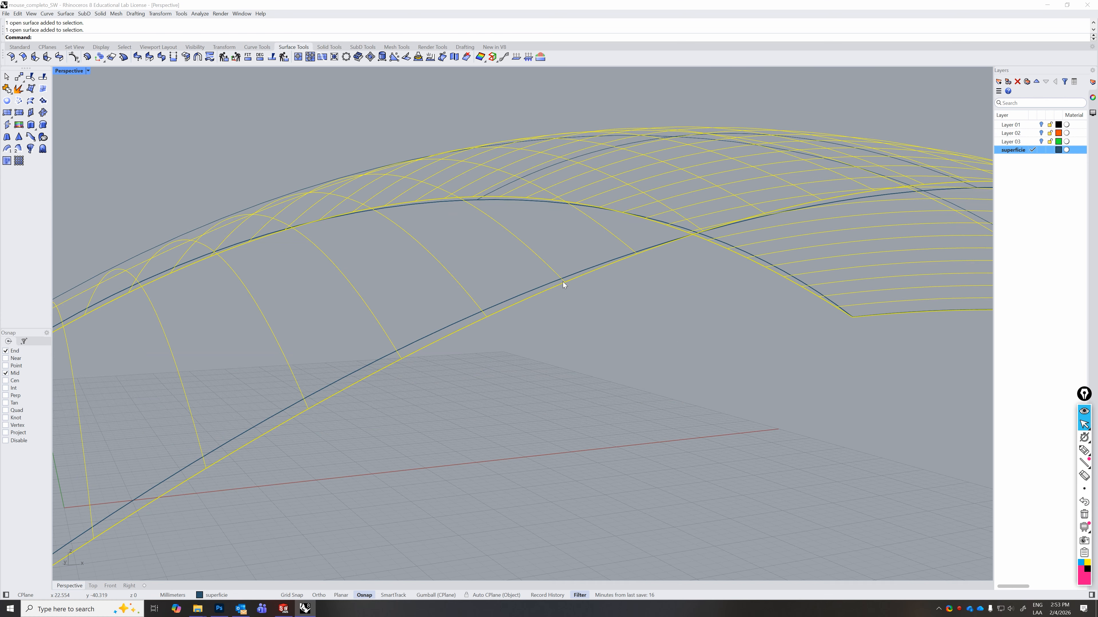
{"action": "key", "text": "Delete"}
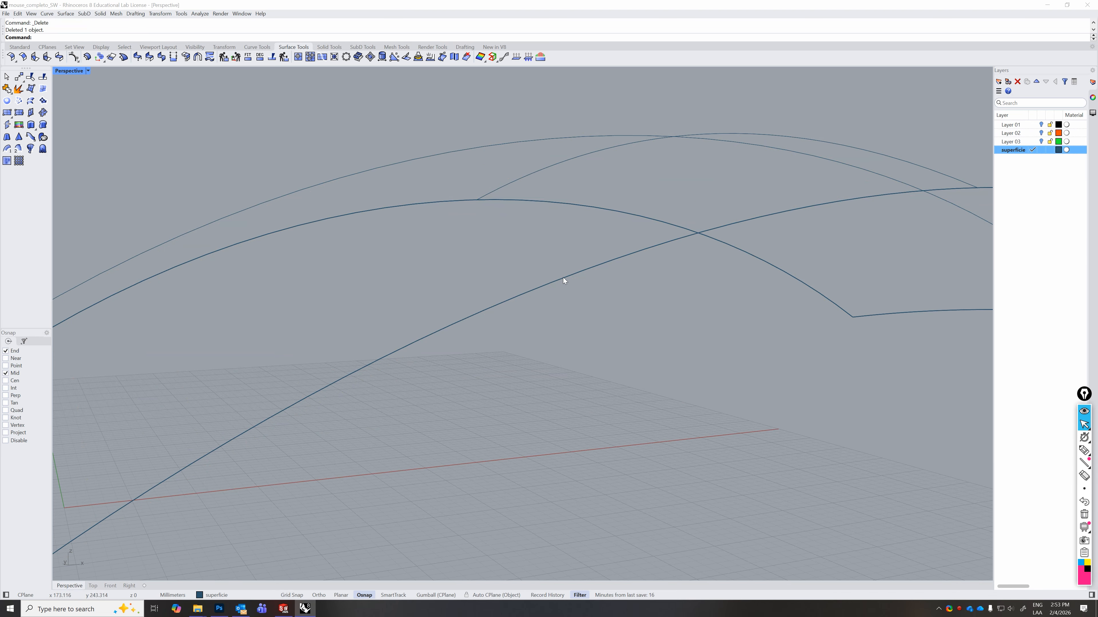
{"action": "scroll", "coordinate": [633, 298], "scroll_direction": "up", "scroll_amount": 3}
{"action": "scroll", "coordinate": [545, 291], "scroll_direction": "down", "scroll_amount": 8}
{"action": "scroll", "coordinate": [535, 299], "scroll_direction": "down", "scroll_amount": 3}
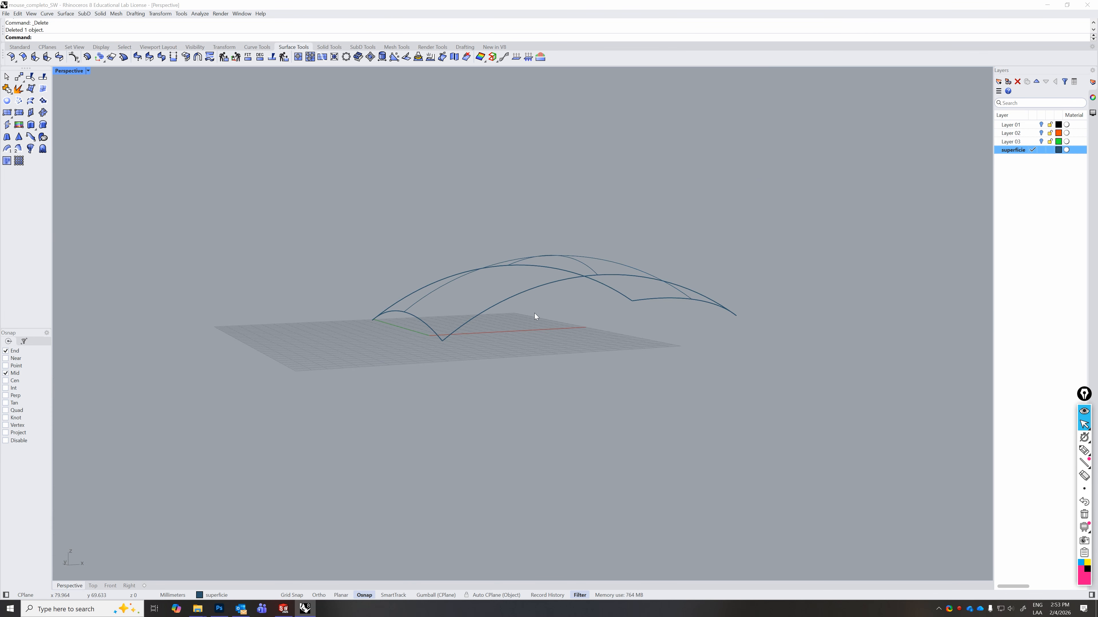
{"action": "right_click_drag", "start_coordinate": [534, 313], "coordinate": [630, 342]}
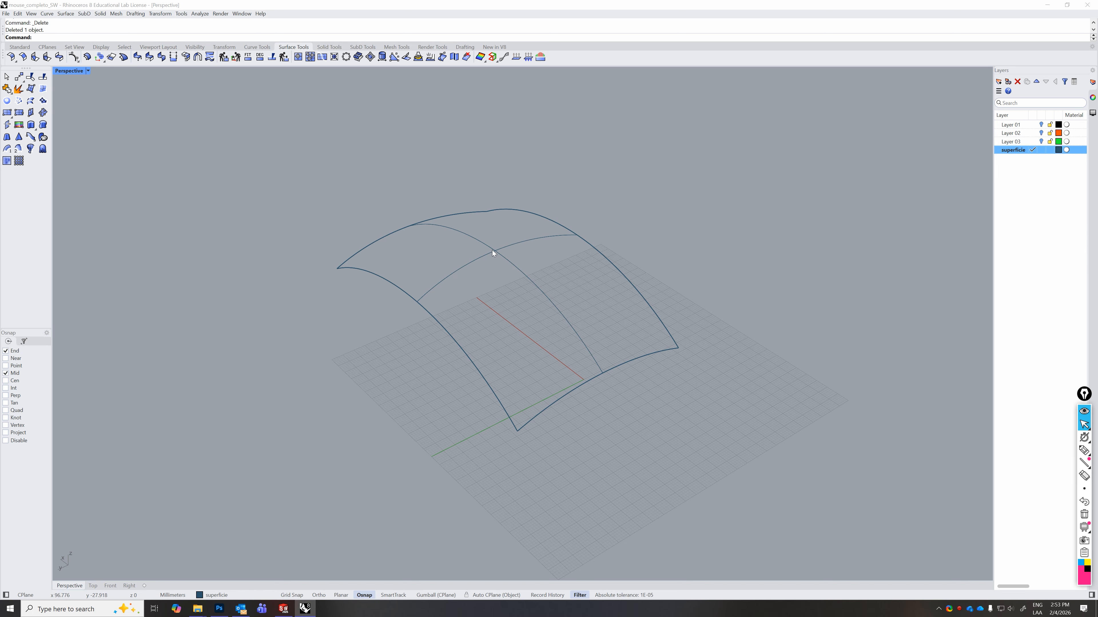
- Select the rebuilt surface and save the model under the new name "superficie de corte" in the Mouse folder
{"action": "left_click", "coordinate": [492, 250]}
{"action": "right_click_drag", "start_coordinate": [491, 294], "coordinate": [507, 320]}
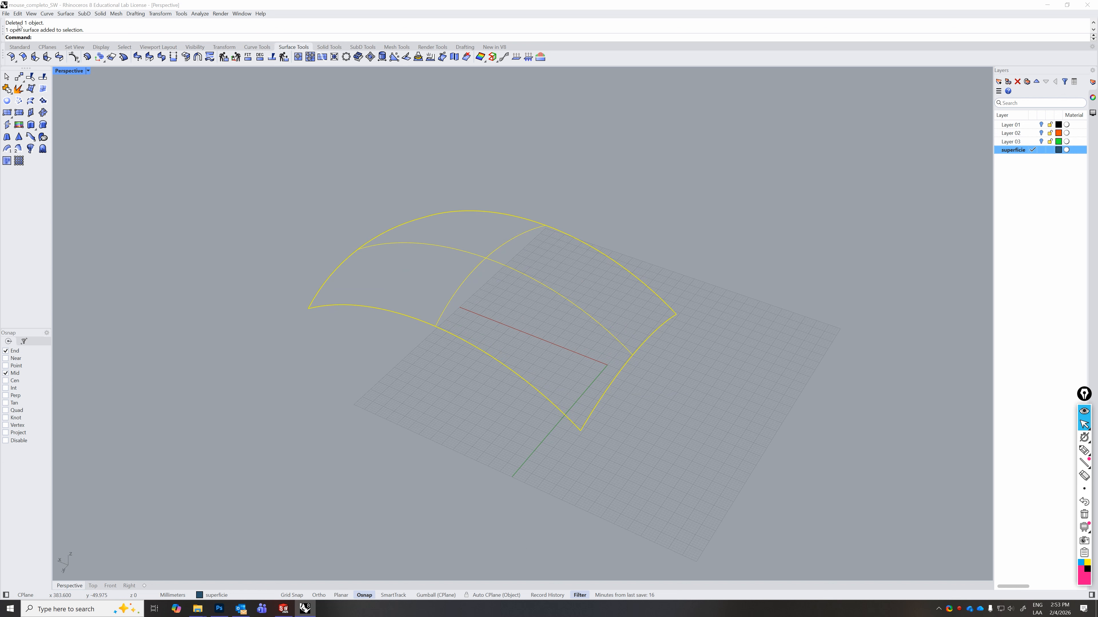
{"action": "left_click", "coordinate": [6, 14]}
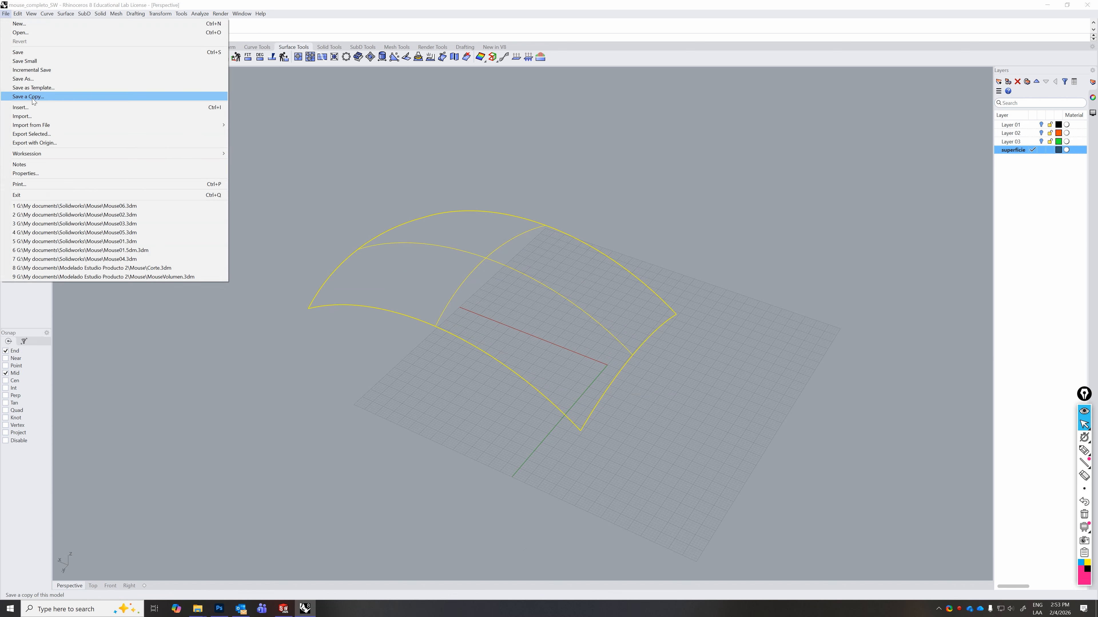
{"action": "left_click", "coordinate": [33, 79]}
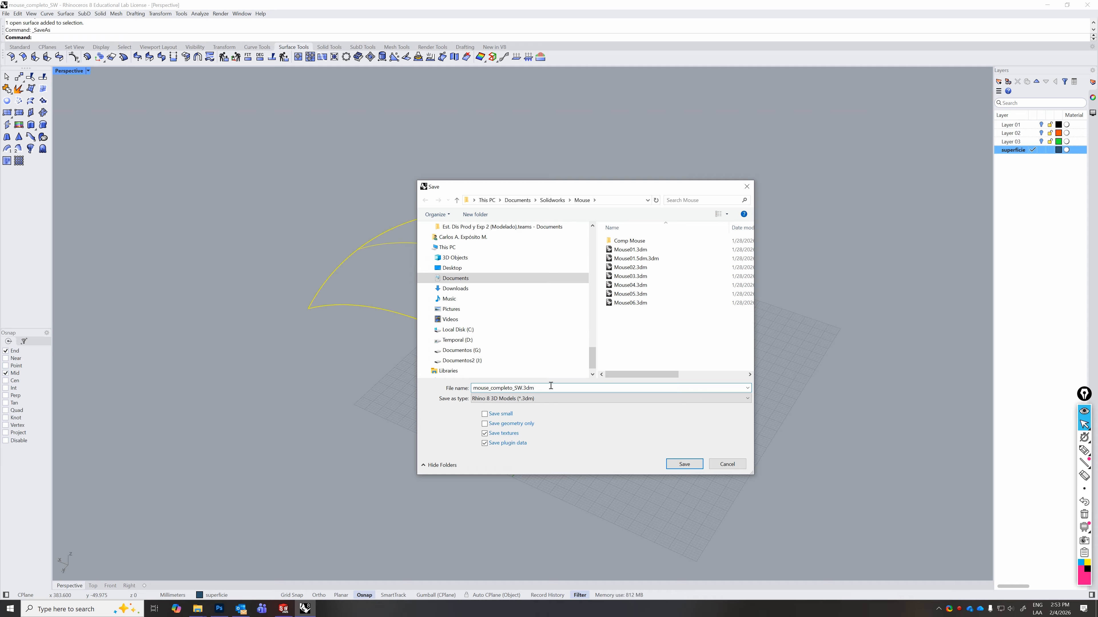
{"action": "type", "text": "superficie de corte"}
{"action": "key", "text": "Return"}
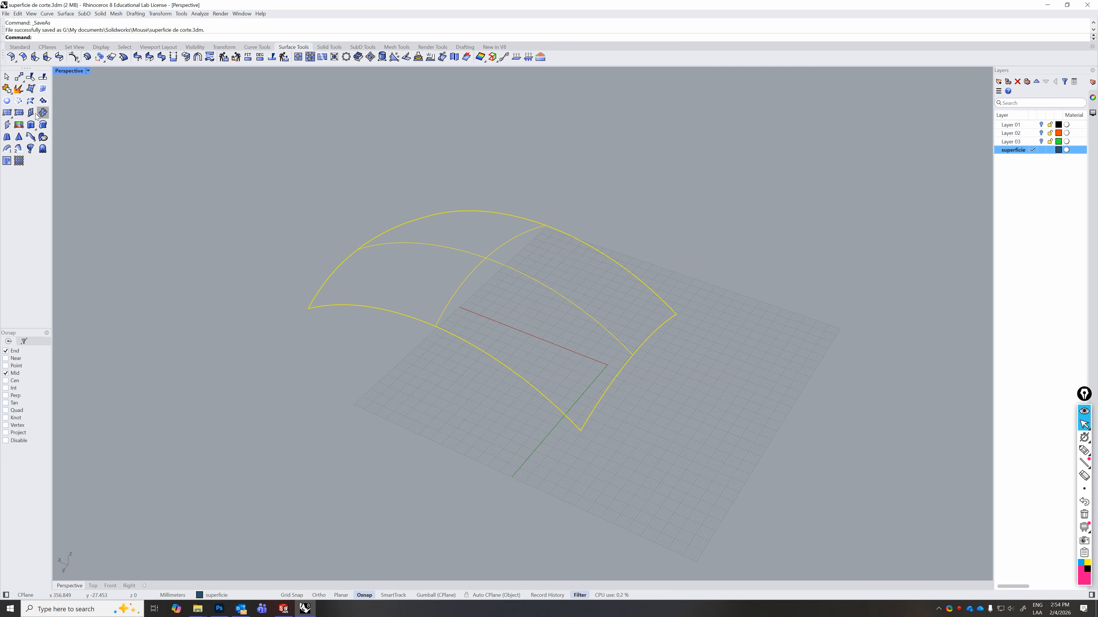
- Set up an export of only the selected surface to the Mouse folder in IGES (*.igs) format
{"action": "left_click", "coordinate": [6, 14]}
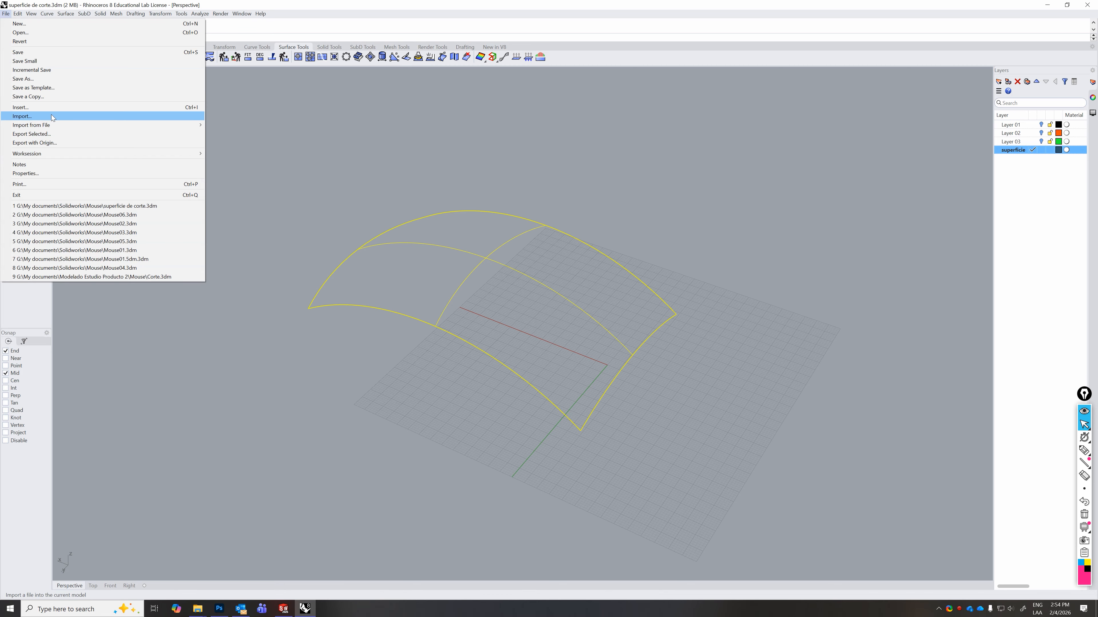
{"action": "left_click", "coordinate": [45, 134]}
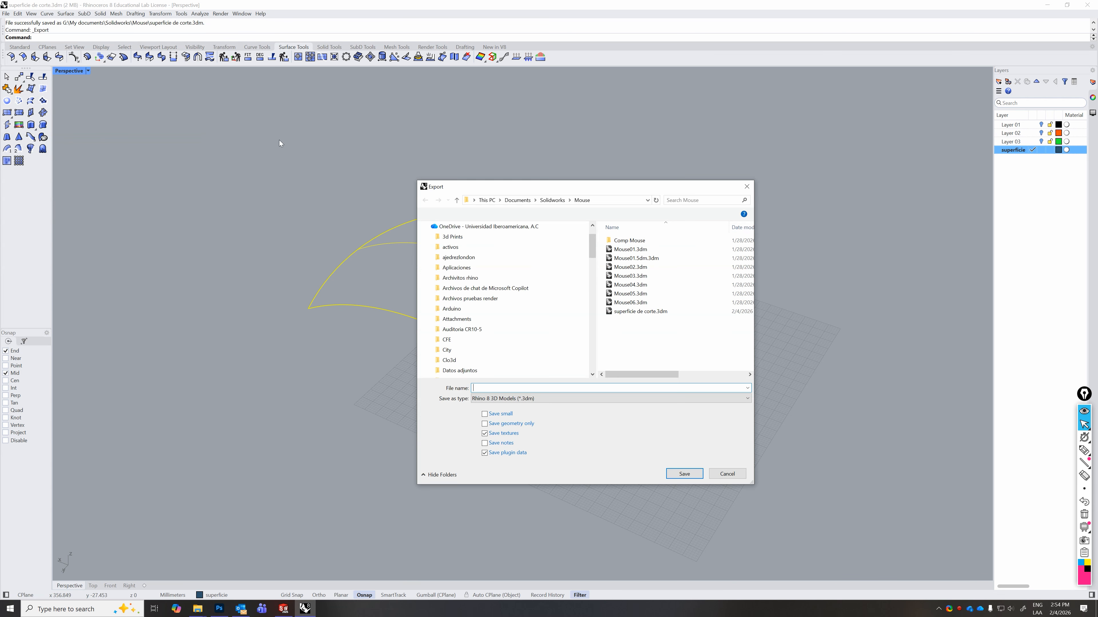
{"action": "left_click_drag", "start_coordinate": [559, 182], "coordinate": [397, 104]}
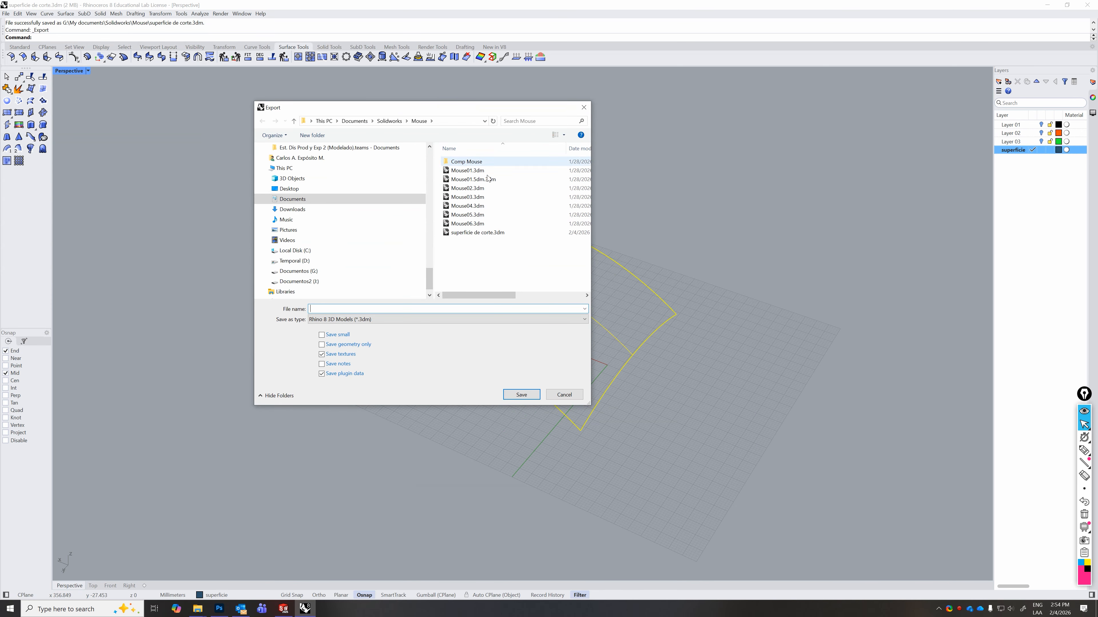
{"action": "left_click", "coordinate": [582, 319]}
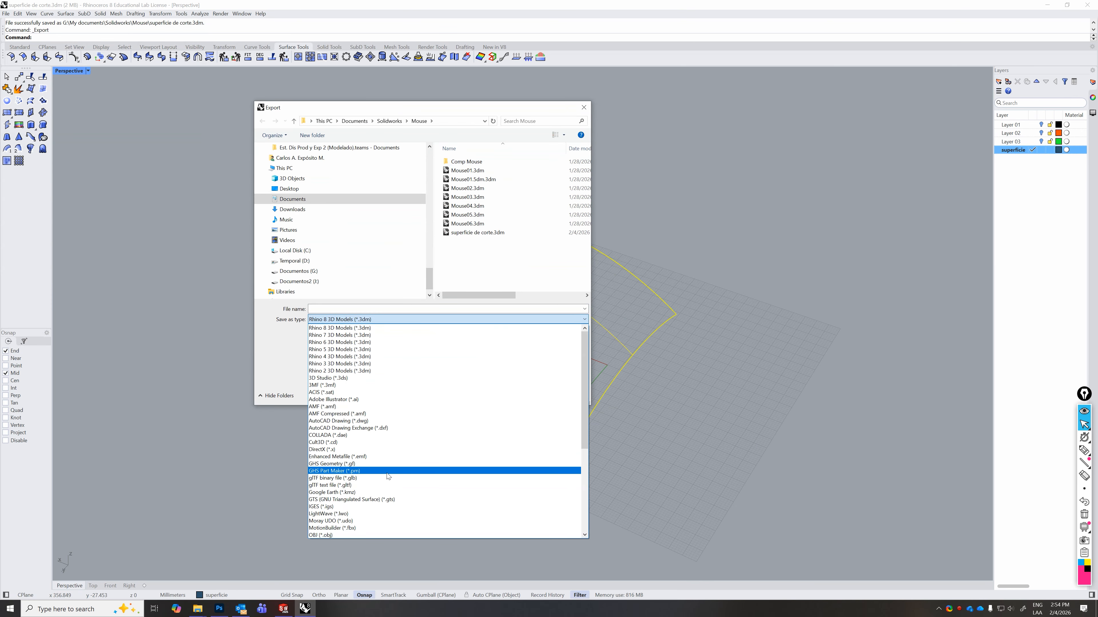
{"action": "scroll", "coordinate": [376, 485], "scroll_direction": "down", "scroll_amount": 3}
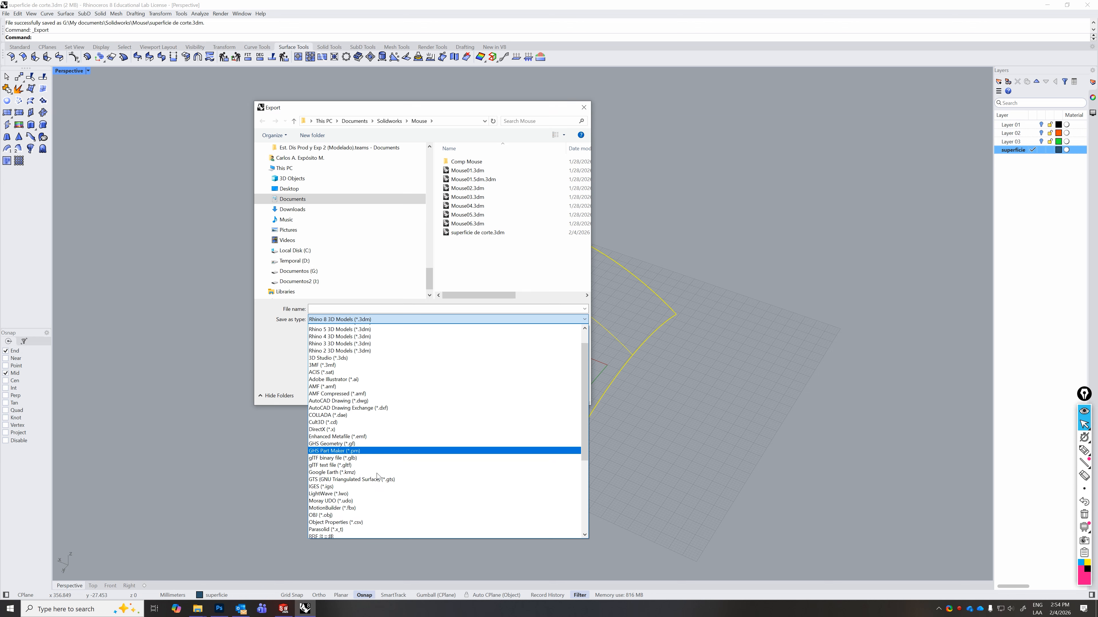
{"action": "left_click", "coordinate": [333, 443]}
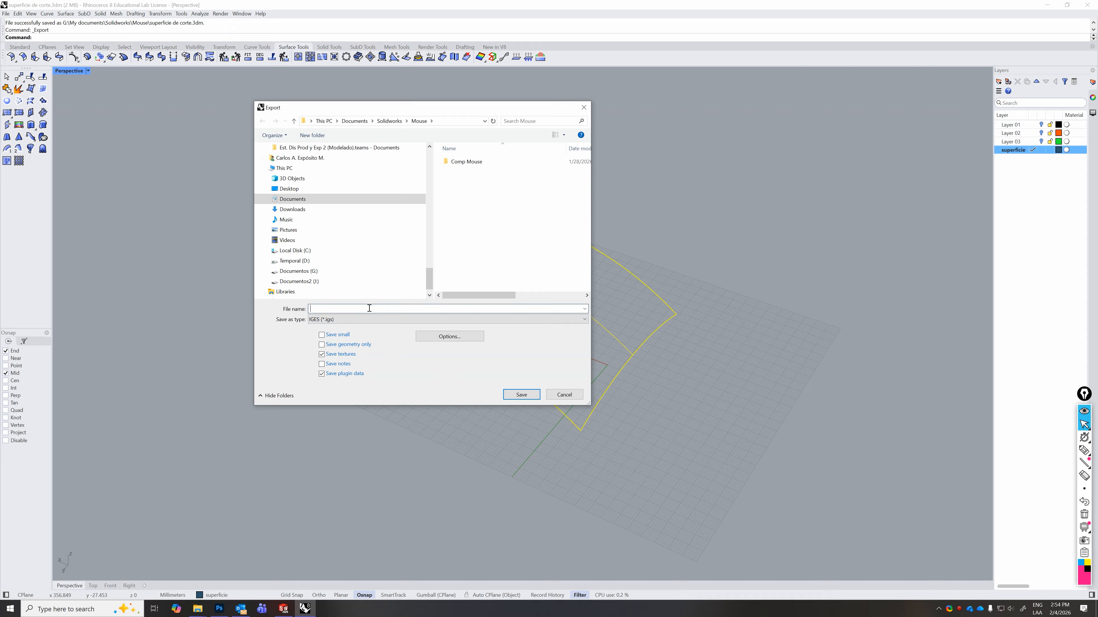
- Name the IGES export superficeCorte and save it with the Default options, Millimeters units and Unicode strings
{"action": "type", "text": "cup"}
{"action": "type", "text": "super"}
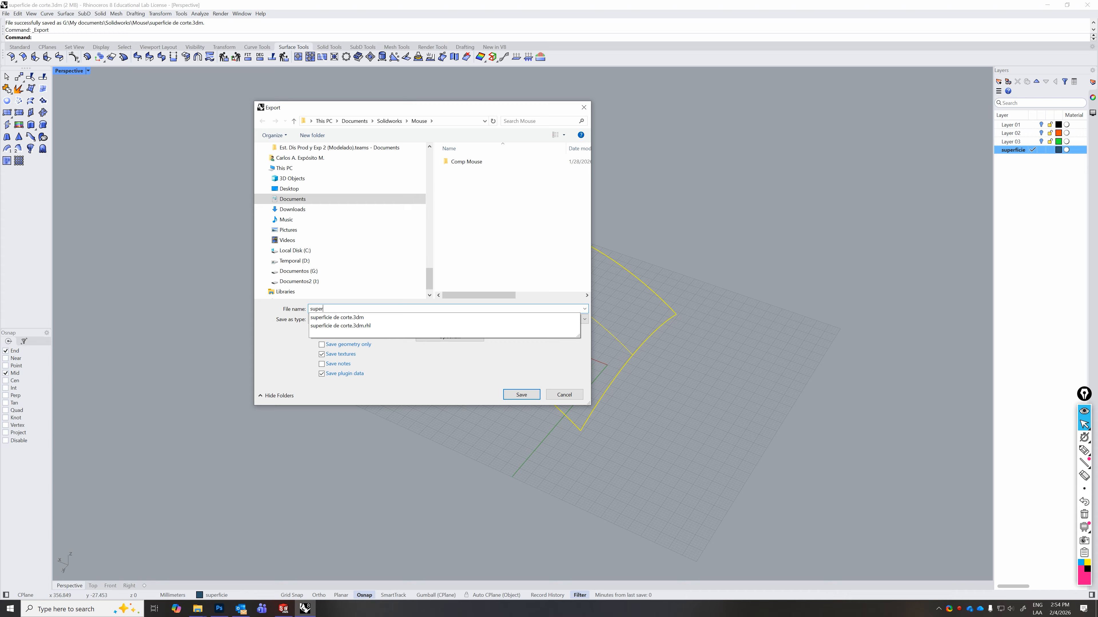
{"action": "type", "text": "ficeCore"}
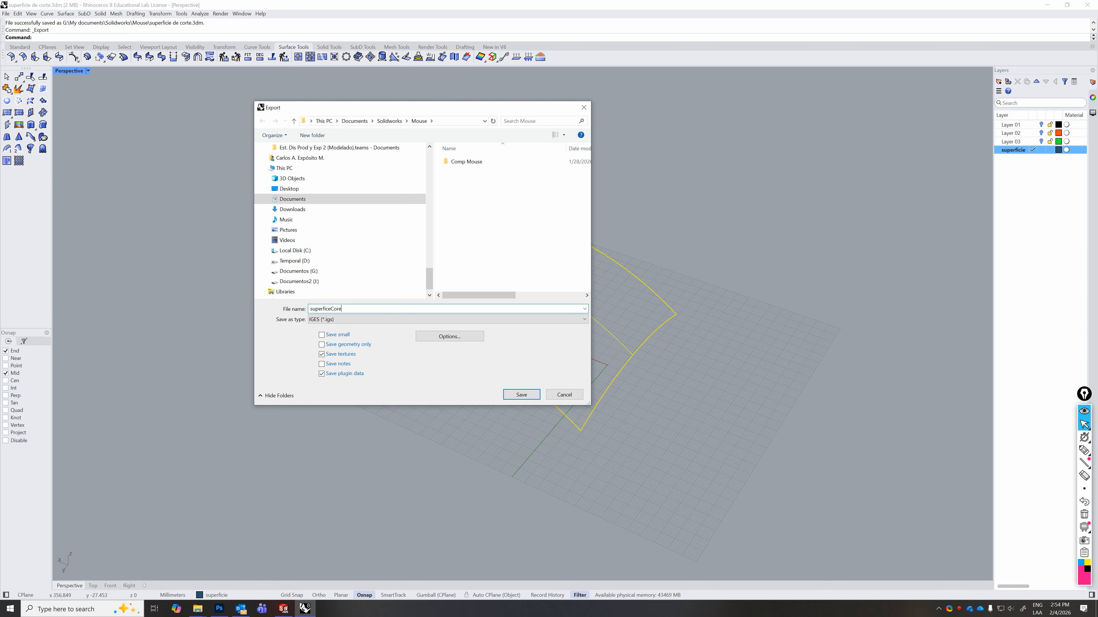
{"action": "key", "text": "BackSpace"}
{"action": "key", "text": "BackSpace"}
{"action": "type", "text": "Corte"}
{"action": "key", "text": "Return"}
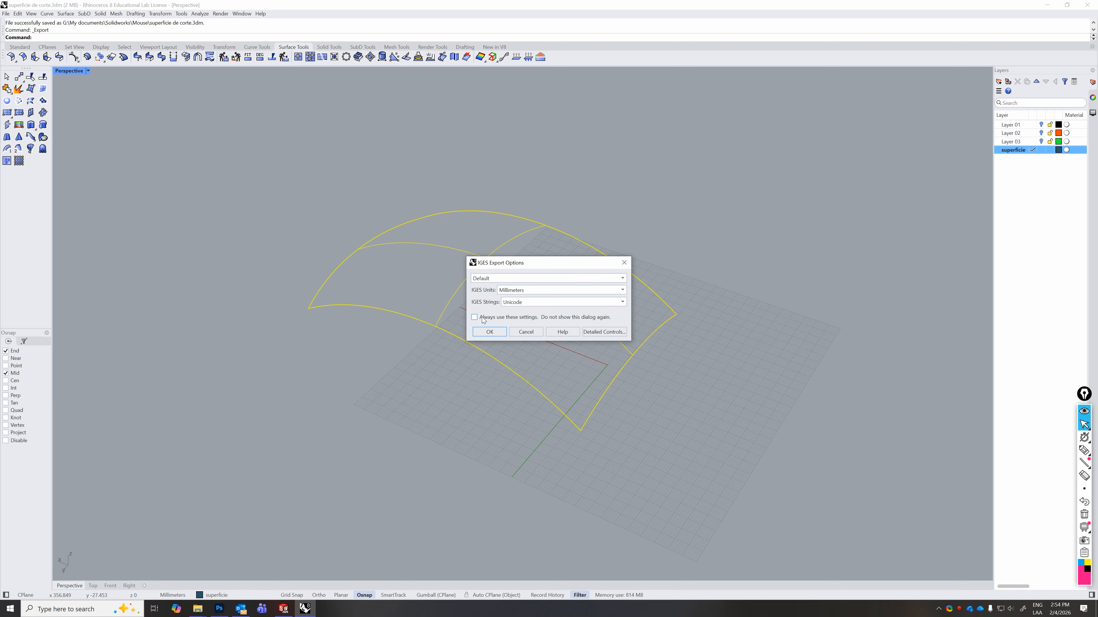
{"action": "left_click", "coordinate": [490, 333]}
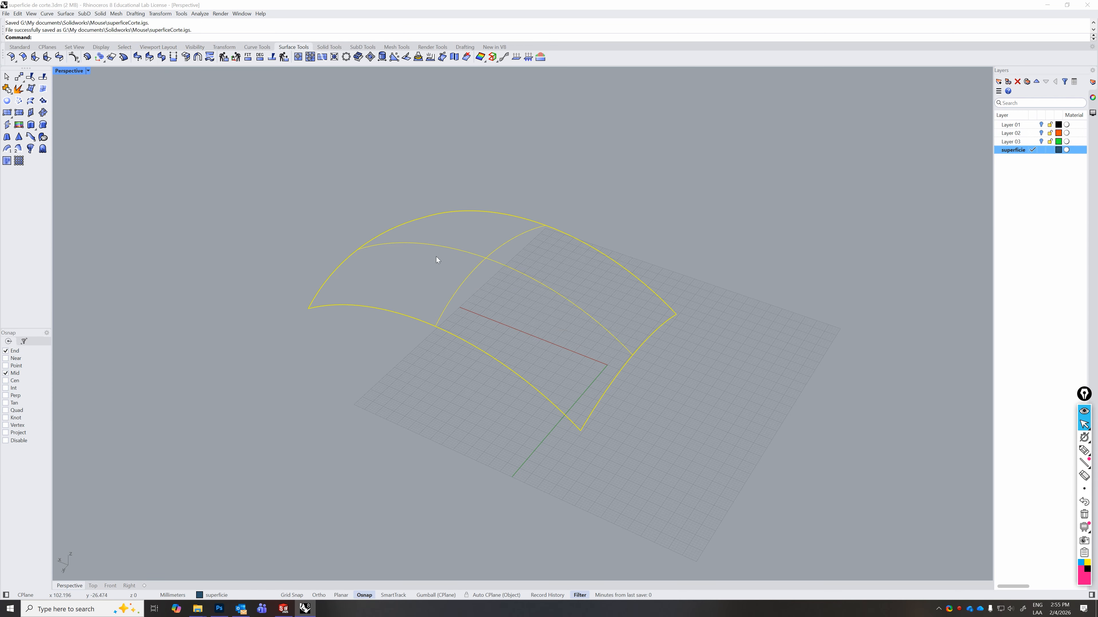
- Handwrite the pink note "STEP → Sólidos" above the surface and sketch a box beside it
{"action": "right_click_drag", "start_coordinate": [482, 229], "coordinate": [419, 269]}
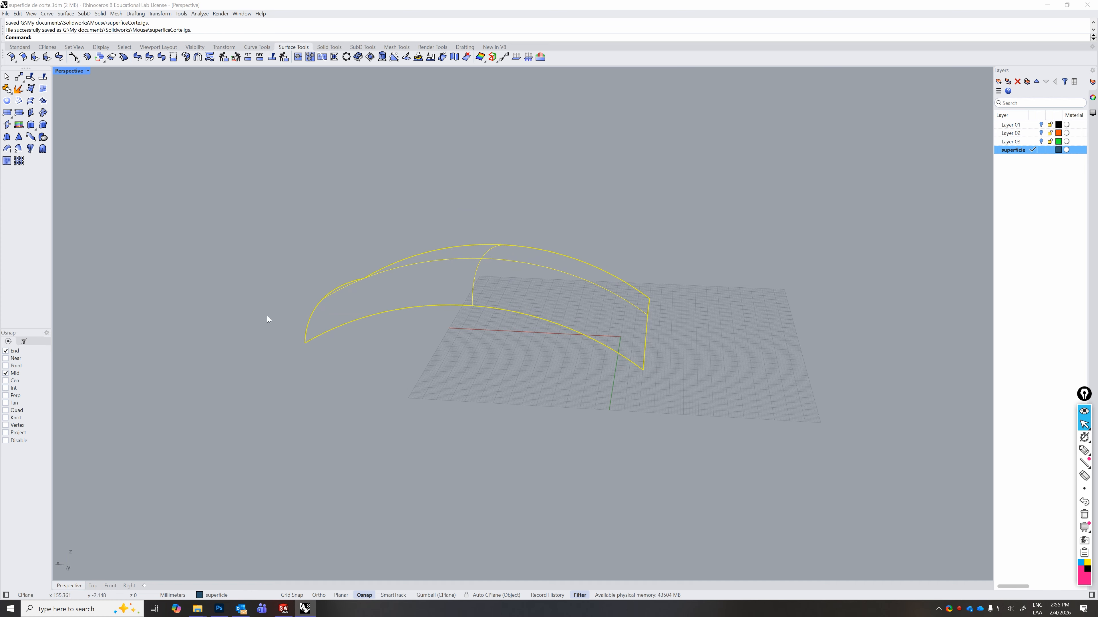
{"action": "key", "text": "ctrl+shift+h"}
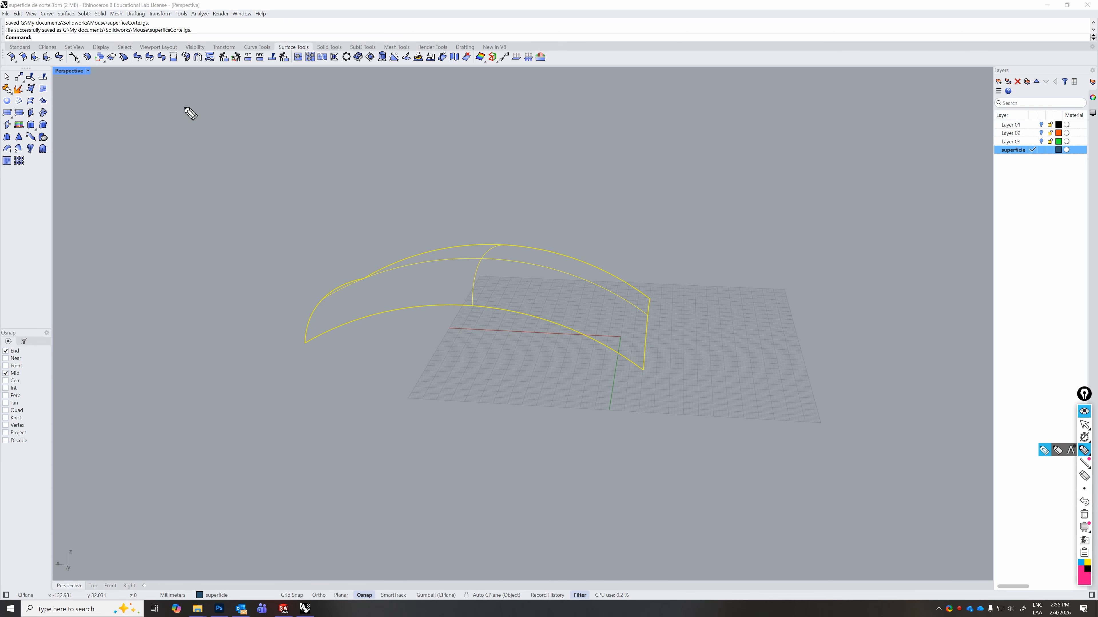
{"action": "mouse_move", "coordinate": [228, 96]}
{"action": "left_mouse_down"}
{"action": "mouse_move", "coordinate": [209, 115]}
{"action": "mouse_move", "coordinate": [270, 103]}
{"action": "mouse_move", "coordinate": [260, 115]}
{"action": "mouse_move", "coordinate": [282, 122]}
{"action": "mouse_move", "coordinate": [286, 108]}
{"action": "mouse_move", "coordinate": [434, 119]}
{"action": "left_mouse_up"}
{"action": "left_click_drag", "start_coordinate": [433, 112], "coordinate": [461, 125]}
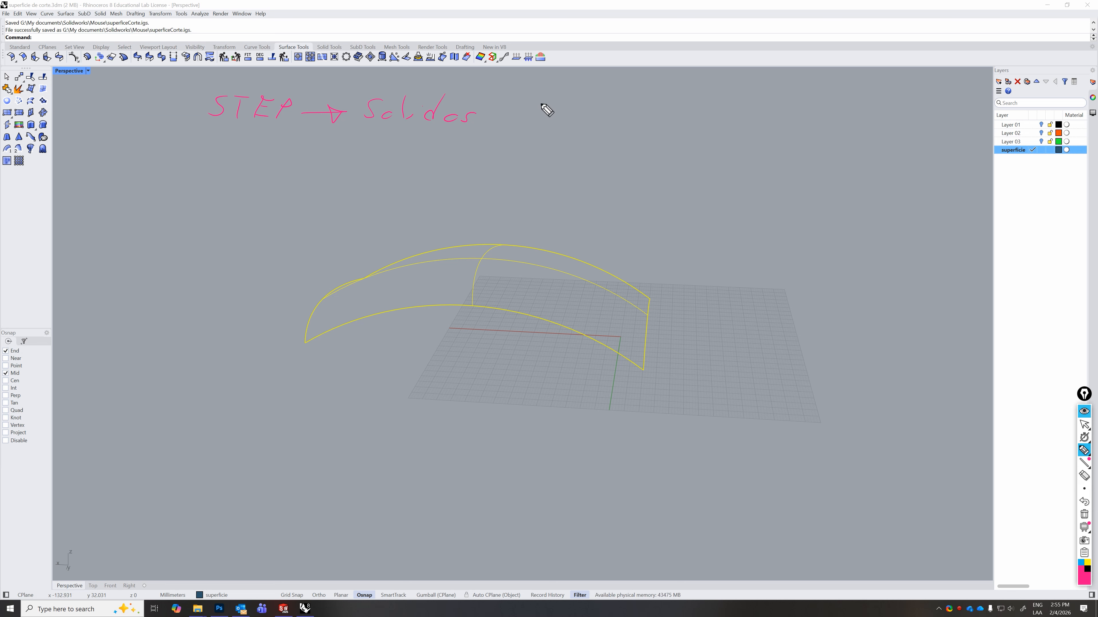
{"action": "mouse_move", "coordinate": [560, 102]}
{"action": "left_mouse_down"}
{"action": "mouse_move", "coordinate": [515, 111]}
{"action": "mouse_move", "coordinate": [555, 93]}
{"action": "mouse_move", "coordinate": [571, 107]}
{"action": "mouse_move", "coordinate": [568, 127]}
{"action": "mouse_move", "coordinate": [527, 135]}
{"action": "mouse_move", "coordinate": [576, 122]}
{"action": "left_mouse_up"}
{"action": "mouse_move", "coordinate": [506, 103]}
{"action": "left_mouse_down"}
{"action": "mouse_move", "coordinate": [507, 125]}
{"action": "mouse_move", "coordinate": [530, 136]}
{"action": "mouse_move", "coordinate": [568, 124]}
{"action": "mouse_move", "coordinate": [528, 133]}
{"action": "mouse_move", "coordinate": [514, 122]}
{"action": "left_mouse_up"}
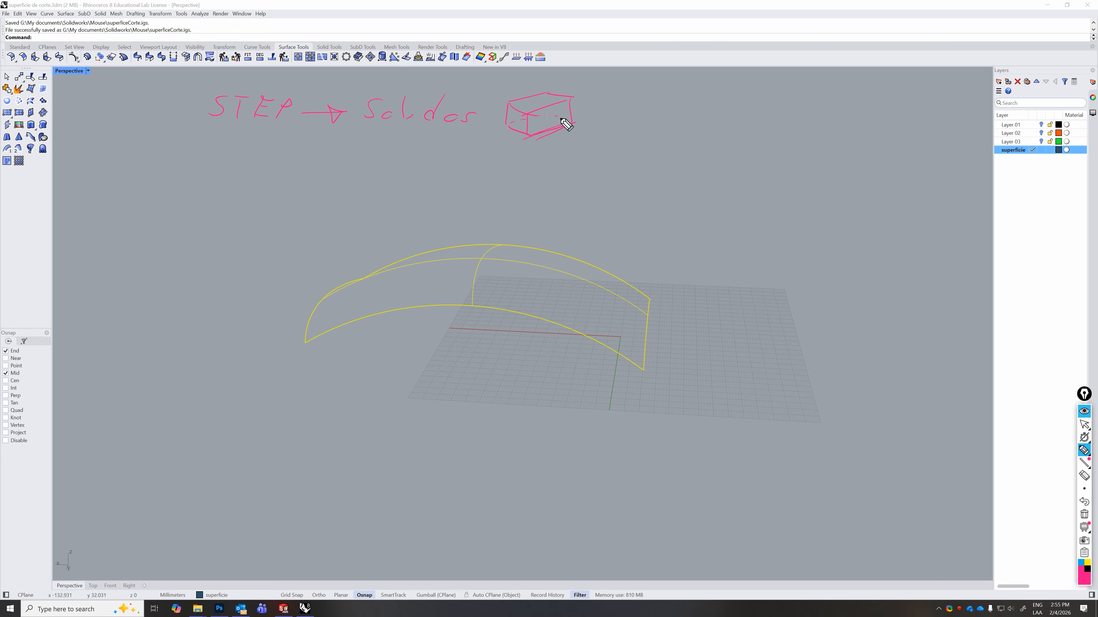
{"action": "left_click_drag", "start_coordinate": [547, 97], "coordinate": [548, 100]}
{"action": "left_click_drag", "start_coordinate": [548, 102], "coordinate": [548, 105]}
- Handwrite the pink note "IGES → Superficies" below the STEP note and sketch two wavy surface patches beside it
{"action": "left_click_drag", "start_coordinate": [208, 135], "coordinate": [224, 136]}
{"action": "left_click_drag", "start_coordinate": [212, 136], "coordinate": [209, 160]}
{"action": "mouse_move", "coordinate": [195, 155]}
{"action": "left_mouse_down"}
{"action": "mouse_move", "coordinate": [244, 159]}
{"action": "mouse_move", "coordinate": [278, 142]}
{"action": "left_mouse_up"}
{"action": "mouse_move", "coordinate": [264, 148]}
{"action": "left_mouse_down"}
{"action": "mouse_move", "coordinate": [268, 160]}
{"action": "mouse_move", "coordinate": [346, 151]}
{"action": "mouse_move", "coordinate": [446, 162]}
{"action": "mouse_move", "coordinate": [461, 149]}
{"action": "mouse_move", "coordinate": [465, 159]}
{"action": "left_mouse_up"}
{"action": "left_click_drag", "start_coordinate": [469, 163], "coordinate": [497, 166]}
{"action": "left_click", "coordinate": [508, 155]}
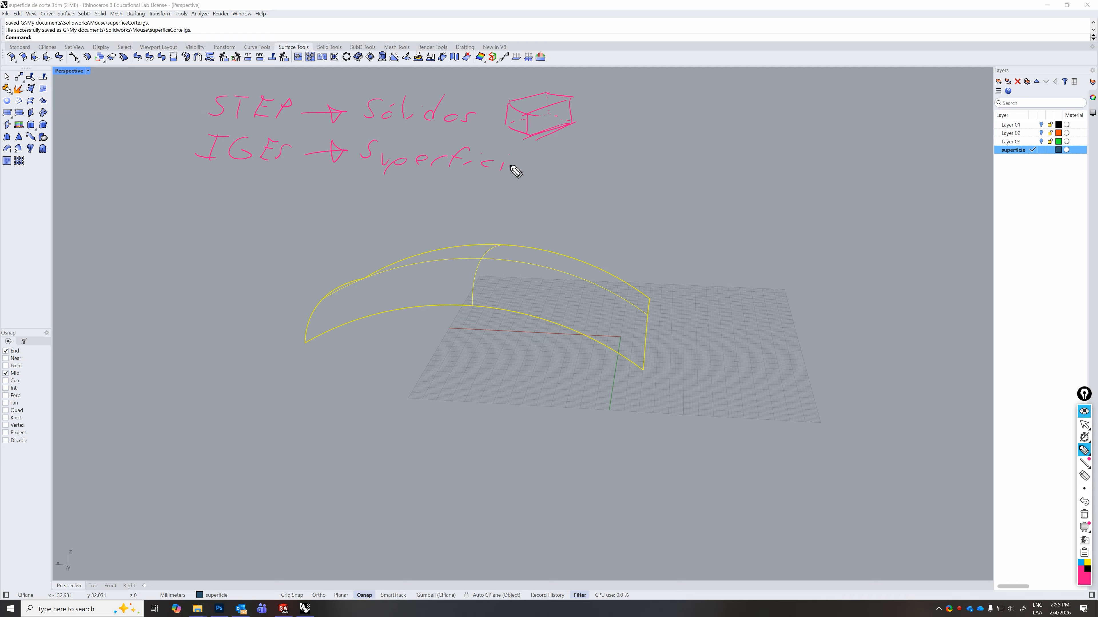
{"action": "mouse_move", "coordinate": [530, 161]}
{"action": "left_mouse_down"}
{"action": "mouse_move", "coordinate": [521, 171]}
{"action": "mouse_move", "coordinate": [639, 147]}
{"action": "left_mouse_up"}
{"action": "mouse_move", "coordinate": [547, 185]}
{"action": "left_mouse_down"}
{"action": "mouse_move", "coordinate": [598, 191]}
{"action": "mouse_move", "coordinate": [663, 163]}
{"action": "mouse_move", "coordinate": [693, 213]}
{"action": "mouse_move", "coordinate": [707, 216]}
{"action": "left_mouse_up"}
{"action": "mouse_move", "coordinate": [657, 183]}
{"action": "left_mouse_down"}
{"action": "mouse_move", "coordinate": [680, 174]}
{"action": "mouse_move", "coordinate": [729, 203]}
{"action": "left_mouse_up"}
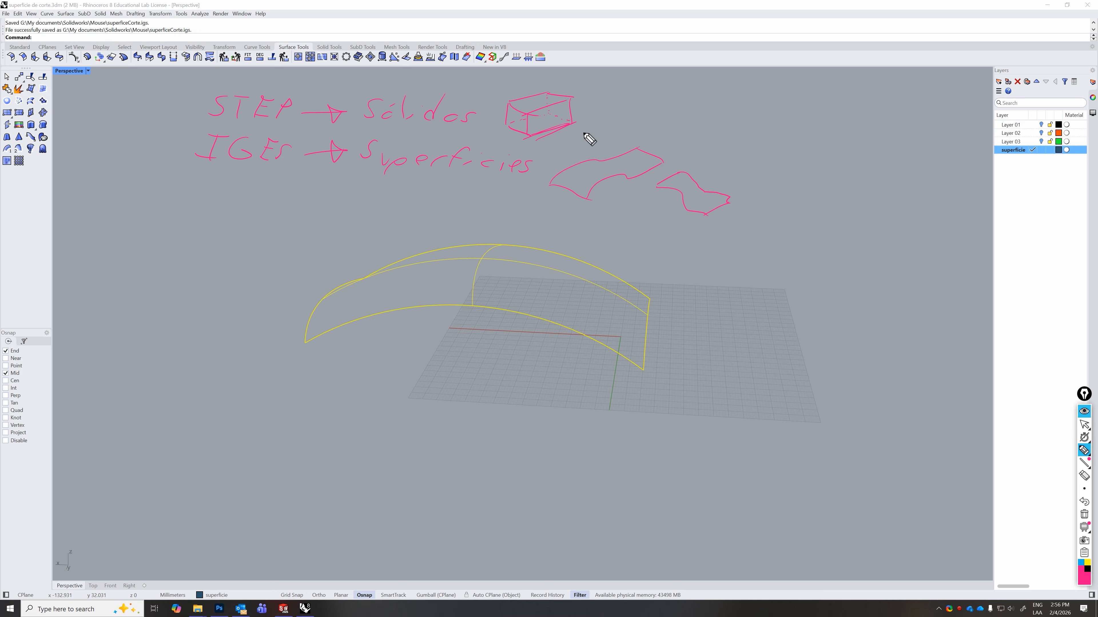
- Clear the handwritten annotations and switch to the mouse_completo part in SOLIDWORKS
{"action": "left_click_drag", "start_coordinate": [492, 91], "coordinate": [312, 91]}
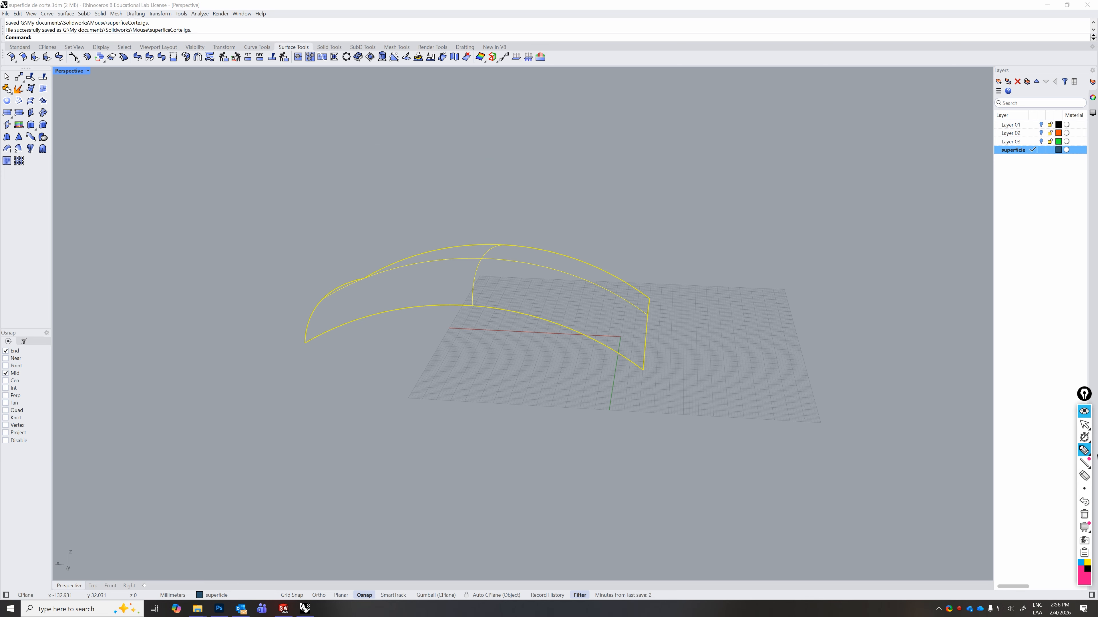
{"action": "left_click", "coordinate": [1084, 463]}
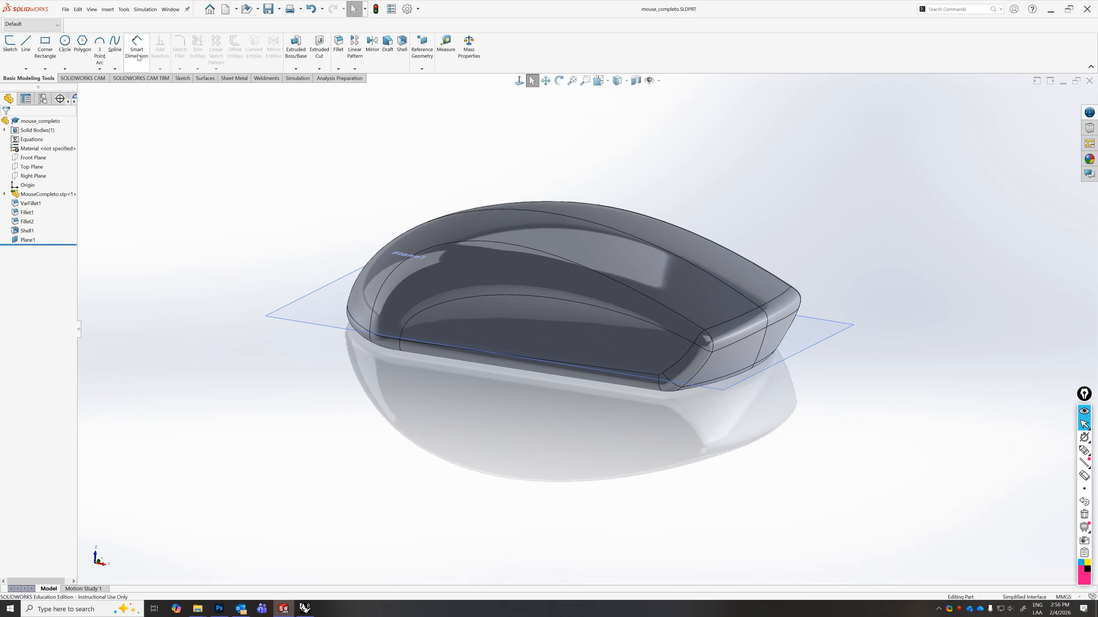
- Insert the IGES file superficeCorte.igs into the mouse_completo part as an imported feature
{"action": "left_click", "coordinate": [108, 11]}
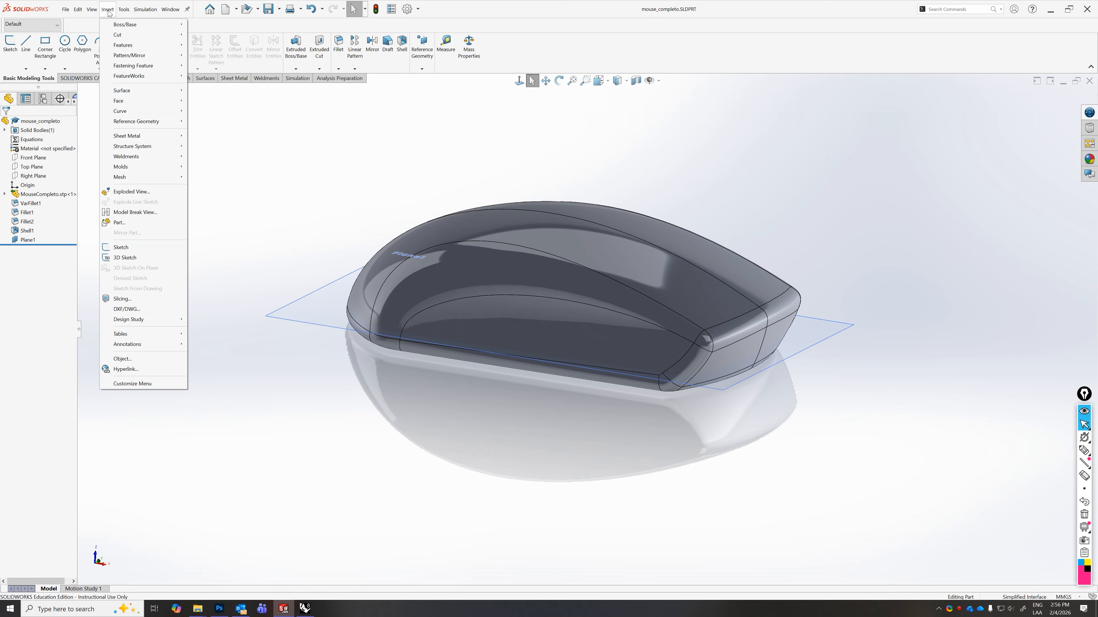
{"action": "mouse_move", "coordinate": [126, 47]}
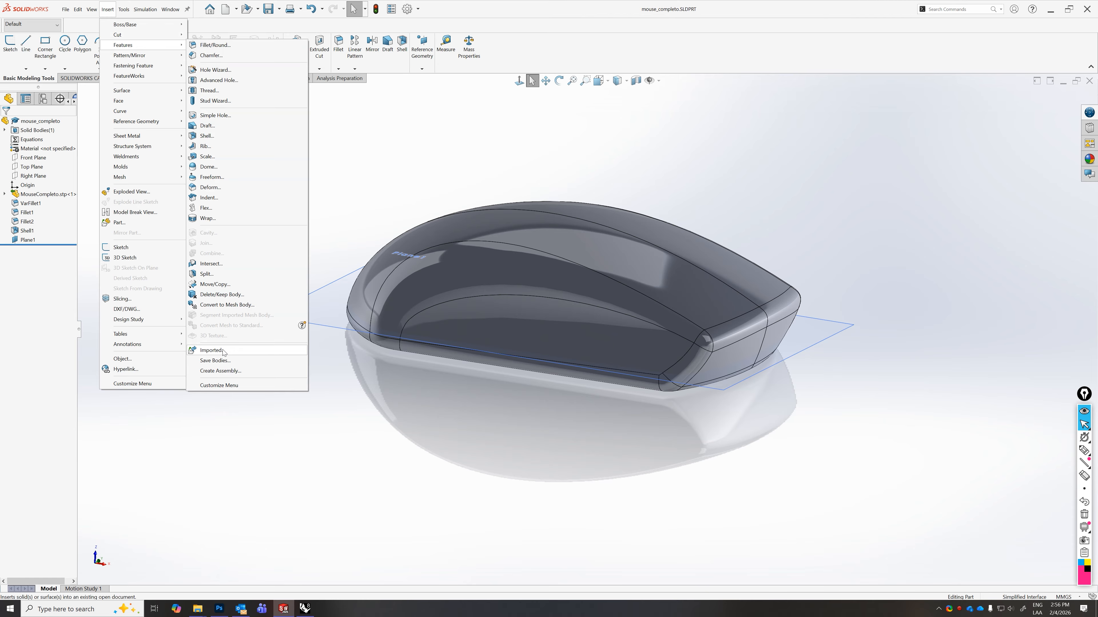
{"action": "left_click", "coordinate": [222, 350]}
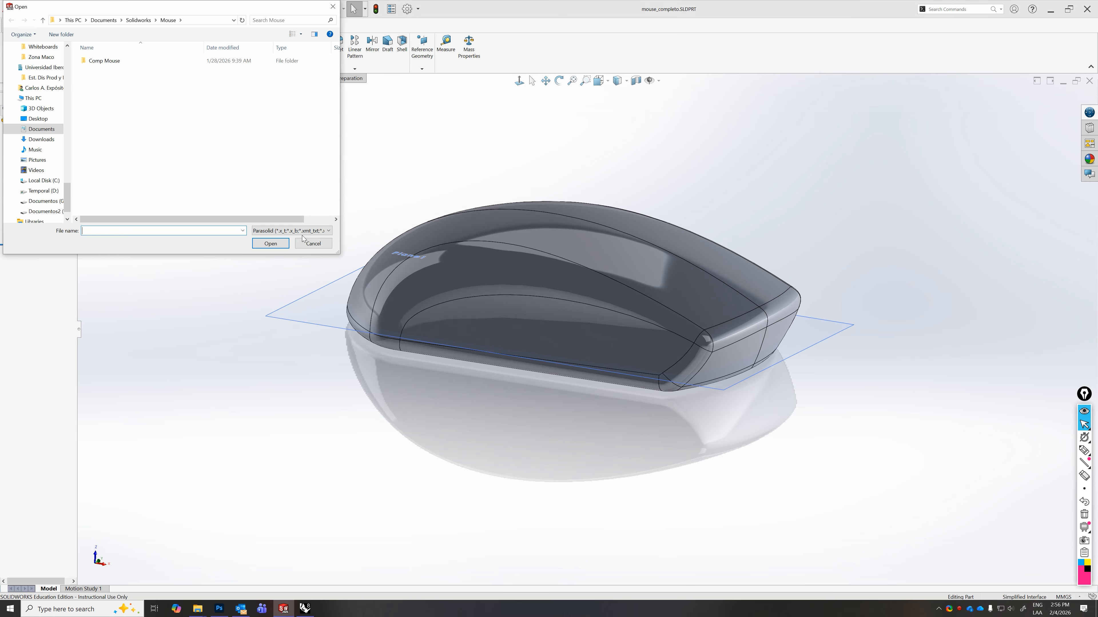
{"action": "left_click", "coordinate": [285, 232]}
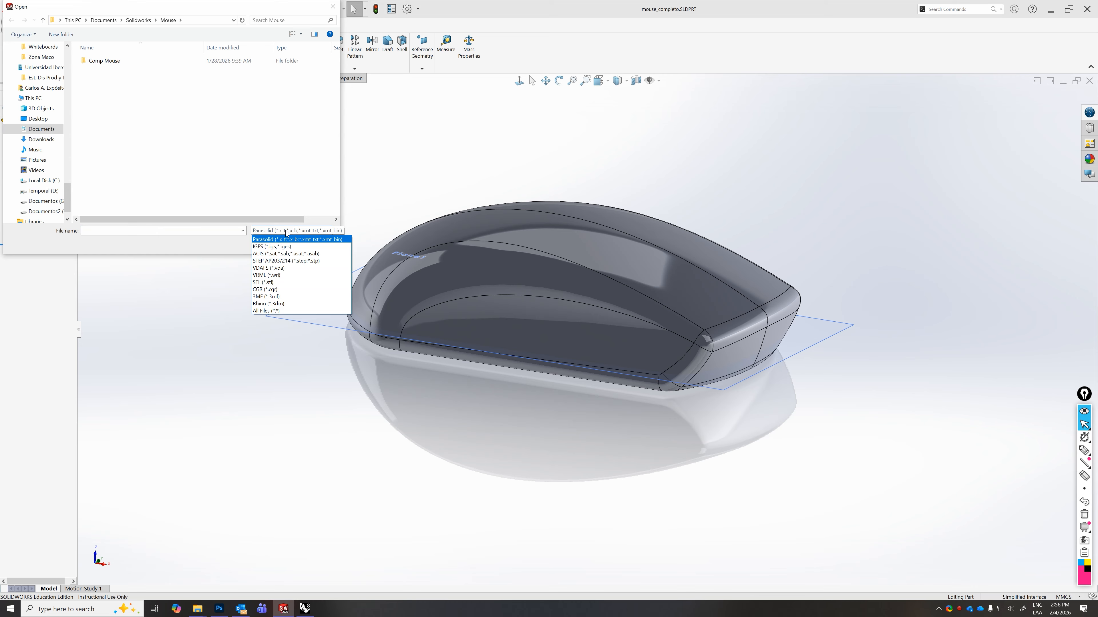
{"action": "left_click", "coordinate": [278, 247]}
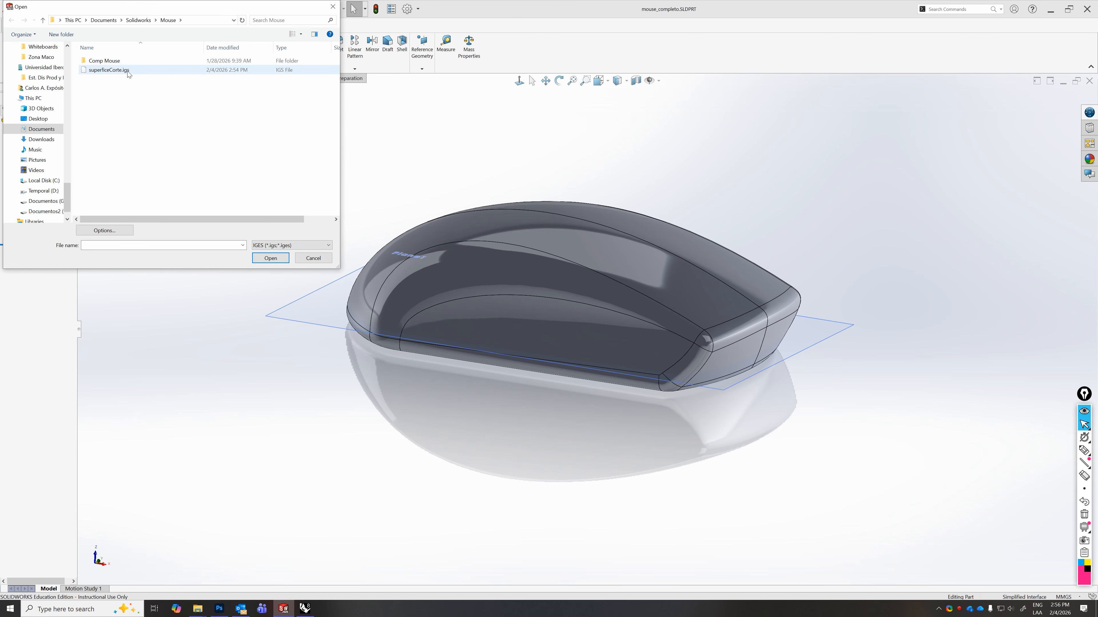
{"action": "left_click", "coordinate": [115, 74]}
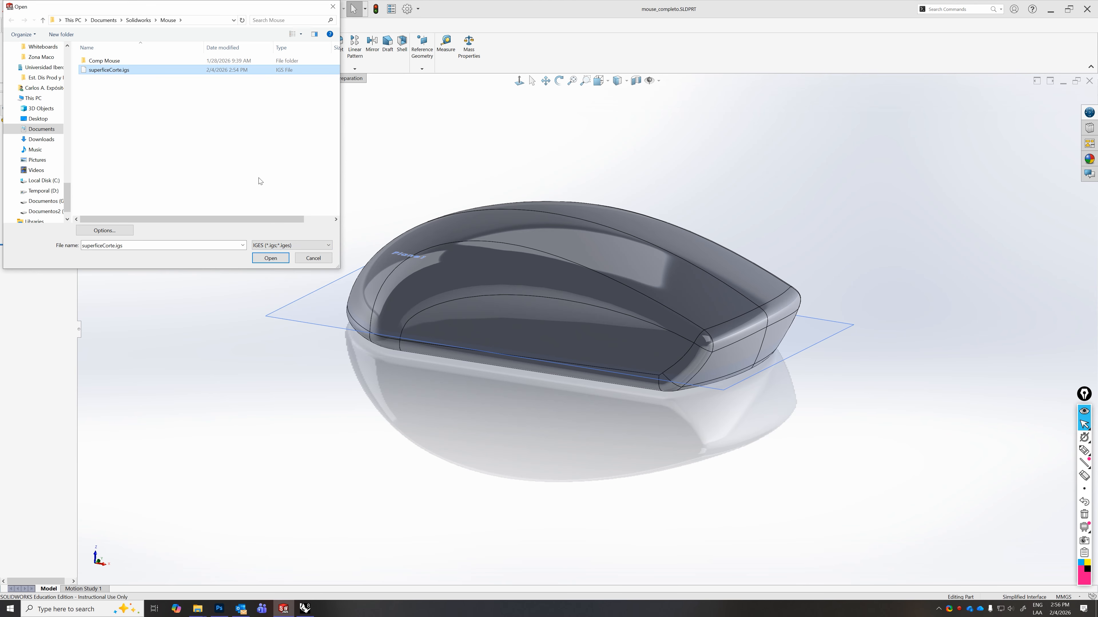
{"action": "left_click", "coordinate": [268, 258]}
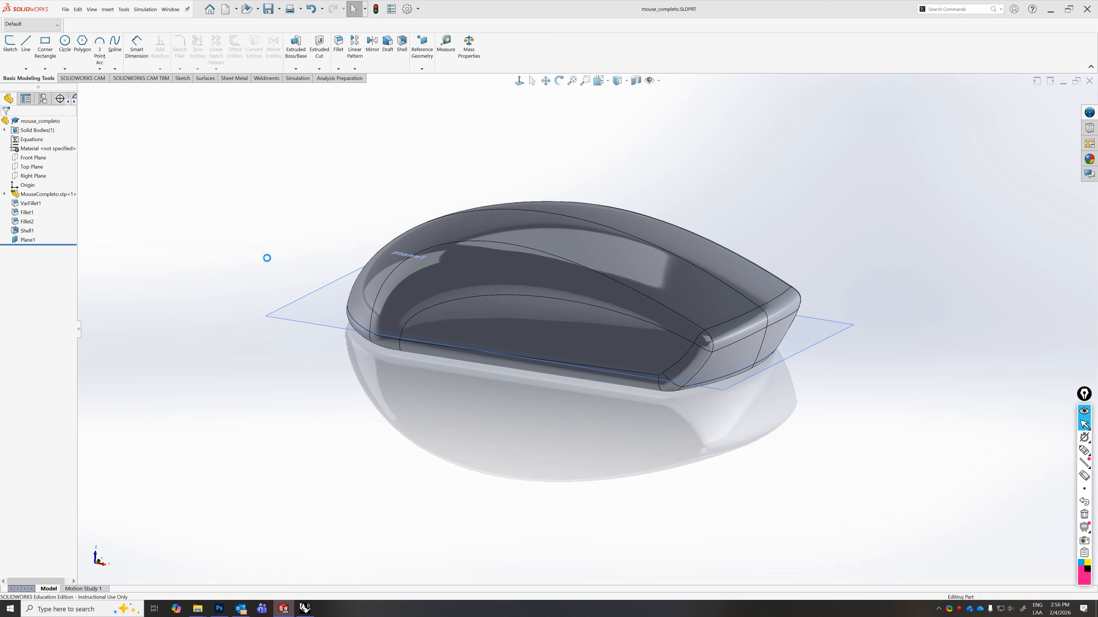
{"action": "middle_click_drag", "start_coordinate": [547, 491], "coordinate": [511, 550]}
{"action": "middle_click_drag", "start_coordinate": [488, 403], "coordinate": [516, 371]}
{"action": "middle_click_drag", "start_coordinate": [596, 260], "coordinate": [486, 311]}
- Switch to Rhino, examine the cutting surface from above and from its end, and return to the SOLIDWORKS part
{"action": "left_click", "coordinate": [304, 609]}
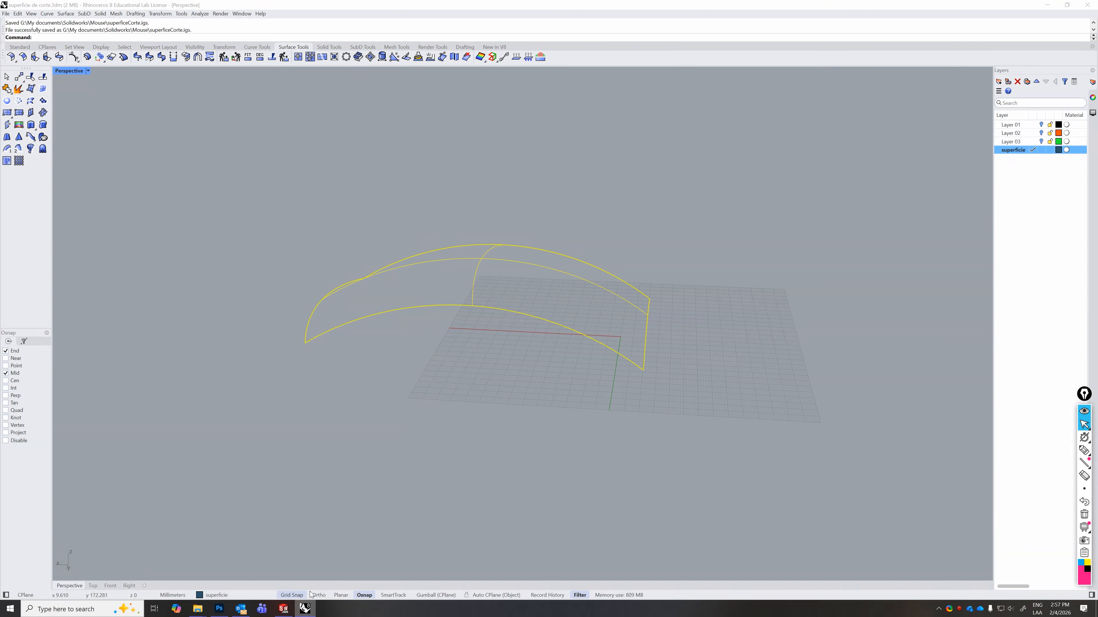
{"action": "left_click", "coordinate": [660, 156]}
{"action": "middle_click", "coordinate": [606, 239]}
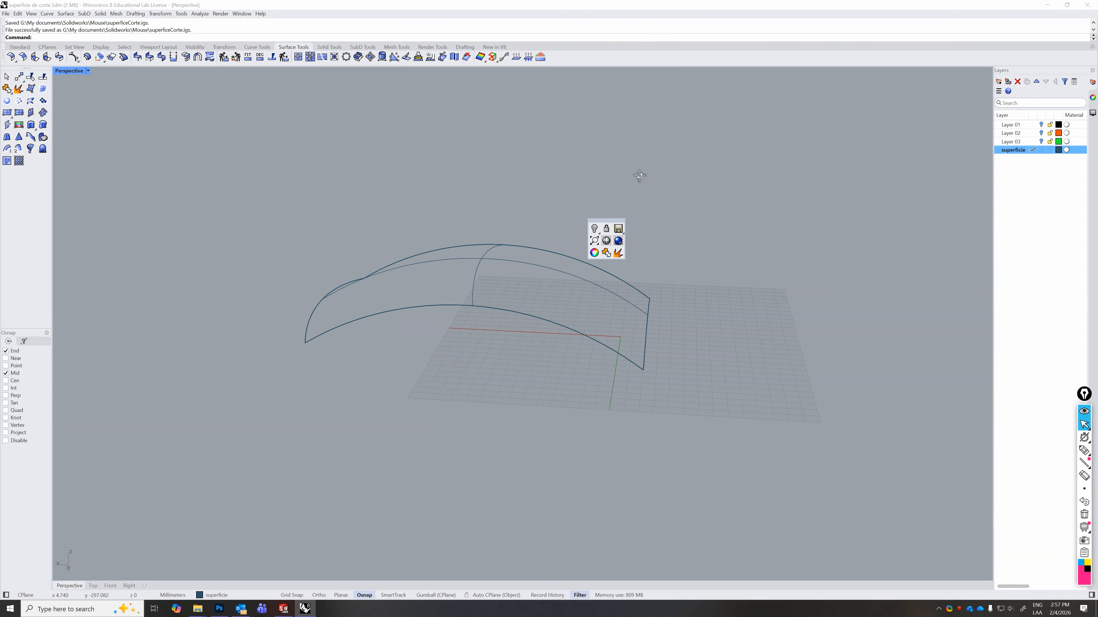
{"action": "right_click_drag", "start_coordinate": [639, 176], "coordinate": [731, 216]}
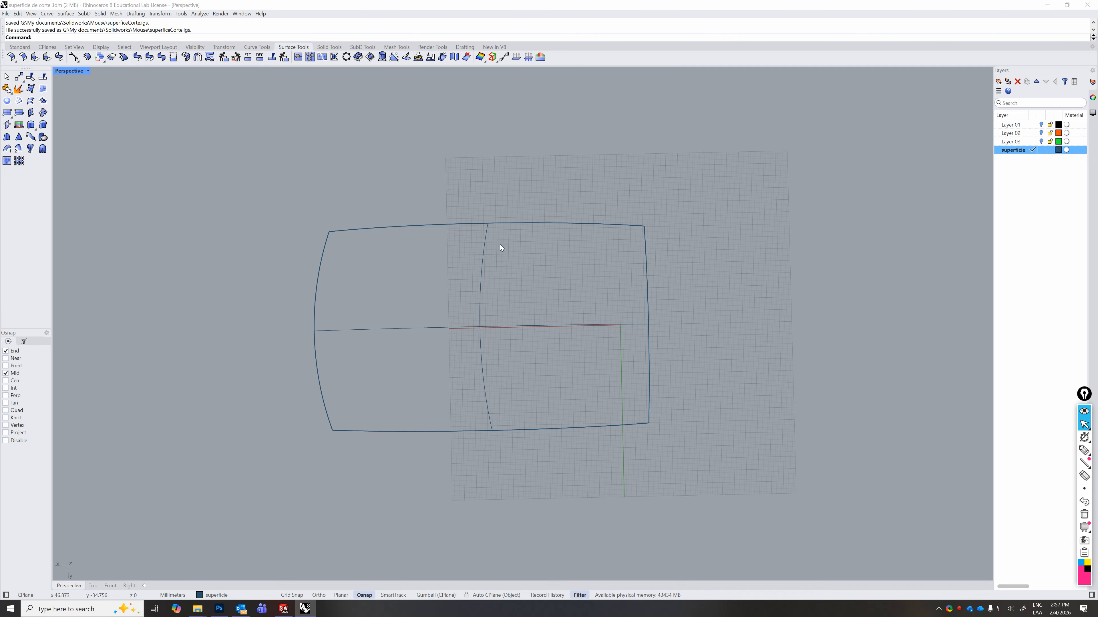
{"action": "right_click_drag", "start_coordinate": [500, 247], "coordinate": [431, 419]}
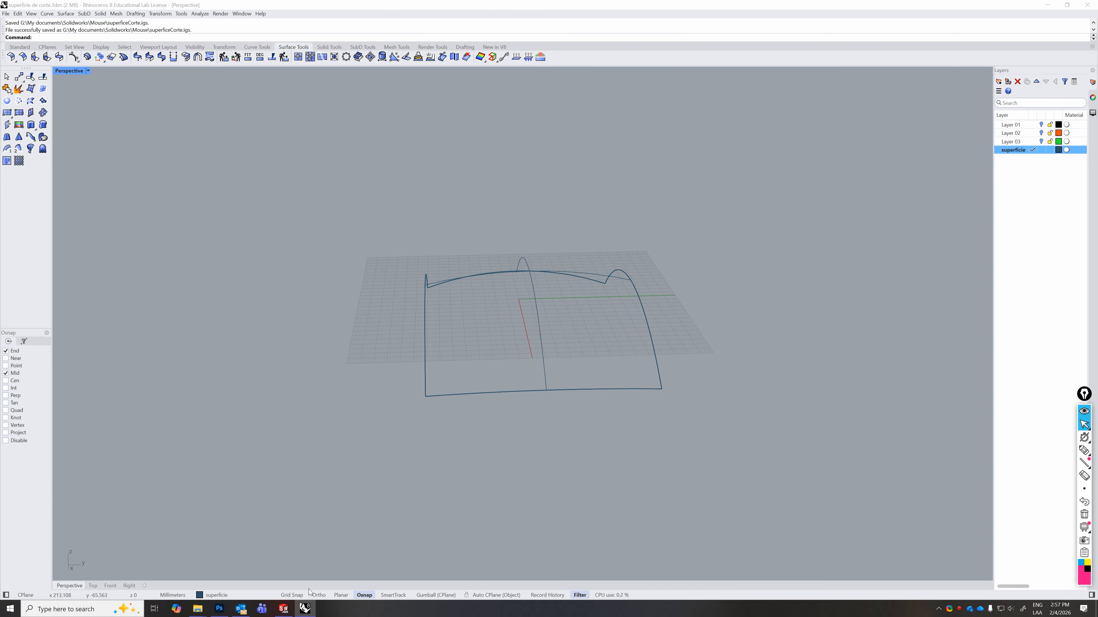
{"action": "left_click", "coordinate": [283, 609]}
{"action": "mouse_move", "coordinate": [583, 353]}
{"action": "middle_mouse_down"}
{"action": "mouse_move", "coordinate": [579, 240]}
{"action": "mouse_move", "coordinate": [571, 248]}
{"action": "mouse_move", "coordinate": [627, 424]}
{"action": "mouse_move", "coordinate": [564, 525]}
{"action": "mouse_move", "coordinate": [588, 344]}
{"action": "middle_mouse_up"}
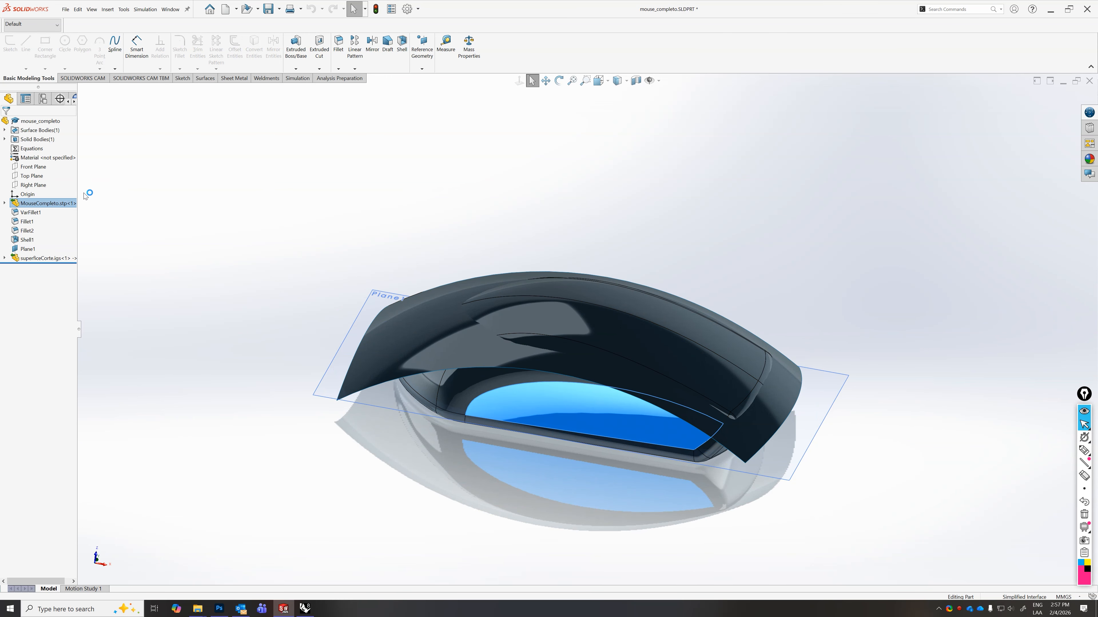
- Show the part's appearances, expand the color entry and circle the DisplayManager in pink
{"action": "left_click", "coordinate": [74, 102]}
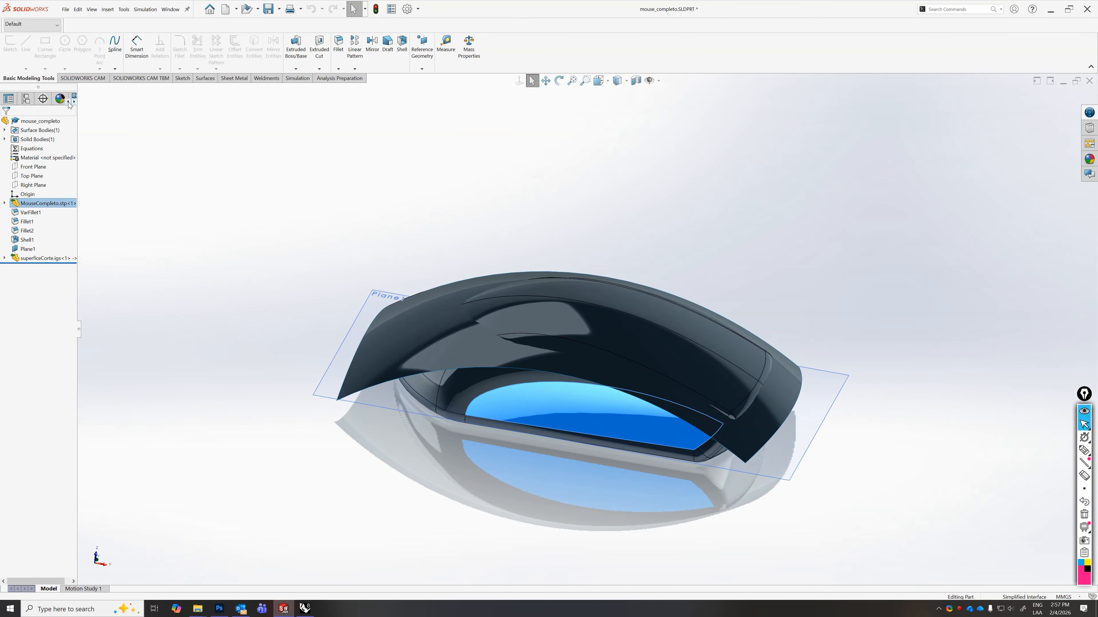
{"action": "left_click", "coordinate": [74, 101]}
{"action": "left_click", "coordinate": [43, 99]}
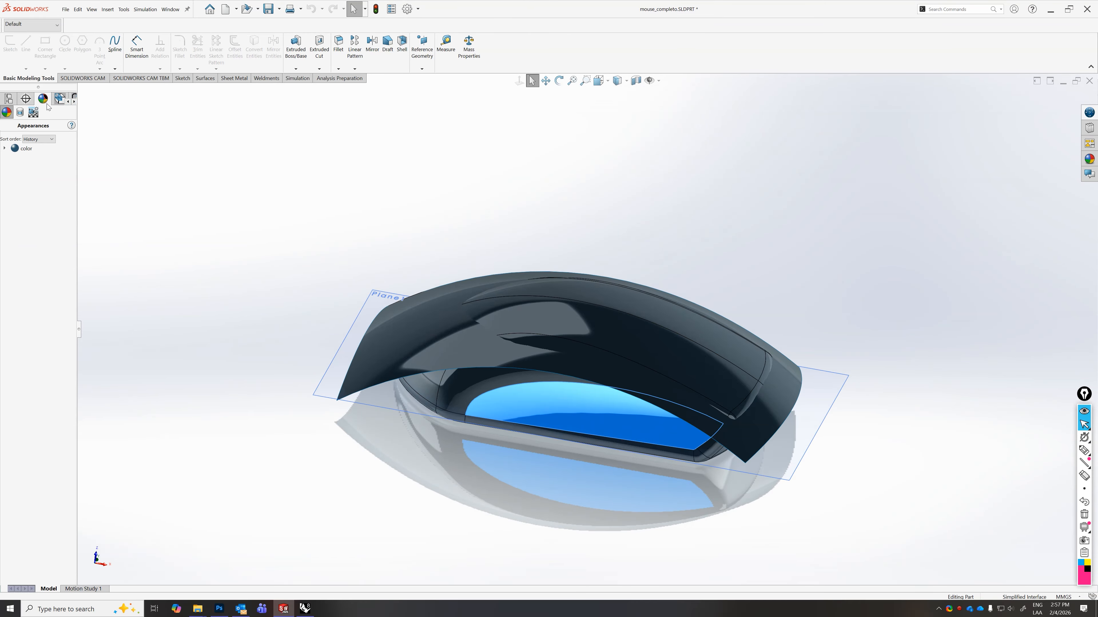
{"action": "left_click", "coordinate": [25, 149]}
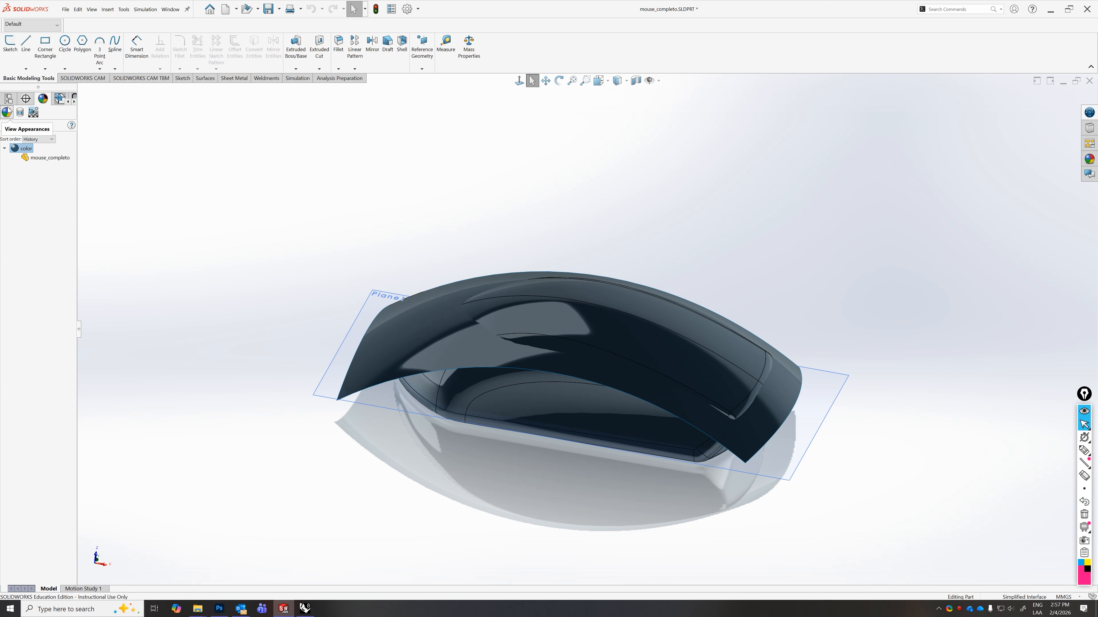
{"action": "left_click", "coordinate": [1083, 451]}
{"action": "left_click_drag", "start_coordinate": [51, 92], "coordinate": [53, 106]}
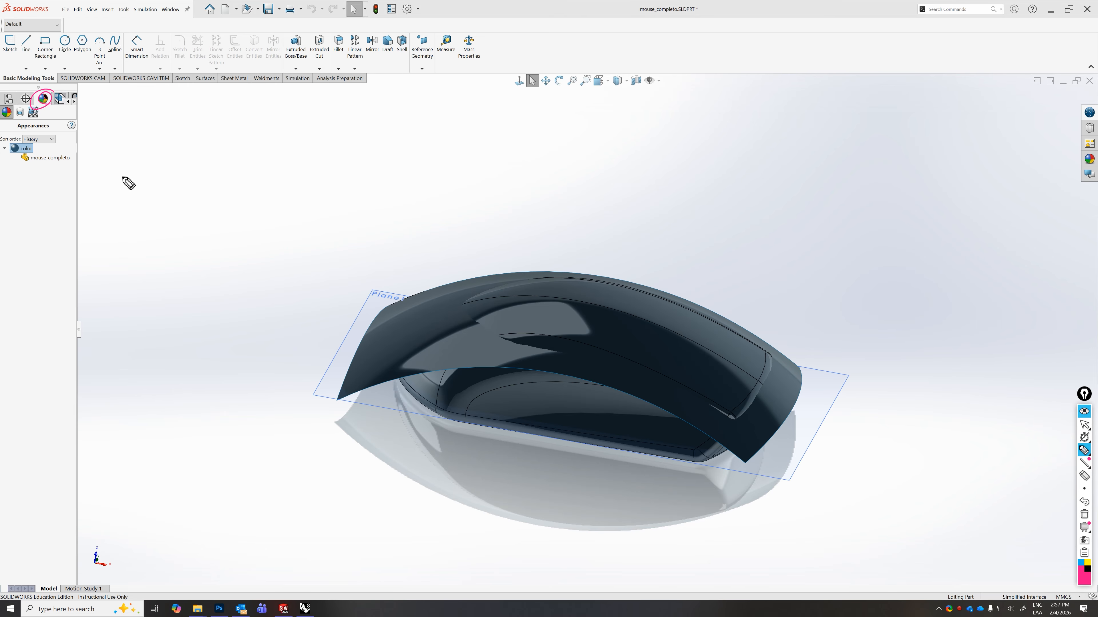
{"action": "left_click", "coordinate": [1082, 414]}
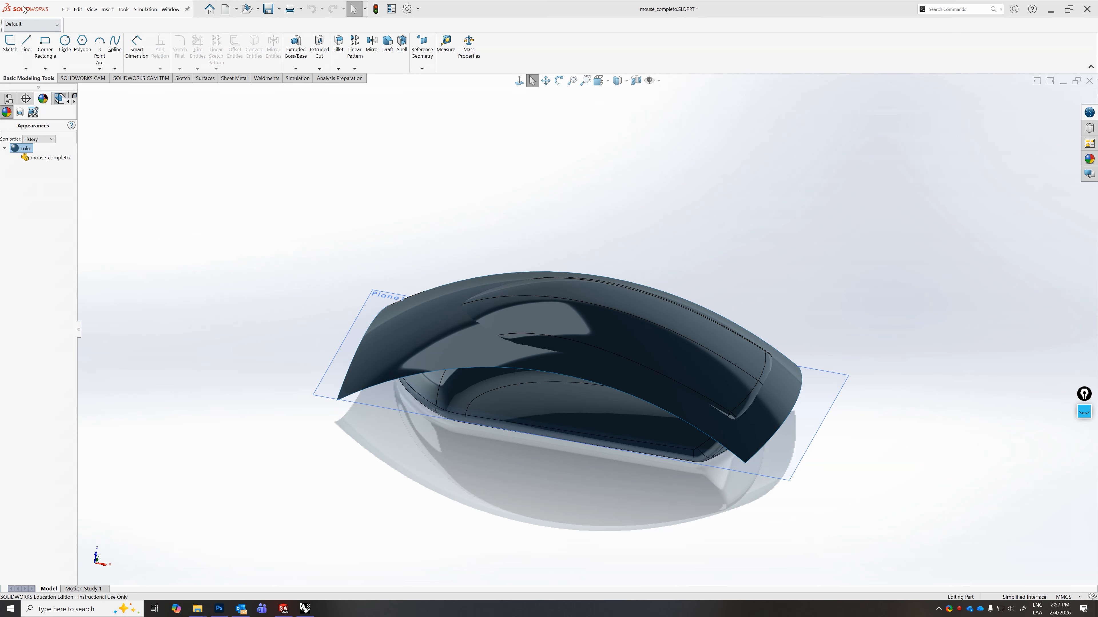
- Edit the part's color appearance to grey, RGB 192, 192, 192, and circle the standard color swatches in pink
{"action": "right_click", "coordinate": [27, 148]}
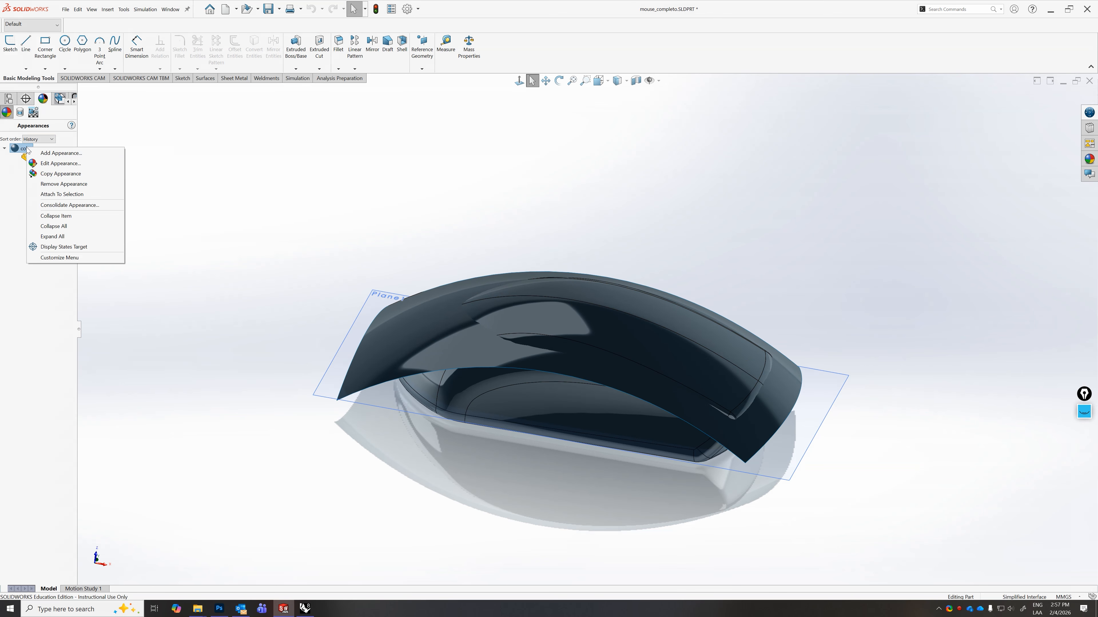
{"action": "left_click", "coordinate": [81, 164]}
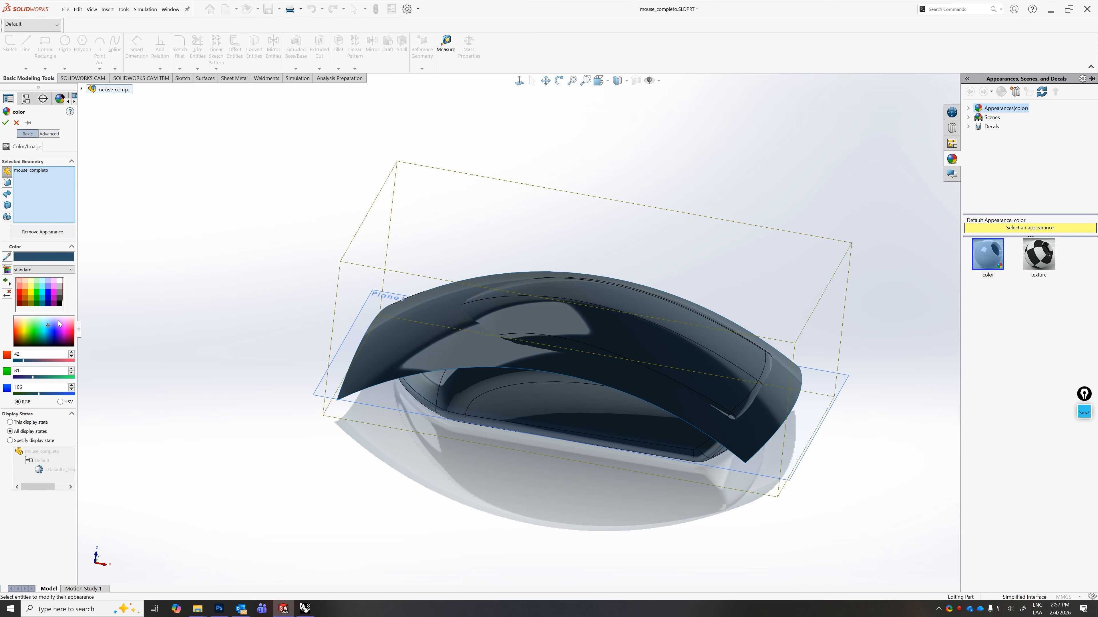
{"action": "left_click", "coordinate": [59, 287]}
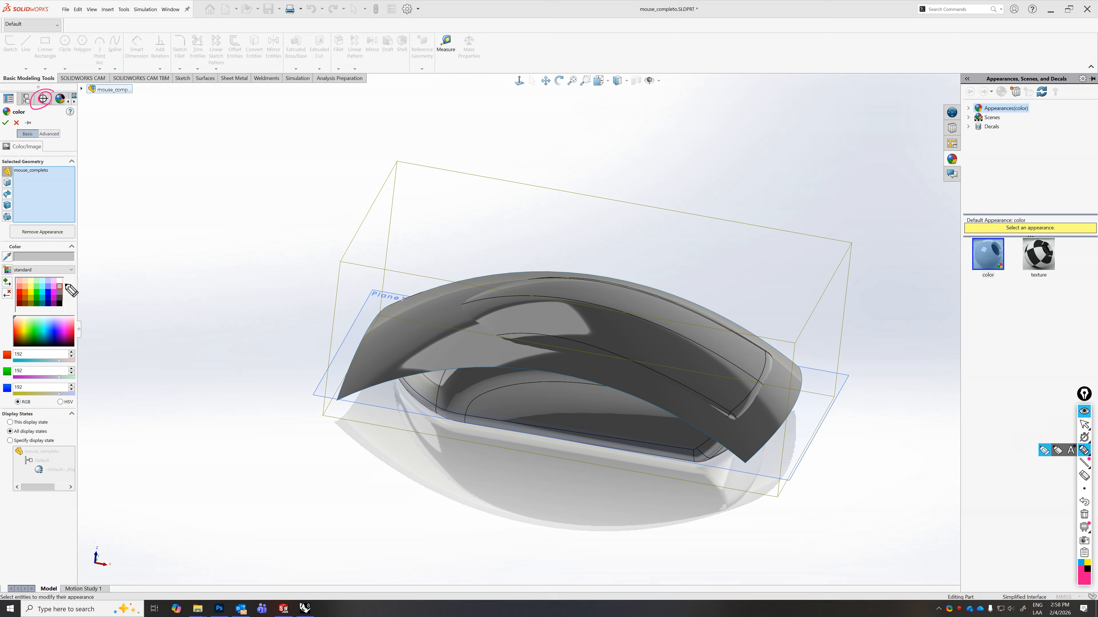
{"action": "mouse_move", "coordinate": [72, 274]}
{"action": "left_mouse_down"}
{"action": "mouse_move", "coordinate": [12, 275]}
{"action": "mouse_move", "coordinate": [39, 263]}
{"action": "left_mouse_up"}
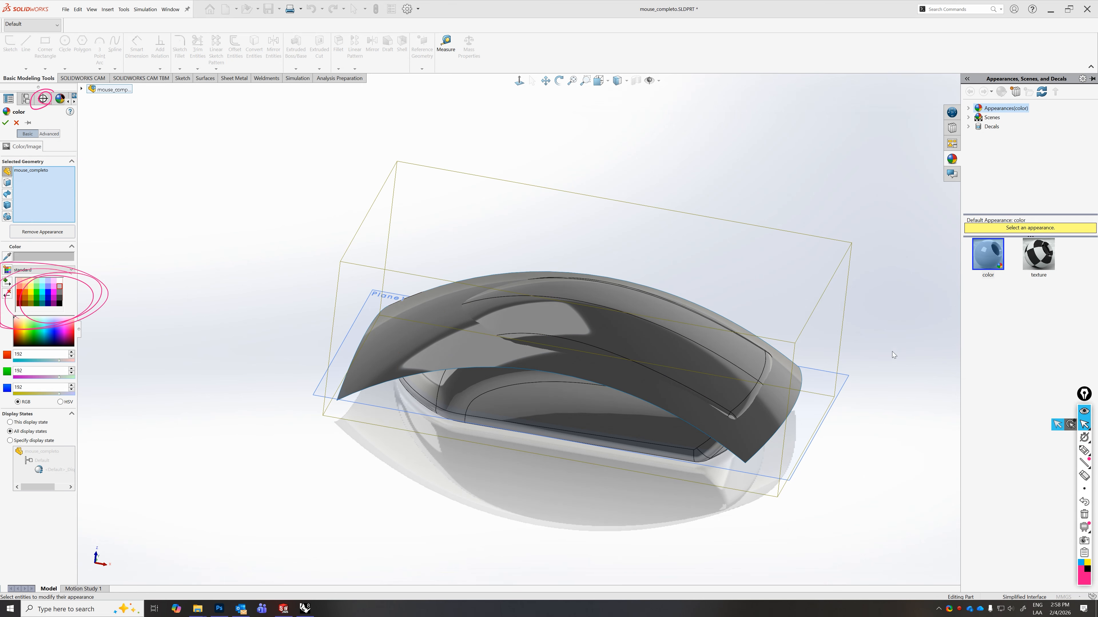
{"action": "left_click", "coordinate": [1085, 426]}
- Accept the grey appearance for the whole part and clear the pink annotations
{"action": "mouse_move", "coordinate": [869, 387]}
{"action": "middle_mouse_down"}
{"action": "mouse_move", "coordinate": [862, 322]}
{"action": "mouse_move", "coordinate": [691, 388]}
{"action": "mouse_move", "coordinate": [773, 370]}
{"action": "middle_mouse_up"}
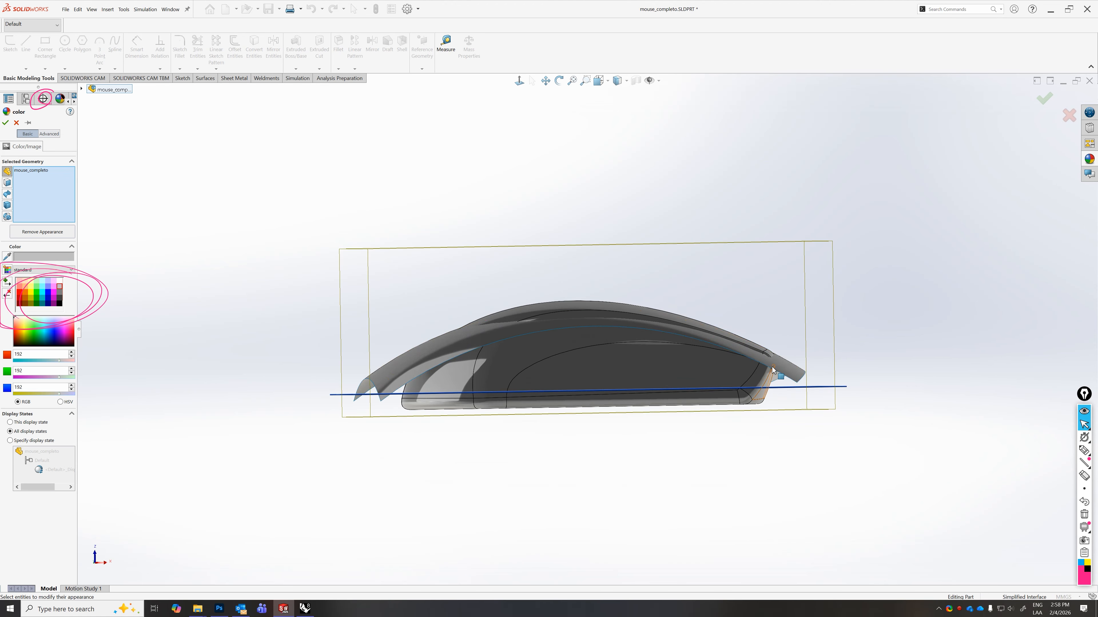
{"action": "scroll", "coordinate": [773, 363], "scroll_direction": "down", "scroll_amount": 3}
{"action": "middle_click_drag", "start_coordinate": [648, 335], "coordinate": [579, 292]}
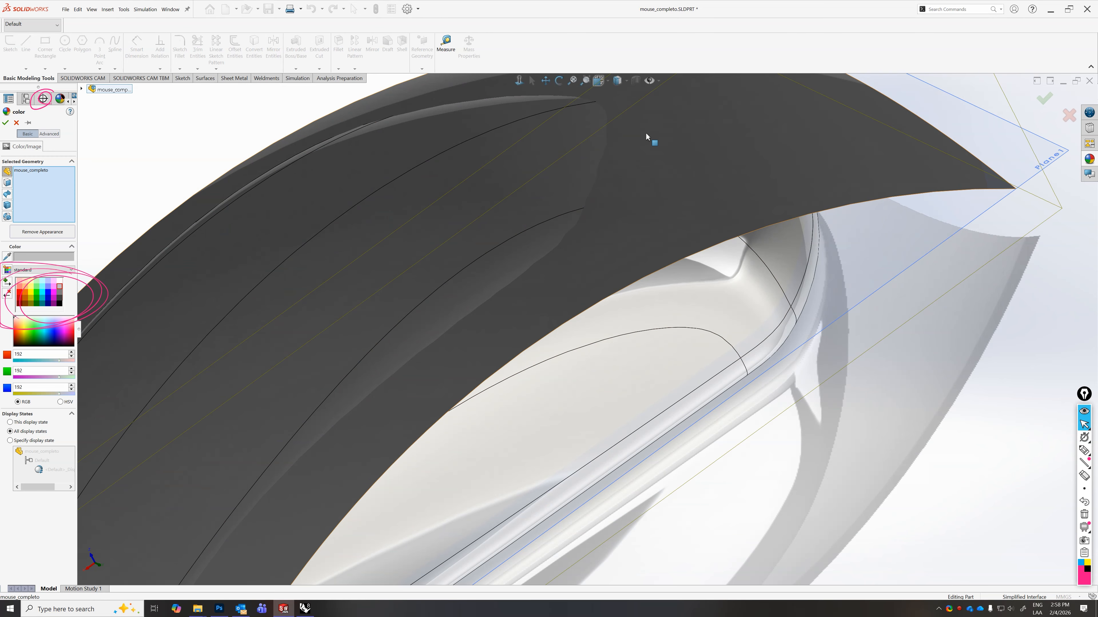
{"action": "scroll", "coordinate": [634, 231], "scroll_direction": "up", "scroll_amount": 5}
{"action": "middle_click_drag", "start_coordinate": [615, 257], "coordinate": [559, 368]}
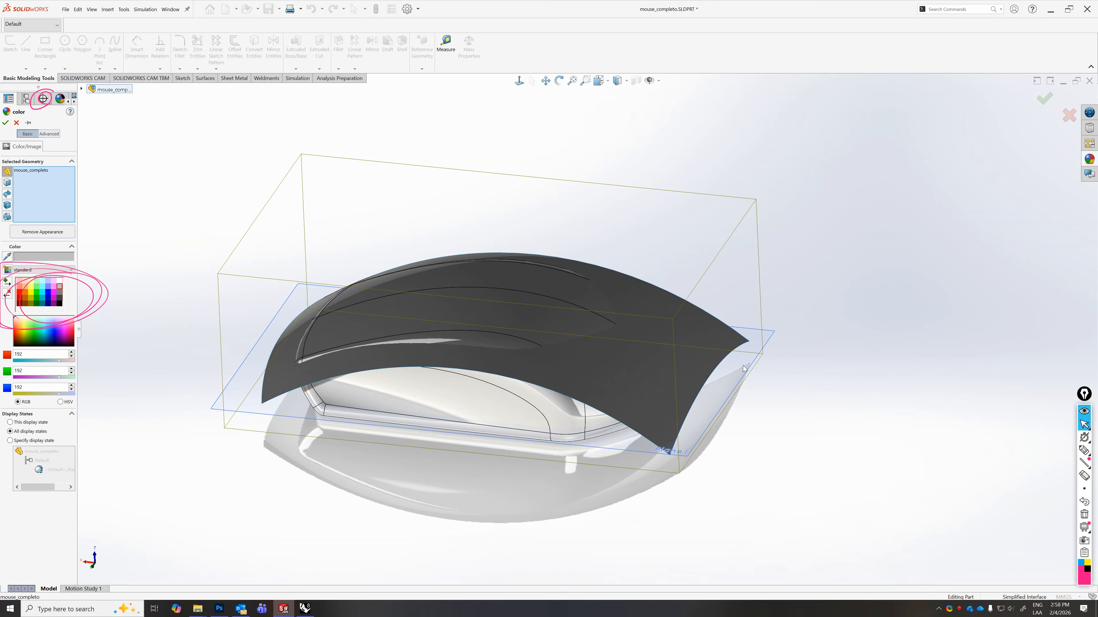
{"action": "middle_click_drag", "start_coordinate": [742, 365], "coordinate": [453, 400]}
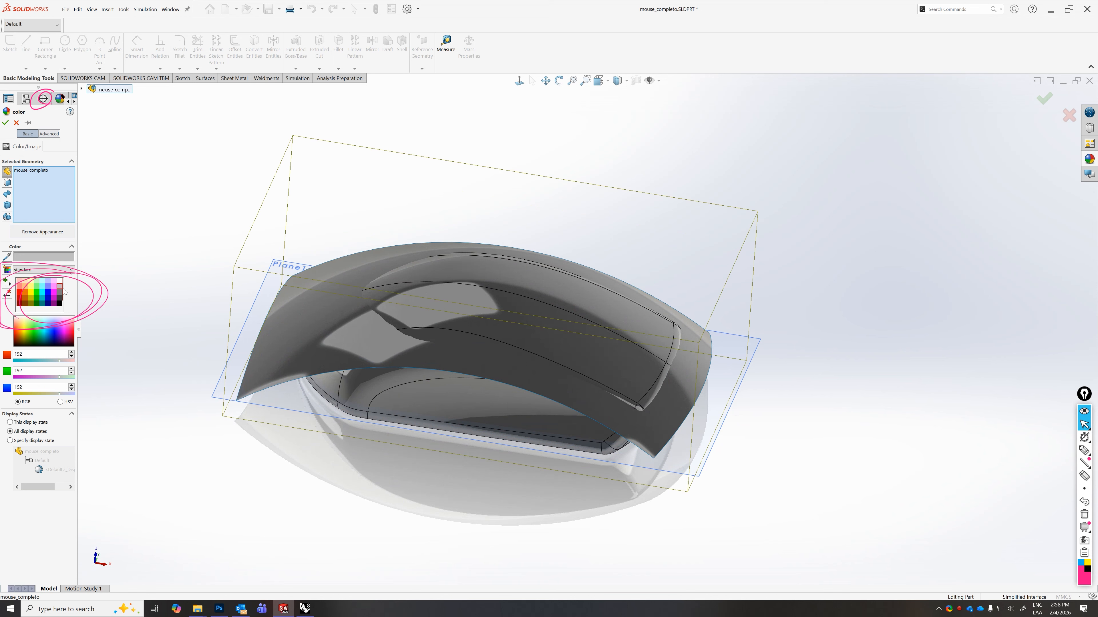
{"action": "left_click", "coordinate": [6, 123]}
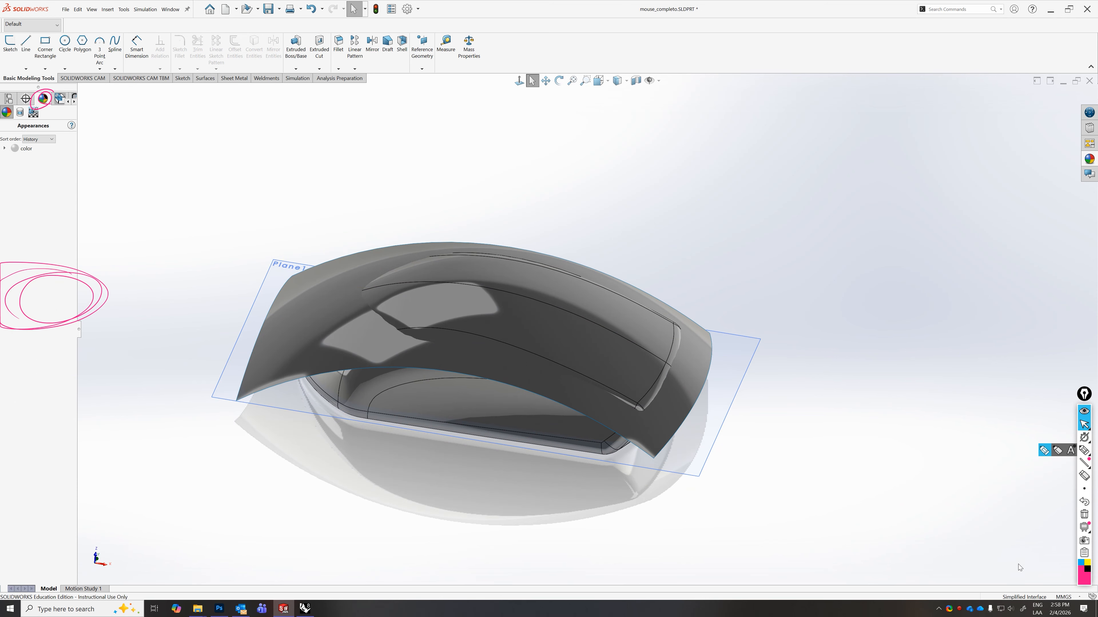
{"action": "left_click", "coordinate": [1084, 514]}
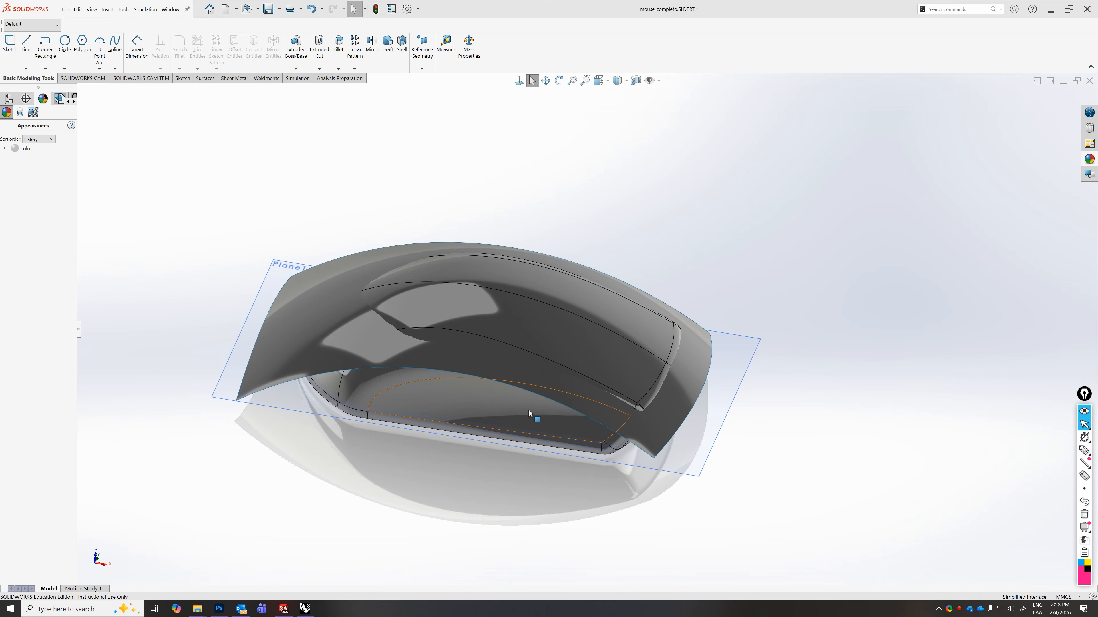
- Start the Split feature on the mouse part and mark its Trim Tools selection in pink
{"action": "middle_click_drag", "start_coordinate": [528, 410], "coordinate": [496, 337]}
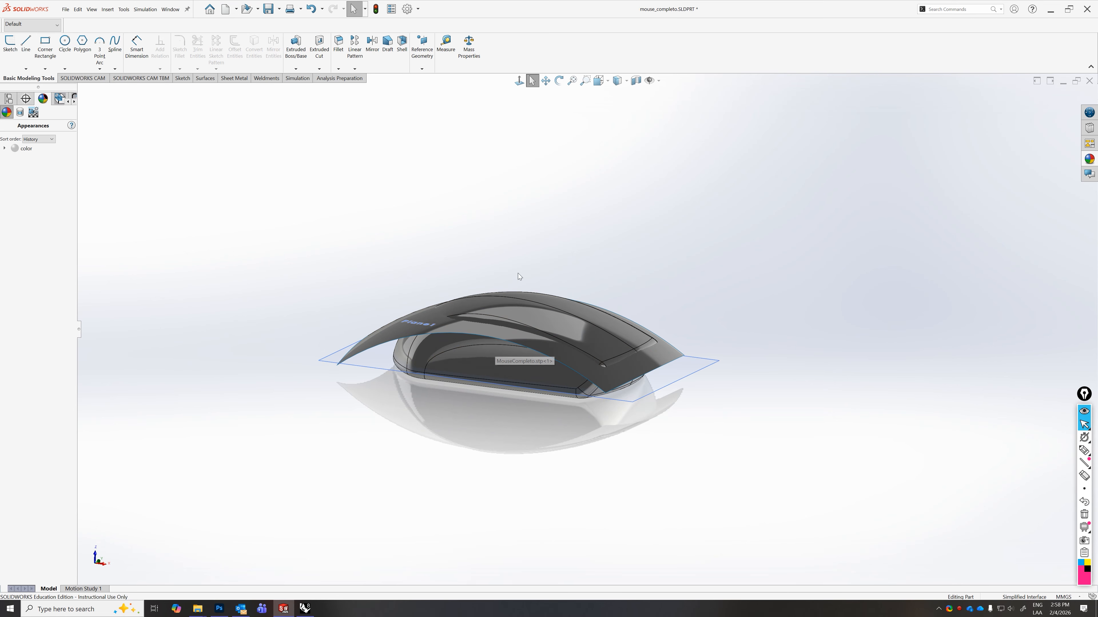
{"action": "left_click", "coordinate": [125, 9]}
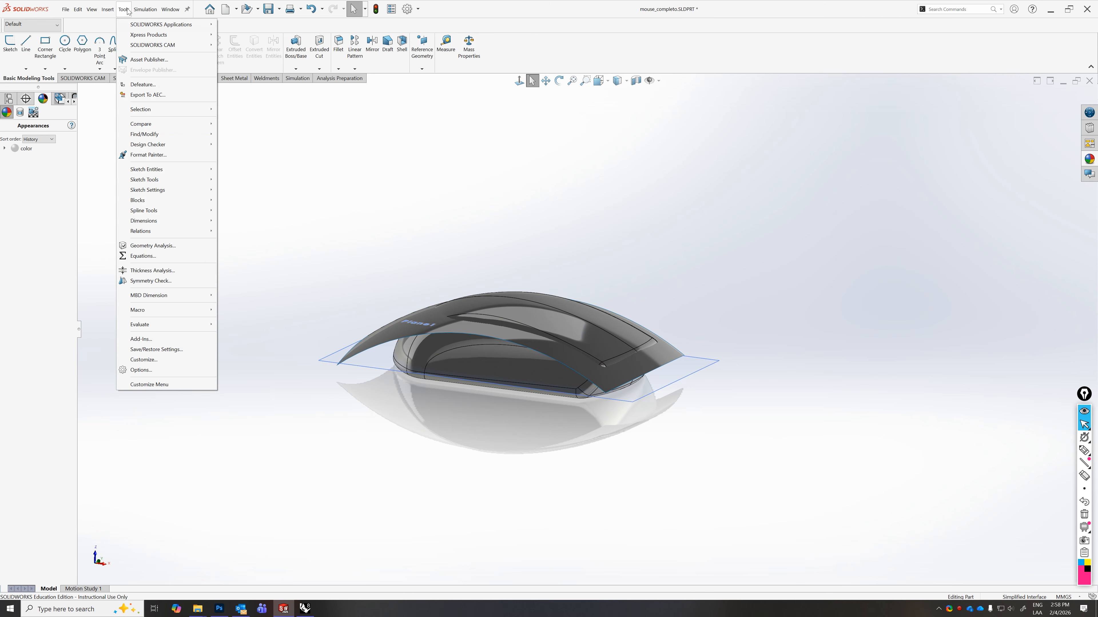
{"action": "mouse_move", "coordinate": [111, 13]}
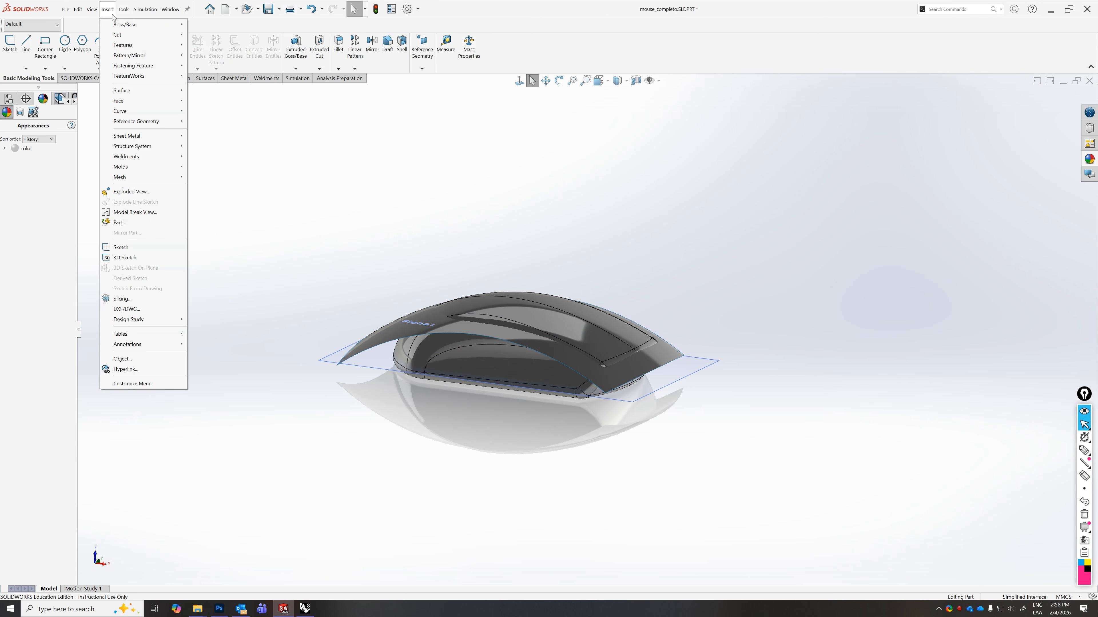
{"action": "mouse_move", "coordinate": [118, 46]}
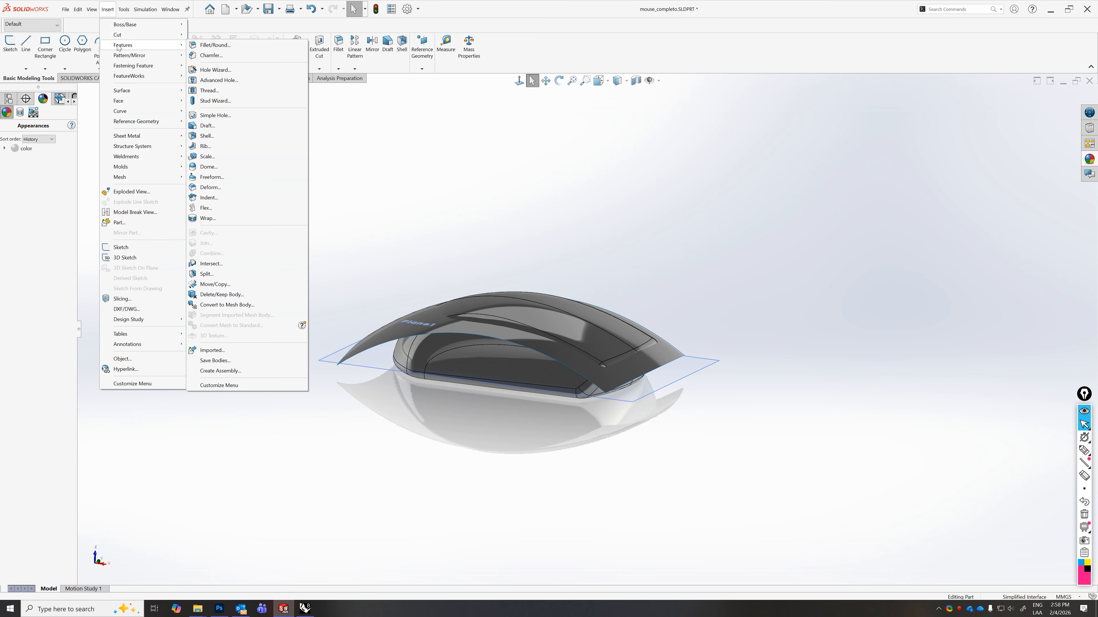
{"action": "left_click", "coordinate": [205, 274]}
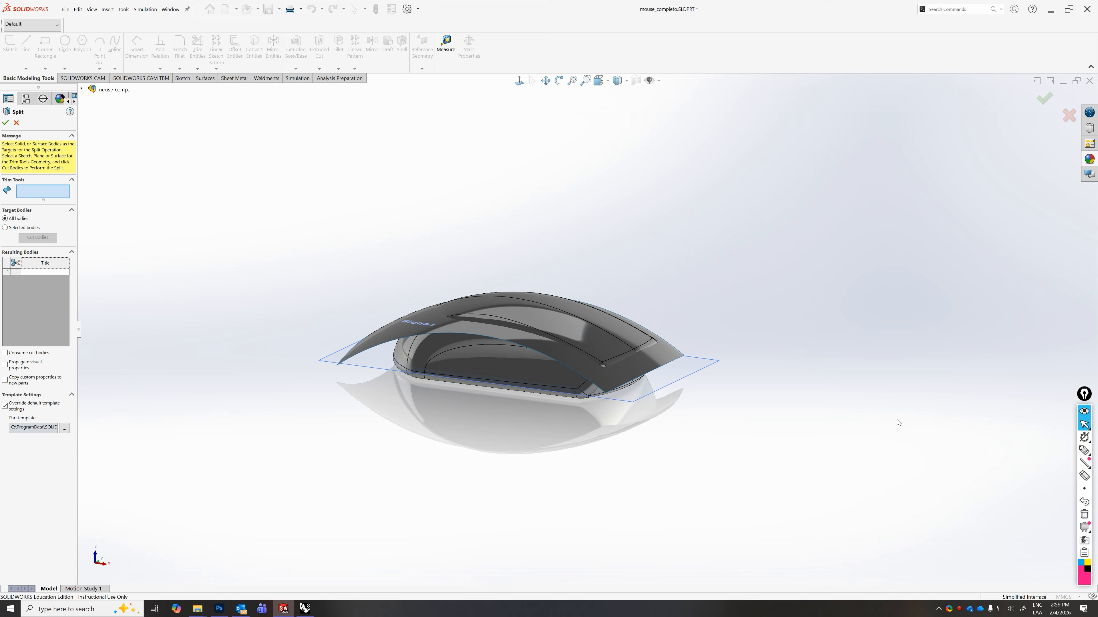
{"action": "left_click", "coordinate": [1084, 450]}
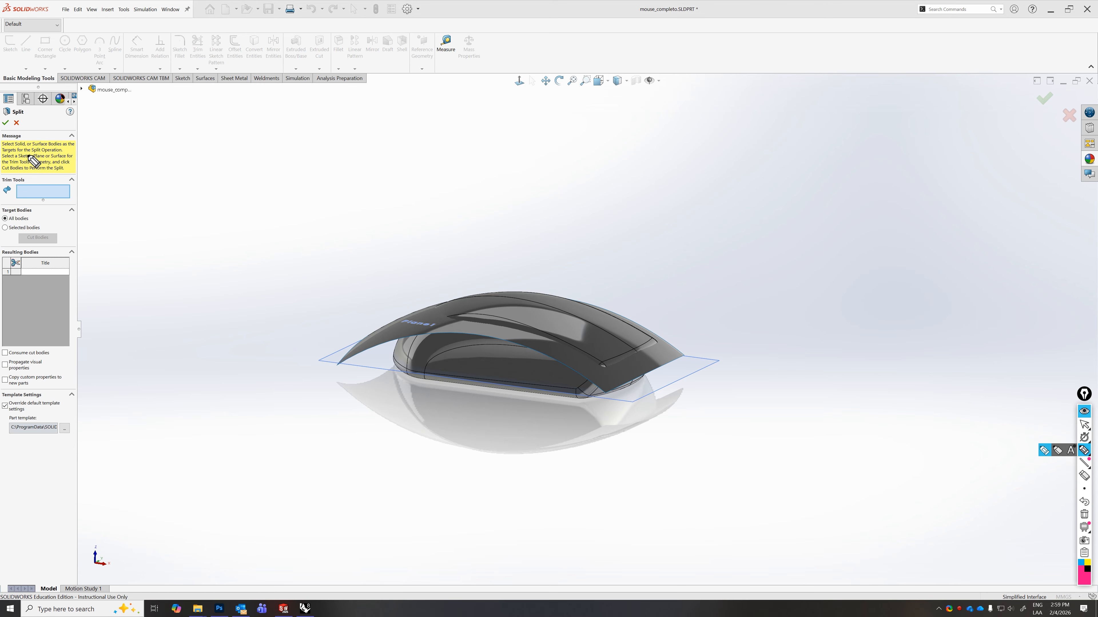
{"action": "mouse_move", "coordinate": [27, 174]}
{"action": "left_mouse_down"}
{"action": "mouse_move", "coordinate": [3, 178]}
{"action": "mouse_move", "coordinate": [79, 205]}
{"action": "mouse_move", "coordinate": [16, 184]}
{"action": "left_mouse_up"}
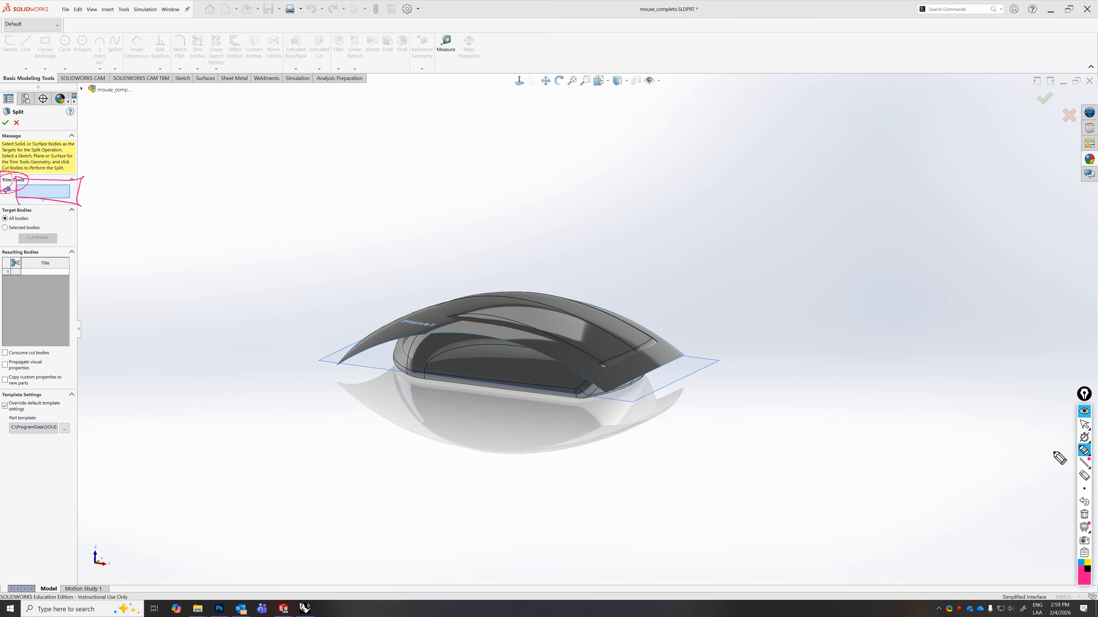
{"action": "left_click", "coordinate": [1084, 425]}
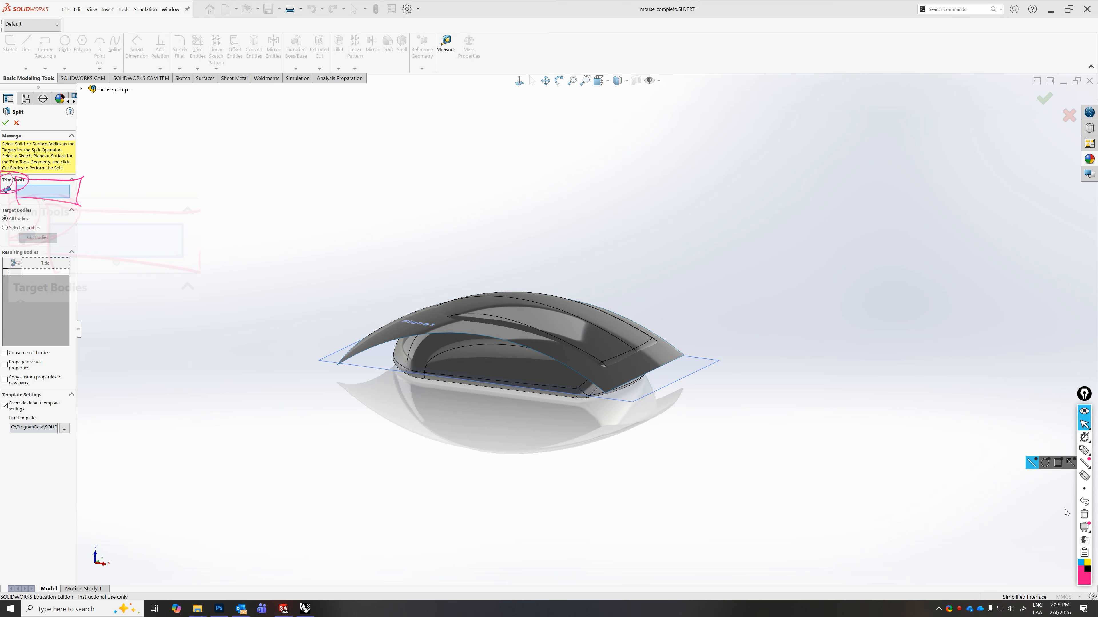
- Clear the pink annotations and cut all bodies using the superficeCorte.igs surface and Plane1 as trim tools
{"action": "left_click", "coordinate": [1084, 515]}
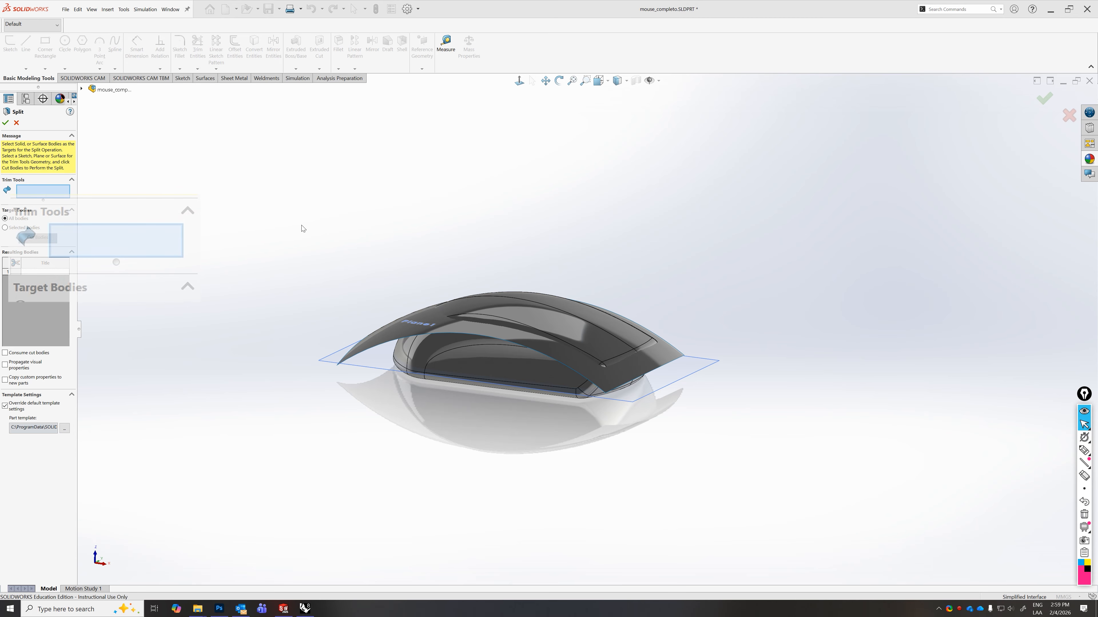
{"action": "left_click", "coordinate": [46, 192]}
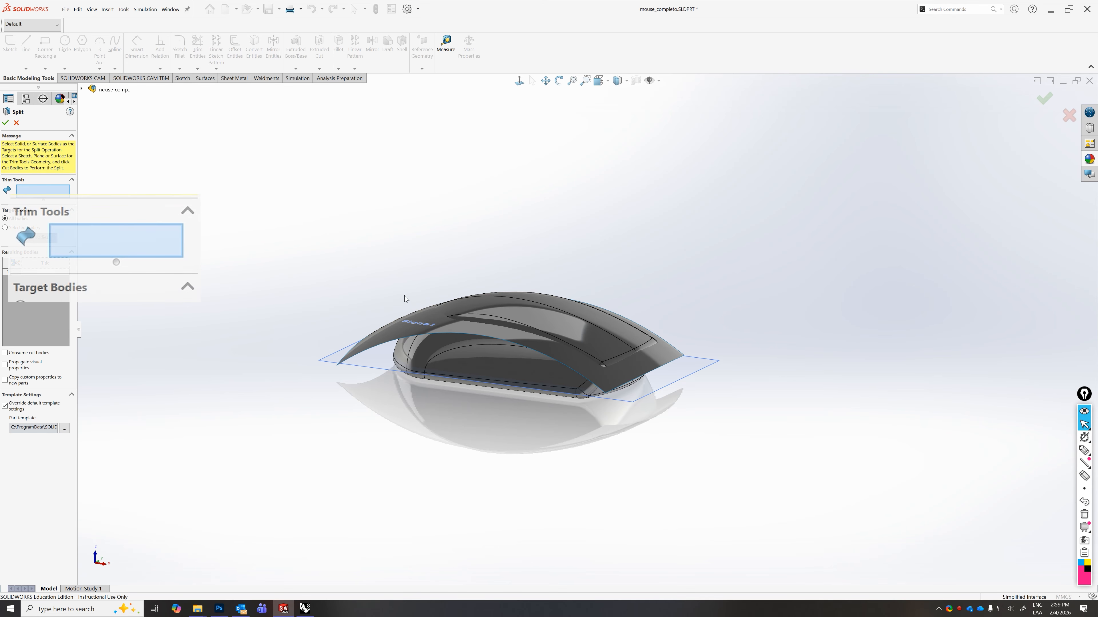
{"action": "left_click", "coordinate": [365, 347]}
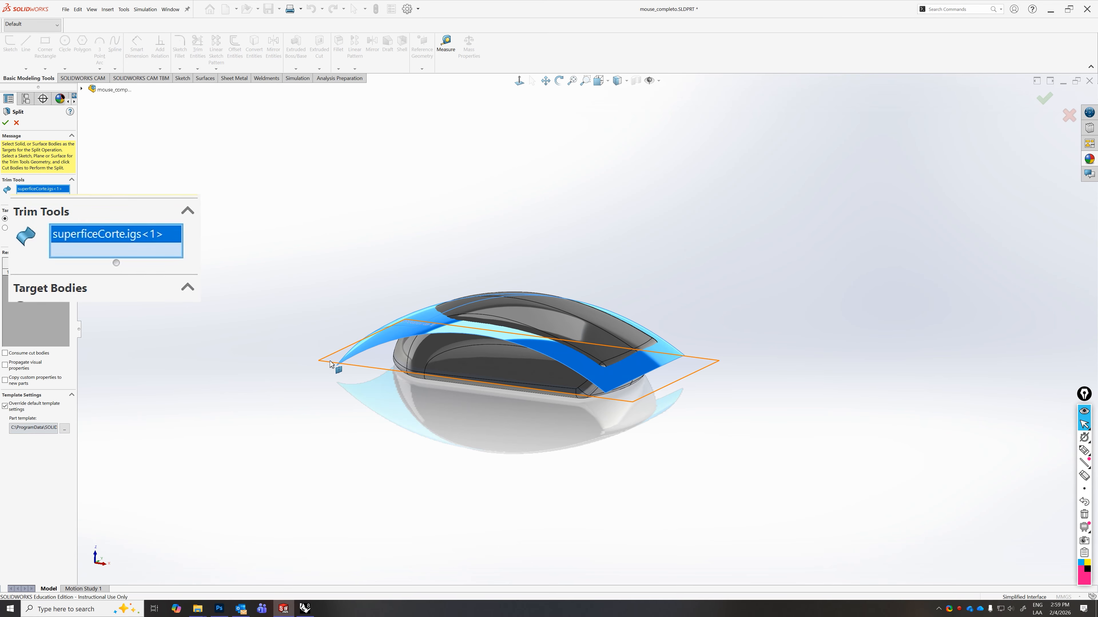
{"action": "left_click", "coordinate": [330, 367]}
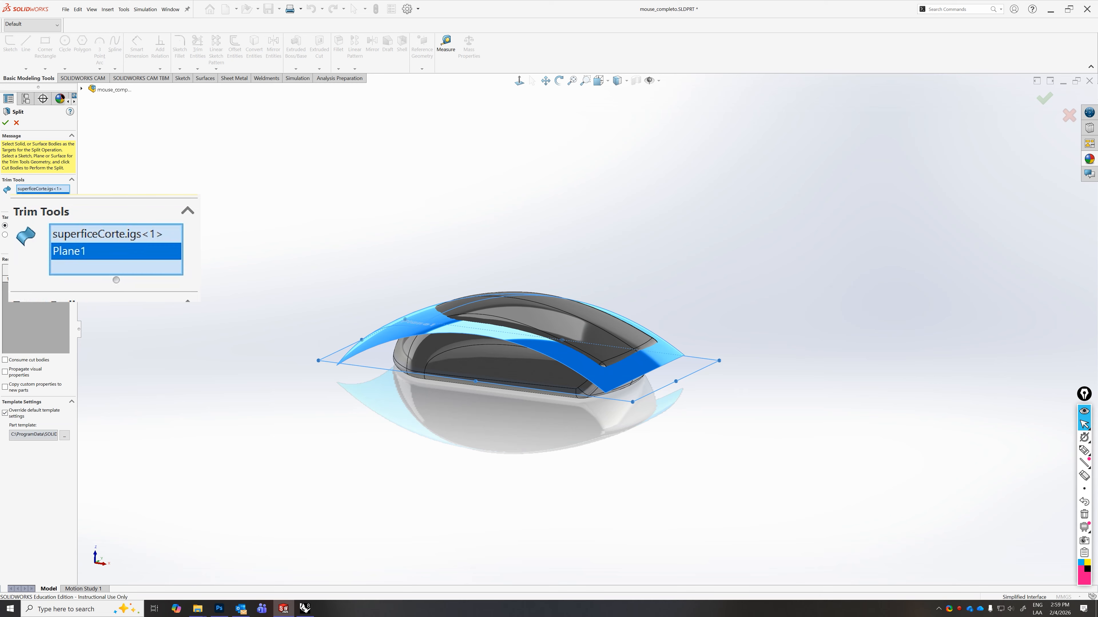
{"action": "middle_click_drag", "start_coordinate": [382, 266], "coordinate": [654, 448]}
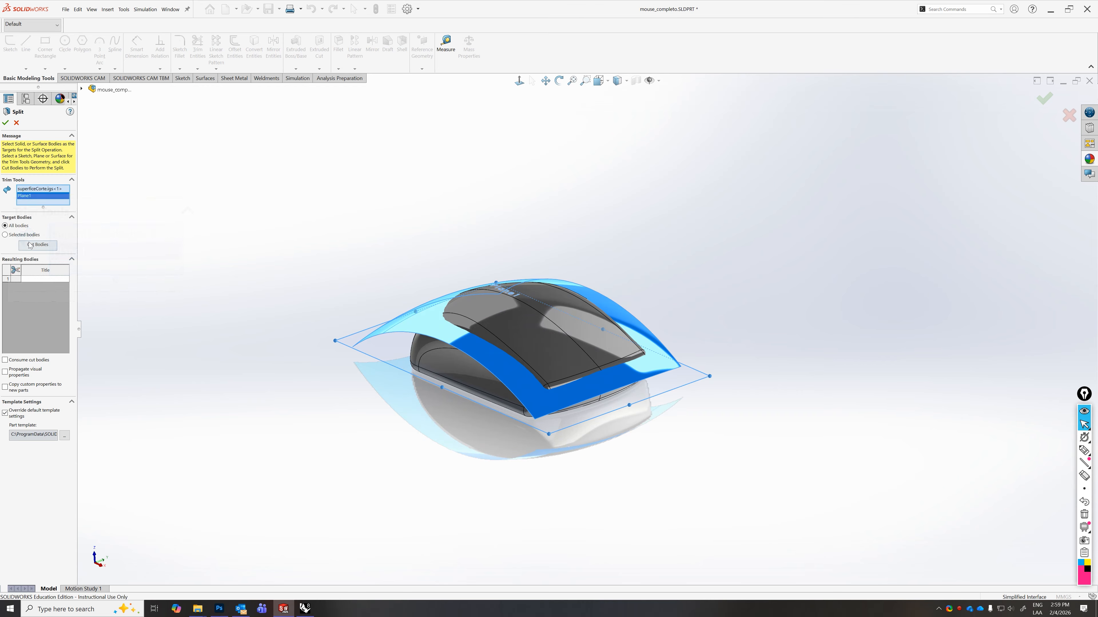
{"action": "left_click", "coordinate": [42, 246]}
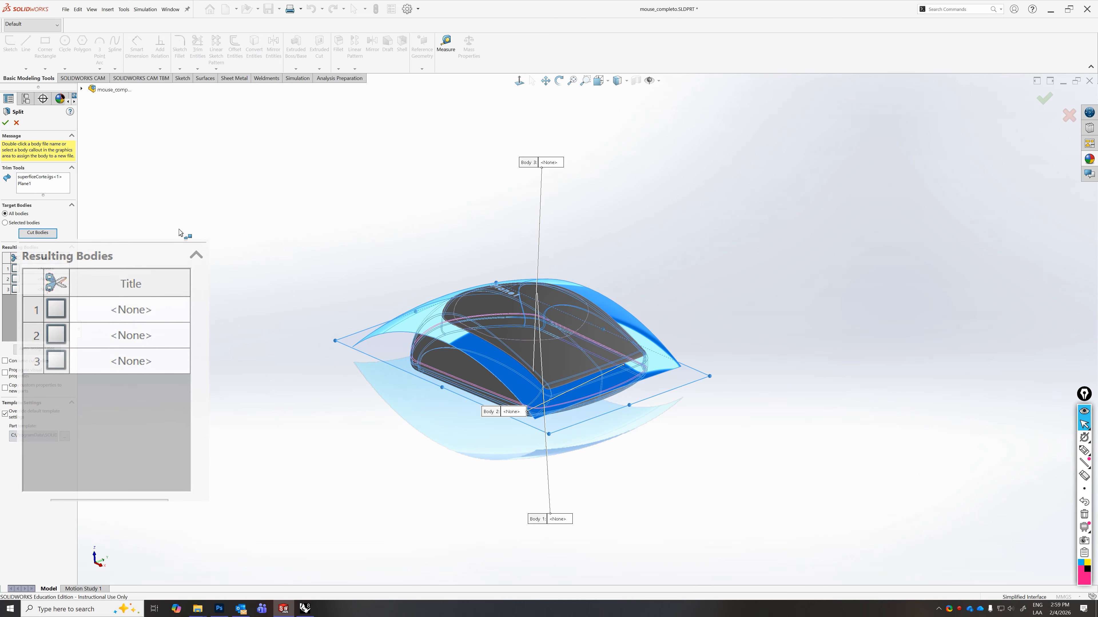
- Highlight each resulting body in turn to identify which portion of the mouse it represents
{"action": "left_click", "coordinate": [166, 318]}
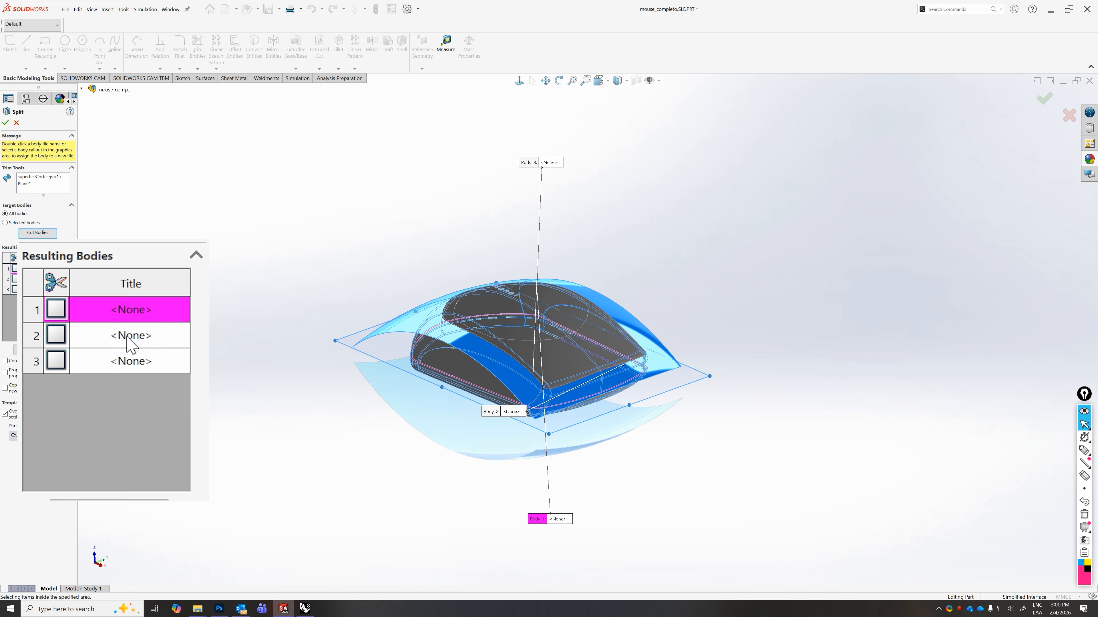
{"action": "left_click", "coordinate": [138, 335]}
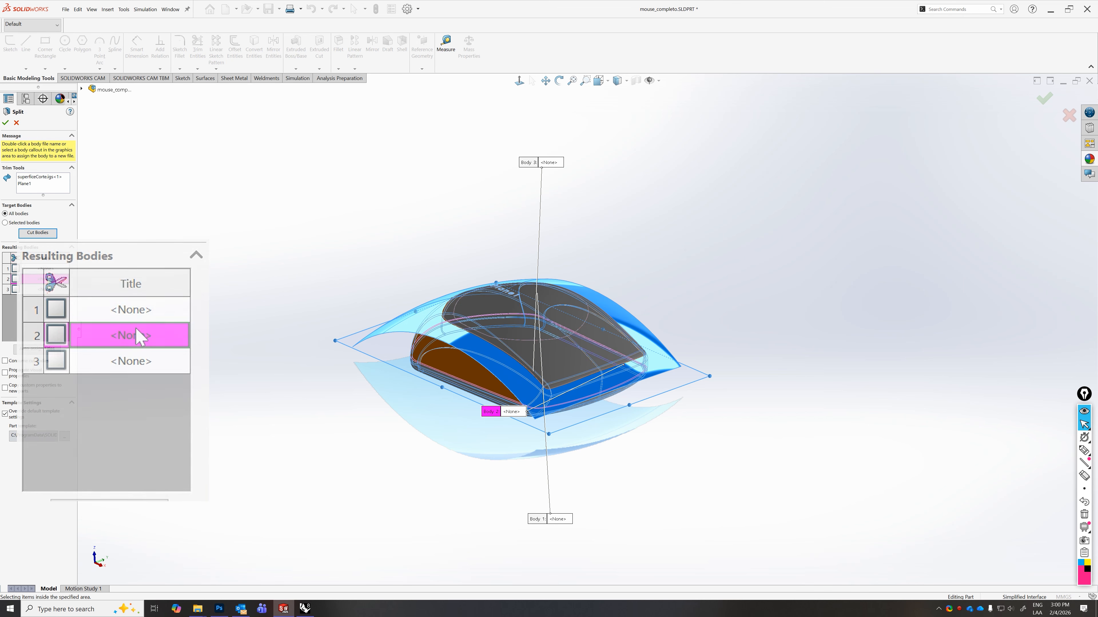
{"action": "left_click", "coordinate": [137, 361]}
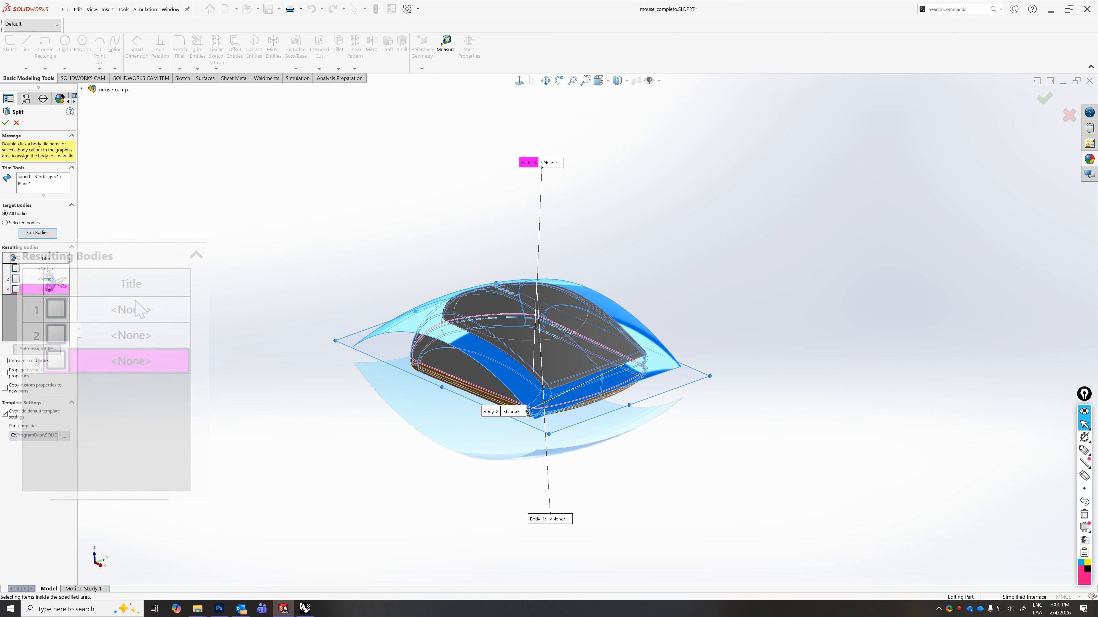
{"action": "left_click", "coordinate": [134, 310]}
{"action": "middle_click_drag", "start_coordinate": [406, 292], "coordinate": [455, 286]}
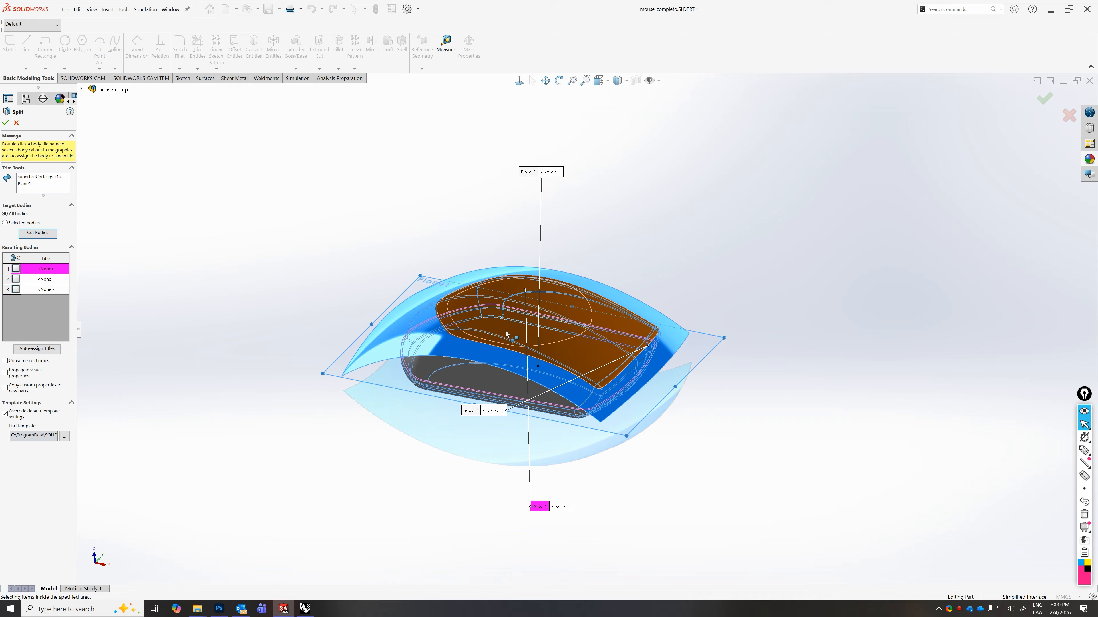
- Assign the upper shell, body 1, to a new split part file named Superior in the Mouse folder
{"action": "double_click", "coordinate": [45, 270]}
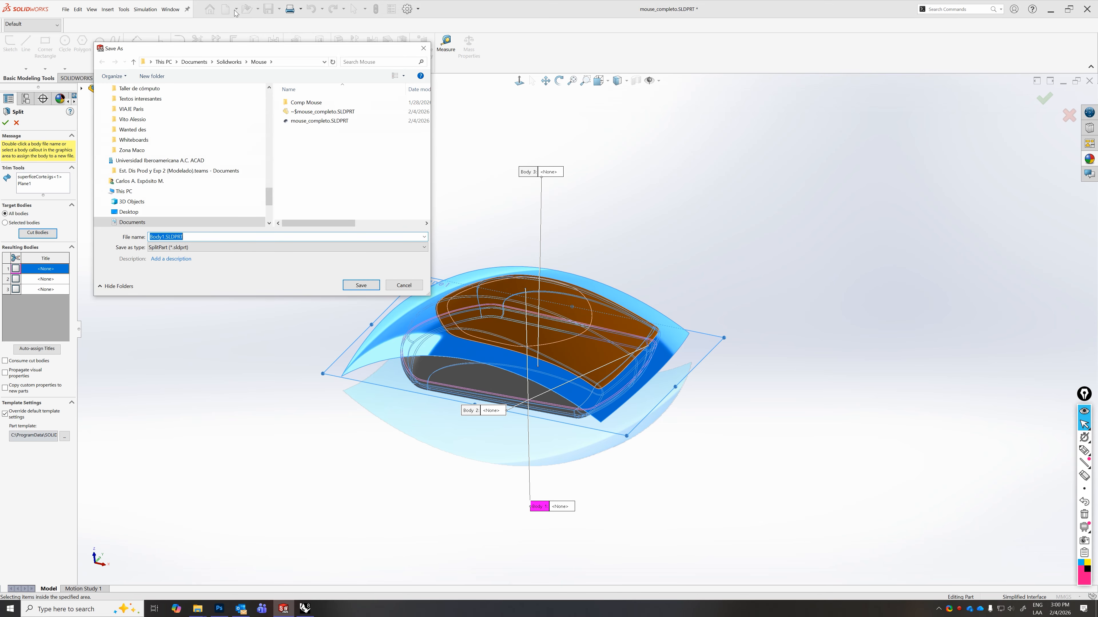
{"action": "left_click_drag", "start_coordinate": [218, 49], "coordinate": [235, 42]}
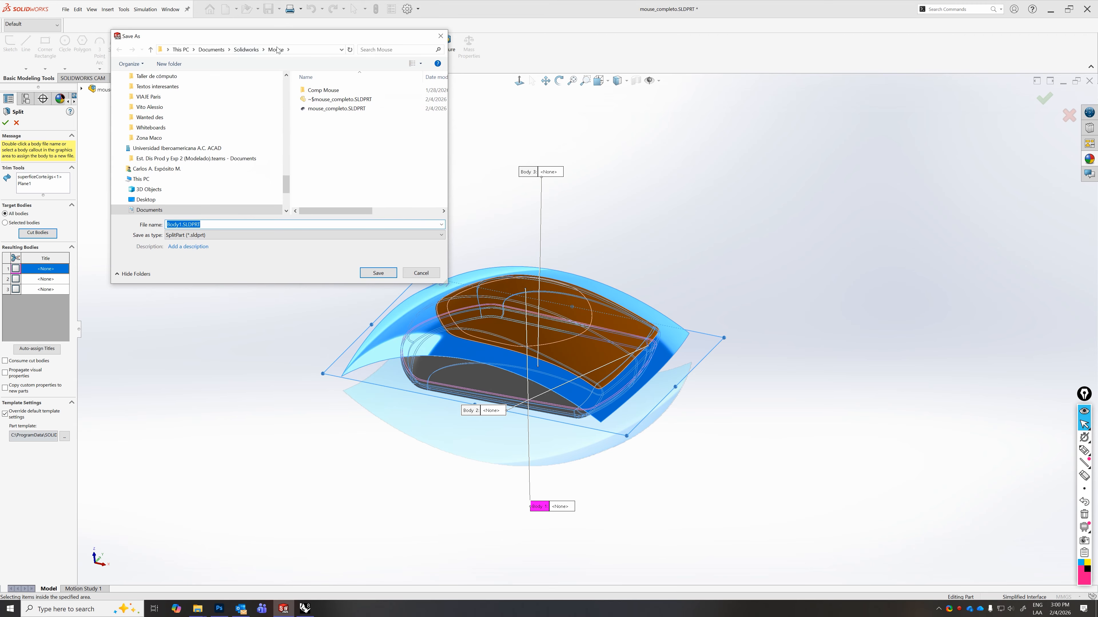
{"action": "left_click", "coordinate": [300, 51]}
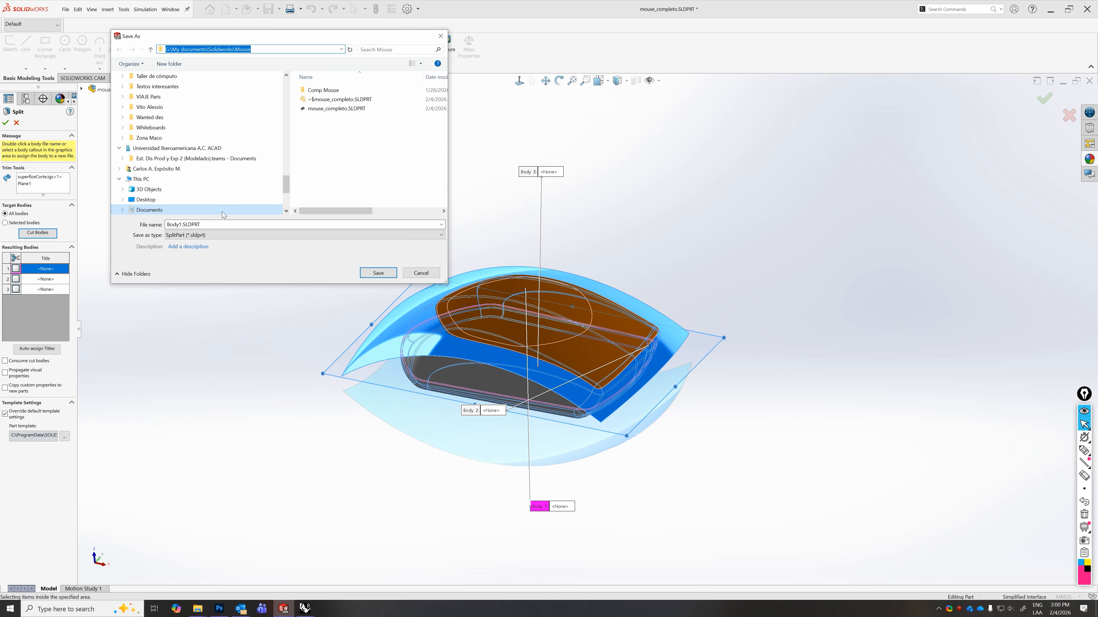
{"action": "left_click", "coordinate": [211, 224]}
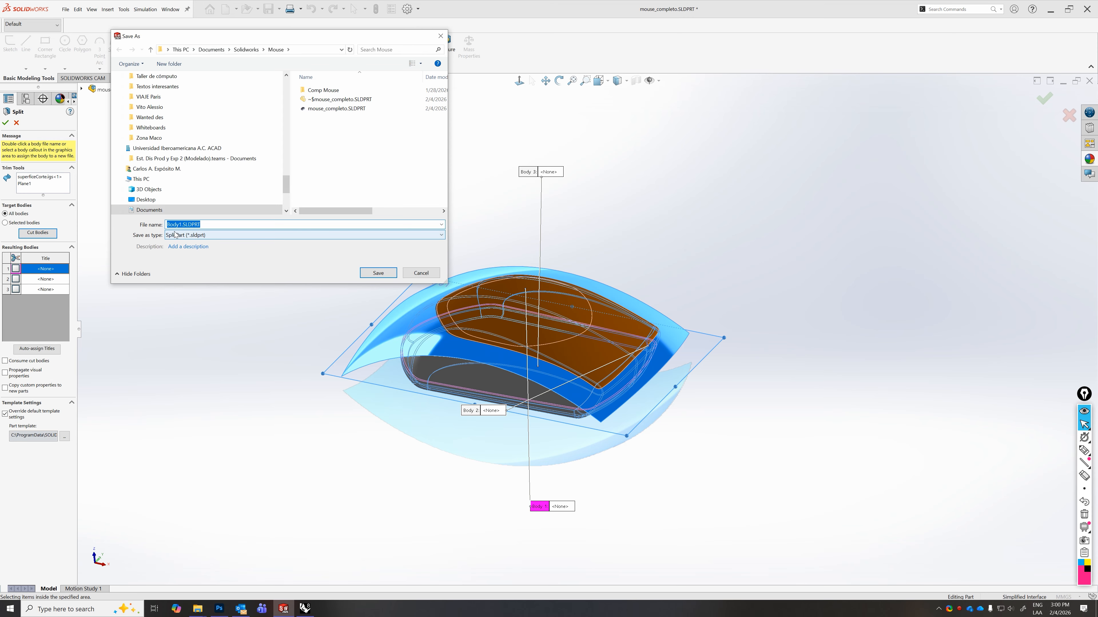
{"action": "type", "text": "Superior"}
{"action": "key", "text": "Return"}
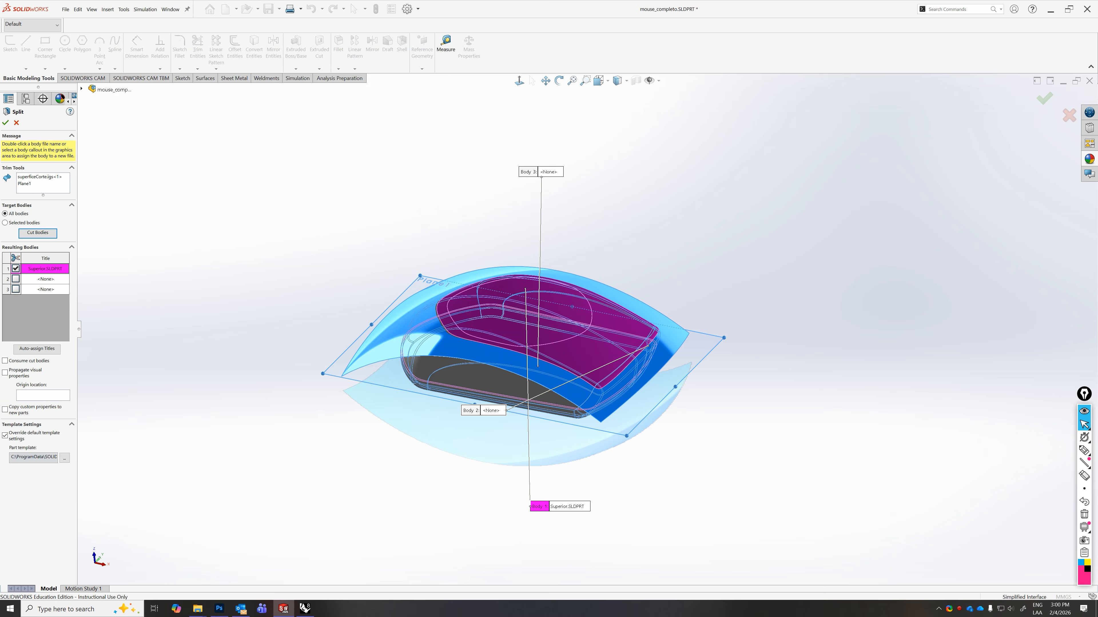
{"action": "left_click", "coordinate": [46, 269]}
- Assign the middle shell, body 2, to a new split part file named media
{"action": "double_click", "coordinate": [43, 280]}
{"action": "left_click", "coordinate": [50, 283]}
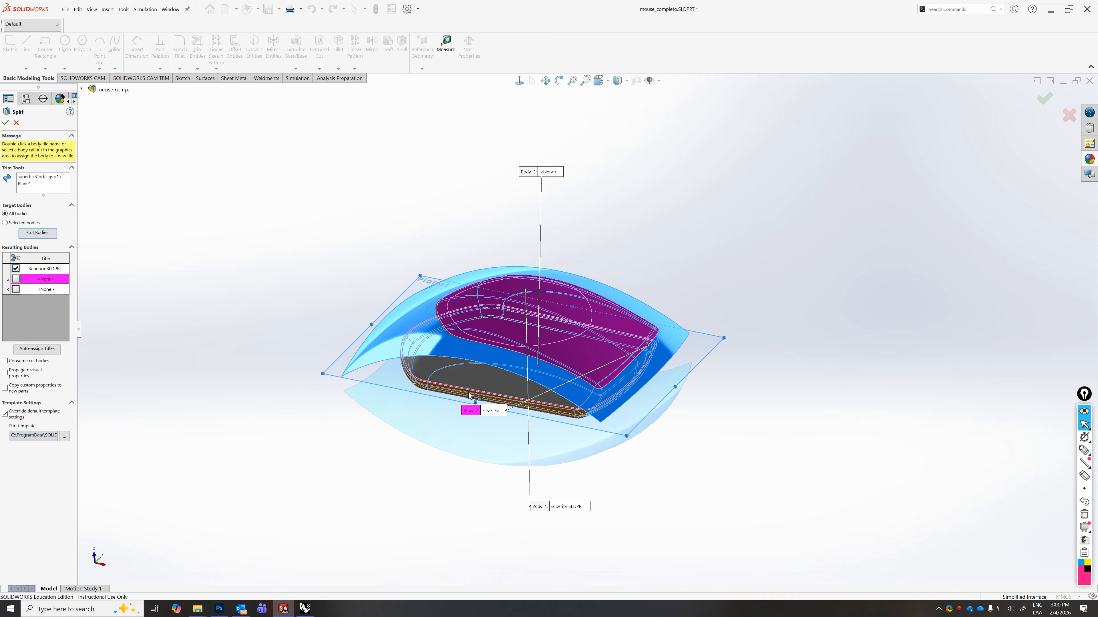
{"action": "middle_click_drag", "start_coordinate": [497, 389], "coordinate": [302, 346]}
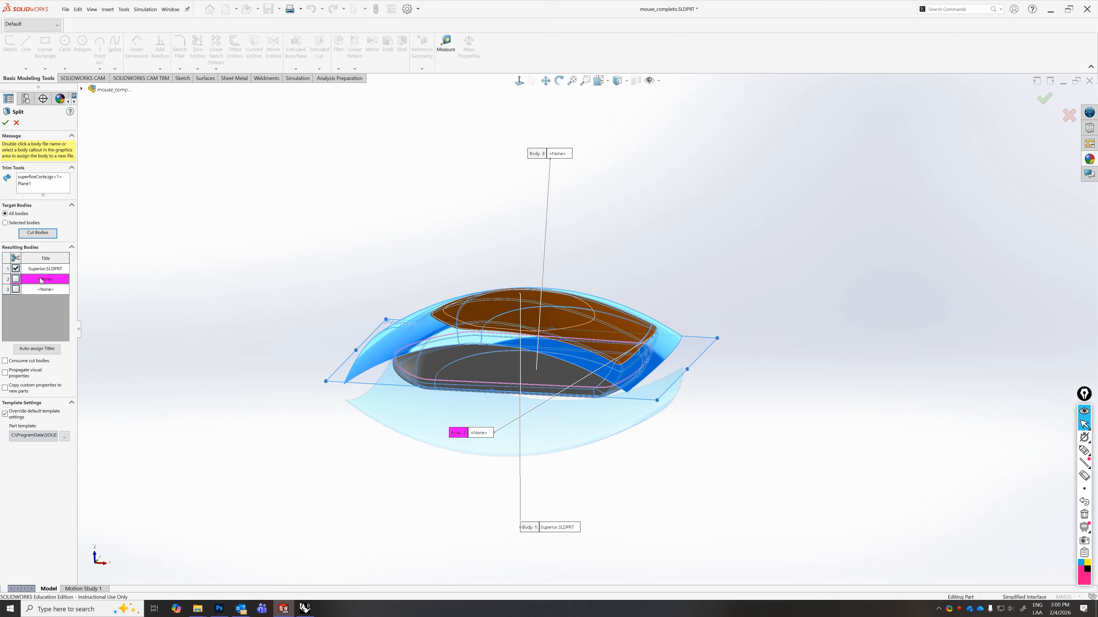
{"action": "double_click", "coordinate": [41, 280]}
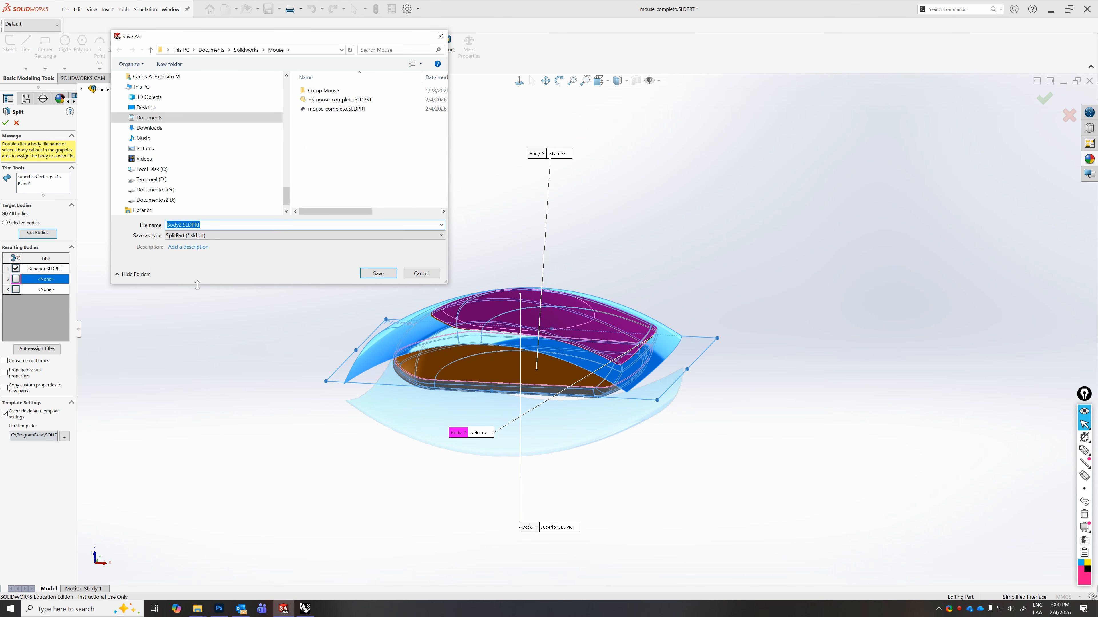
{"action": "left_click", "coordinate": [212, 226]}
{"action": "left_click_drag", "start_coordinate": [212, 226], "coordinate": [166, 226]}
{"action": "type", "text": "media"}
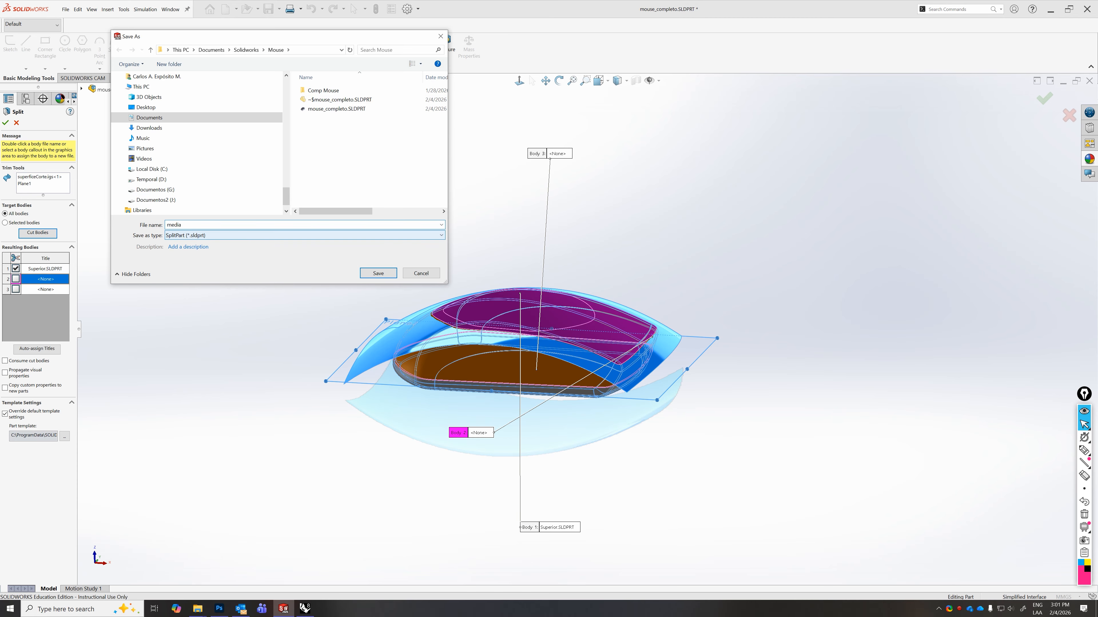
{"action": "key", "text": "Return"}
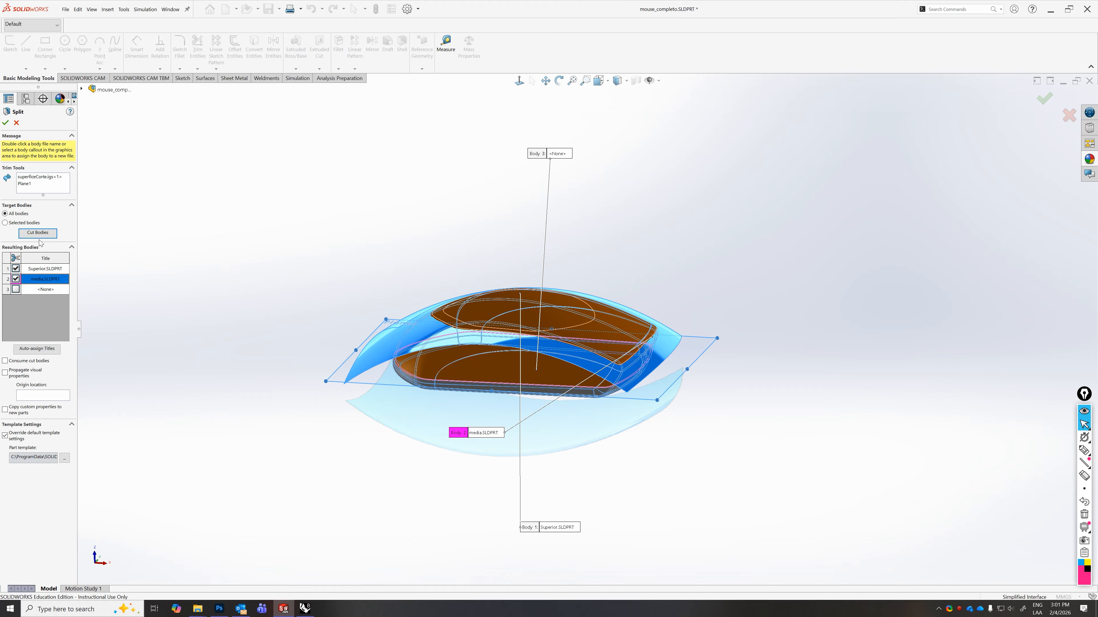
- Assign the bottom body, body 3, to a new split part file named Base
{"action": "left_click", "coordinate": [36, 289]}
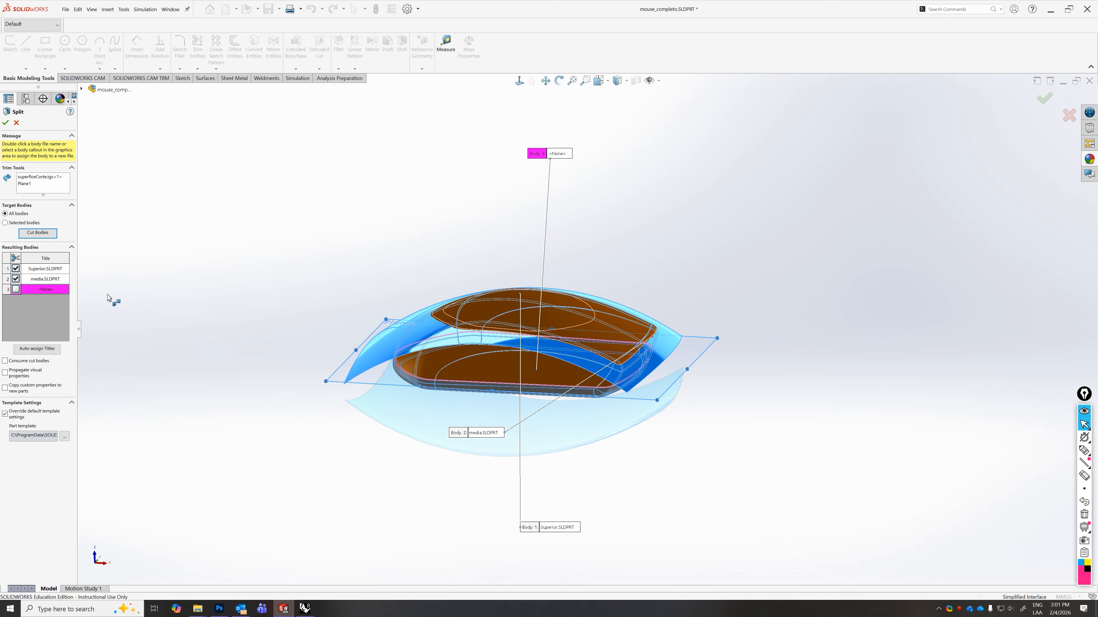
{"action": "double_click", "coordinate": [46, 290]}
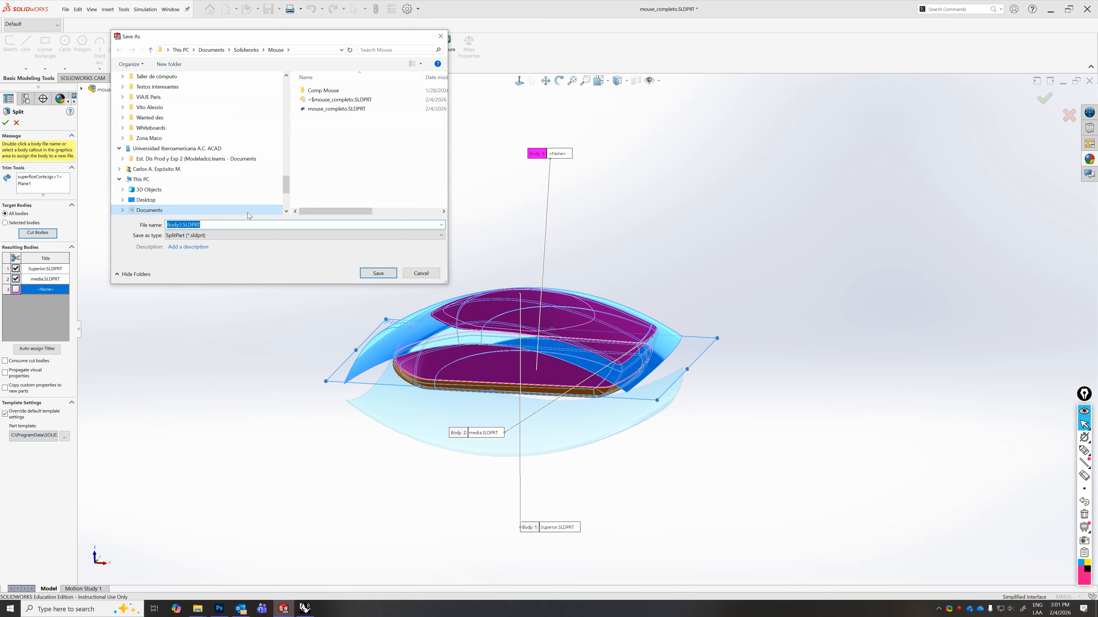
{"action": "type", "text": "Base"}
{"action": "key", "text": "Return"}
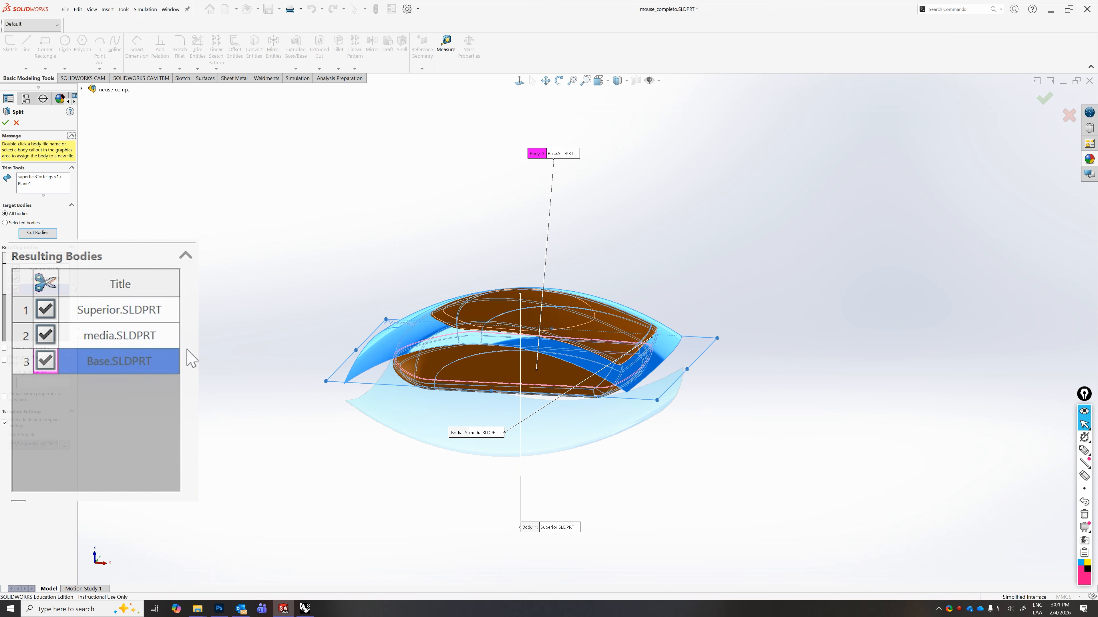
- Check the three resulting bodies, accept the split and change the derived parts' units to those of the base part
{"action": "left_click", "coordinate": [110, 316]}
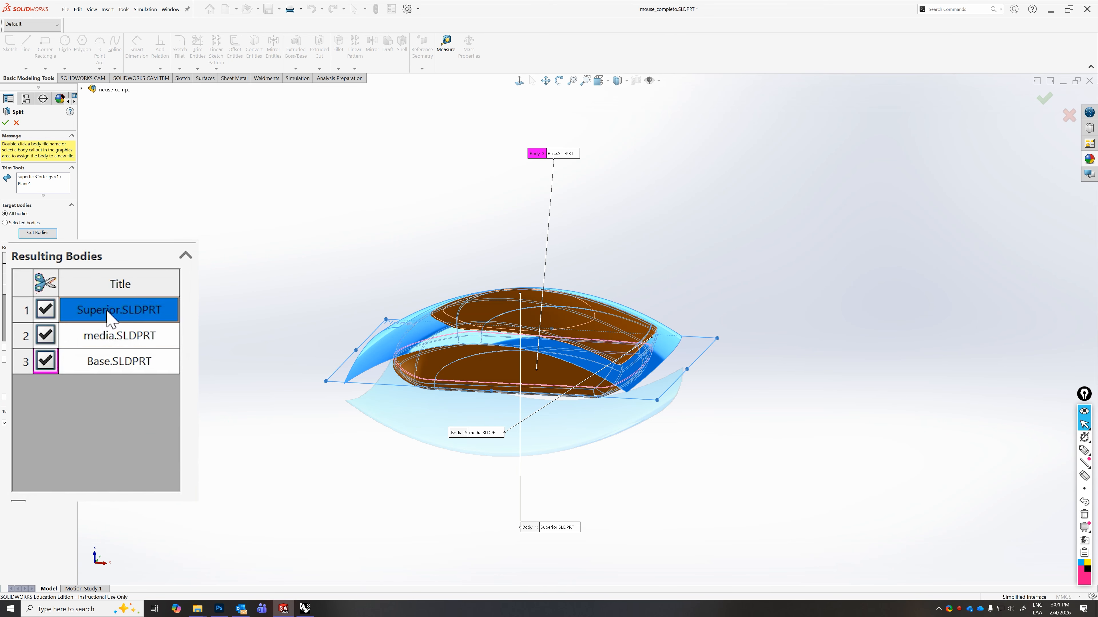
{"action": "left_click", "coordinate": [117, 339]}
{"action": "left_click", "coordinate": [135, 365]}
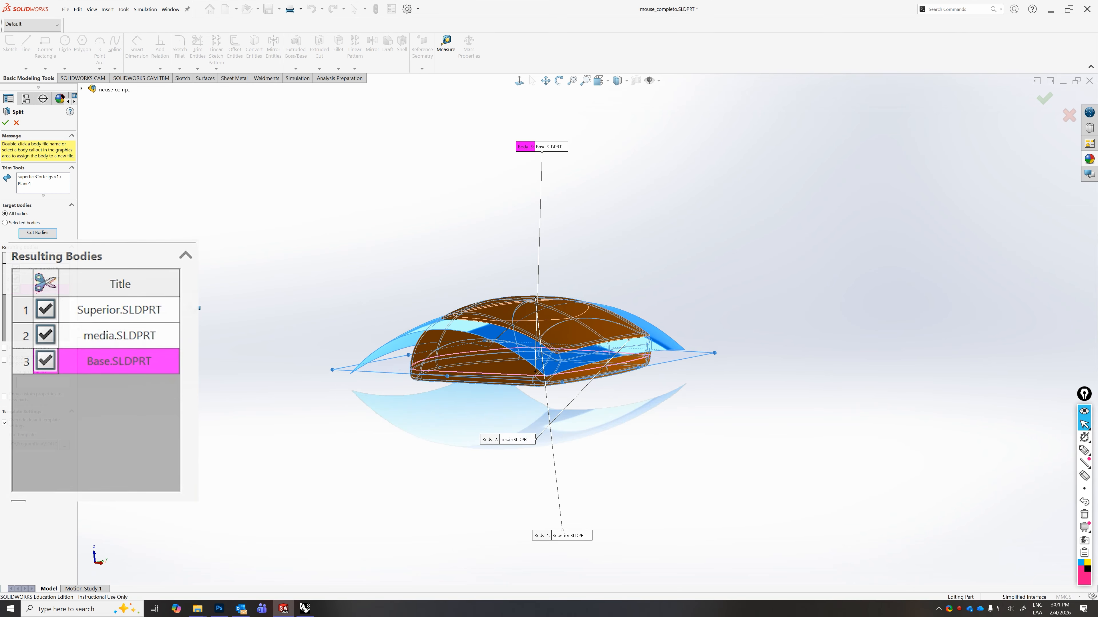
{"action": "left_click", "coordinate": [6, 123]}
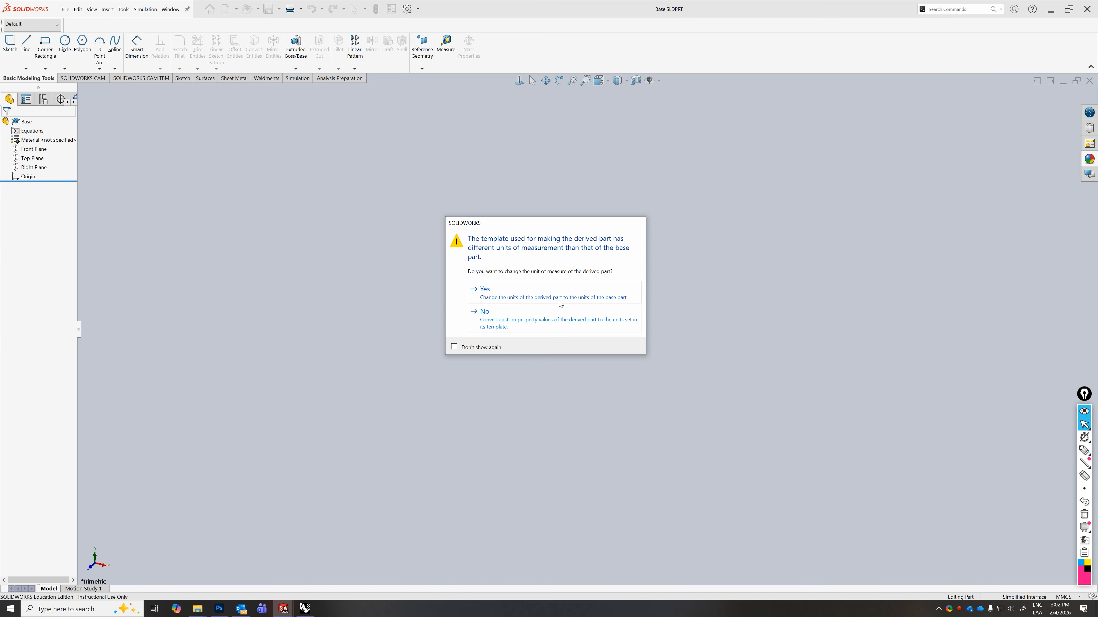
{"action": "left_click", "coordinate": [490, 292]}
{"action": "left_click", "coordinate": [501, 289]}
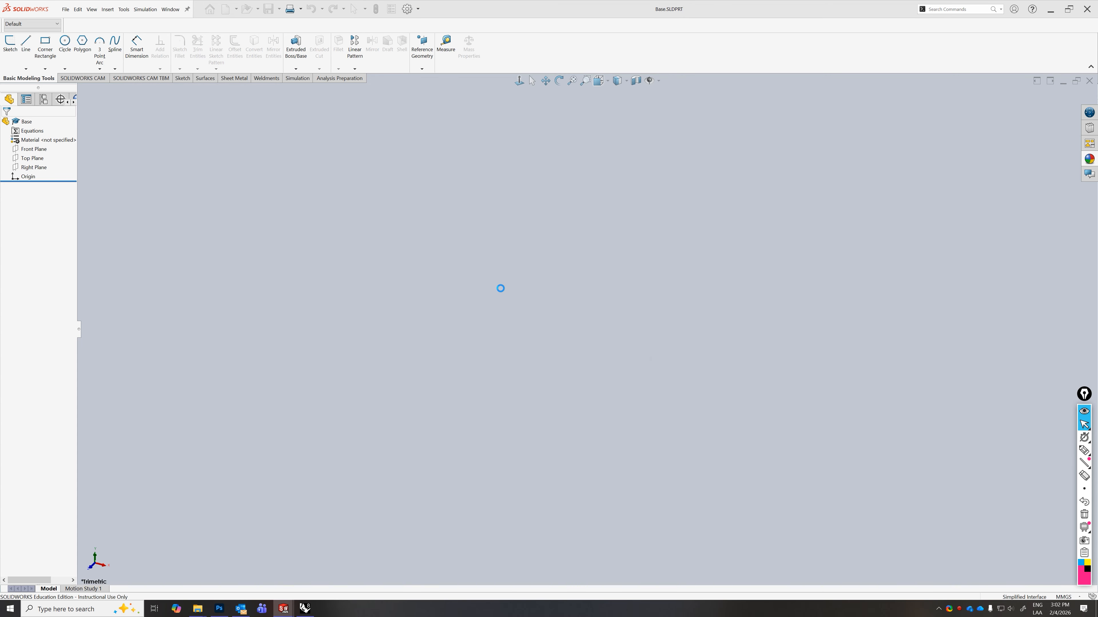
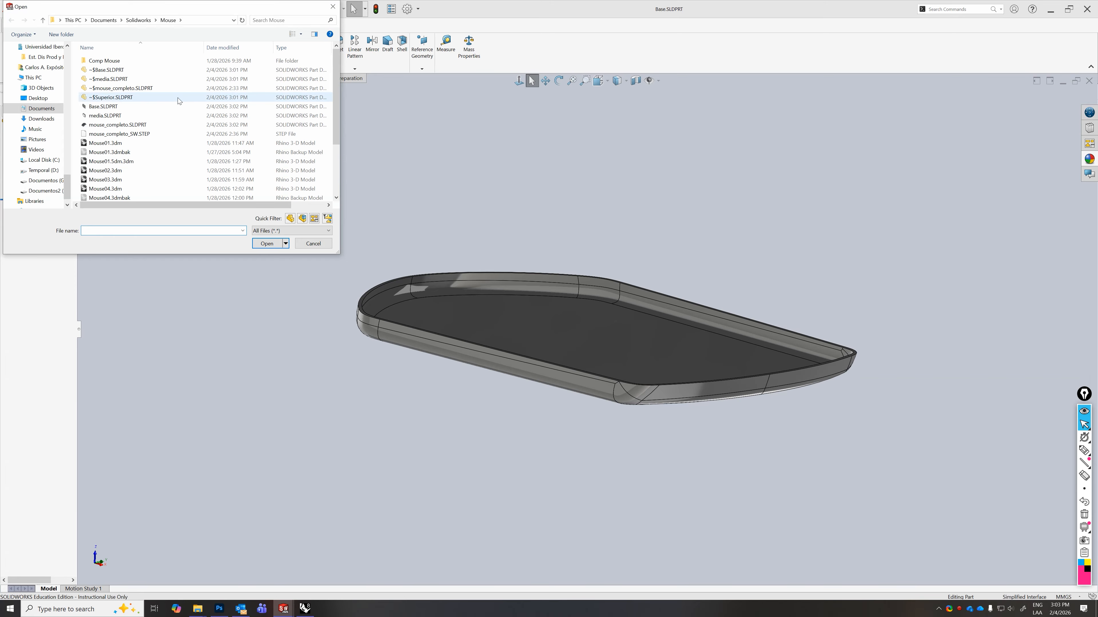
- Open media.SLDPRT from the Mouse folder and inspect the middle shell from another angle
{"action": "left_click", "coordinate": [108, 116]}
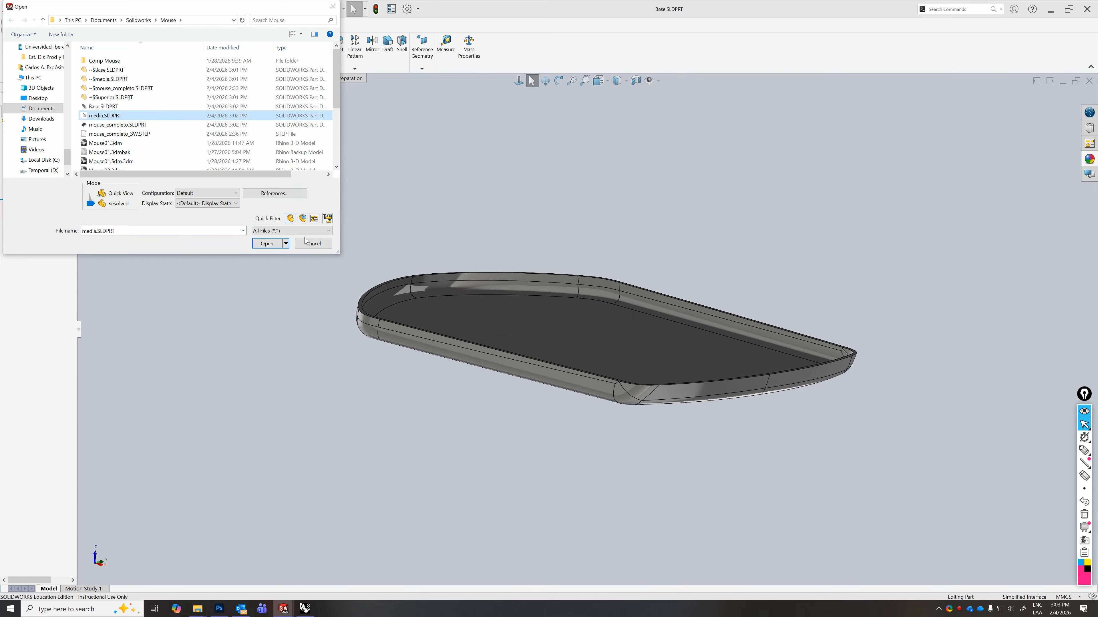
{"action": "left_click", "coordinate": [268, 243]}
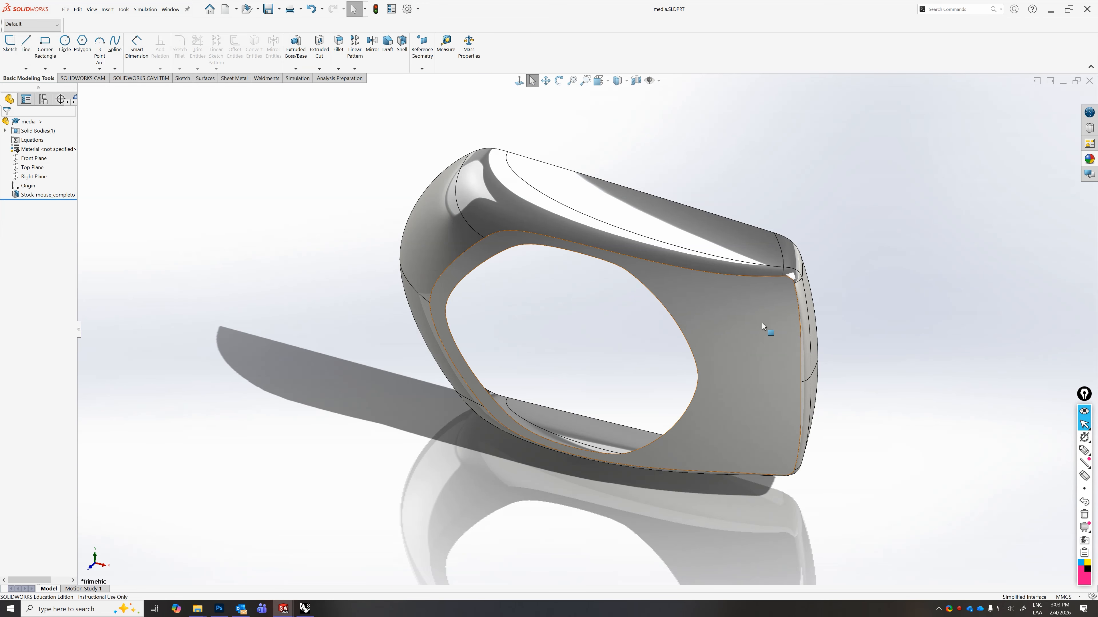
{"action": "middle_click_drag", "start_coordinate": [762, 322], "coordinate": [525, 345]}
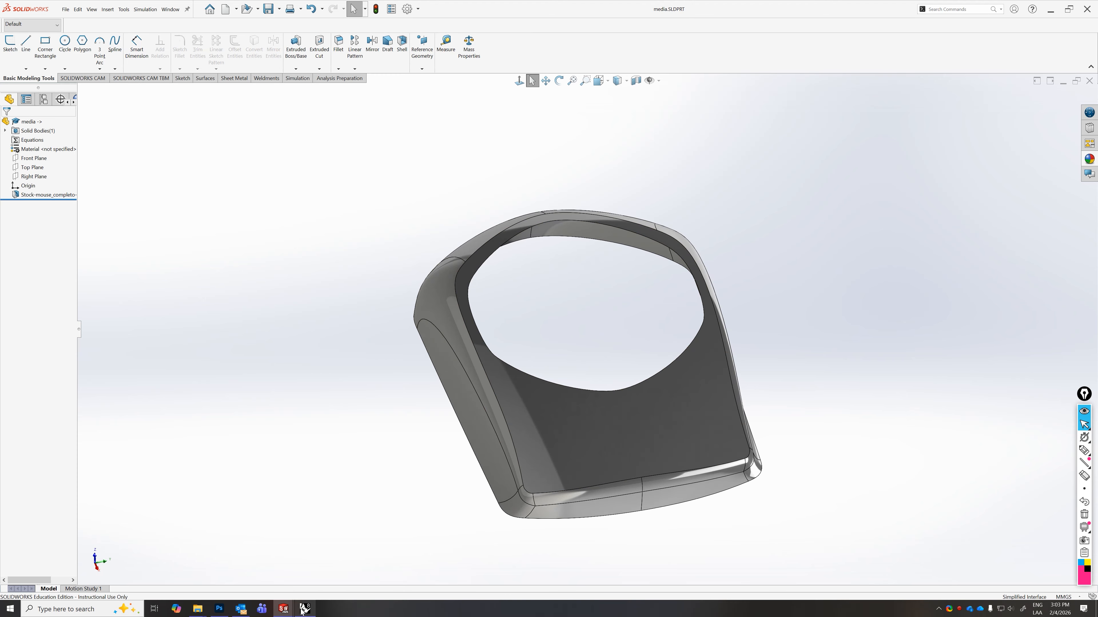
- Switch to the open Superior.SLDPRT document and inspect the upper shell of the mouse
{"action": "mouse_move", "coordinate": [283, 608]}
{"action": "key", "text": "ctrl+Tab"}
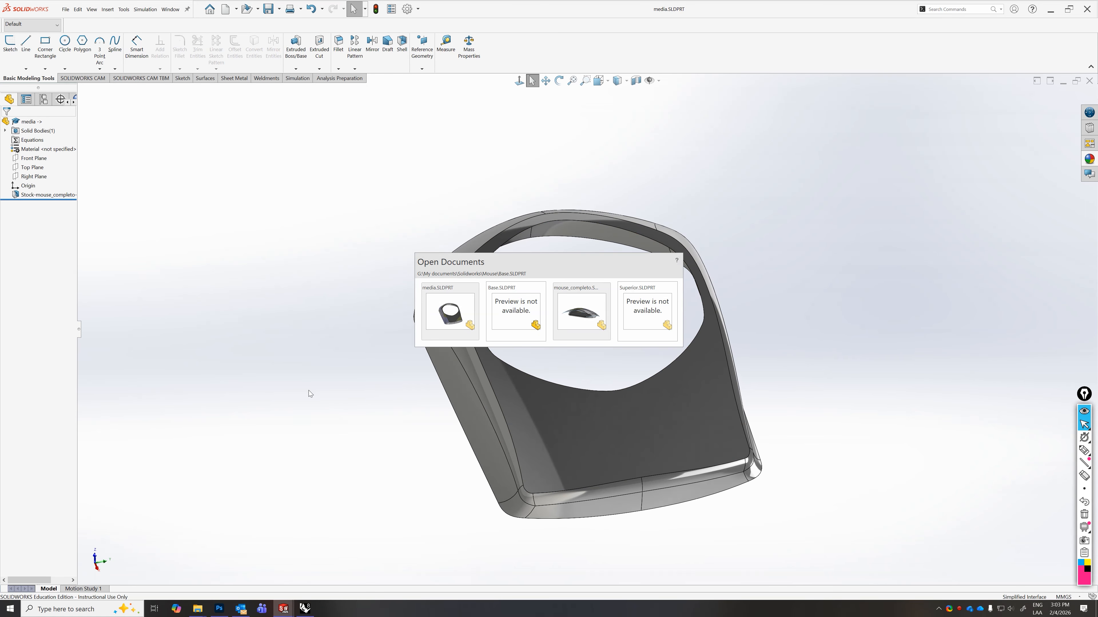
{"action": "left_click", "coordinate": [644, 312]}
{"action": "middle_click_drag", "start_coordinate": [549, 371], "coordinate": [569, 413]}
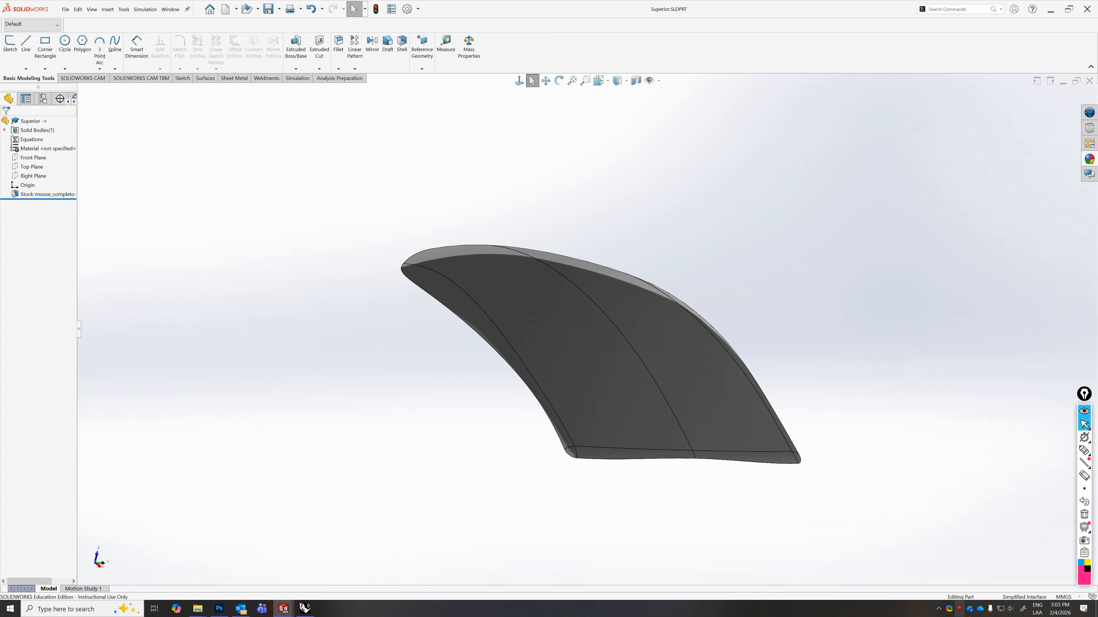
- Return from the media part to the Superior part among the open documents
{"action": "left_click", "coordinate": [960, 610]}
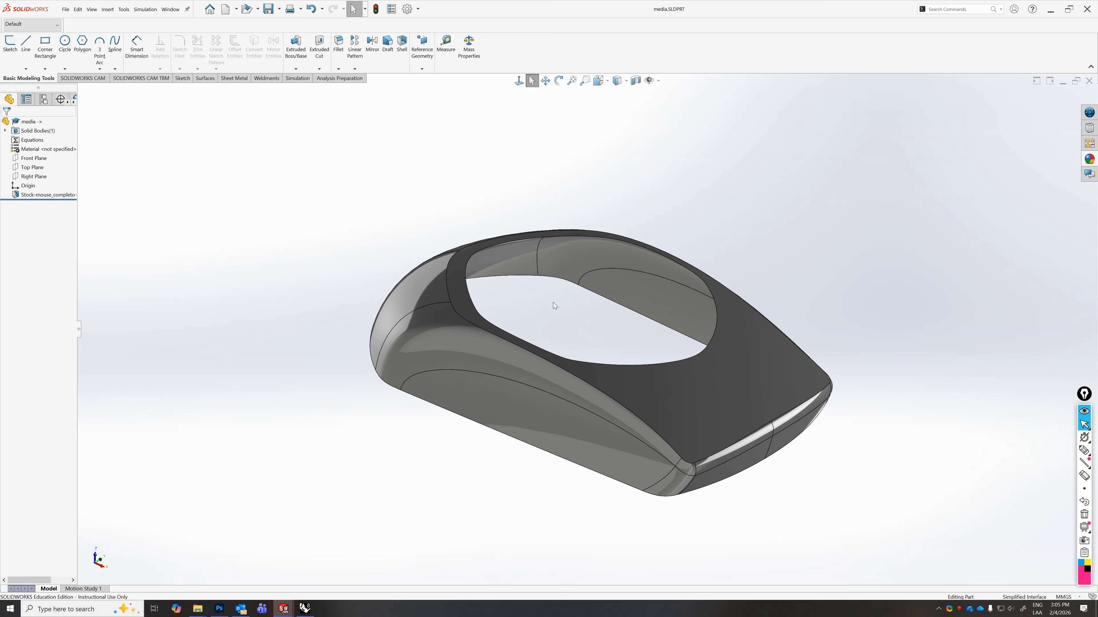
{"action": "key", "text": "ctrl+Tab"}
{"action": "left_click", "coordinate": [579, 309]}
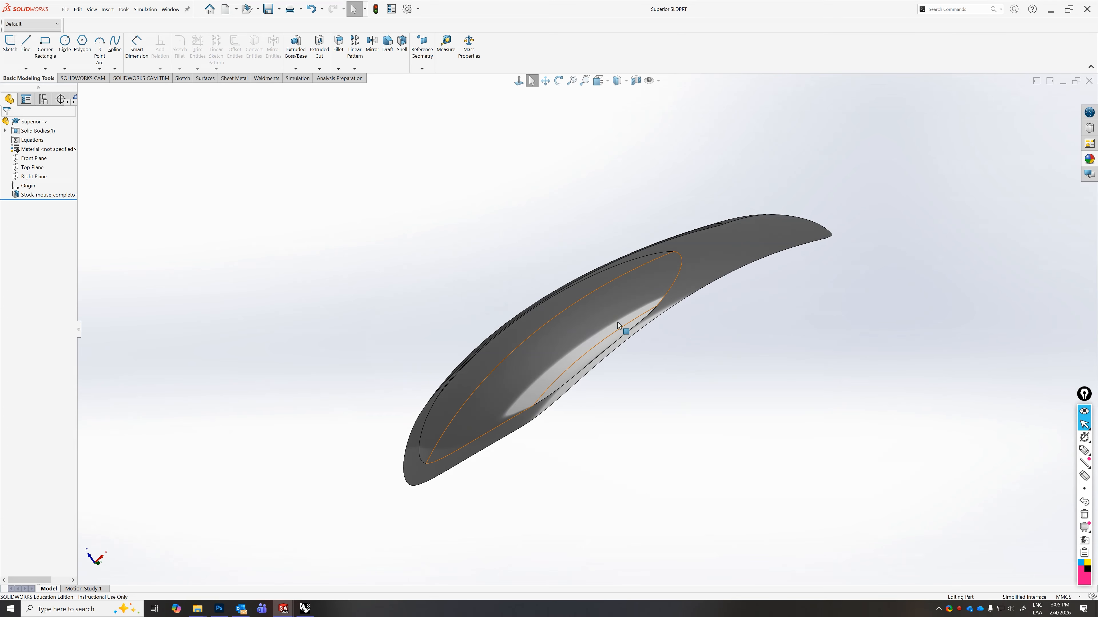
- Inspect the upper shell's underside, switch to the open media.SLDPRT document and examine its upper rim face from several angles
{"action": "middle_click_drag", "start_coordinate": [702, 325], "coordinate": [725, 401]}
{"action": "key", "text": "ctrl+Tab"}
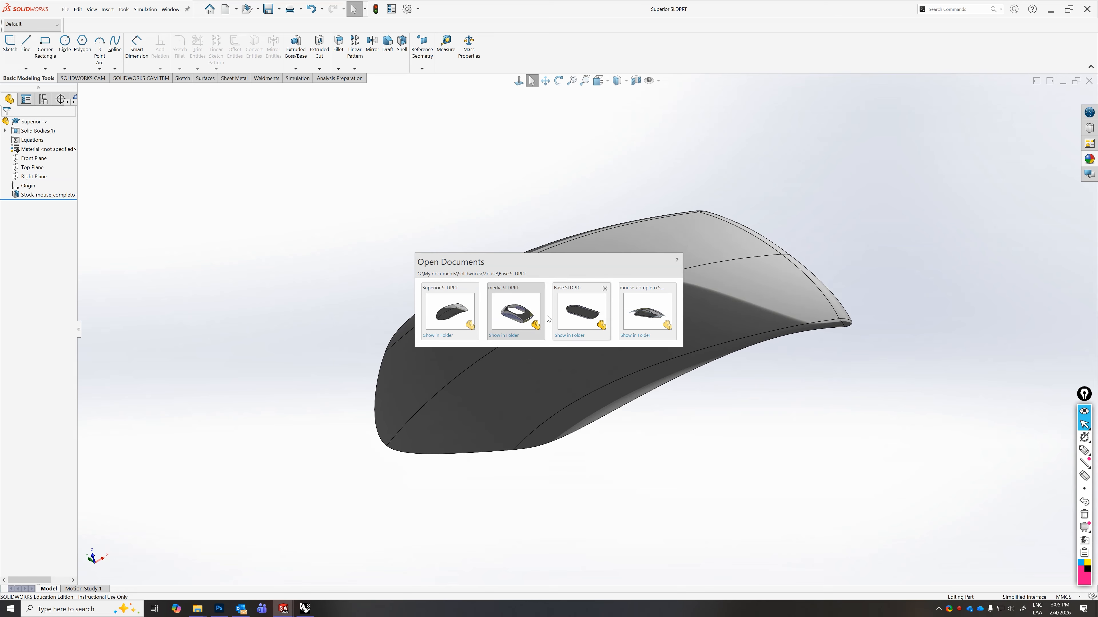
{"action": "left_click", "coordinate": [518, 319]}
{"action": "middle_click_drag", "start_coordinate": [619, 358], "coordinate": [581, 293]}
{"action": "left_click", "coordinate": [575, 374]}
{"action": "scroll", "coordinate": [617, 266], "scroll_direction": "down", "scroll_amount": 8}
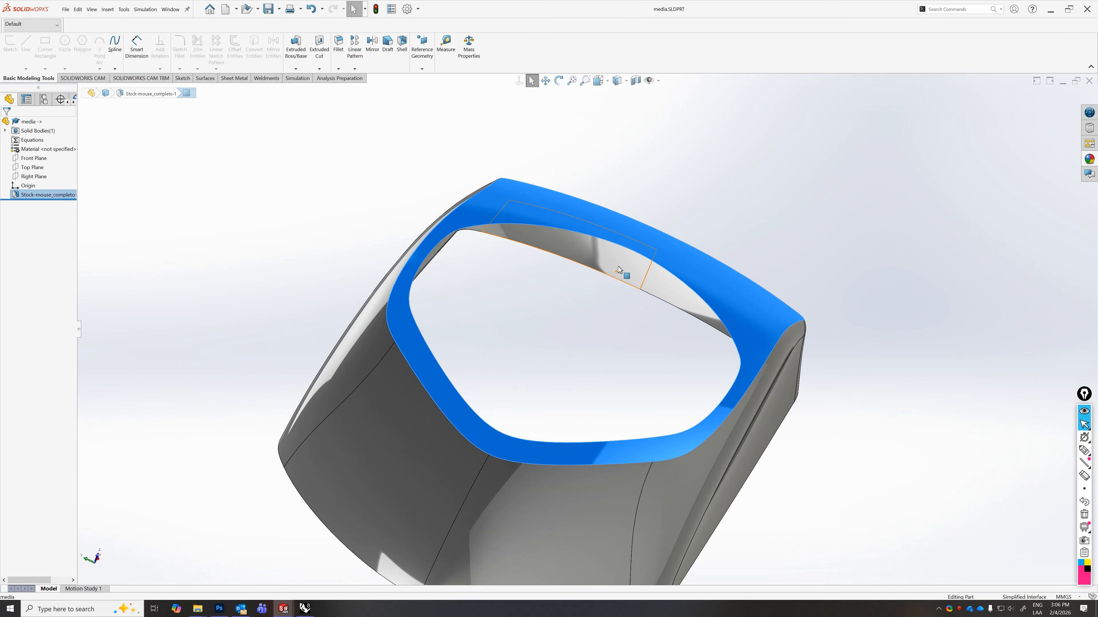
{"action": "middle_click_drag", "start_coordinate": [649, 246], "coordinate": [340, 391]}
{"action": "scroll", "coordinate": [657, 303], "scroll_direction": "up", "scroll_amount": 5}
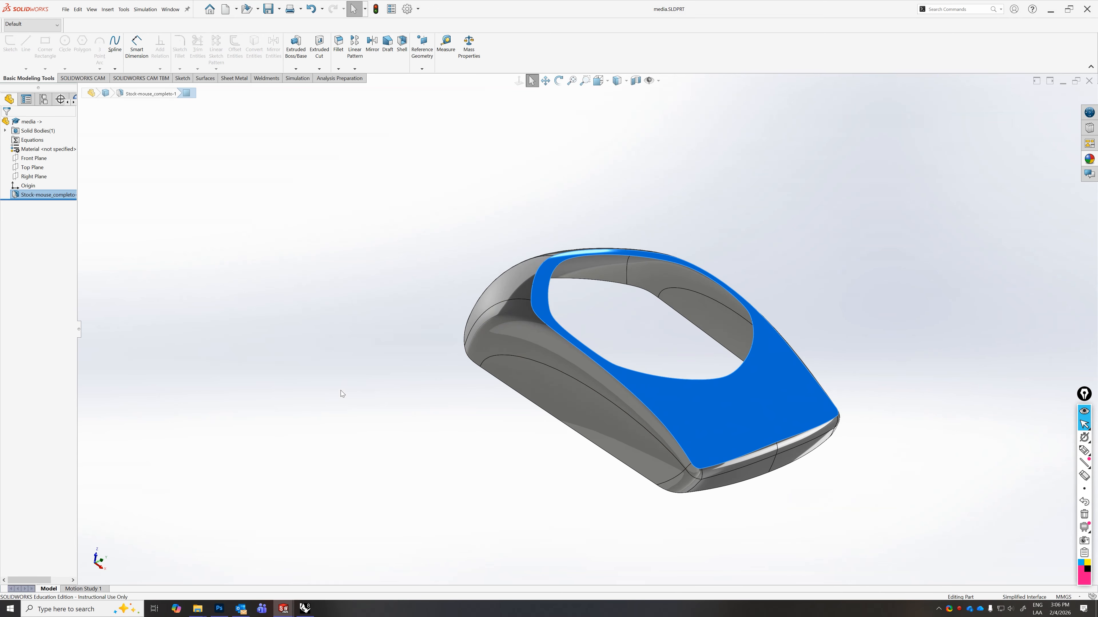
- Switch to the cutting-surface file in Rhinoceros, show Layer 01 with the mouse body and turn on the cutting surface's control points
{"action": "left_click", "coordinate": [305, 609]}
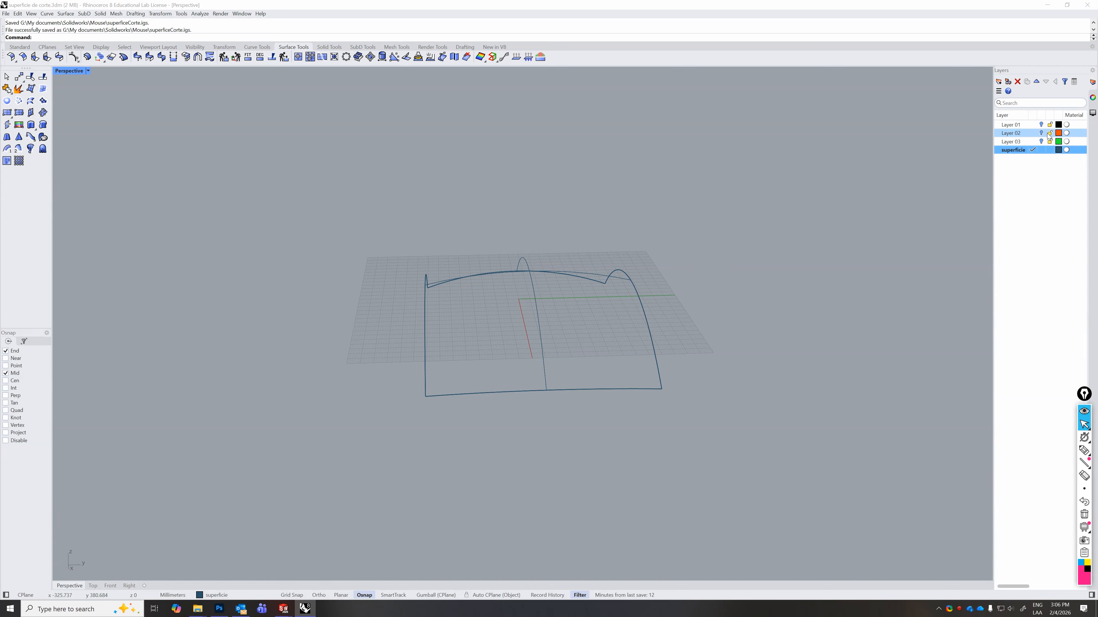
{"action": "left_click", "coordinate": [1041, 125]}
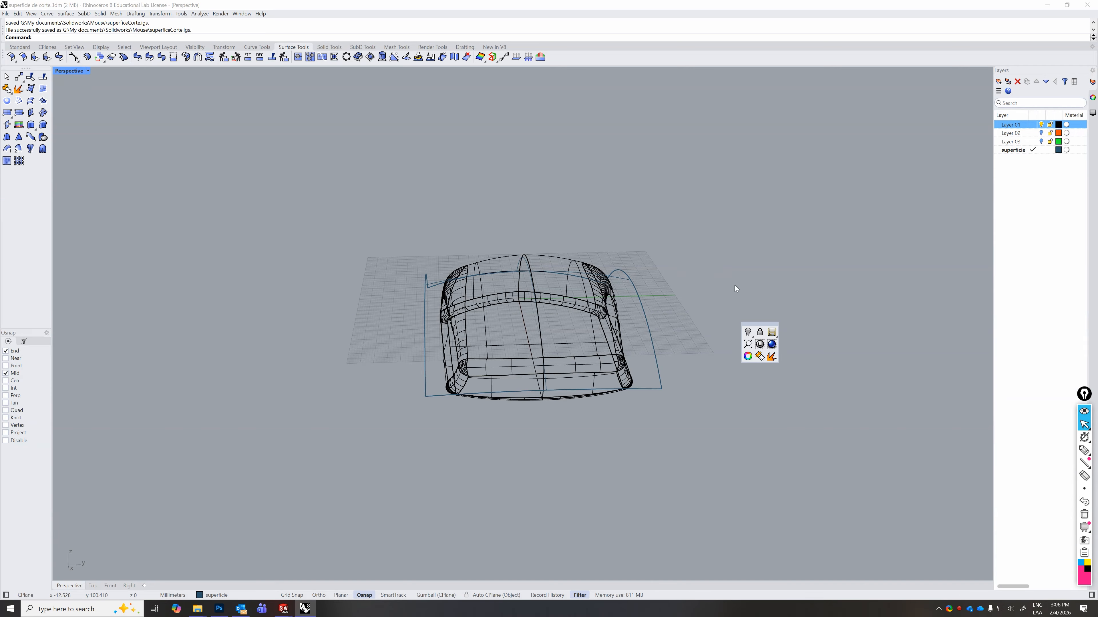
{"action": "right_click_drag", "start_coordinate": [736, 288], "coordinate": [714, 352]}
{"action": "left_click", "coordinate": [718, 350]}
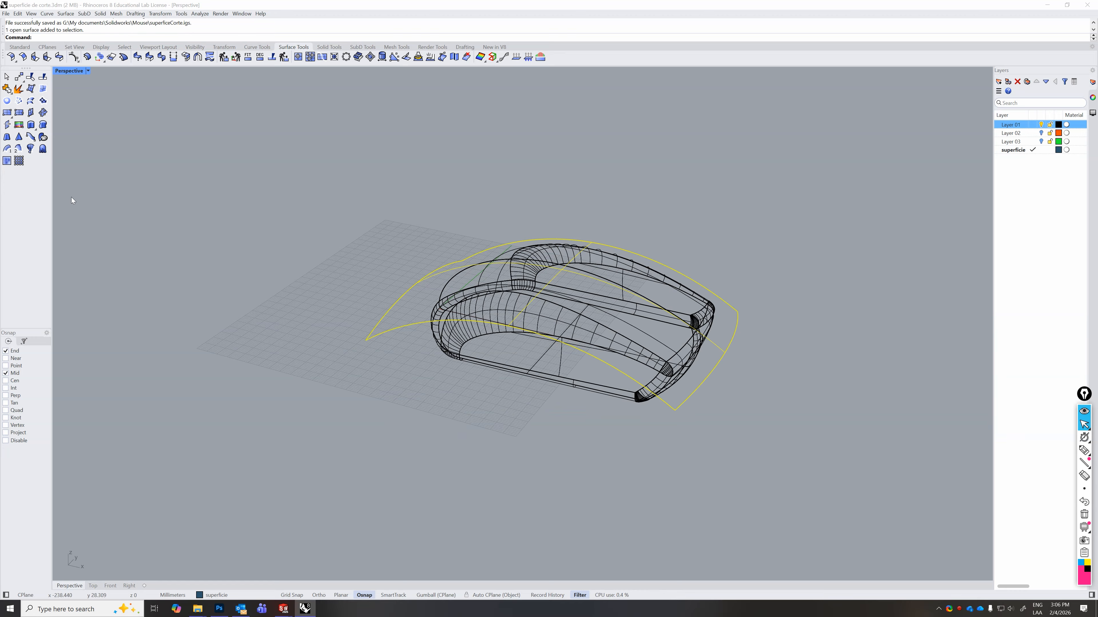
{"action": "left_click", "coordinate": [17, 47]}
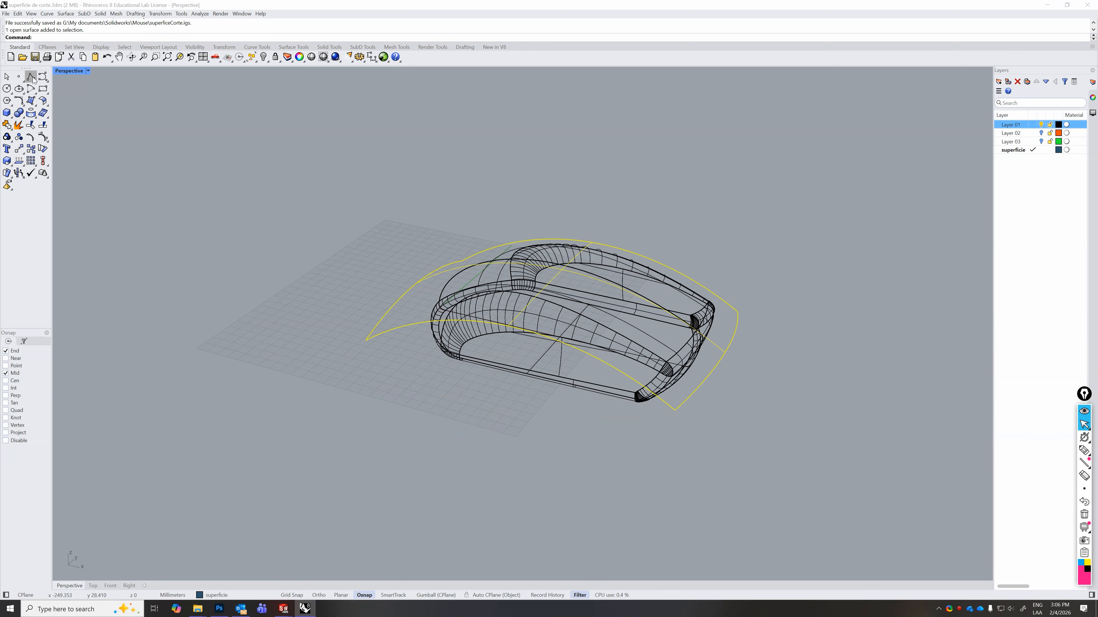
{"action": "left_click", "coordinate": [44, 139]}
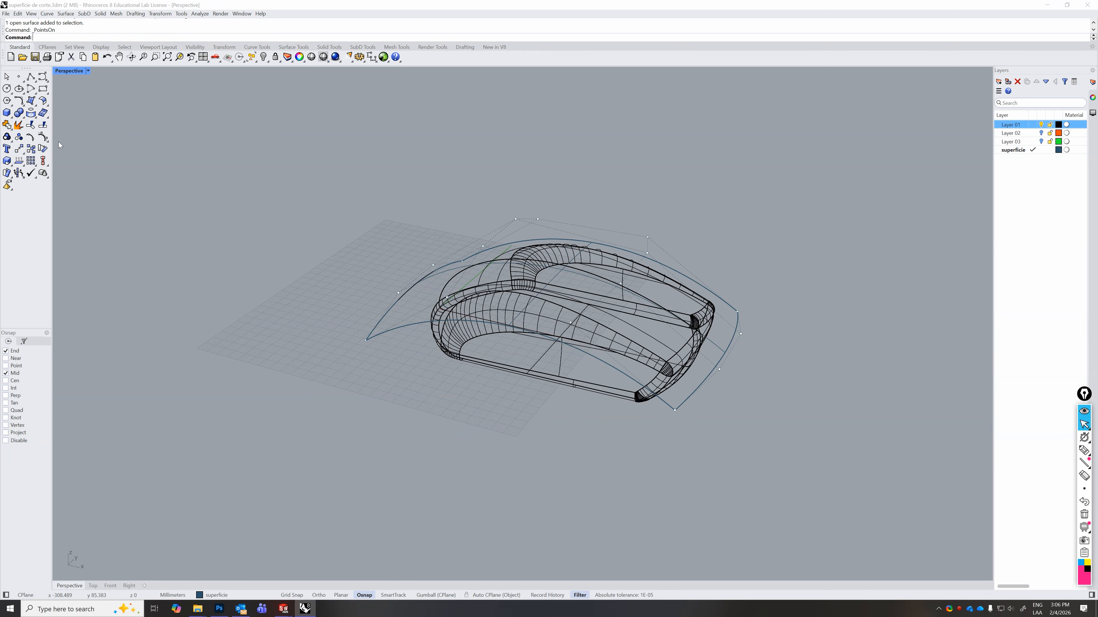
{"action": "right_click_drag", "start_coordinate": [514, 424], "coordinate": [539, 408]}
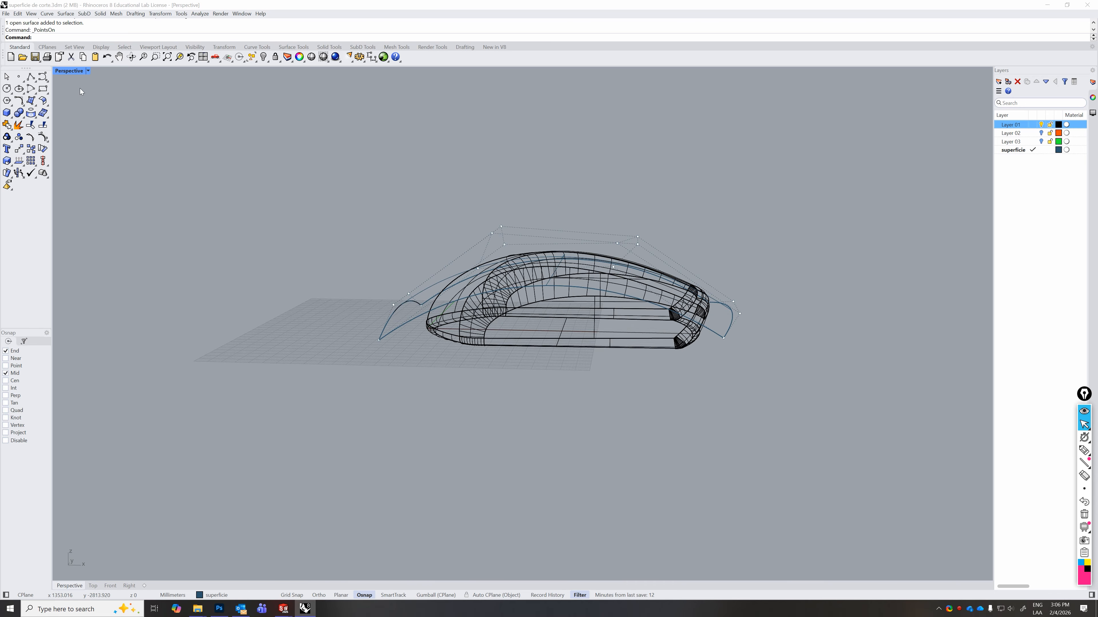
- In the four-viewport layout, select the cutting surface's control points toward the mouse's front end and lower them slightly in the Front view
{"action": "double_click", "coordinate": [71, 72]}
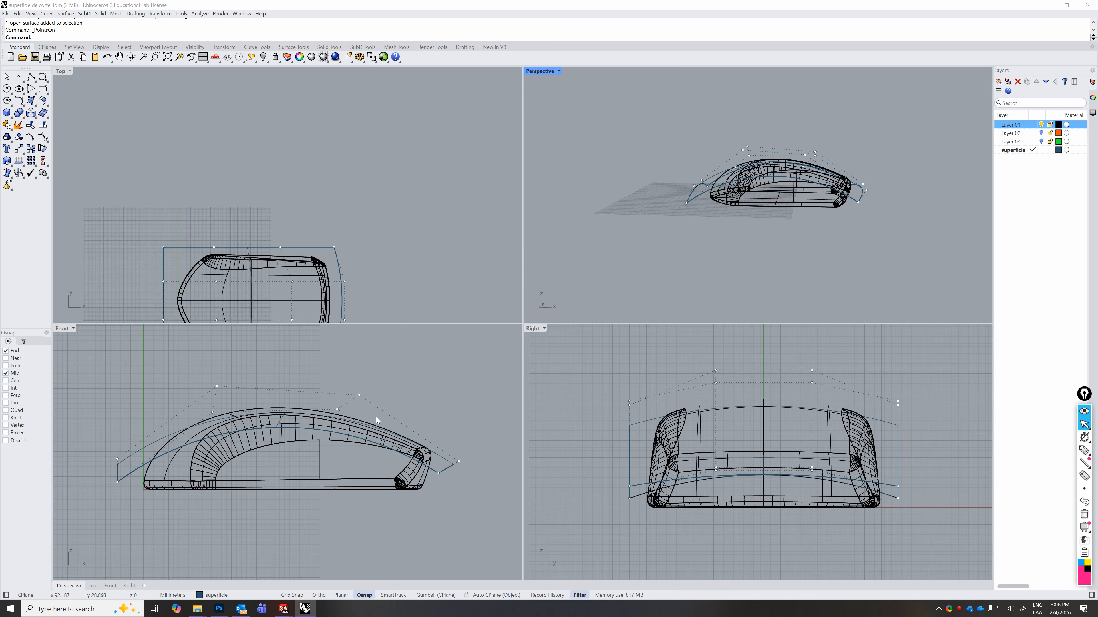
{"action": "scroll", "coordinate": [376, 416], "scroll_direction": "up", "scroll_amount": 2}
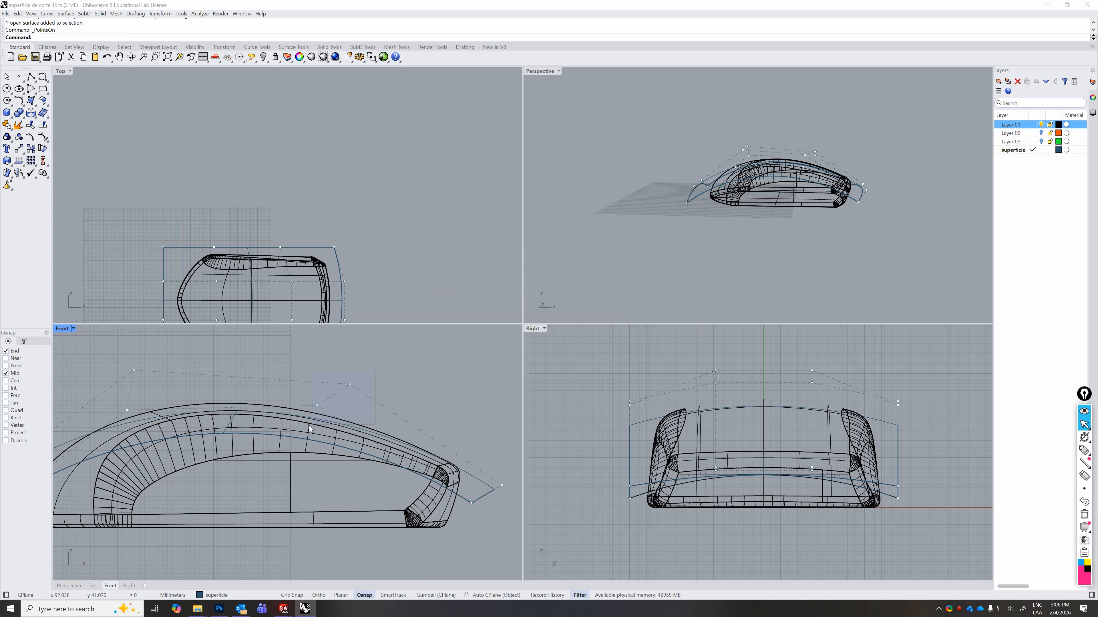
{"action": "left_click_drag", "start_coordinate": [309, 428], "coordinate": [310, 407]}
{"action": "left_click", "coordinate": [383, 393]}
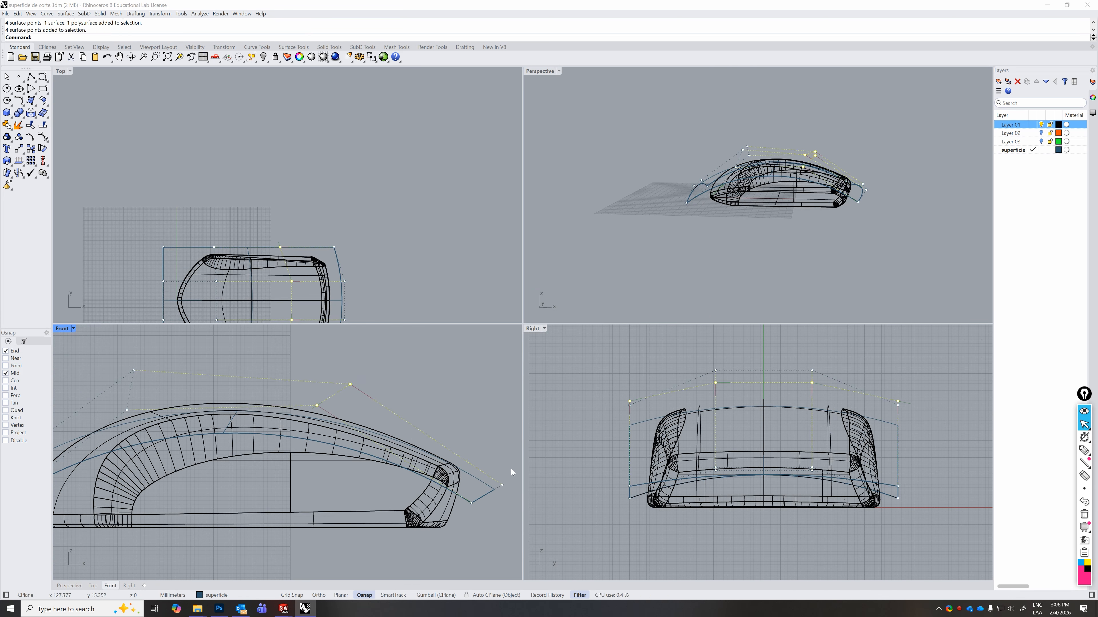
{"action": "left_click_drag", "start_coordinate": [471, 518], "coordinate": [470, 516]}
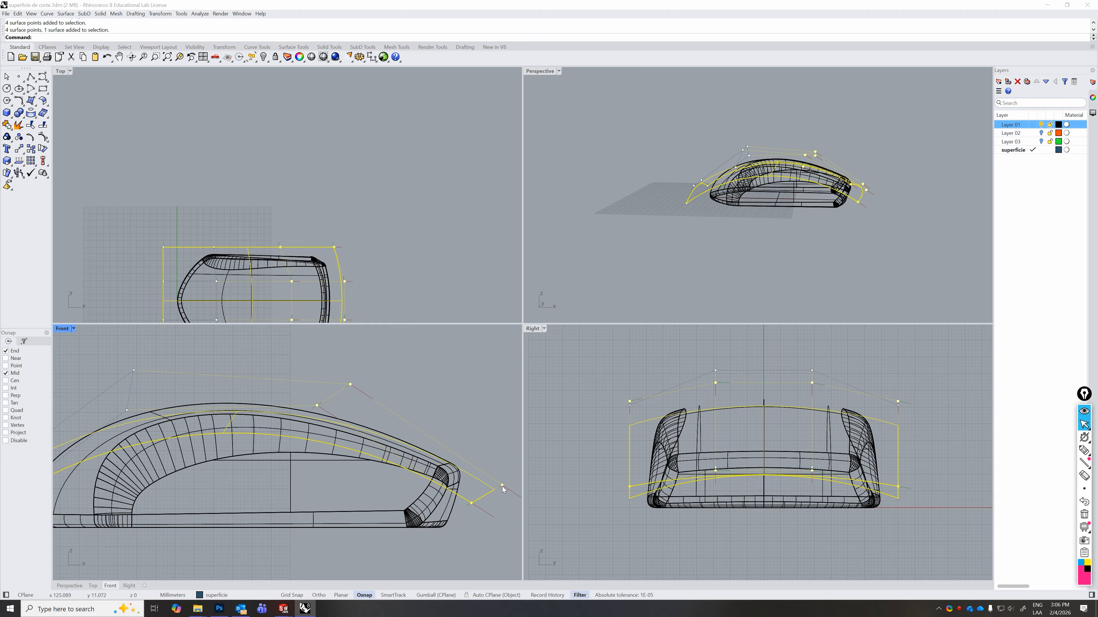
{"action": "left_click_drag", "start_coordinate": [502, 489], "coordinate": [503, 496]}
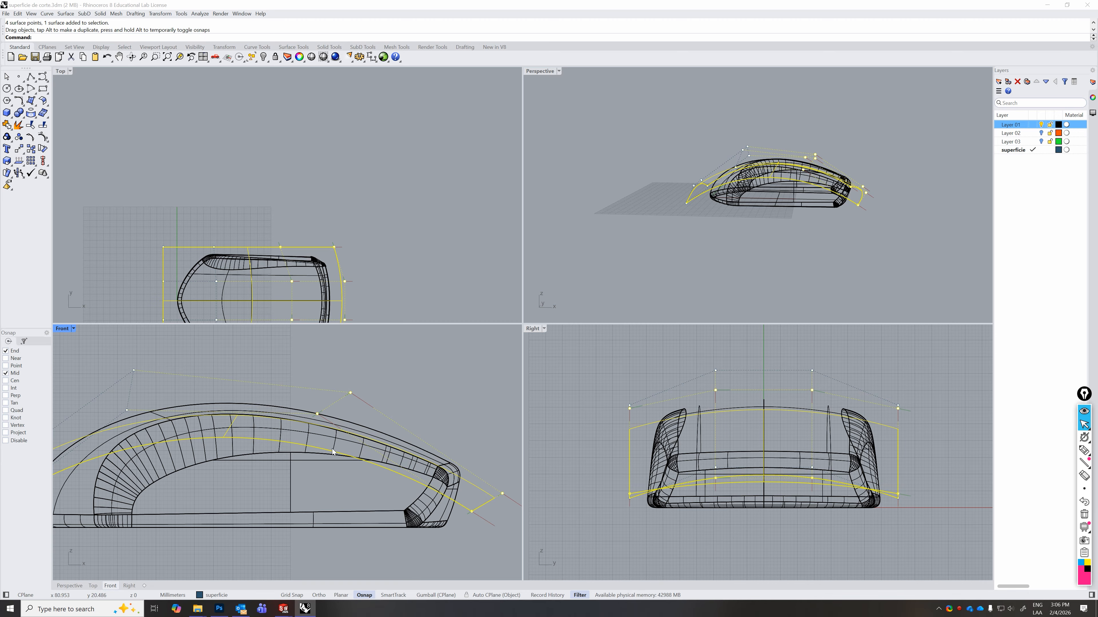
- Fine-tune the inner control points above the front half of the mouse, moving them slightly down and back in the Front view
{"action": "left_click", "coordinate": [364, 380]}
{"action": "left_click_drag", "start_coordinate": [364, 379], "coordinate": [346, 397]}
{"action": "left_click", "coordinate": [317, 414]}
{"action": "left_click", "coordinate": [309, 405]}
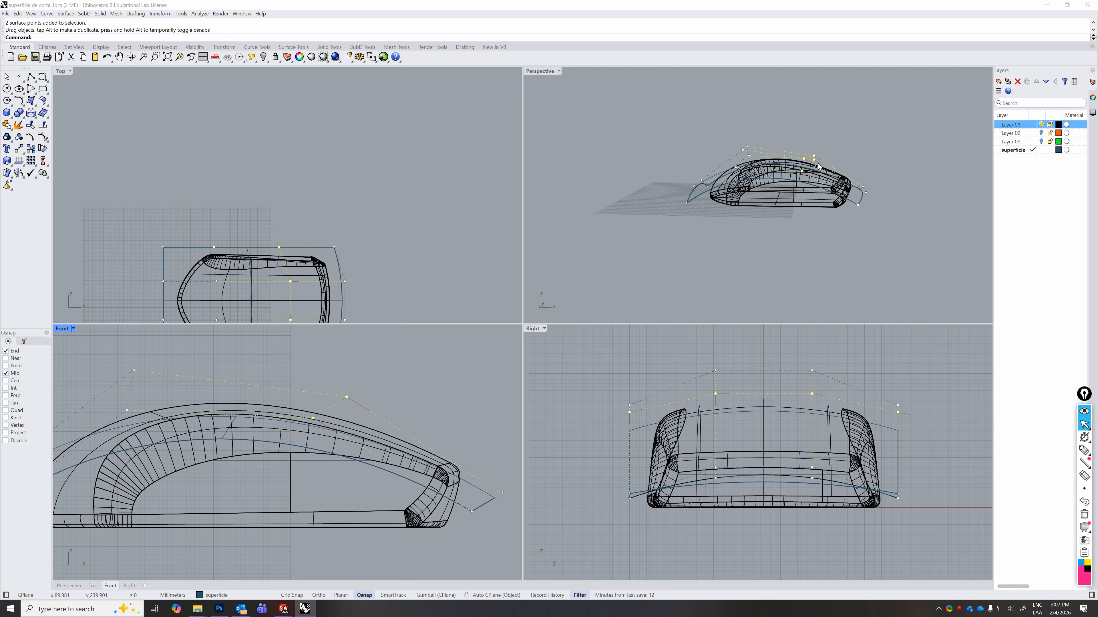
{"action": "right_click_drag", "start_coordinate": [818, 167], "coordinate": [790, 209]}
- Turn off the control points and export the selected cutting surface as IGES, replacing superficeCorte.igs in the Mouse folder
{"action": "left_click", "coordinate": [344, 242]}
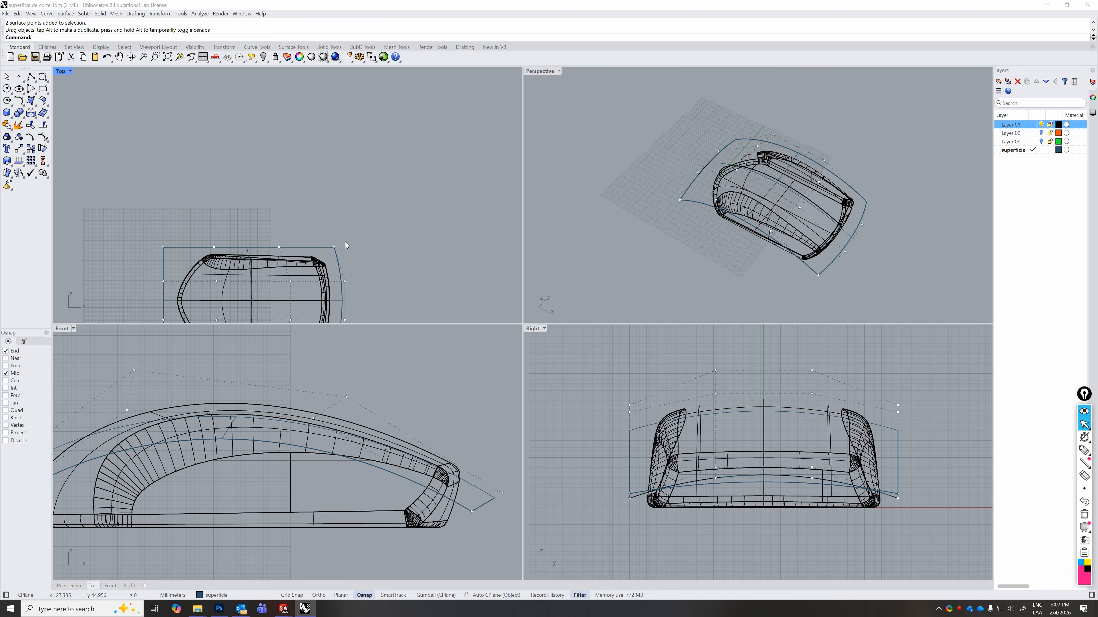
{"action": "scroll", "coordinate": [342, 253], "scroll_direction": "down", "scroll_amount": 6}
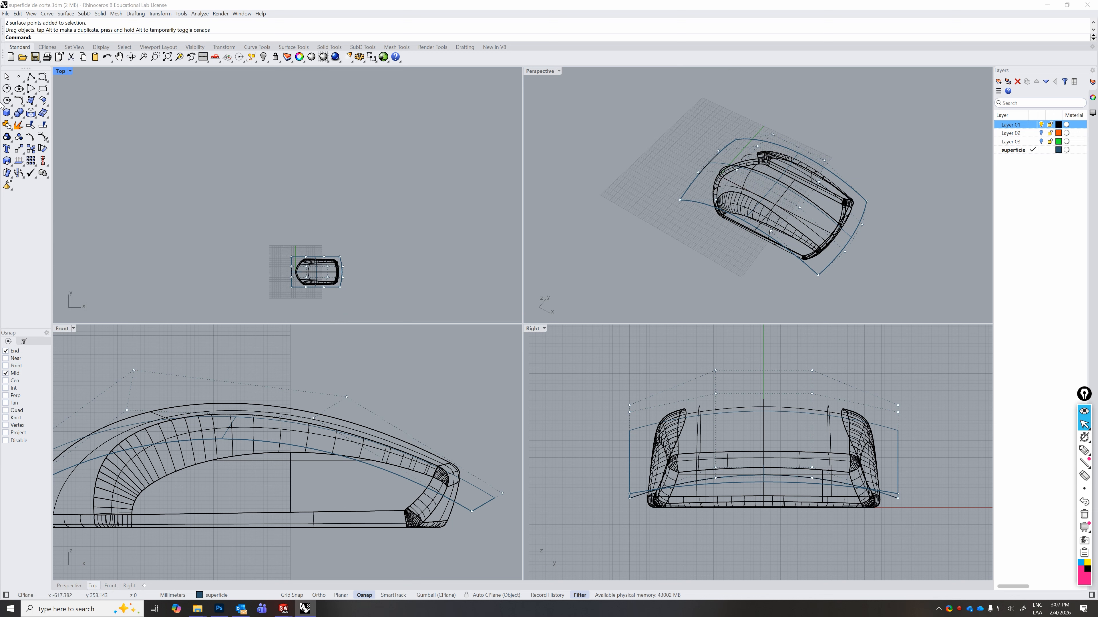
{"action": "key", "text": "Escape"}
{"action": "left_click", "coordinate": [342, 270]}
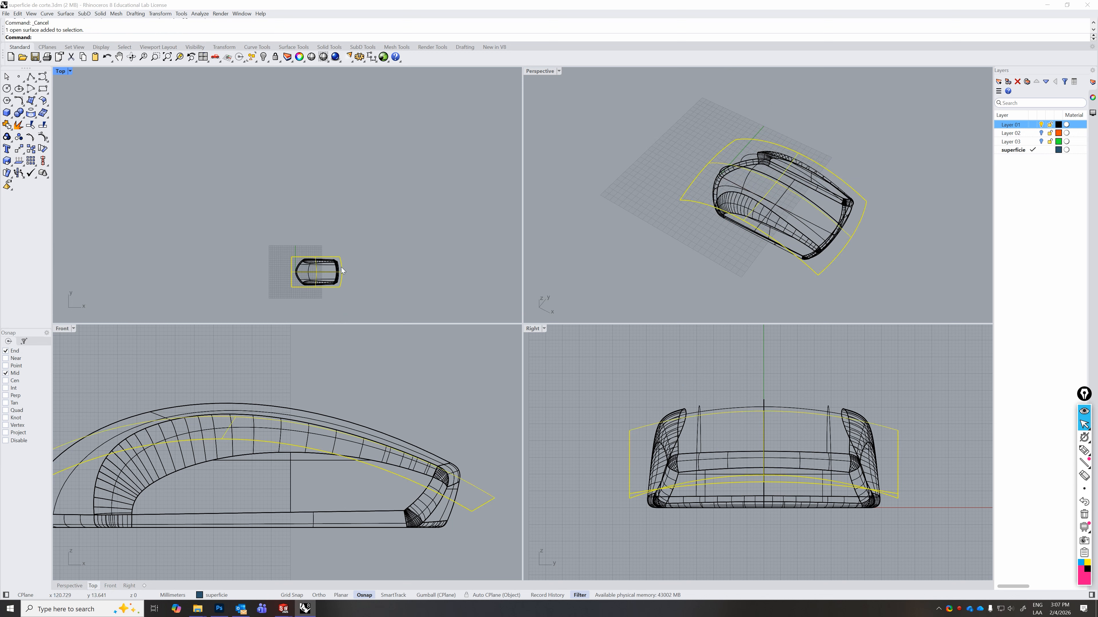
{"action": "left_click", "coordinate": [6, 14]}
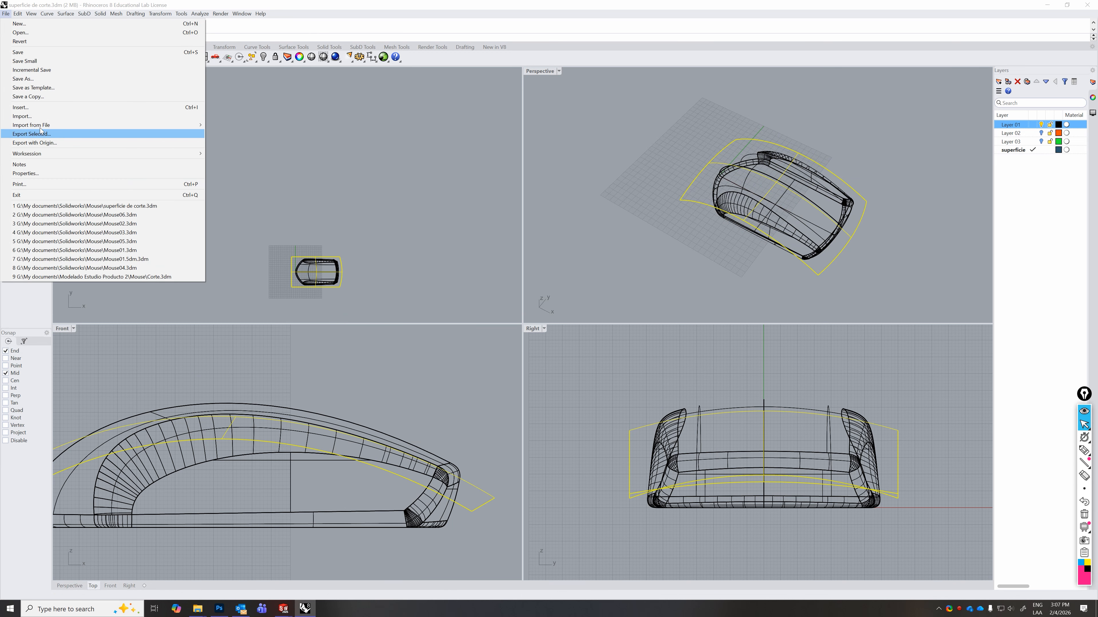
{"action": "left_click", "coordinate": [50, 134]}
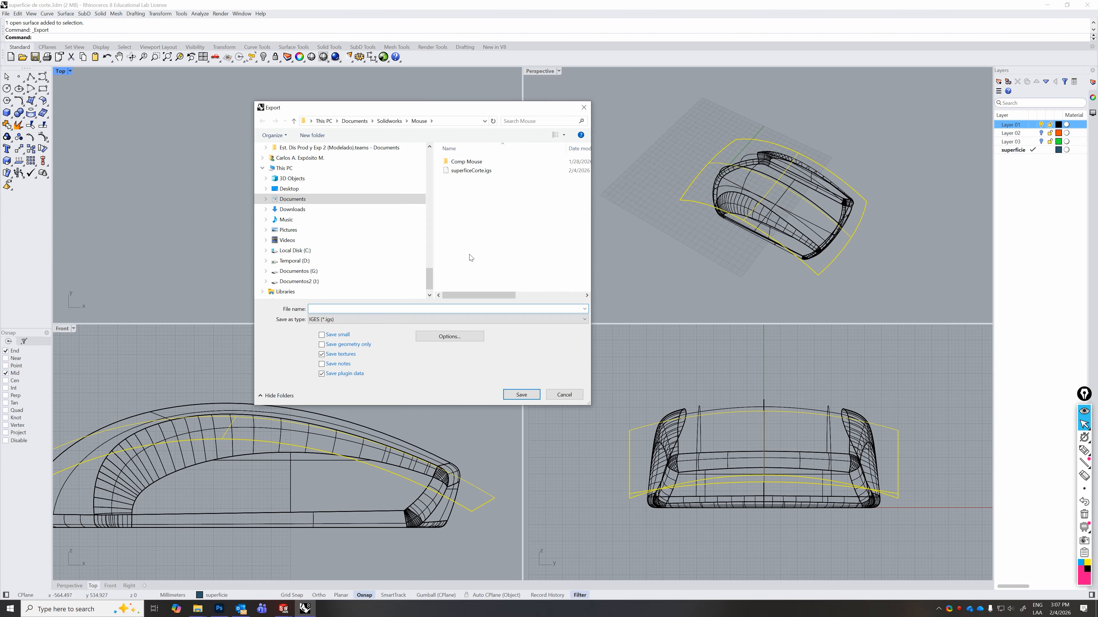
{"action": "left_click", "coordinate": [473, 171]}
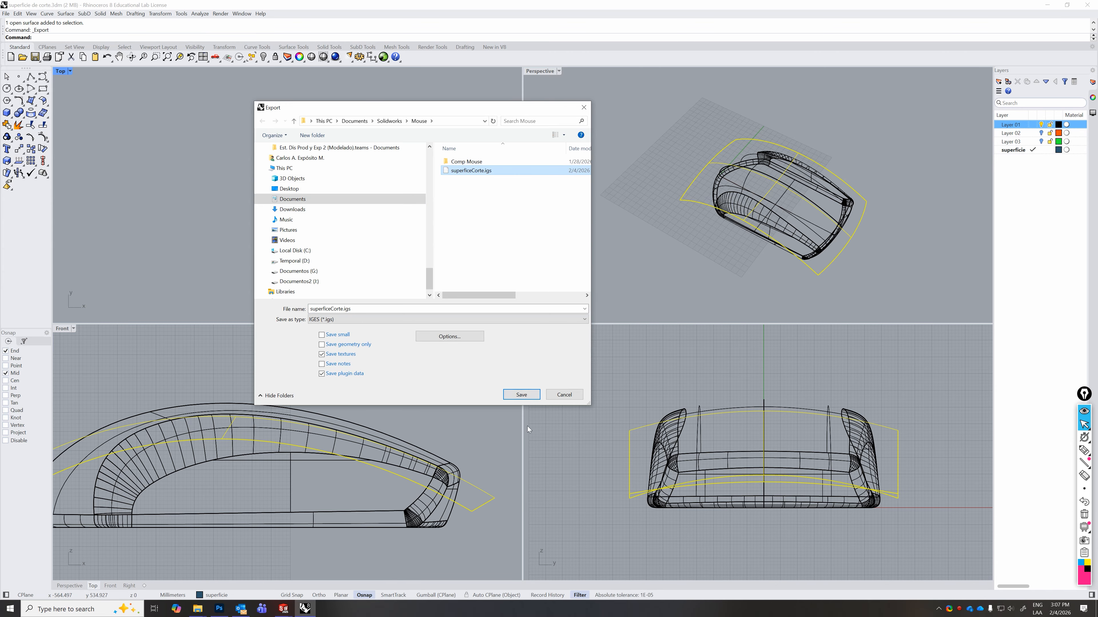
{"action": "left_click", "coordinate": [521, 394]}
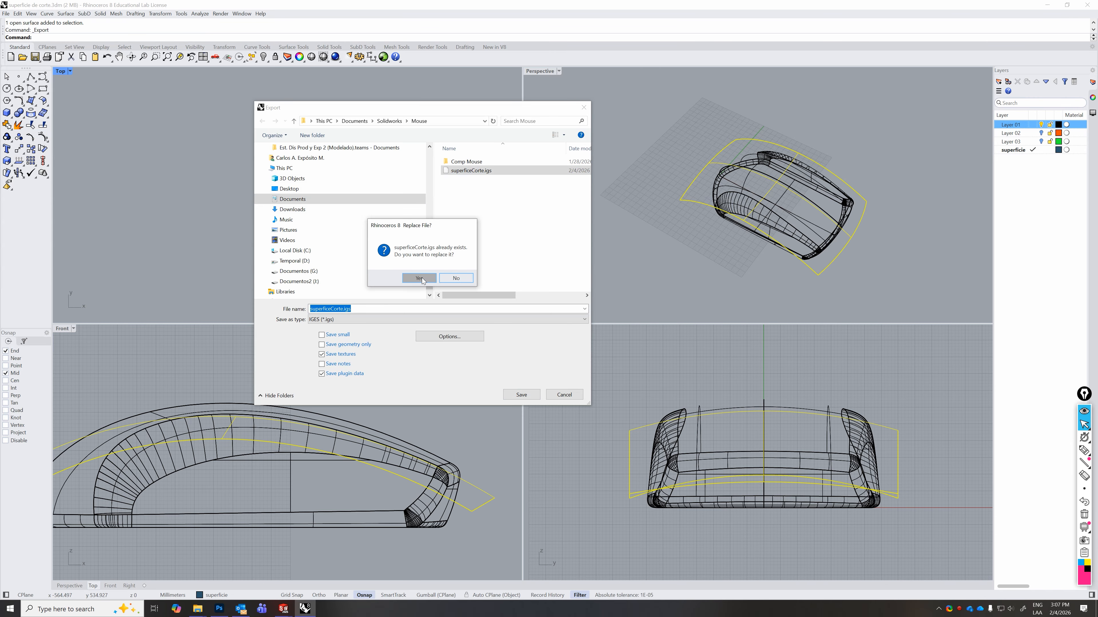
{"action": "left_click", "coordinate": [419, 280]}
{"action": "left_click", "coordinate": [490, 333]}
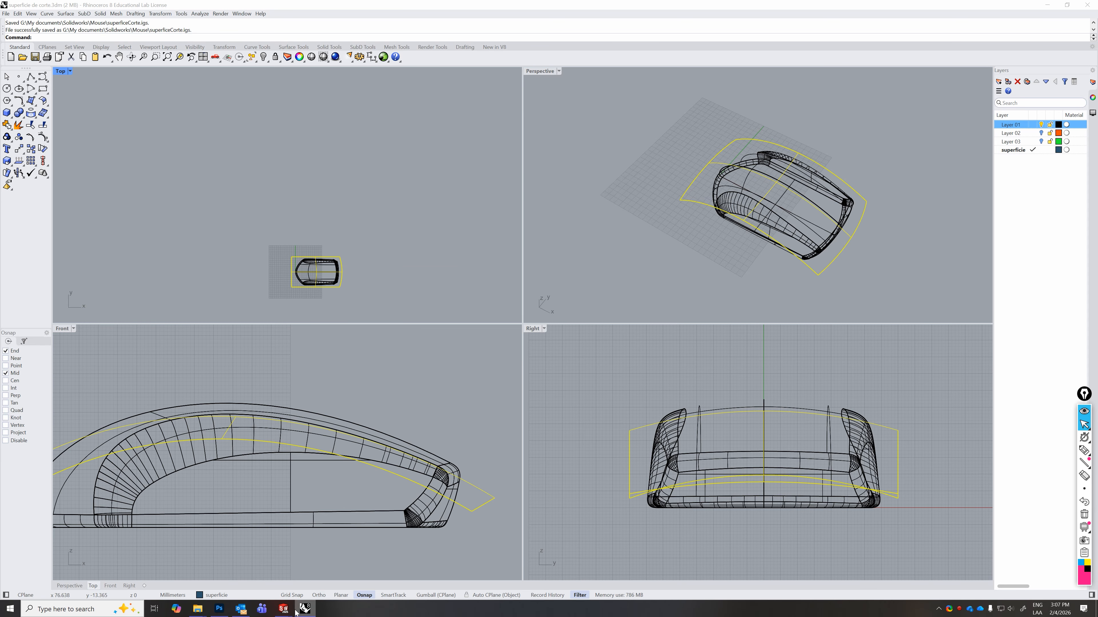
- Switch to mouse_completo.SLDPRT in SOLIDWORKS, show its feature tree and rebuild the part
{"action": "mouse_move", "coordinate": [296, 612]}
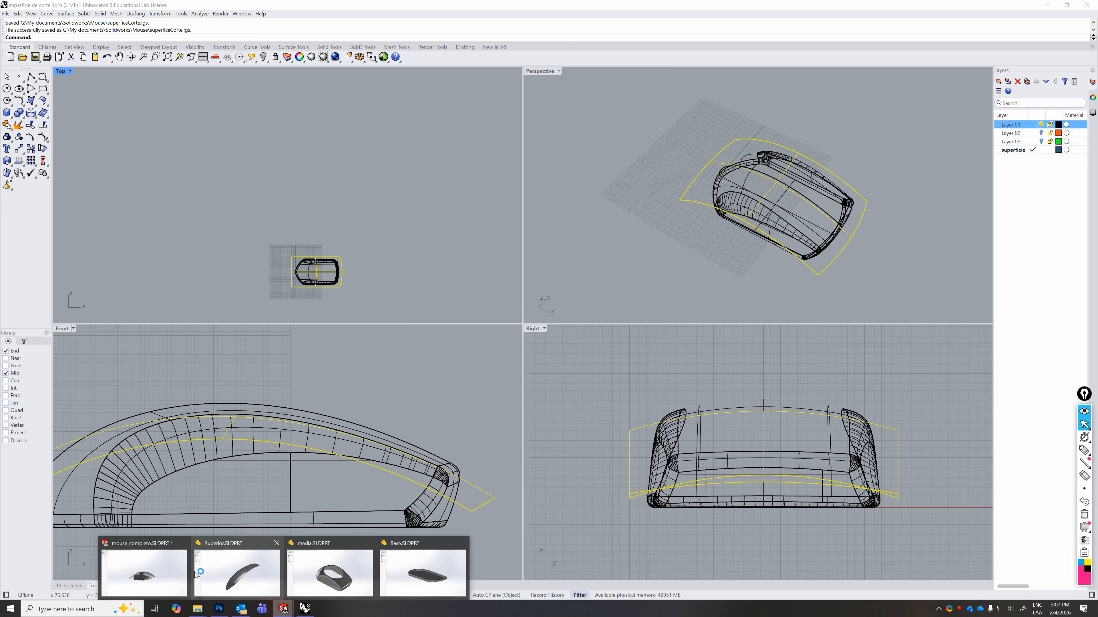
{"action": "left_click", "coordinate": [168, 570]}
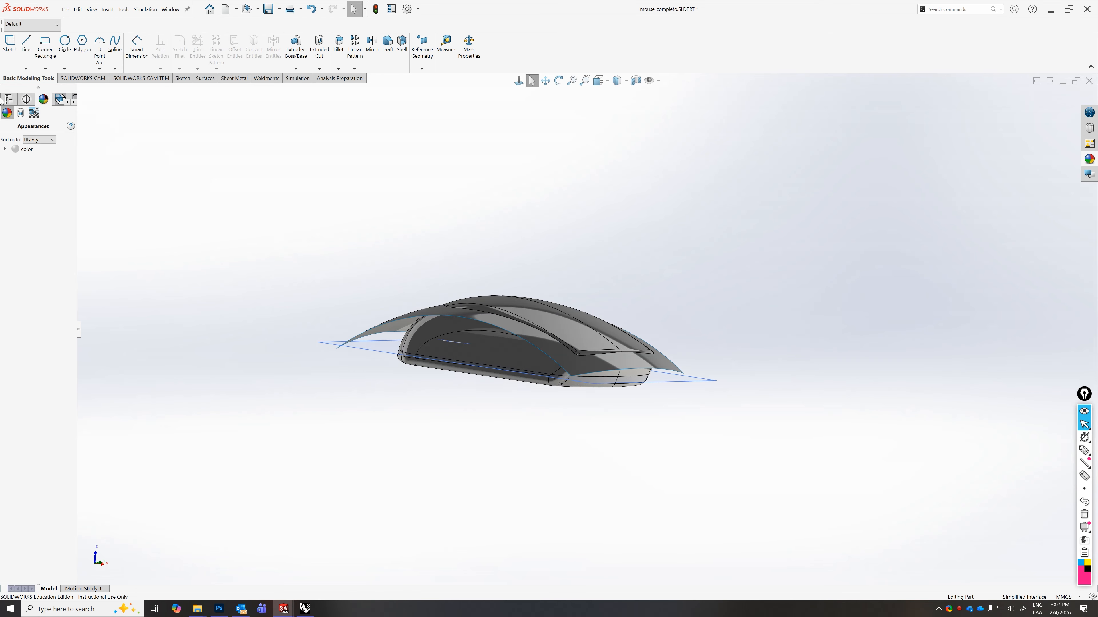
{"action": "left_click", "coordinate": [67, 102]}
{"action": "left_click", "coordinate": [67, 102]}
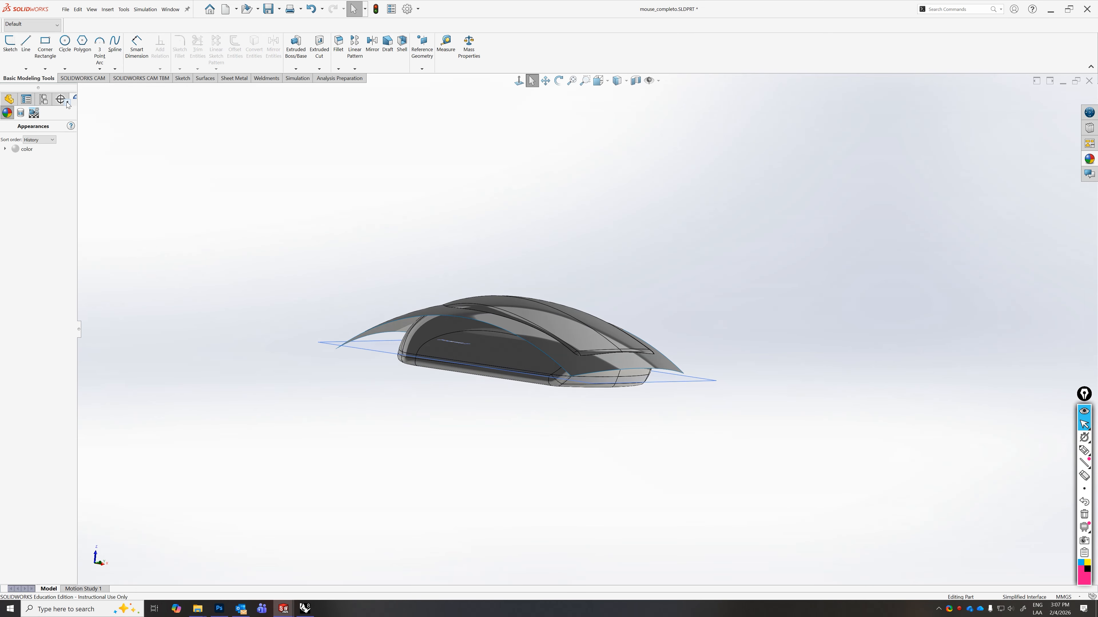
{"action": "left_click", "coordinate": [9, 99]}
{"action": "left_click", "coordinate": [164, 139]}
{"action": "middle_click_drag", "start_coordinate": [454, 164], "coordinate": [443, 219]}
{"action": "left_click", "coordinate": [377, 9]}
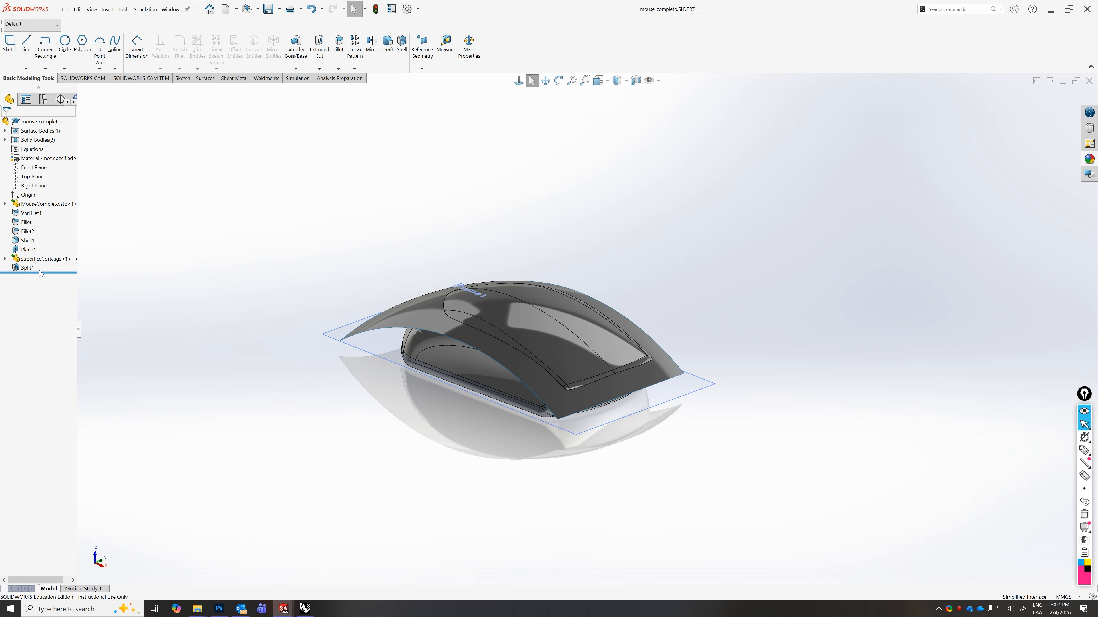
{"action": "left_click", "coordinate": [42, 259]}
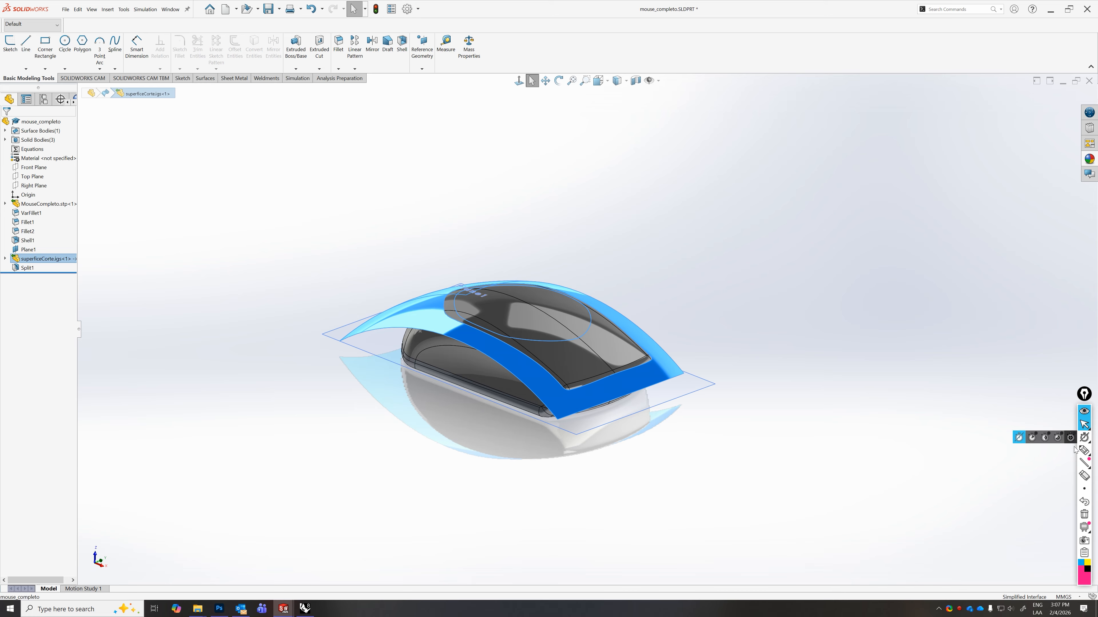
{"action": "left_click", "coordinate": [1084, 451]}
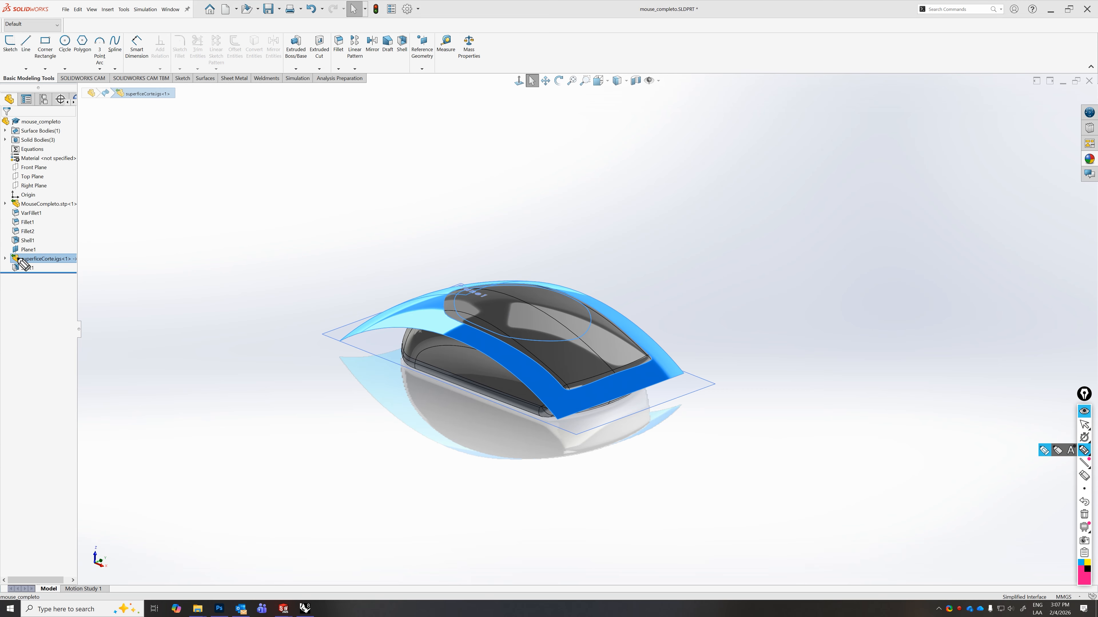
{"action": "mouse_move", "coordinate": [82, 259]}
{"action": "left_mouse_down"}
{"action": "mouse_move", "coordinate": [105, 258]}
{"action": "mouse_move", "coordinate": [88, 257]}
{"action": "left_mouse_up"}
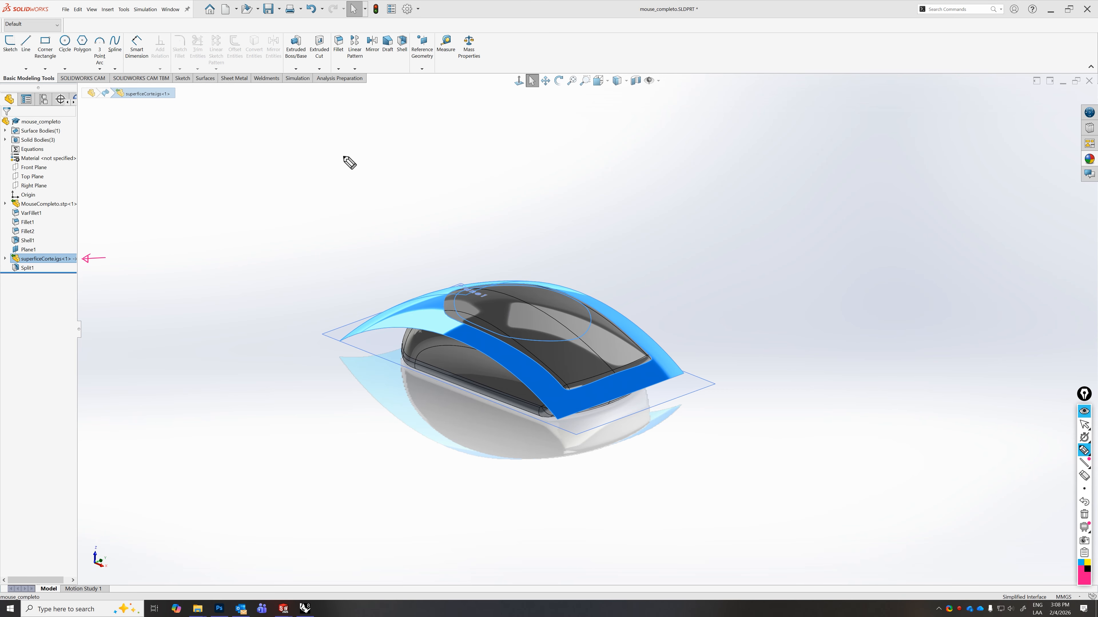
{"action": "left_click", "coordinate": [1087, 426]}
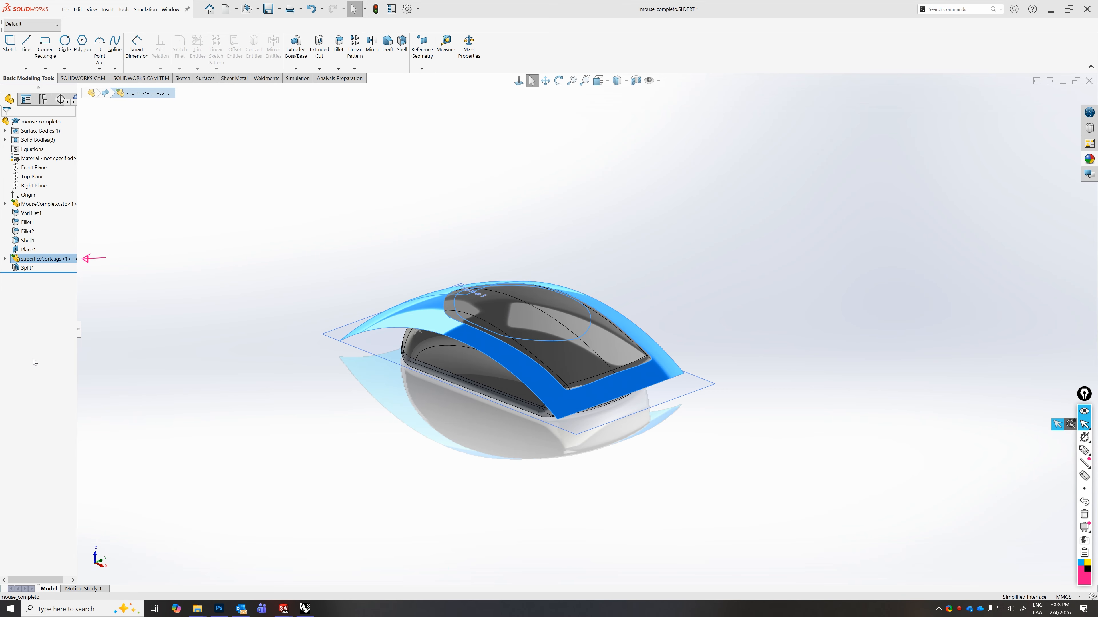
- Edit the imported superficeCorte.igs feature, reload superficeCorte.igs from the Mouse folder as its source file and accept
{"action": "right_click", "coordinate": [32, 259]}
{"action": "left_click", "coordinate": [38, 235]}
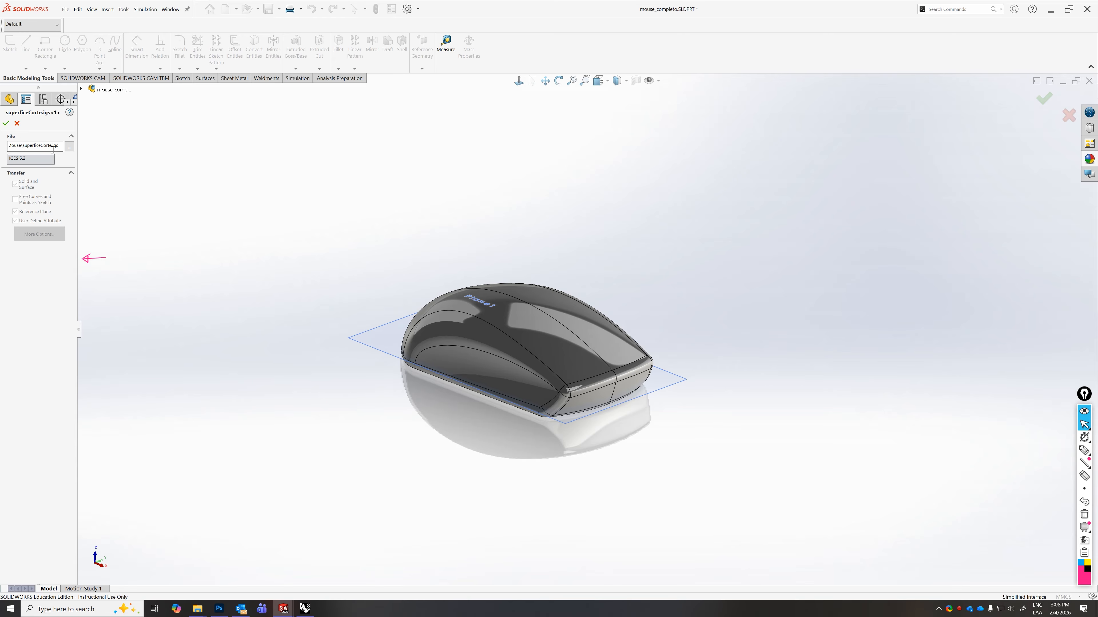
{"action": "left_click", "coordinate": [69, 149]}
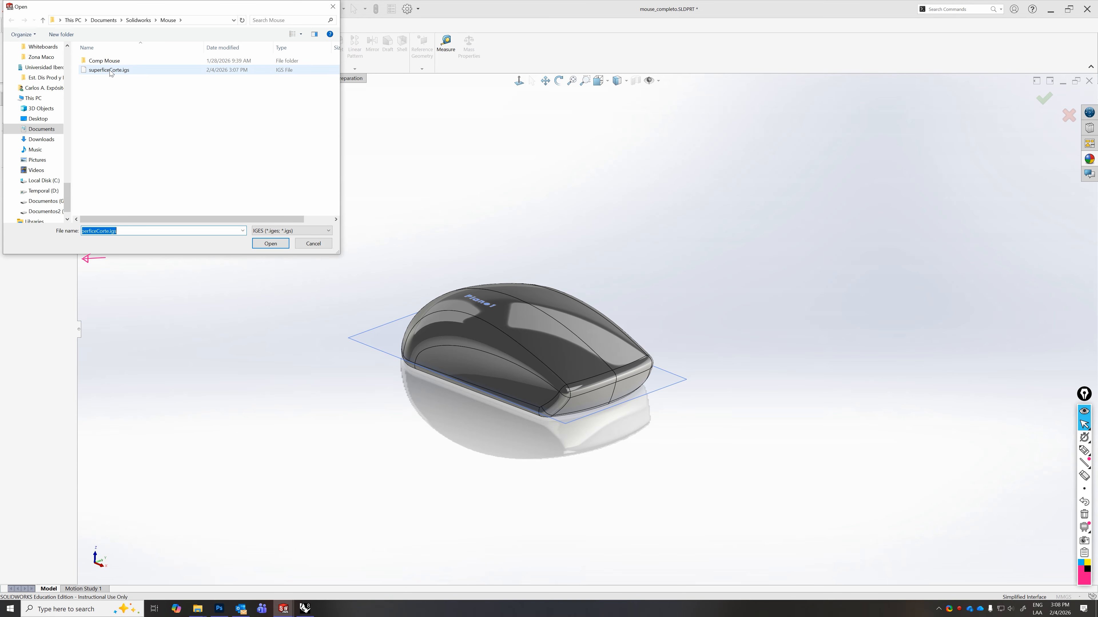
{"action": "left_click", "coordinate": [108, 69]}
{"action": "left_click", "coordinate": [271, 245]}
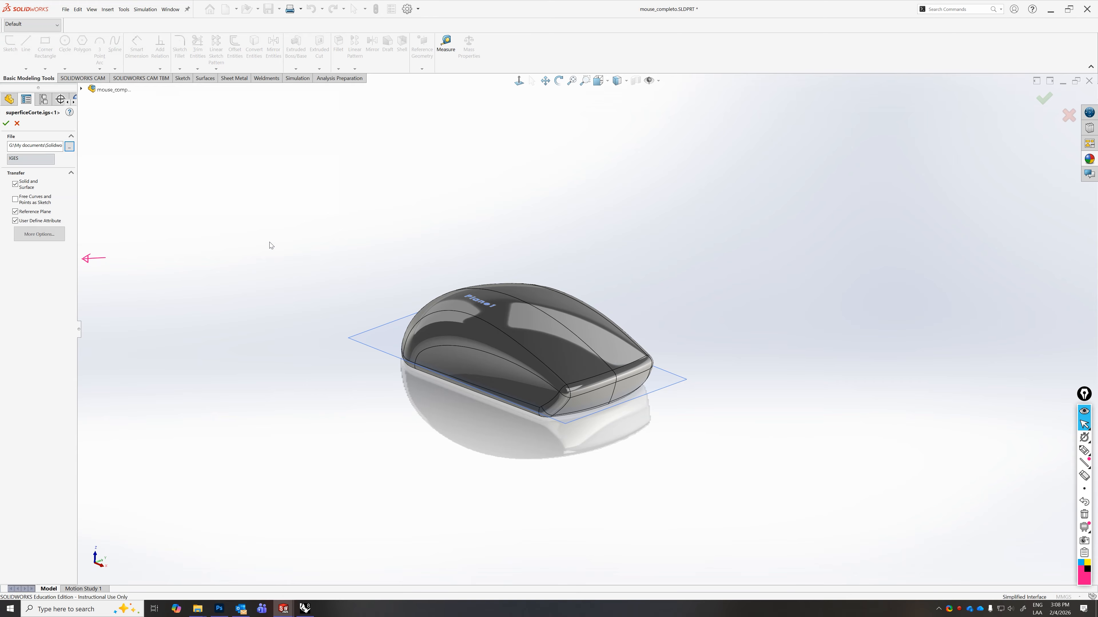
{"action": "left_click", "coordinate": [6, 124]}
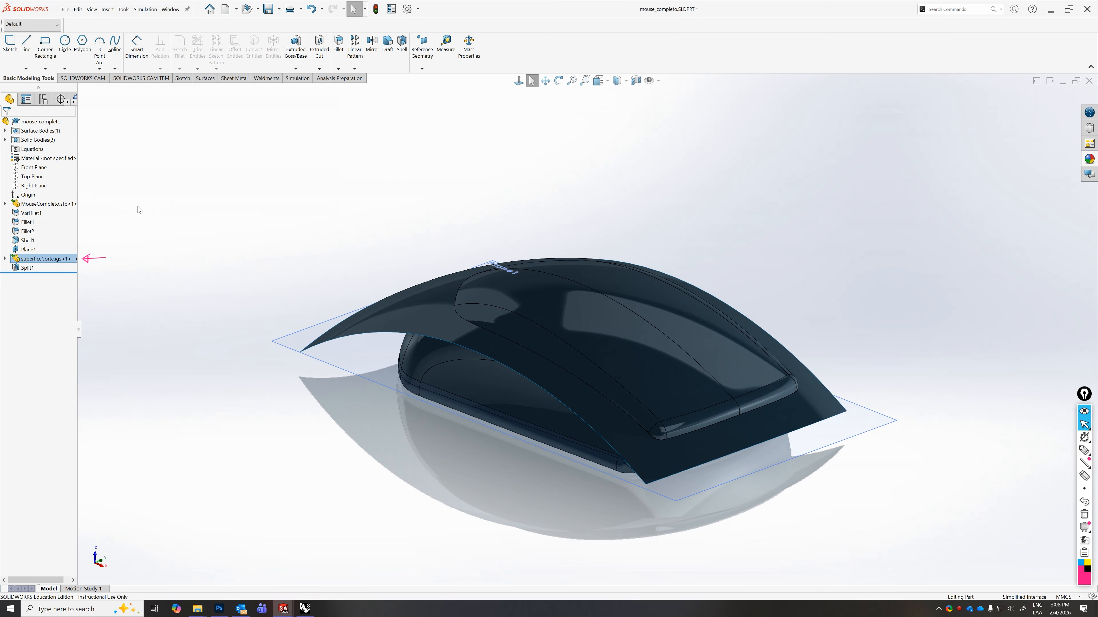
- Change the color appearance of the whole mouse_completo part to light grey, RGB 192, 192, 192, and accept
{"action": "left_click", "coordinate": [73, 103]}
{"action": "left_click", "coordinate": [73, 103]}
{"action": "left_click", "coordinate": [73, 103]}
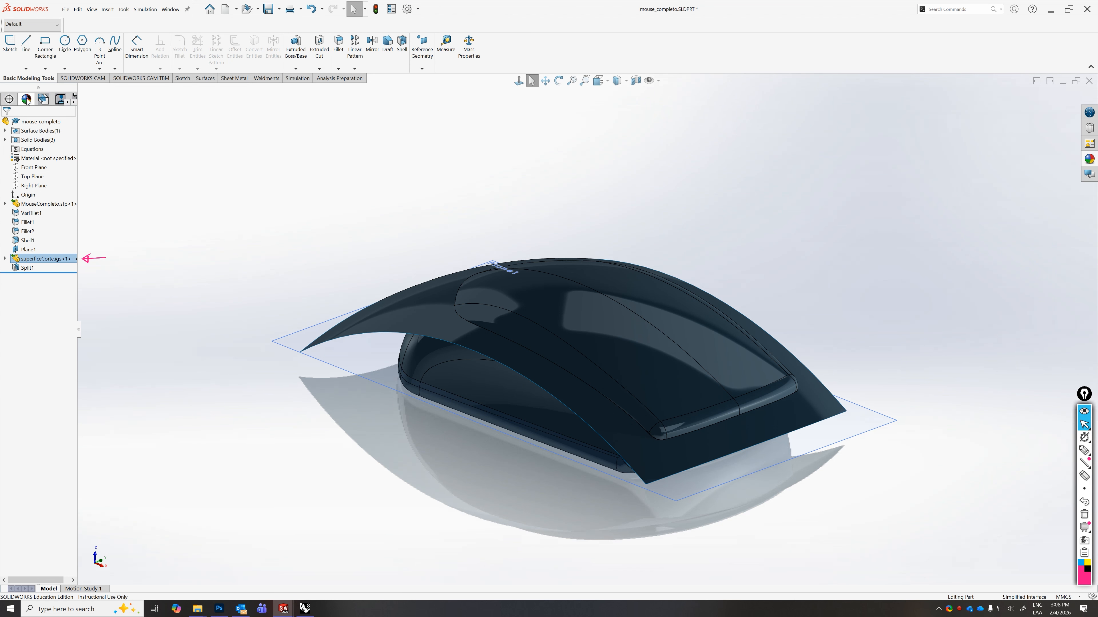
{"action": "left_click", "coordinate": [44, 100]}
{"action": "double_click", "coordinate": [26, 149]}
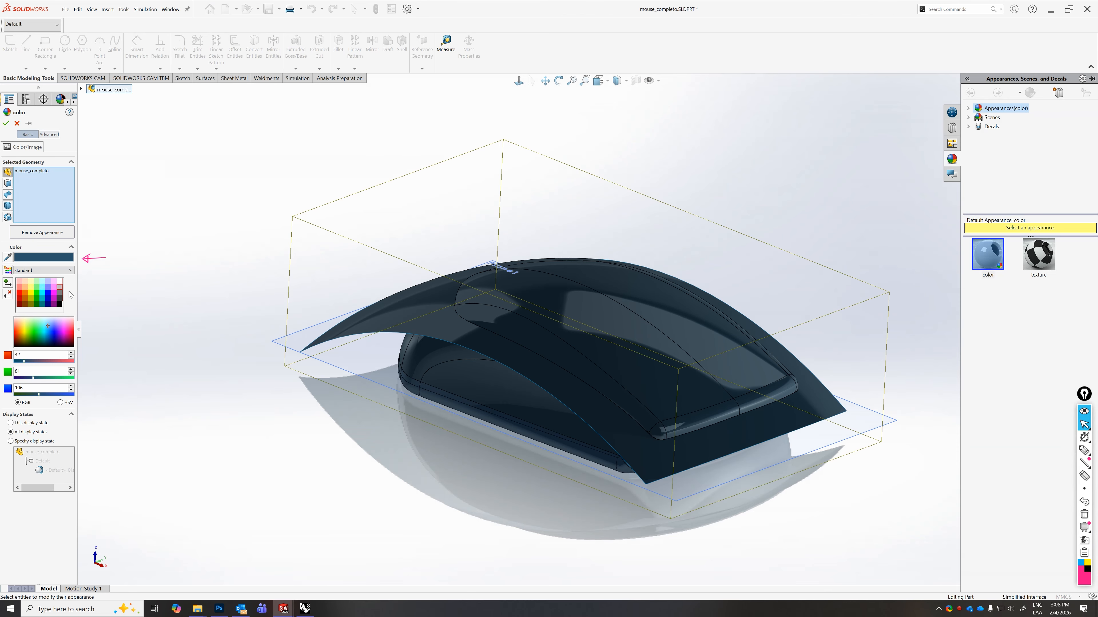
{"action": "left_click", "coordinate": [60, 288]}
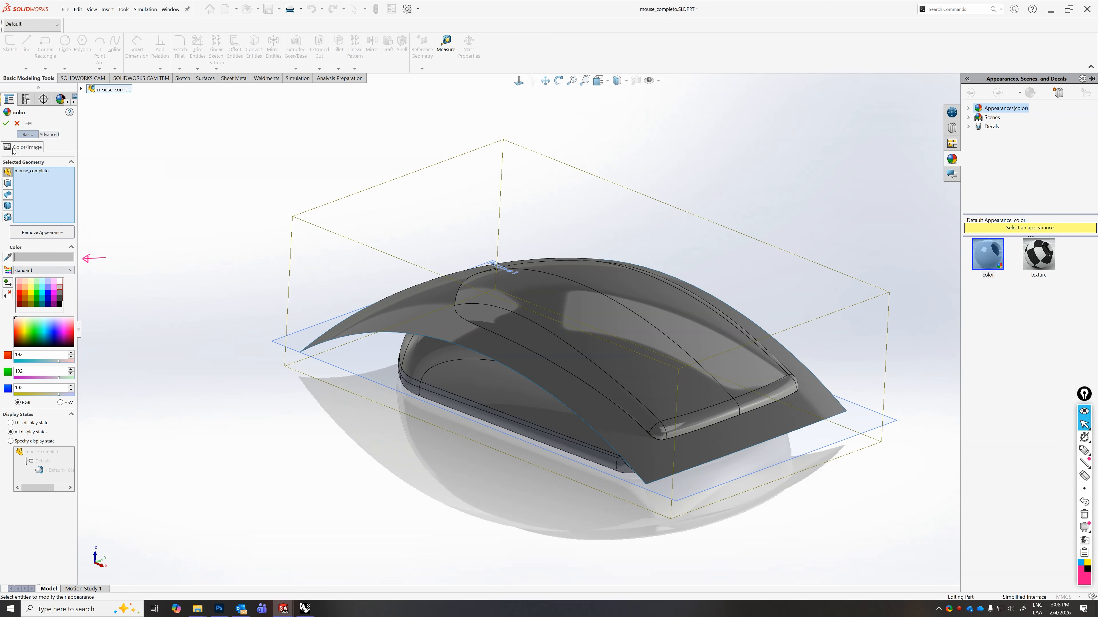
{"action": "left_click", "coordinate": [6, 124]}
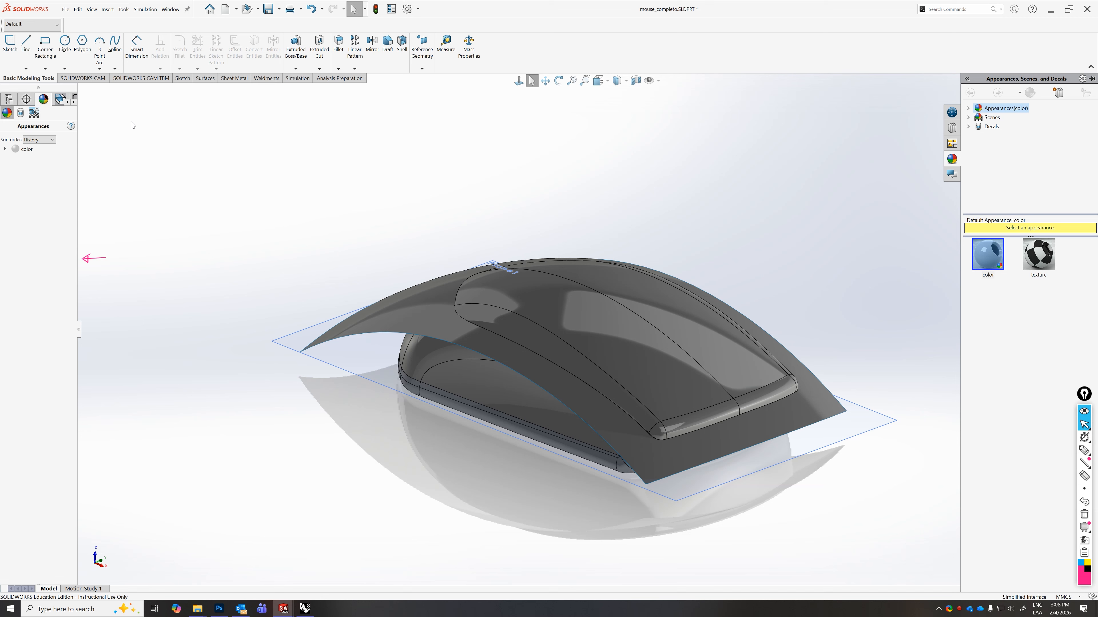
- Switch through the media, Superior and Base part documents and examine each updated split body from different angles
{"action": "key", "text": "ctrl+Tab"}
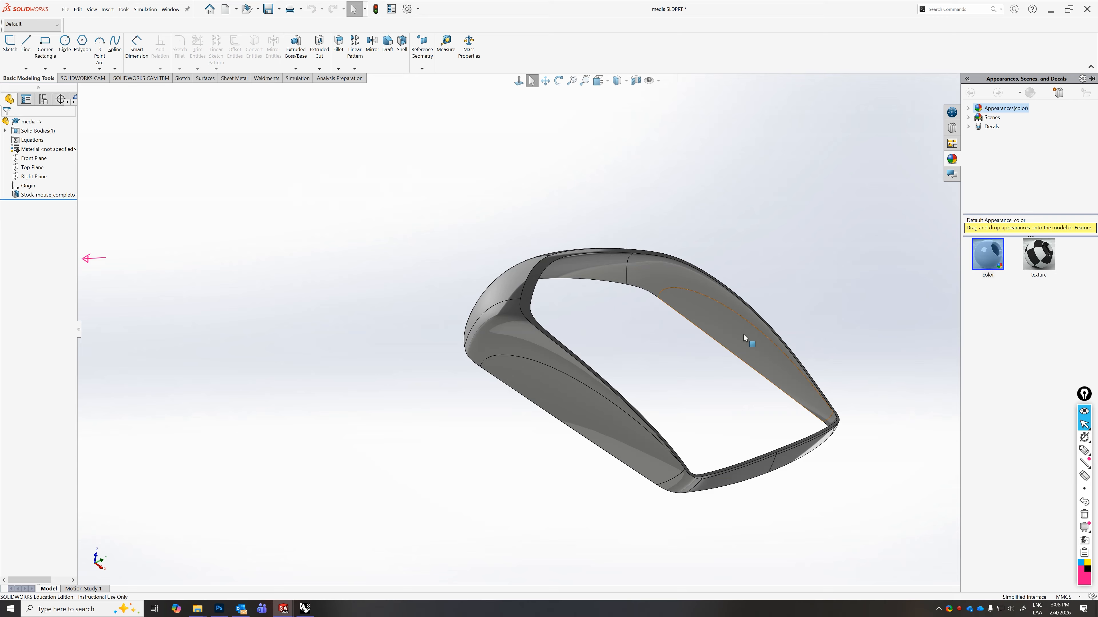
{"action": "middle_click_drag", "start_coordinate": [743, 334], "coordinate": [848, 405]}
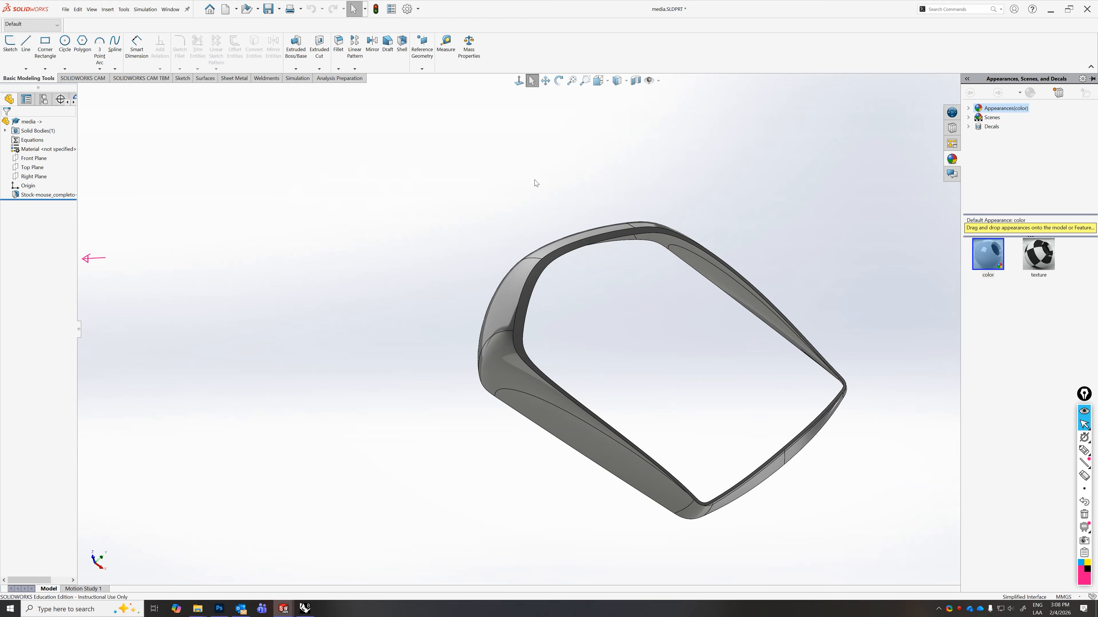
{"action": "key", "text": "ctrl+Tab"}
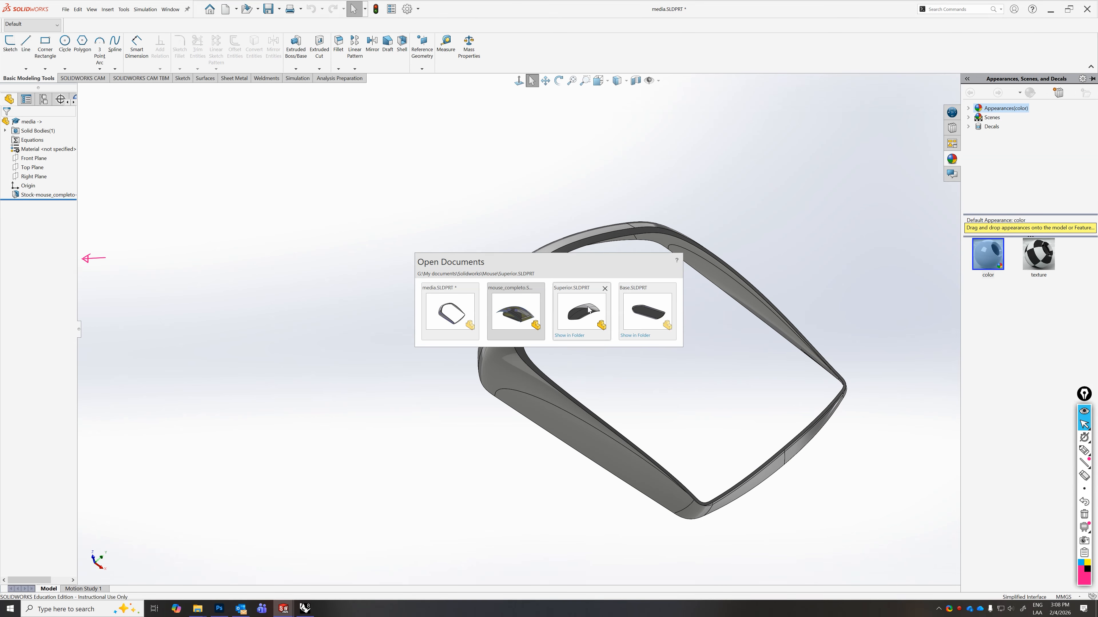
{"action": "left_click", "coordinate": [588, 310]}
{"action": "middle_click_drag", "start_coordinate": [689, 381], "coordinate": [637, 497]}
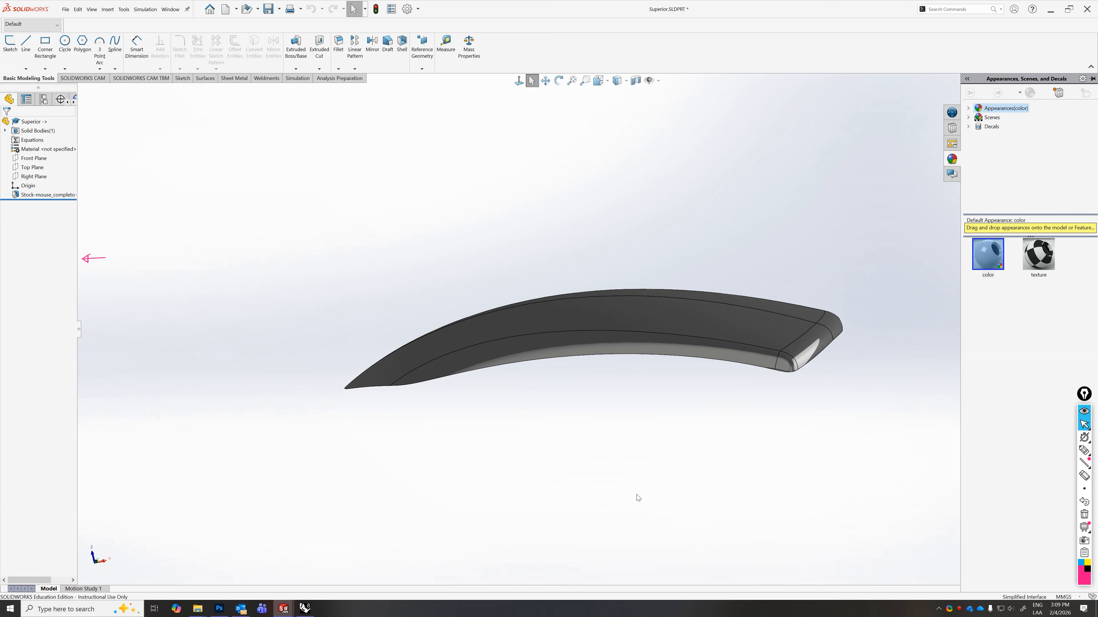
{"action": "key", "text": "ctrl+Tab"}
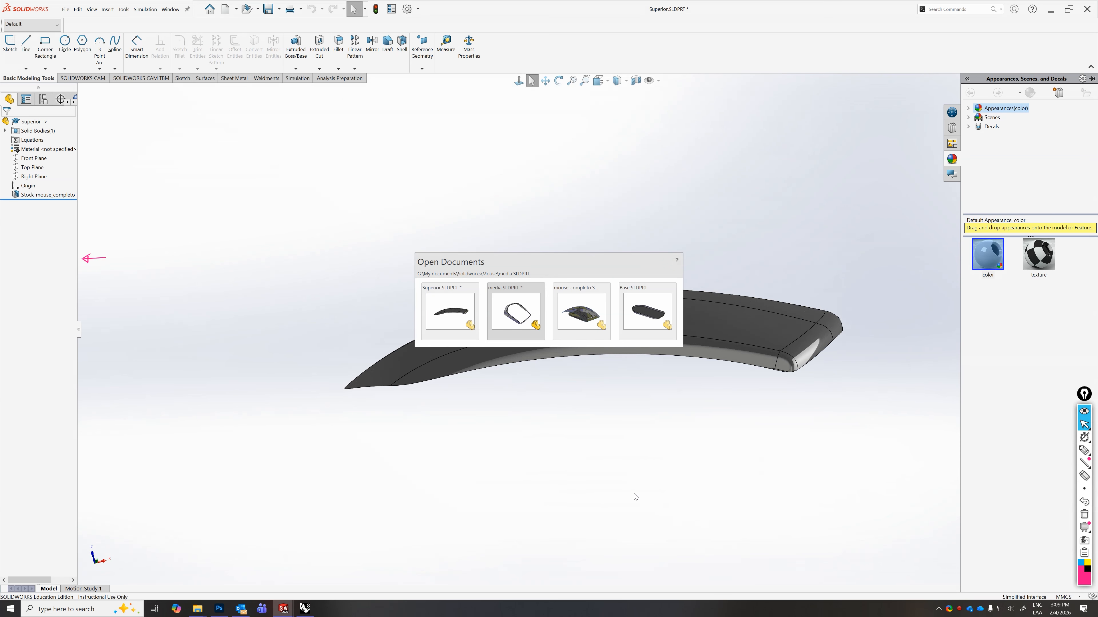
{"action": "left_click", "coordinate": [651, 308]}
{"action": "middle_click_drag", "start_coordinate": [662, 336], "coordinate": [631, 360]}
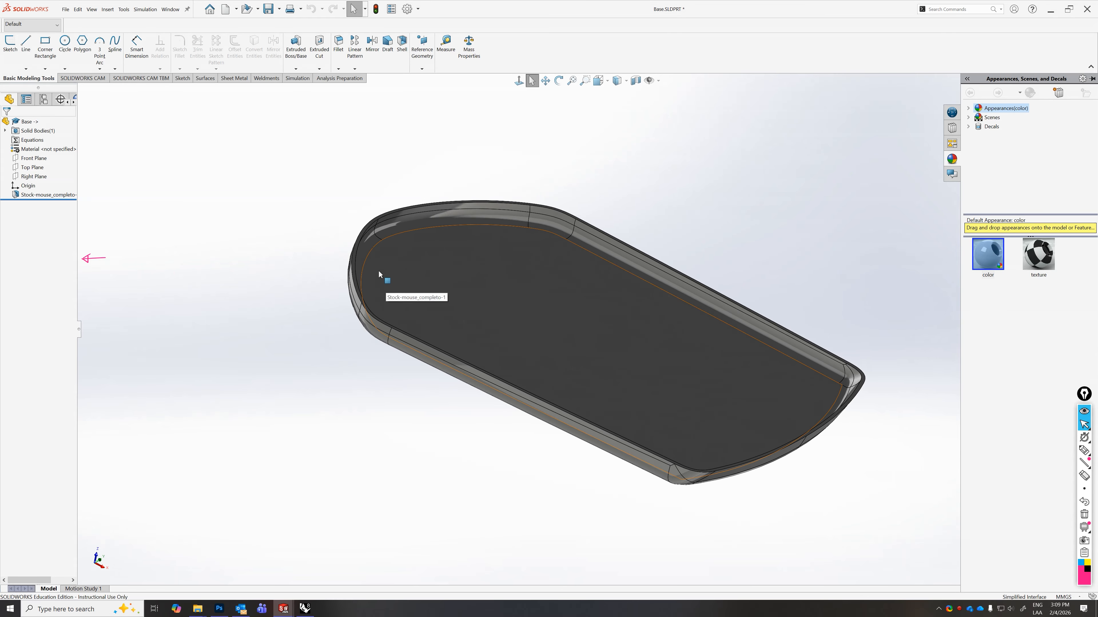
- Save all open part documents
{"action": "left_click", "coordinate": [65, 12]}
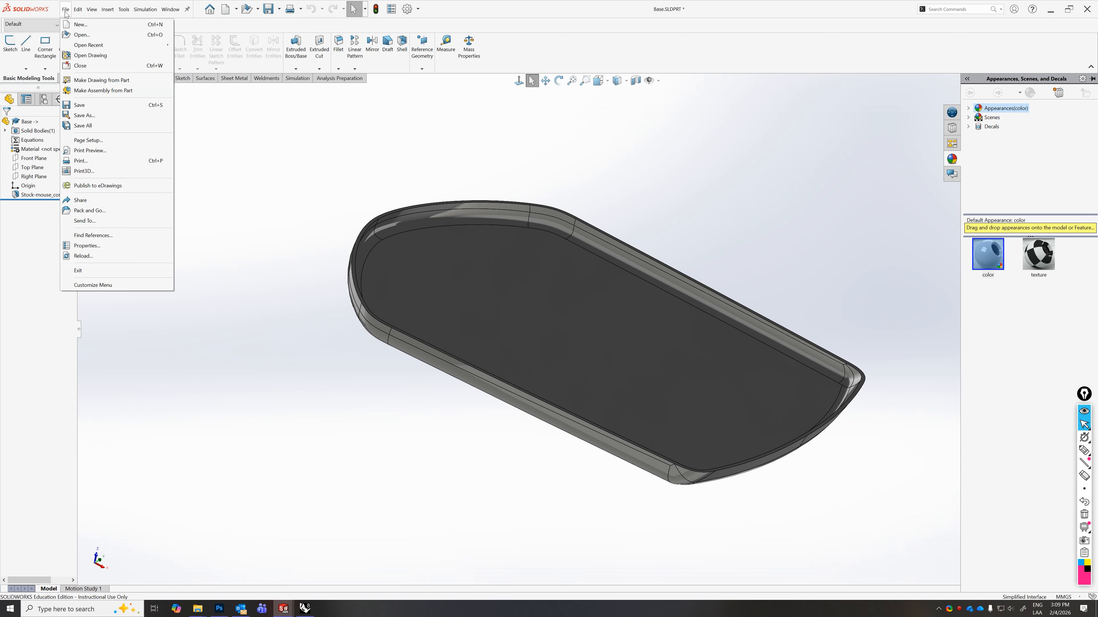
{"action": "left_click", "coordinate": [88, 126]}
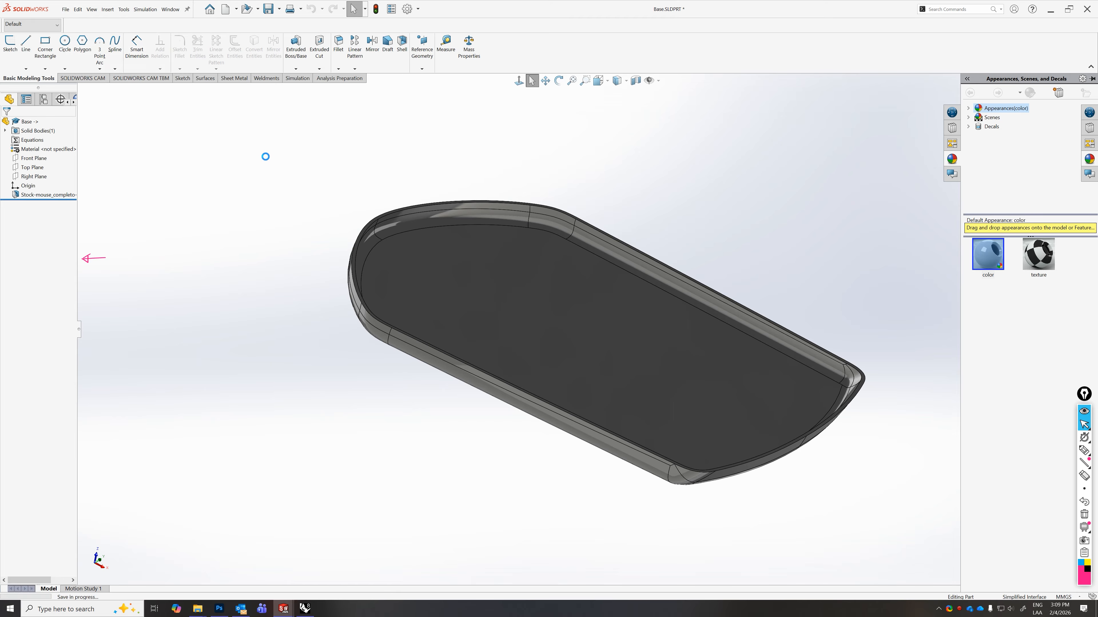